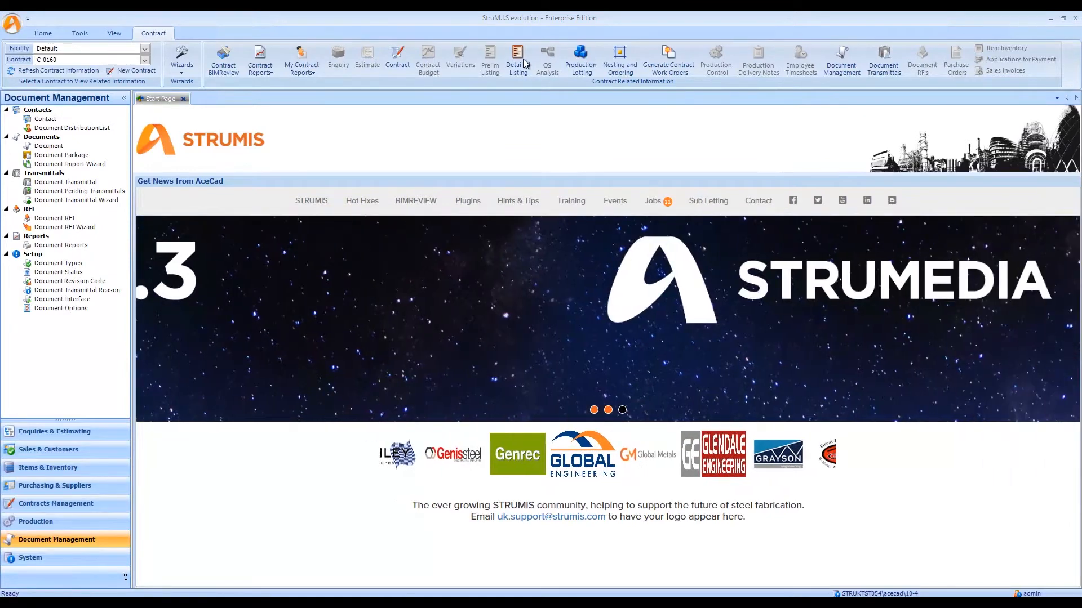
Open the selected contract's detailed listing and display individual mark and mark item instances.
click(523, 61)
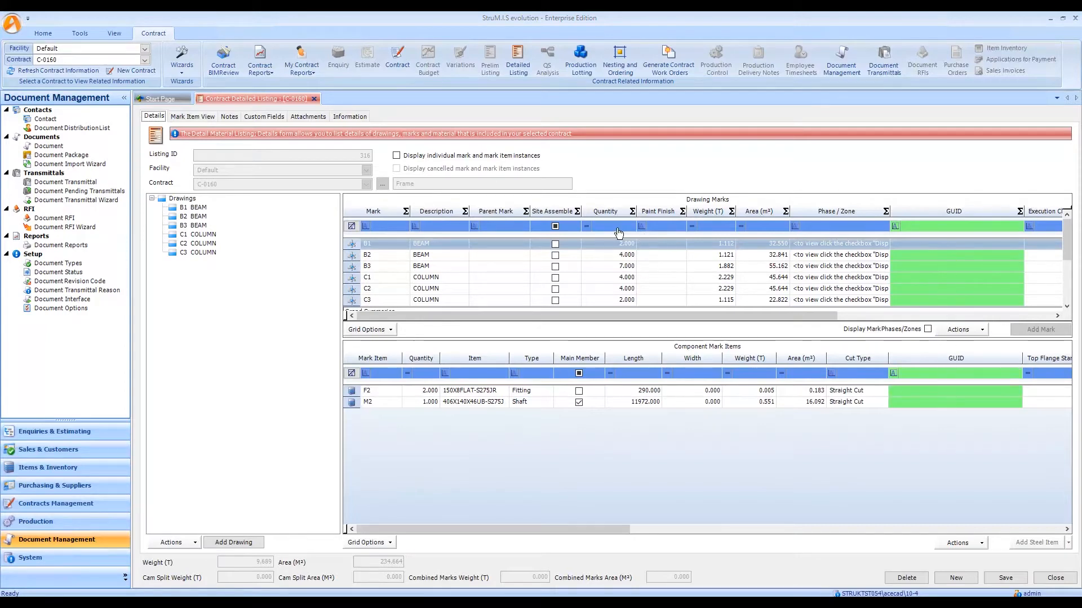
click(447, 159)
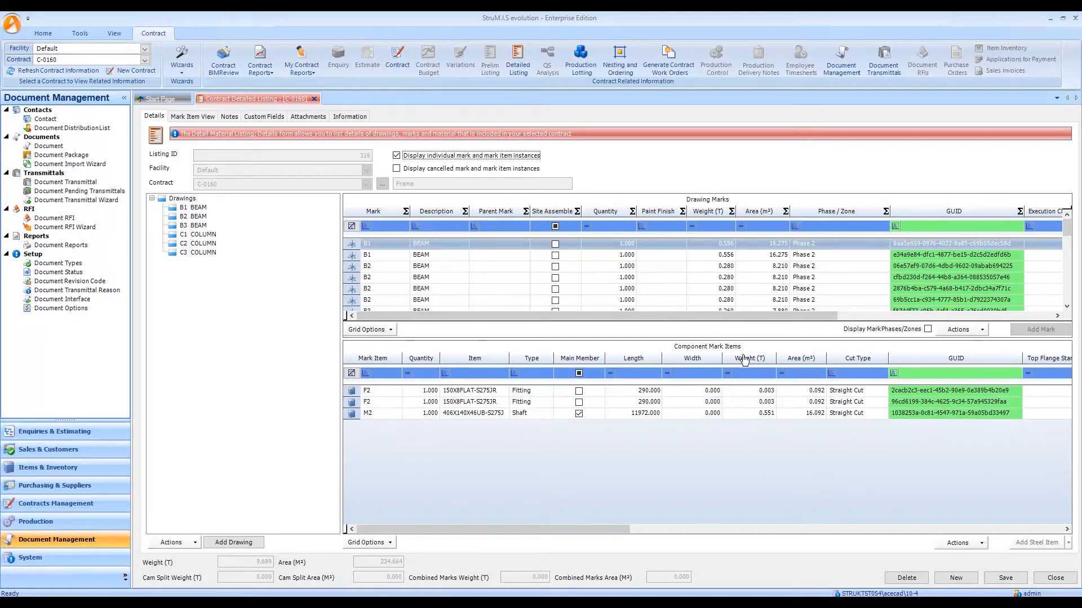
Open the contract's production lotting, show individual instances of the lotted marks, and widen the GUID column.
click(586, 62)
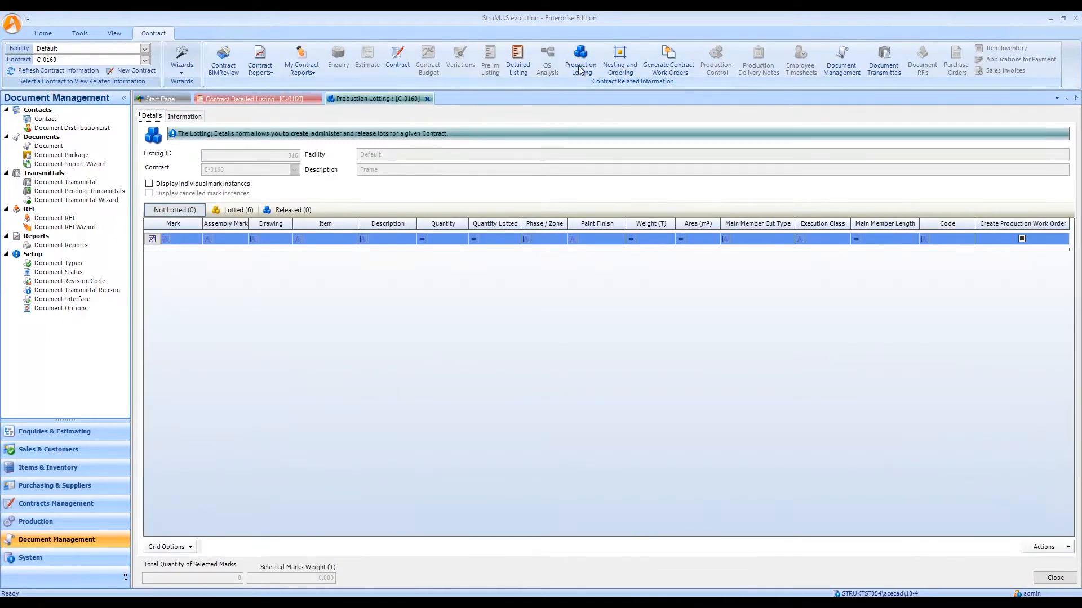
click(233, 210)
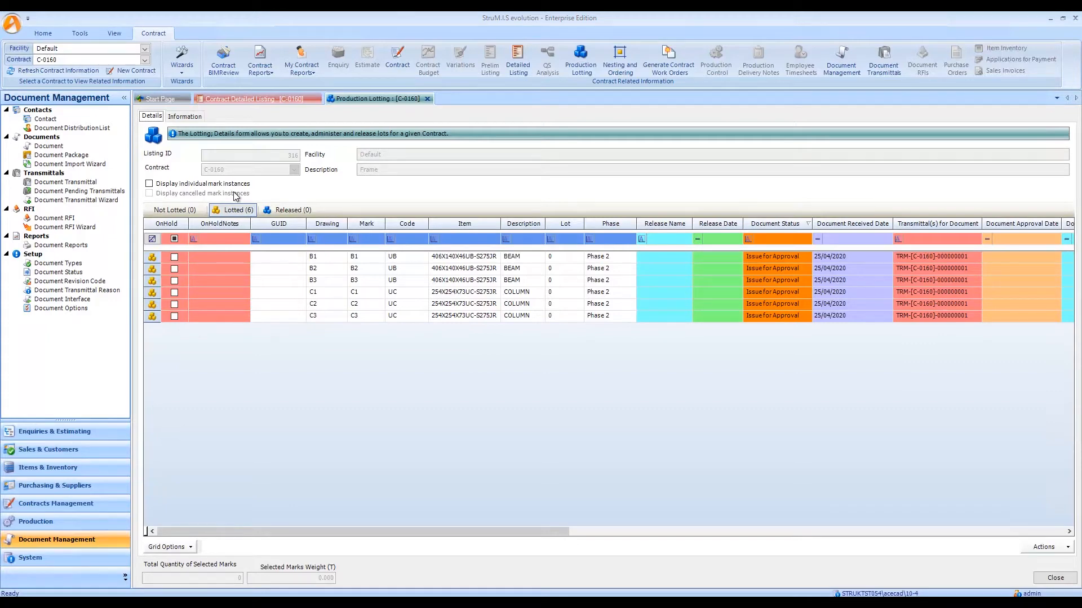
click(150, 185)
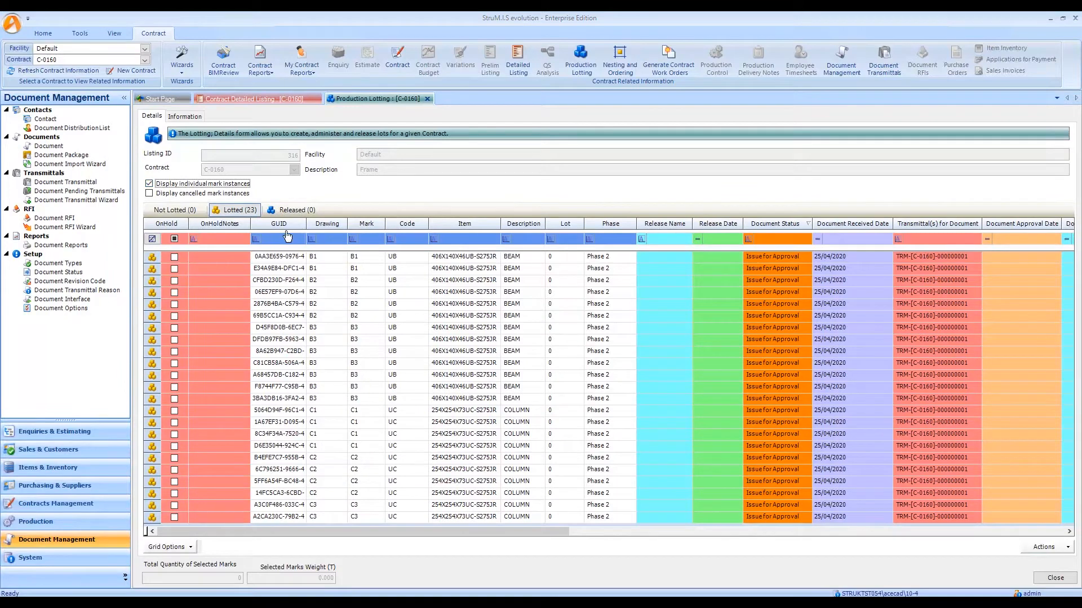
drag(305, 223, 348, 223)
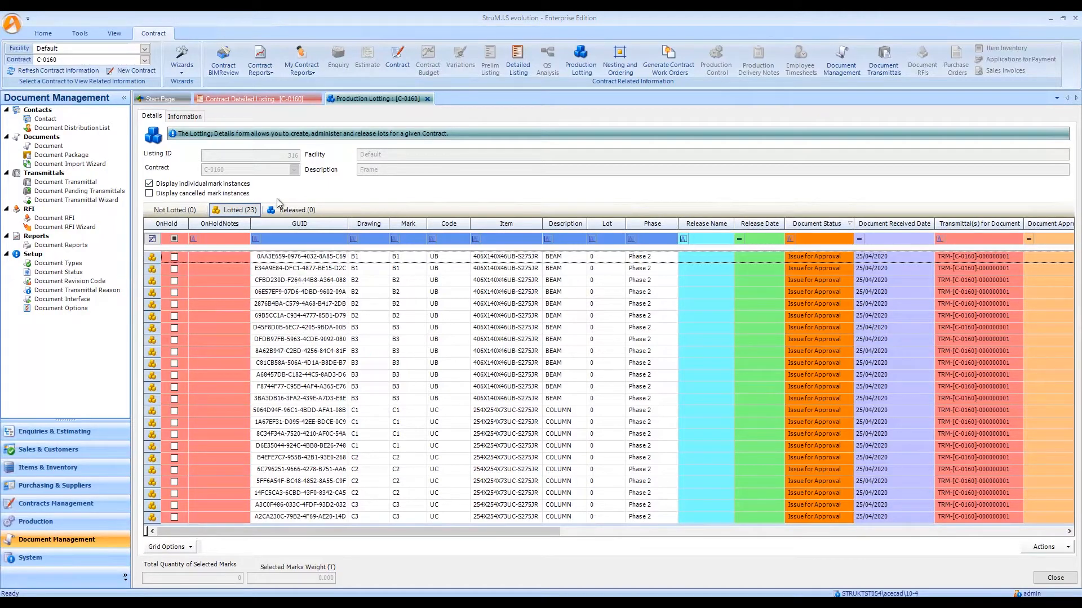
View the contract model in BIMReview with the Contract Marks Document Management Drawing Status view, and close BIMReview.
click(225, 66)
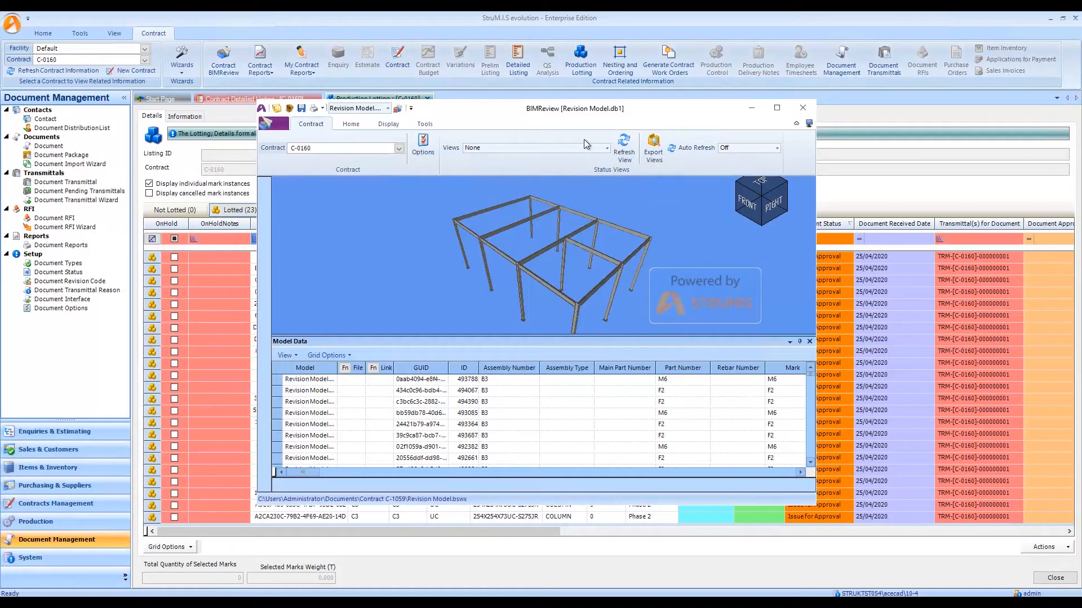
click(606, 147)
drag(606, 179, 605, 240)
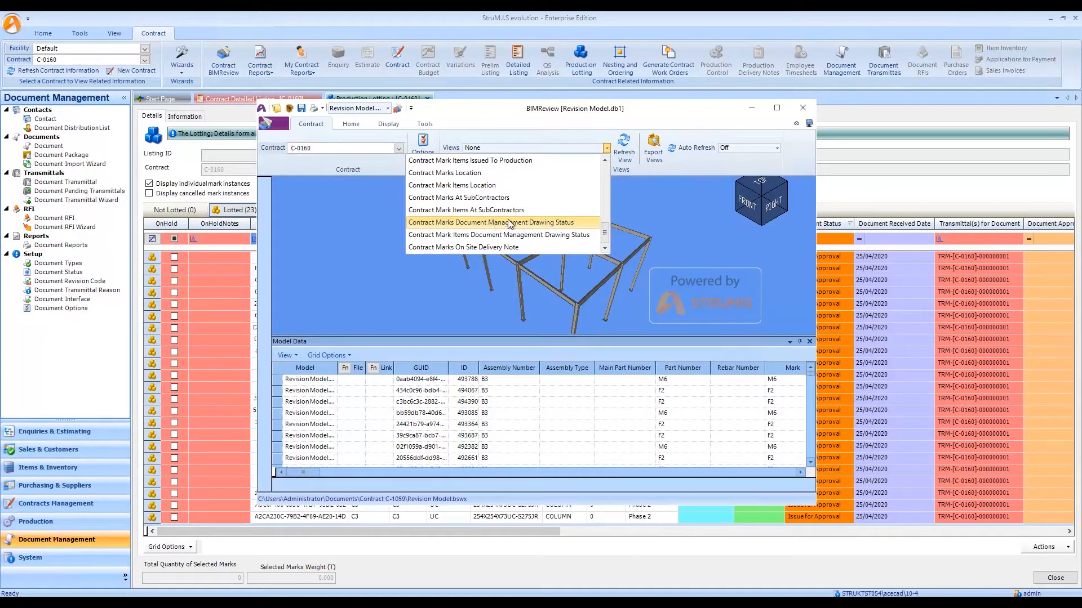
click(488, 224)
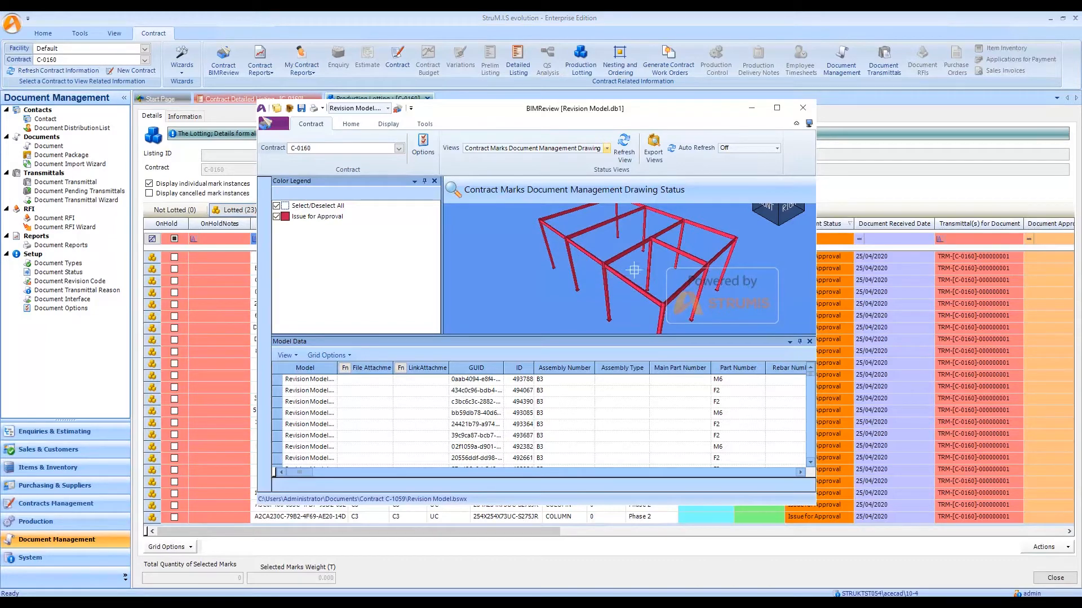
click(803, 112)
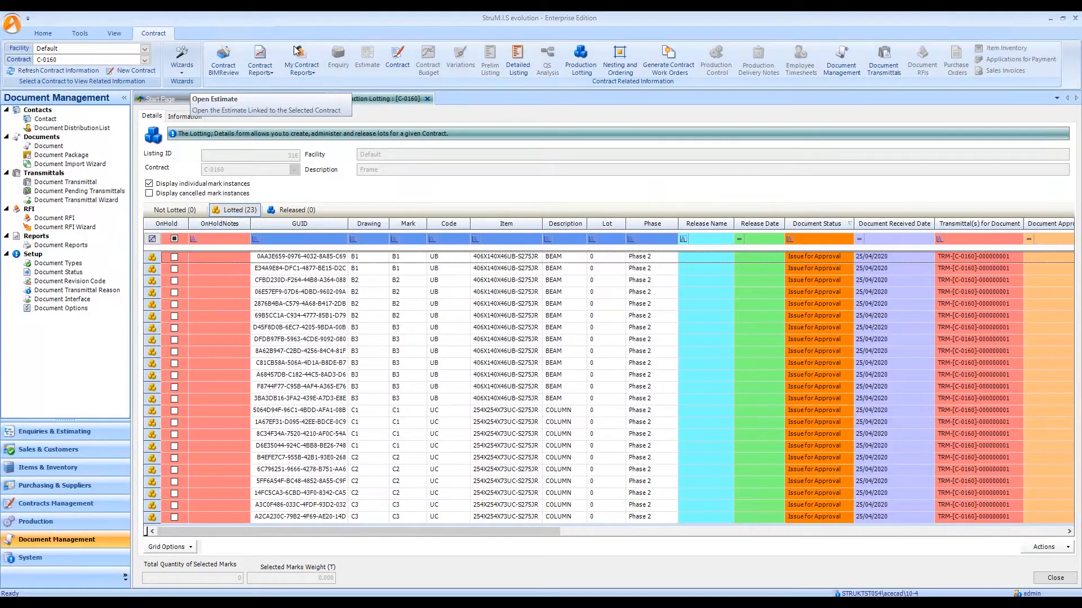
Close all open forms and review the Revision Settings in the Contracts Management Options.
click(10, 22)
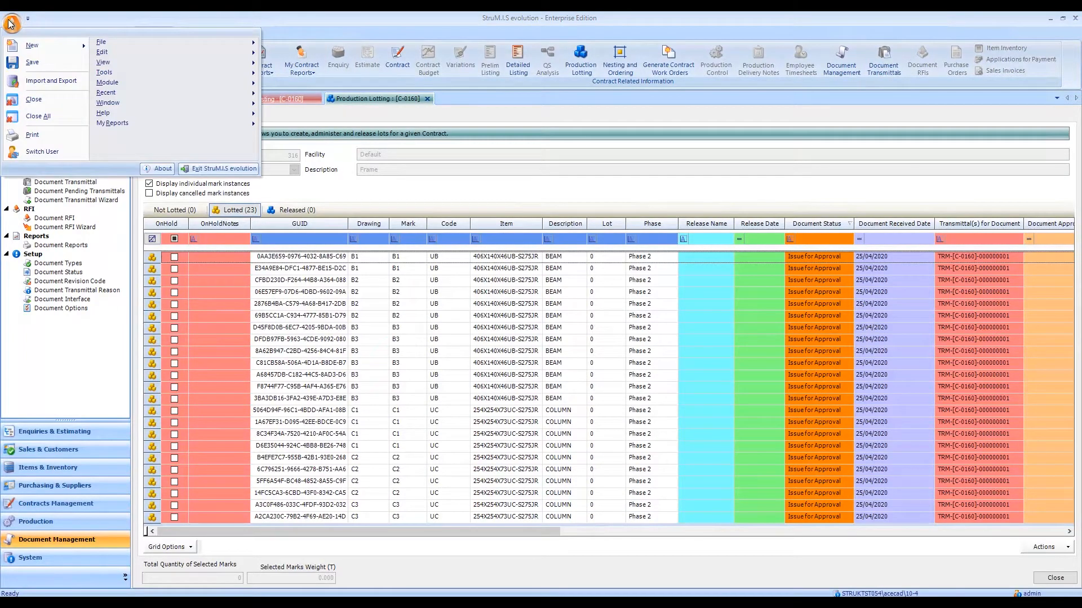
click(39, 116)
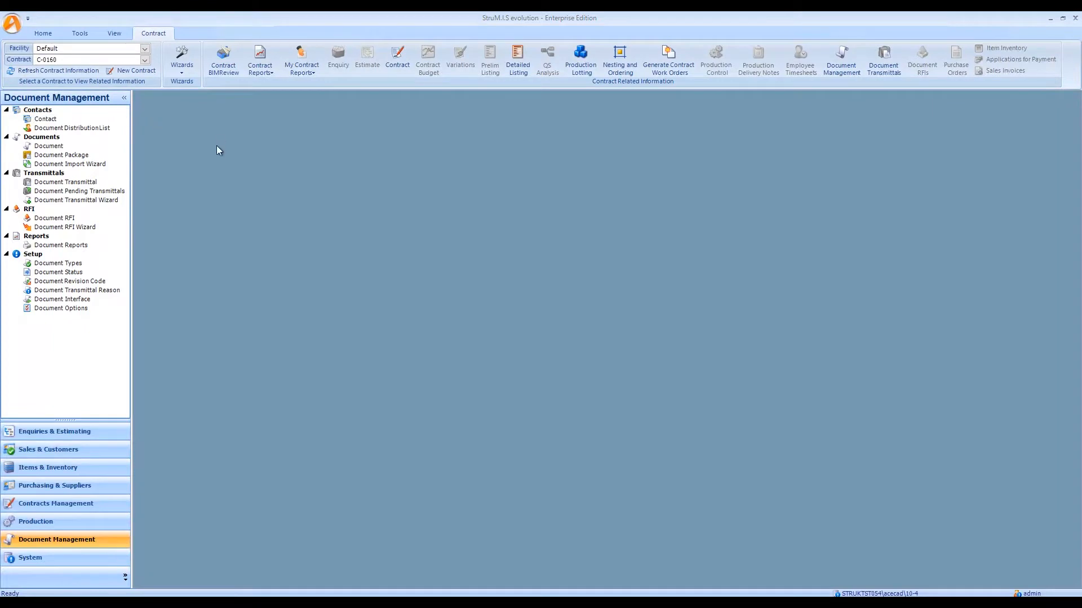
click(75, 506)
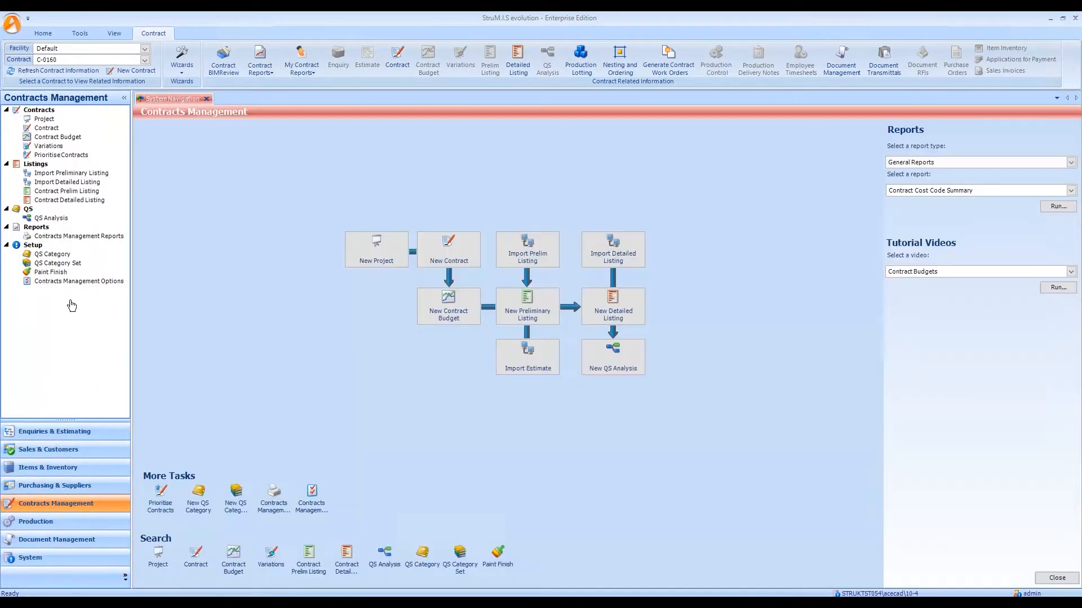
click(83, 281)
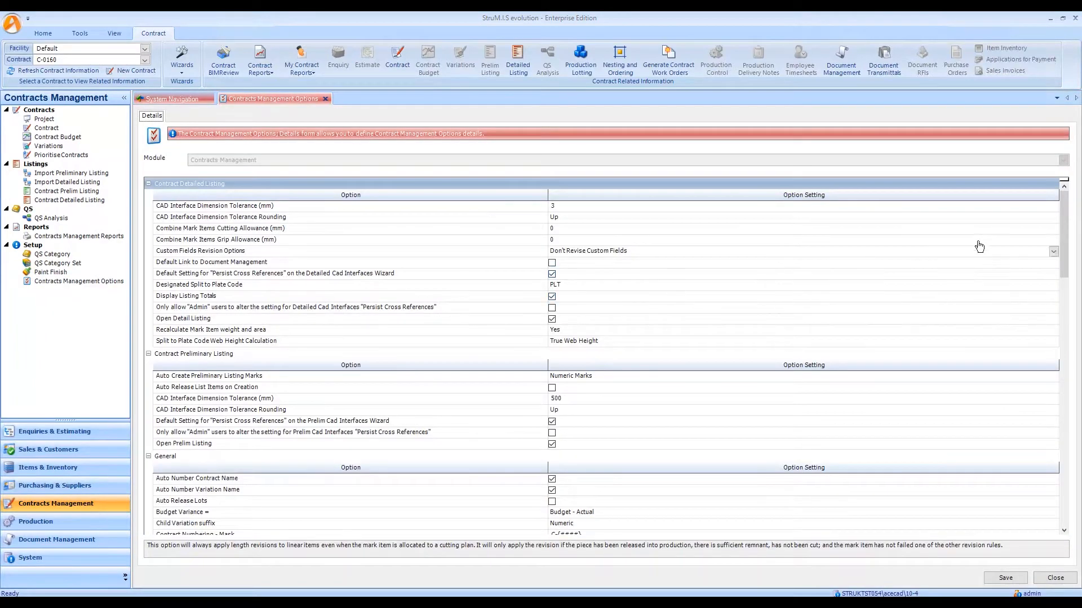
drag(1064, 229, 1053, 496)
scroll(645, 275, up, 2)
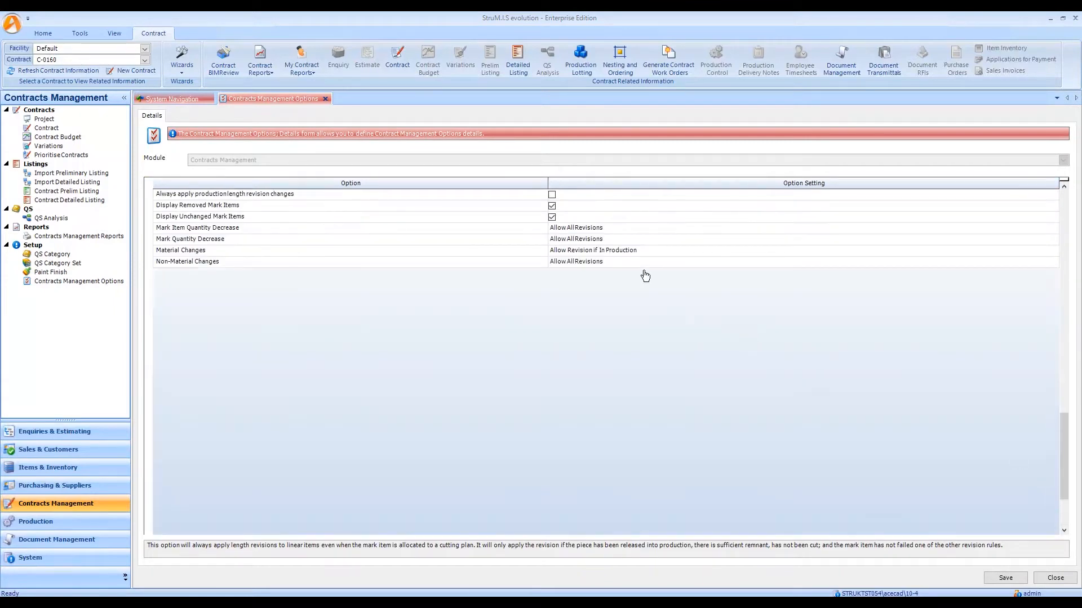
scroll(645, 276, up, 2)
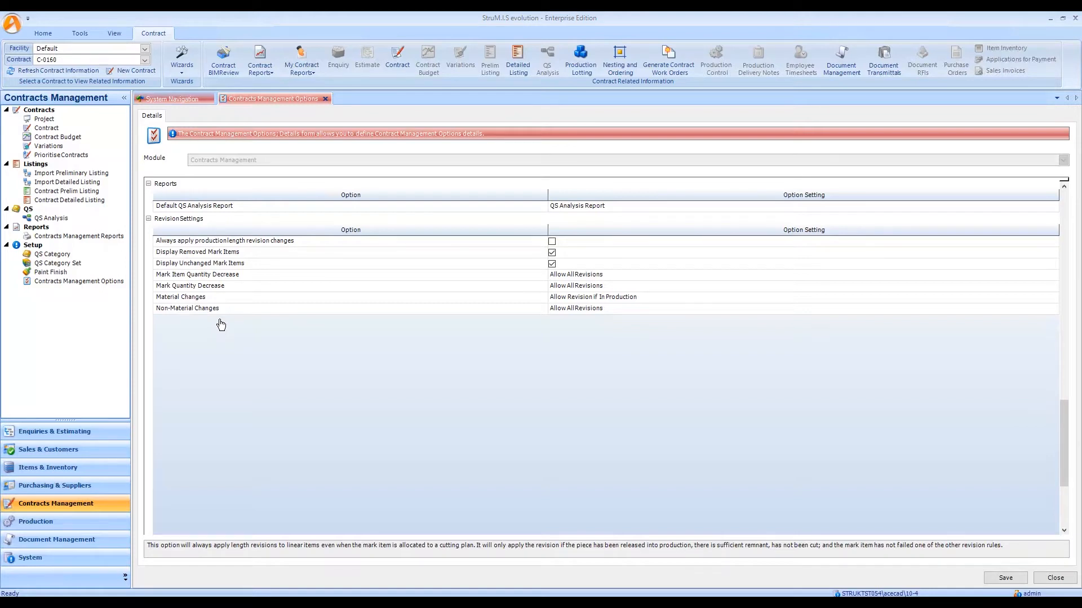
scroll(220, 325, down, 2)
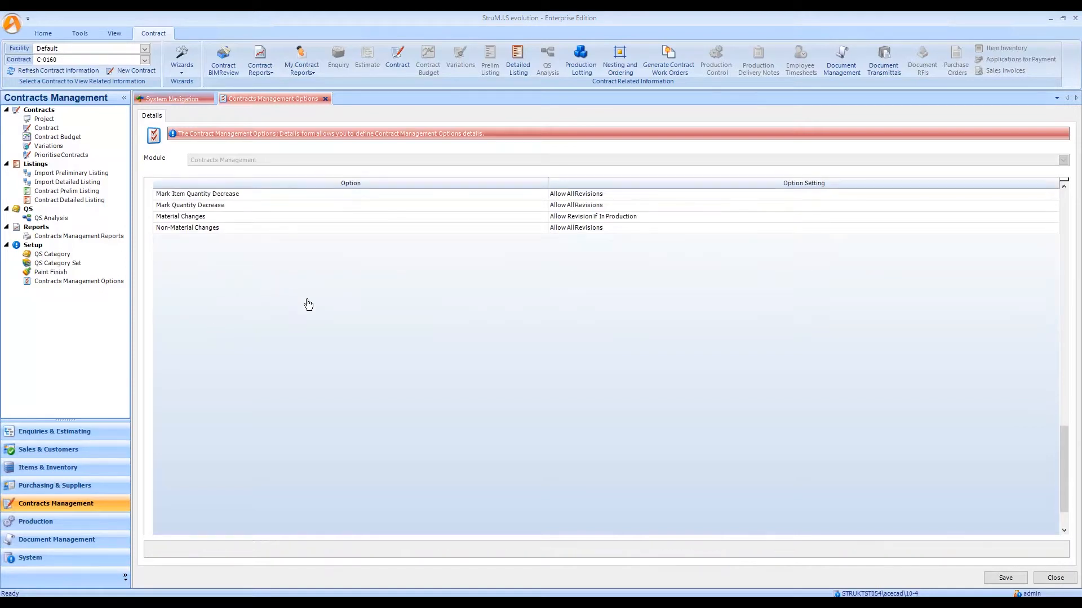
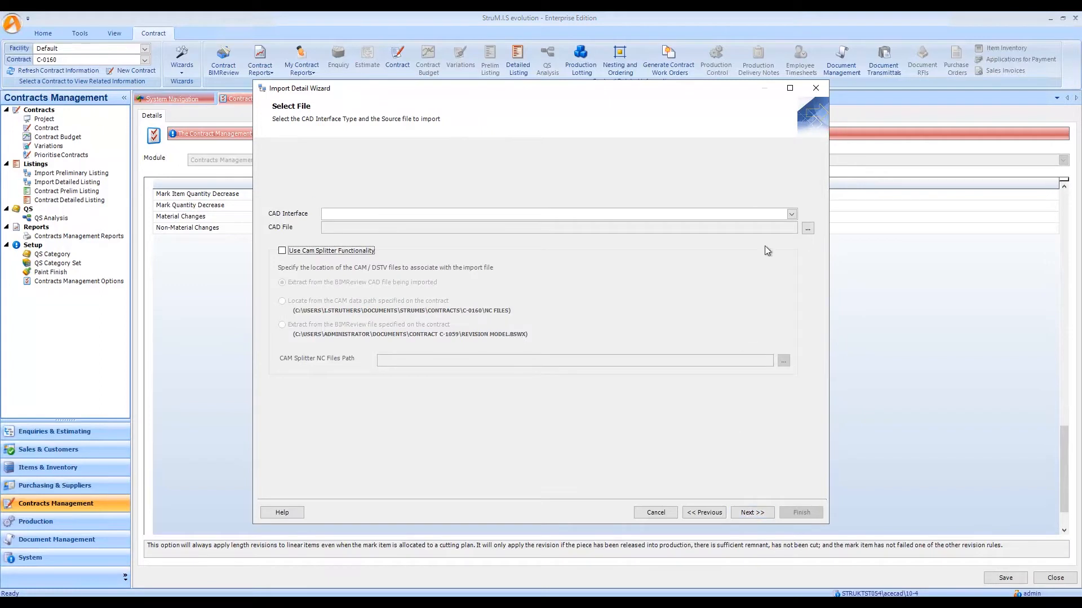
Load Revision Model.bswx from the Import 2 folder with the 1. BIMReview Detailed Listing Import Interface and continue past the item listing to the revisions.
click(791, 214)
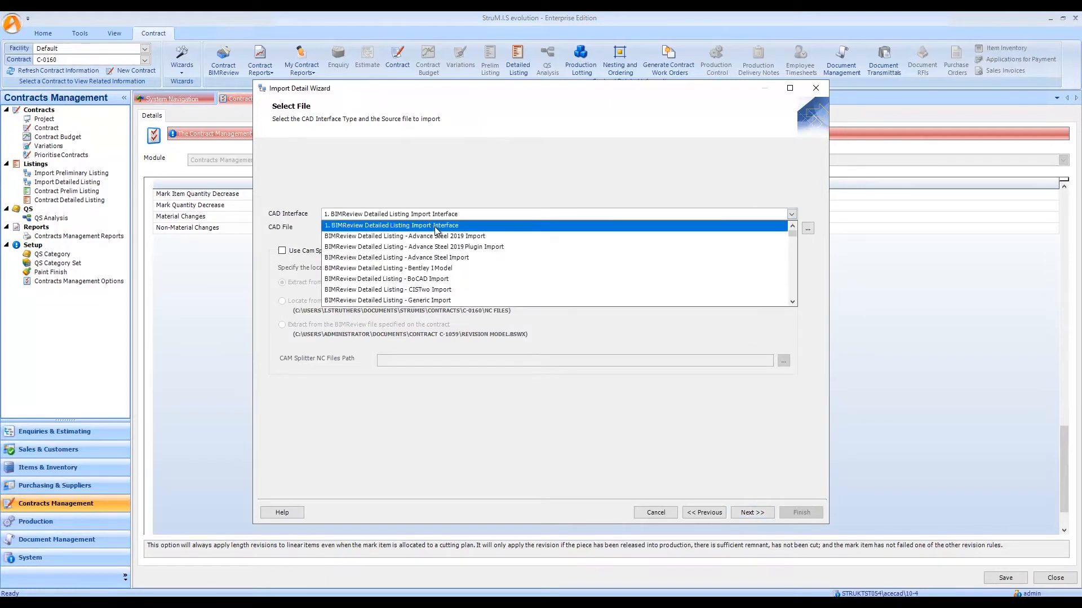
click(434, 227)
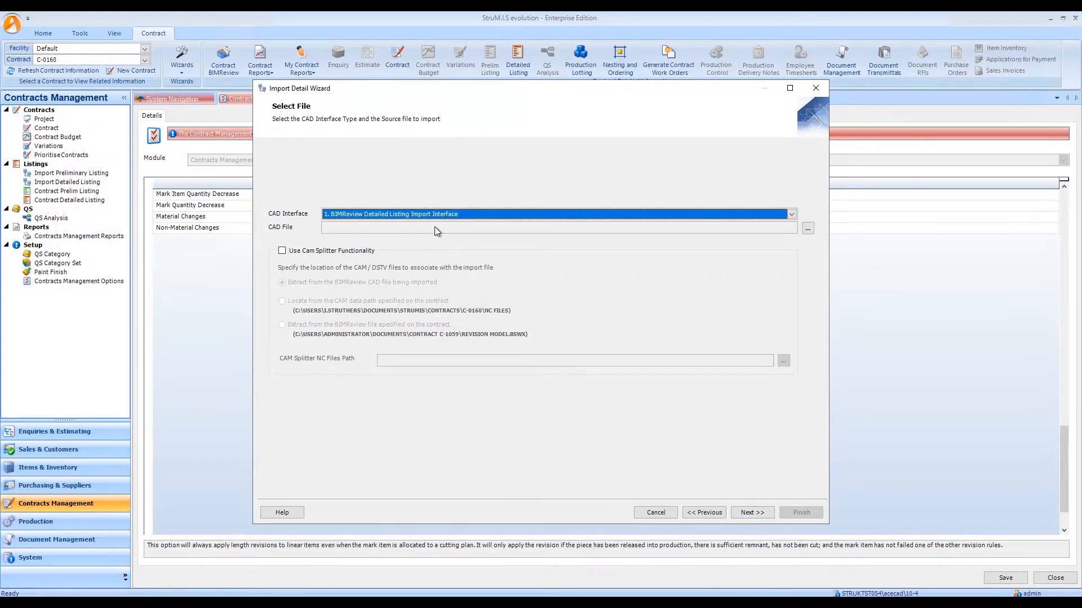
click(808, 228)
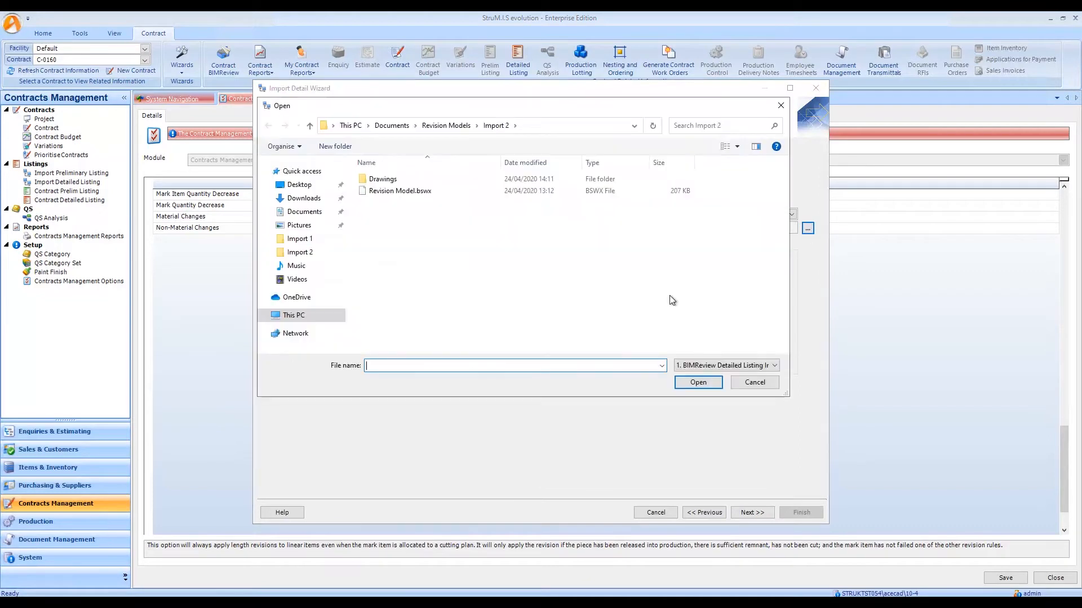
click(410, 192)
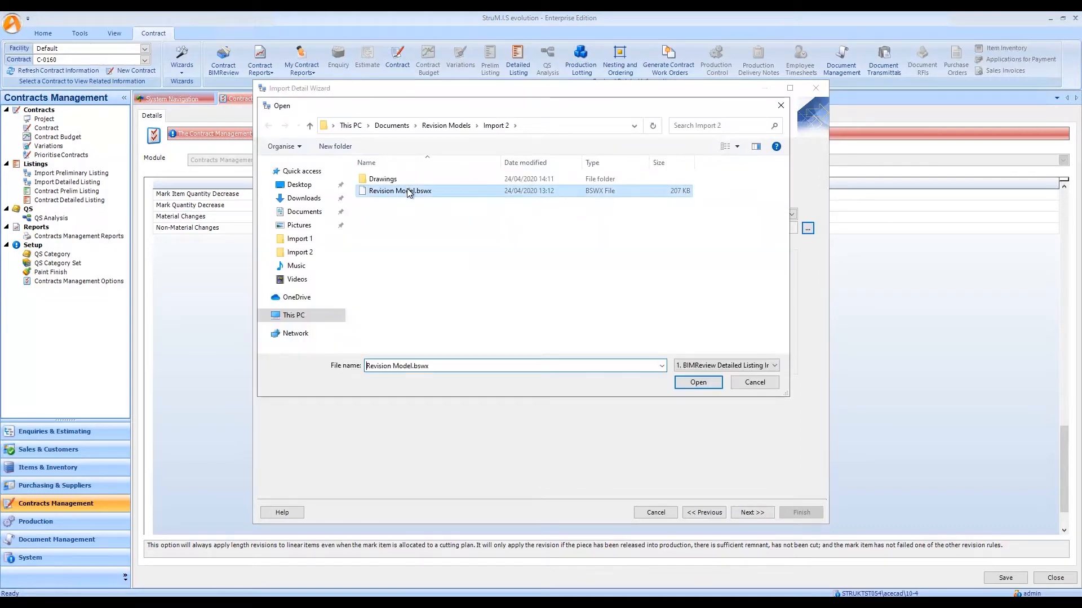
click(698, 383)
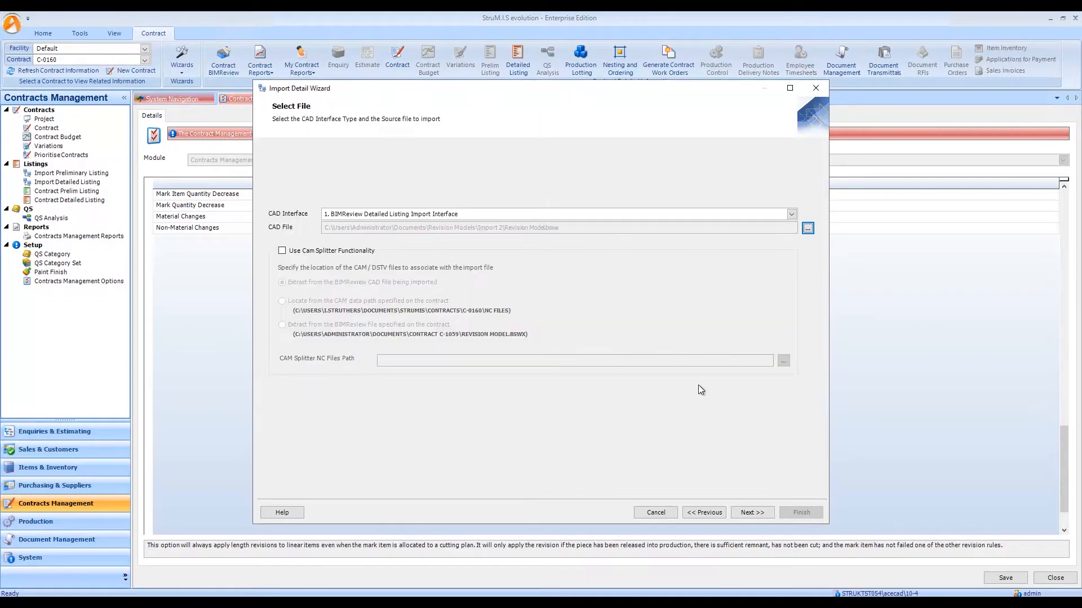
click(761, 512)
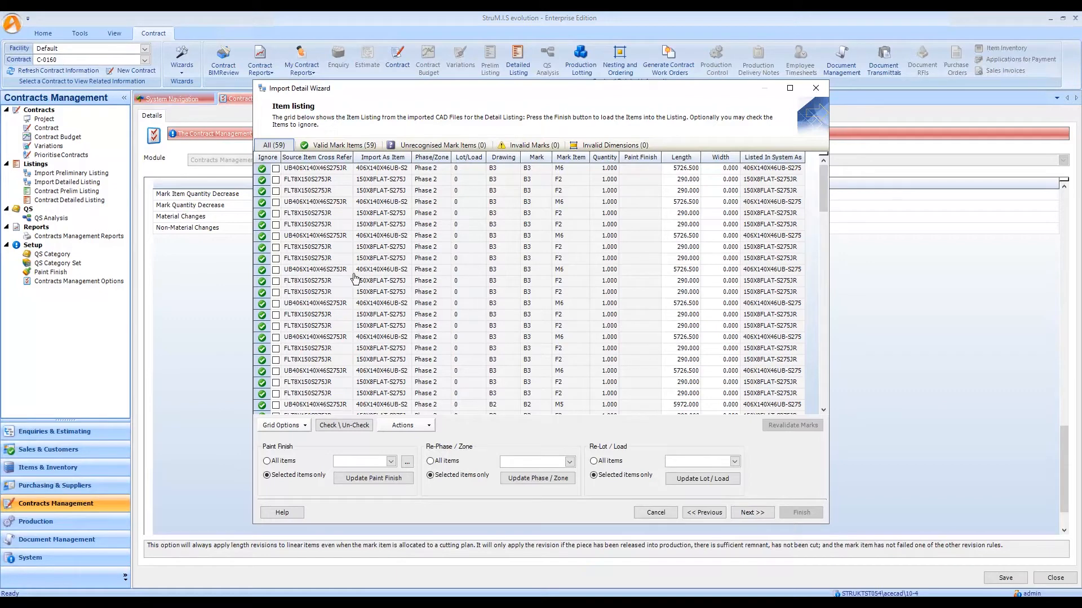
drag(411, 156, 455, 157)
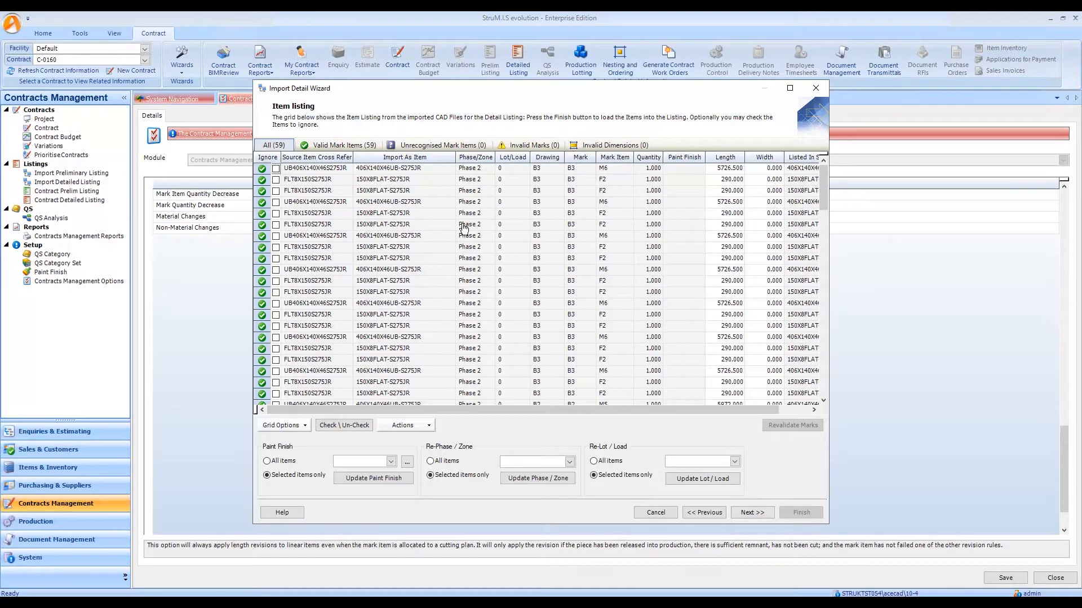
click(753, 512)
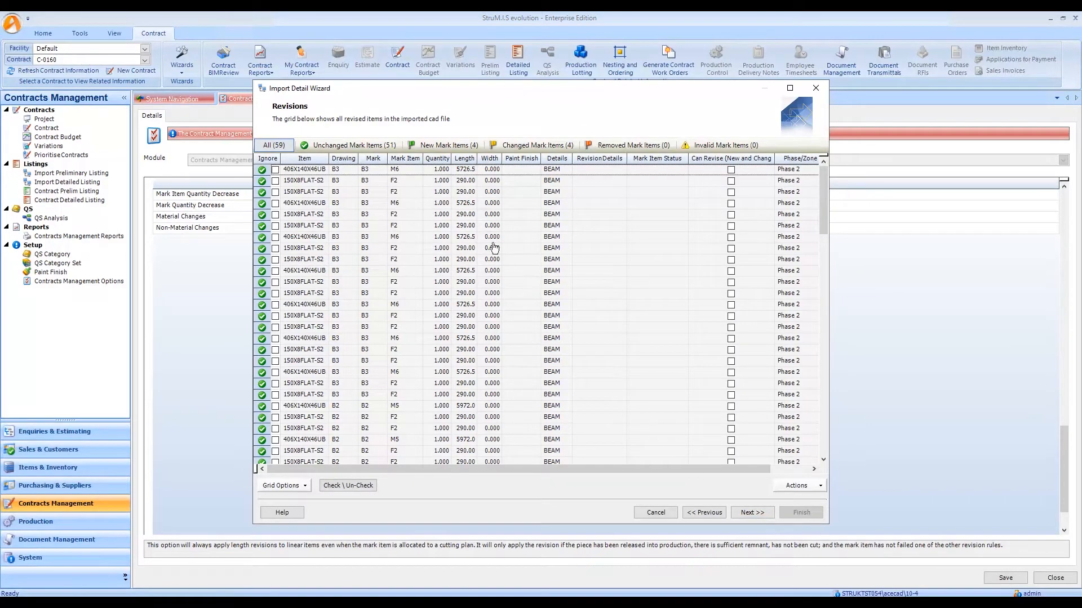
Display the new mark items in the revisions and go through each row for mark C4.
click(461, 147)
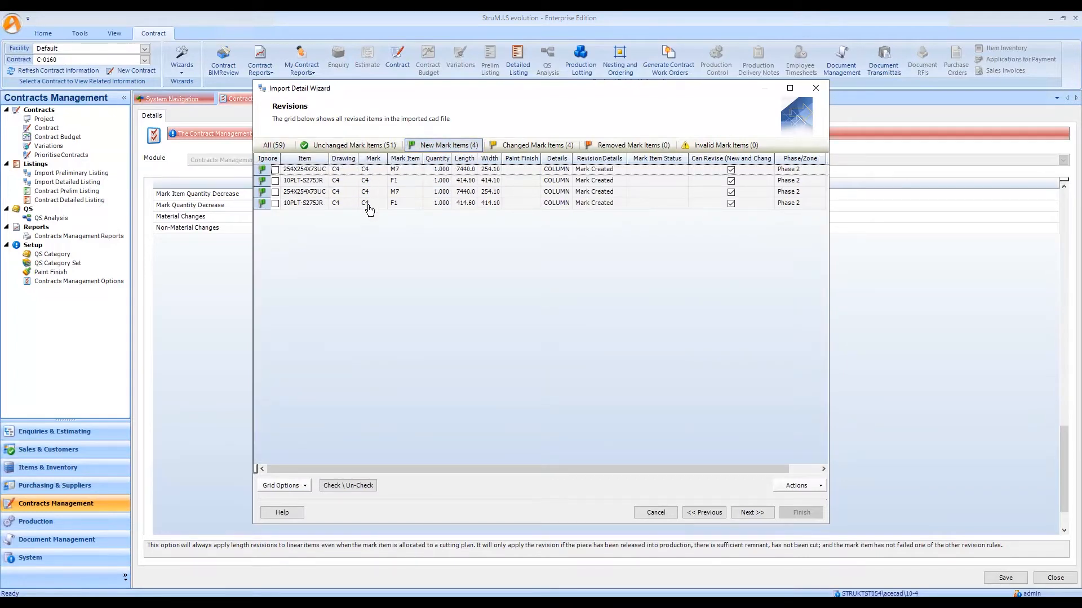
click(262, 171)
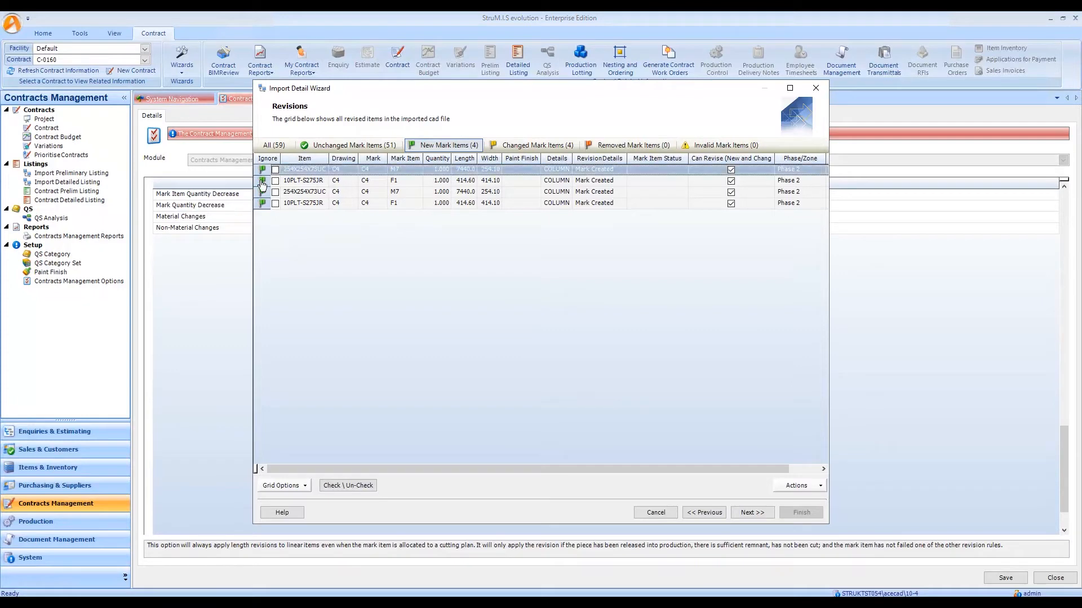
click(262, 182)
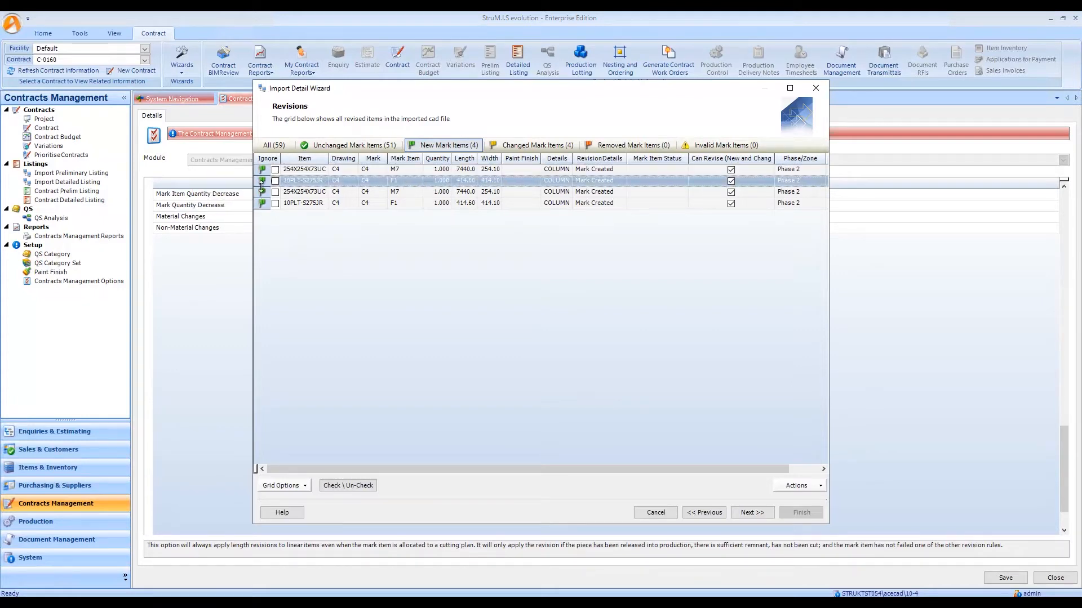
click(262, 193)
click(262, 204)
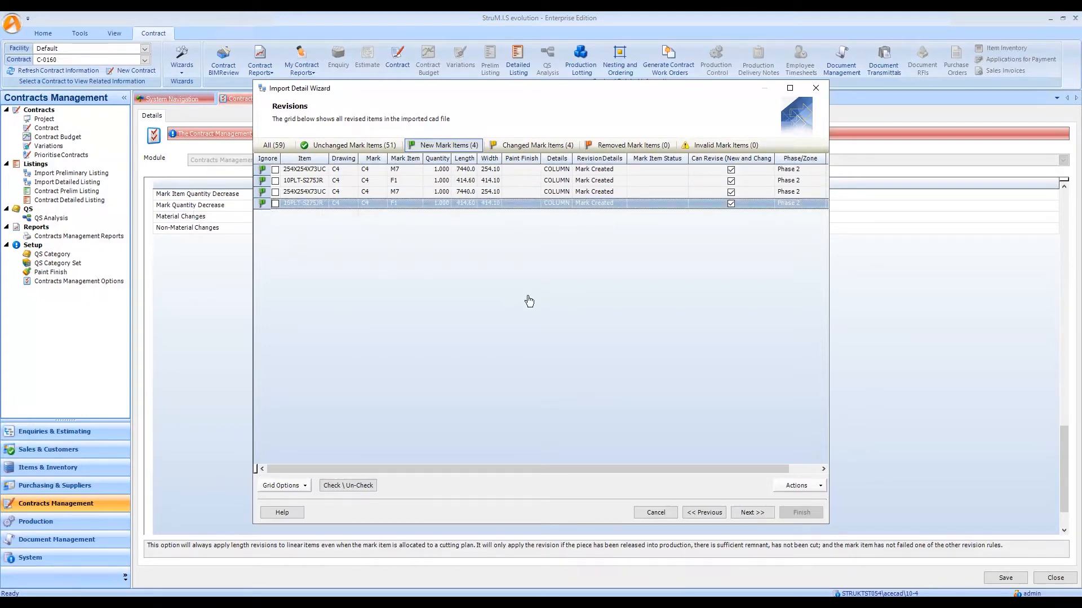
Display the changed mark items and widen the Revision Details column to read the full revision descriptions.
click(536, 148)
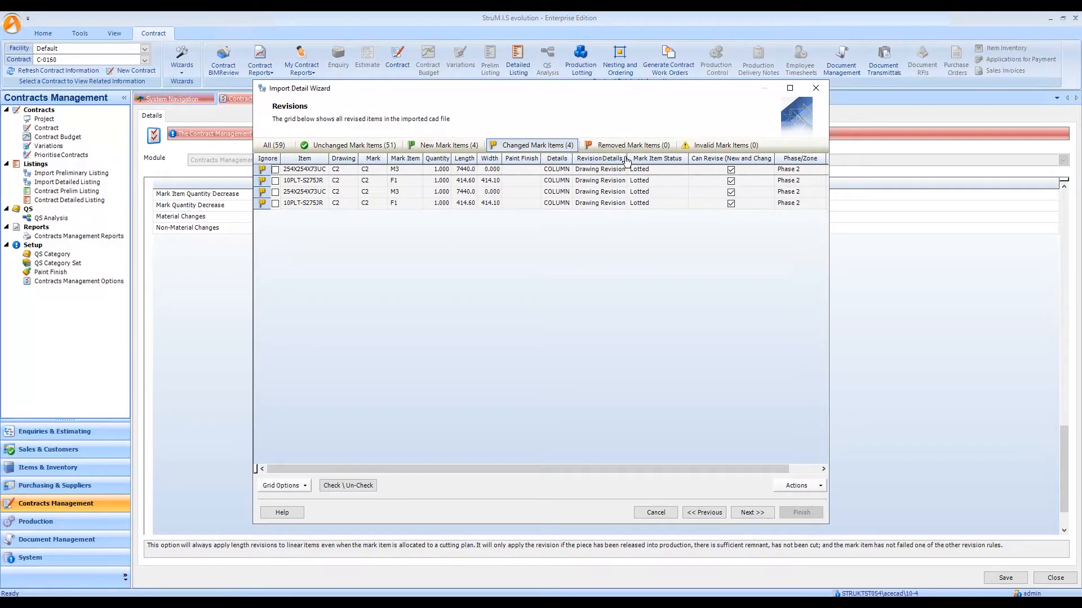
drag(625, 158, 669, 158)
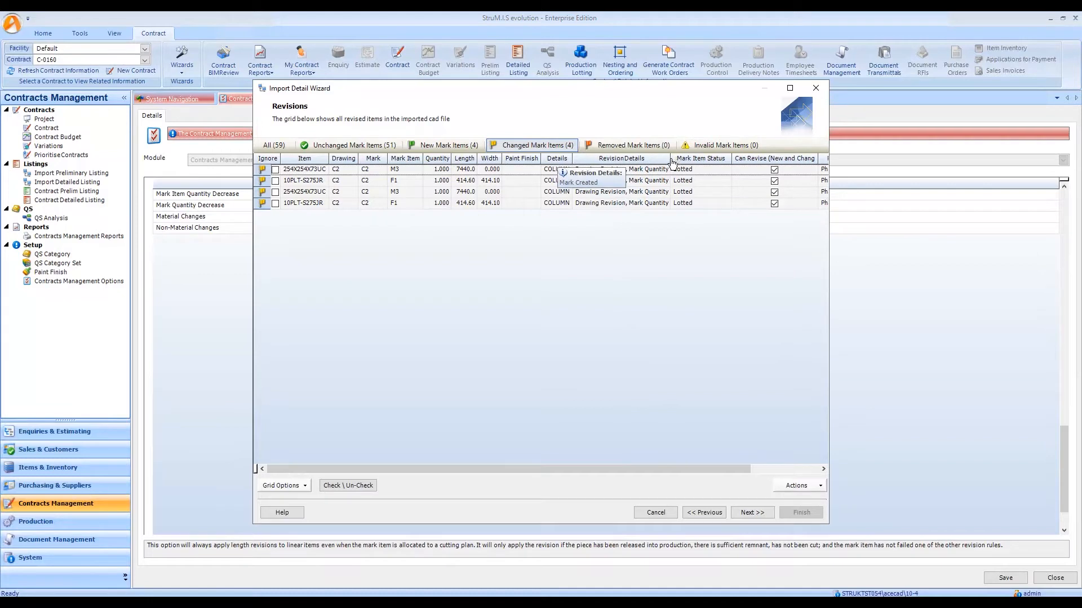
double_click(725, 162)
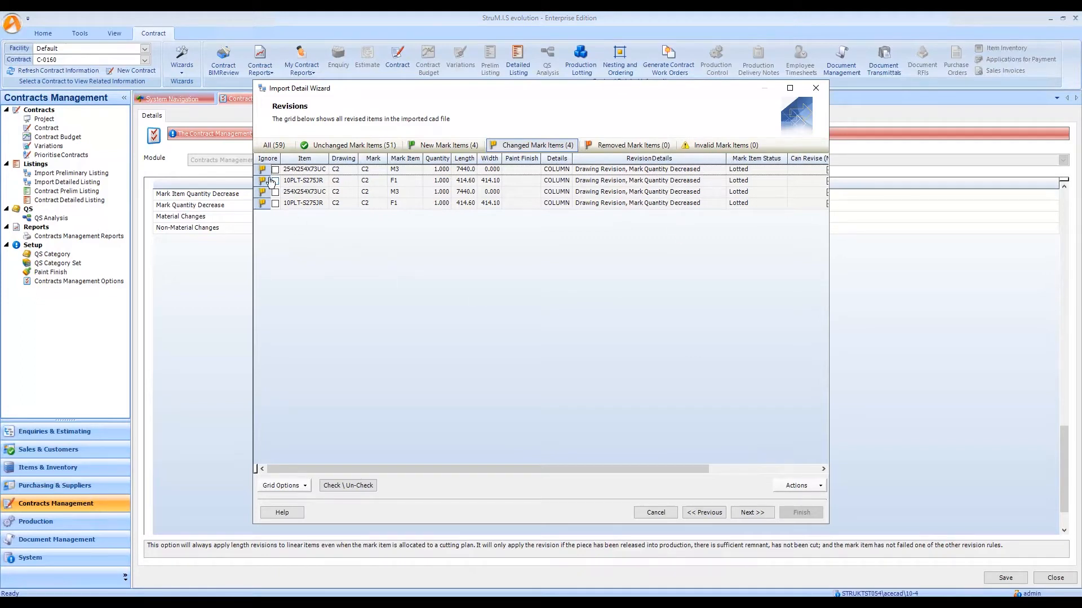
Highlight all the changed C2 mark items in the BIMReview model, inspect their location in the structure, and close BIMReview.
drag(263, 171, 268, 206)
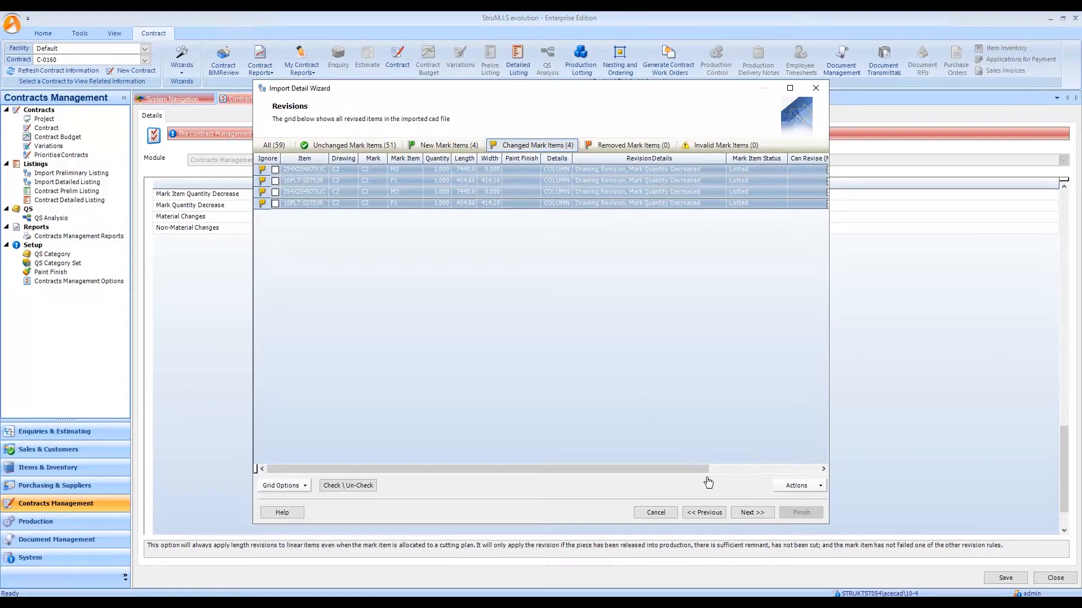
click(796, 487)
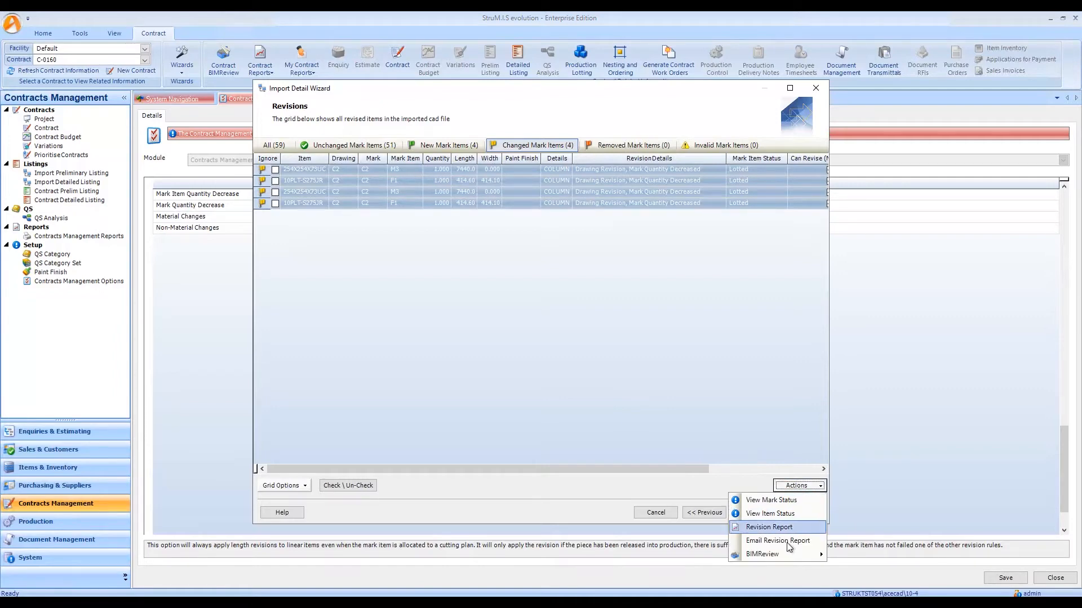
mouse_move(787, 553)
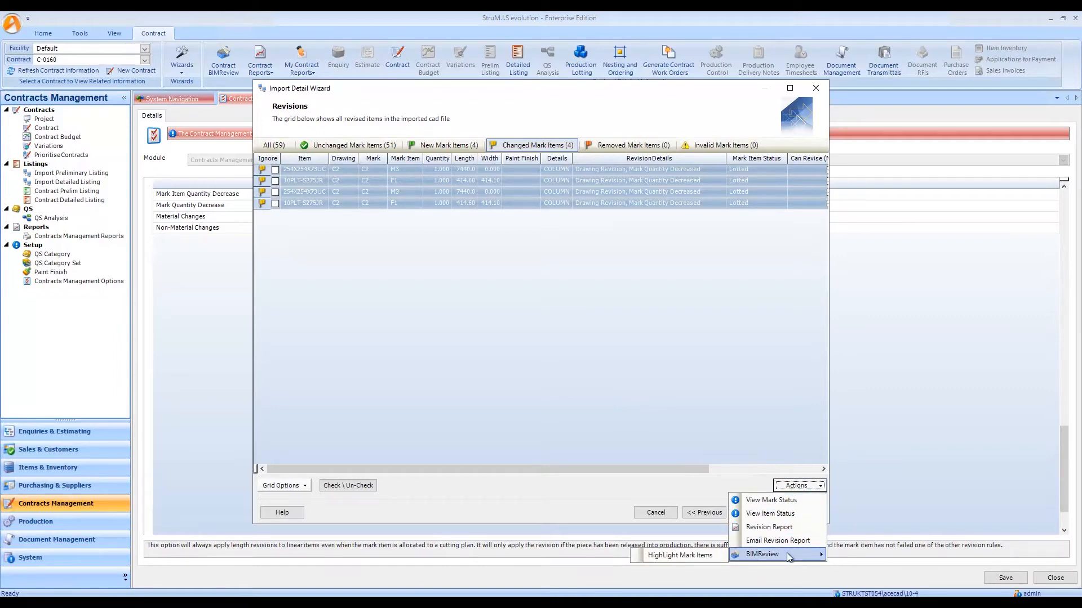
click(710, 557)
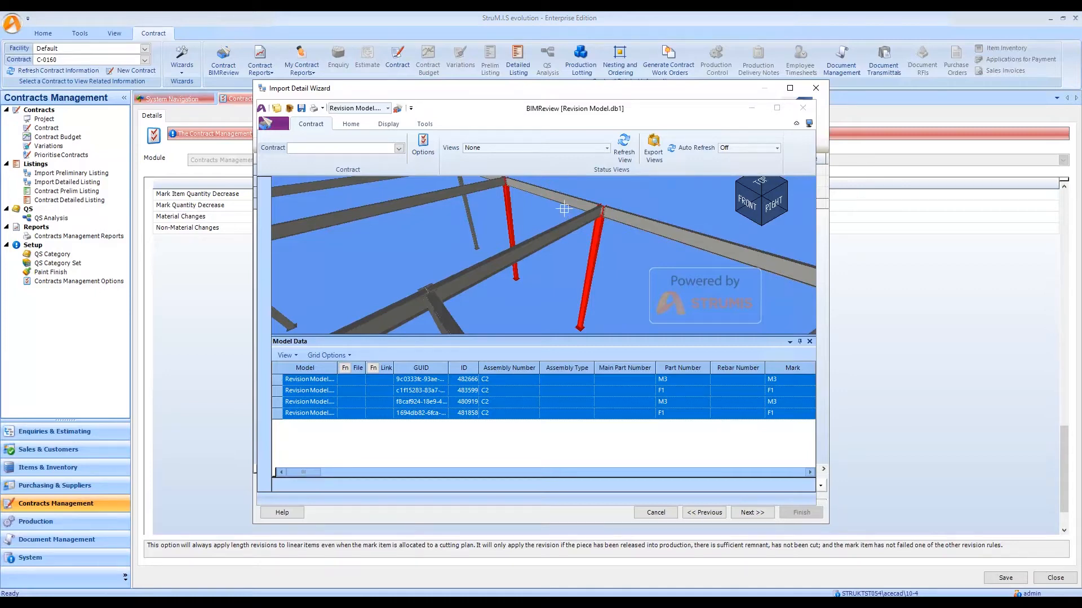
scroll(564, 209, down, 2)
scroll(564, 209, down, 3)
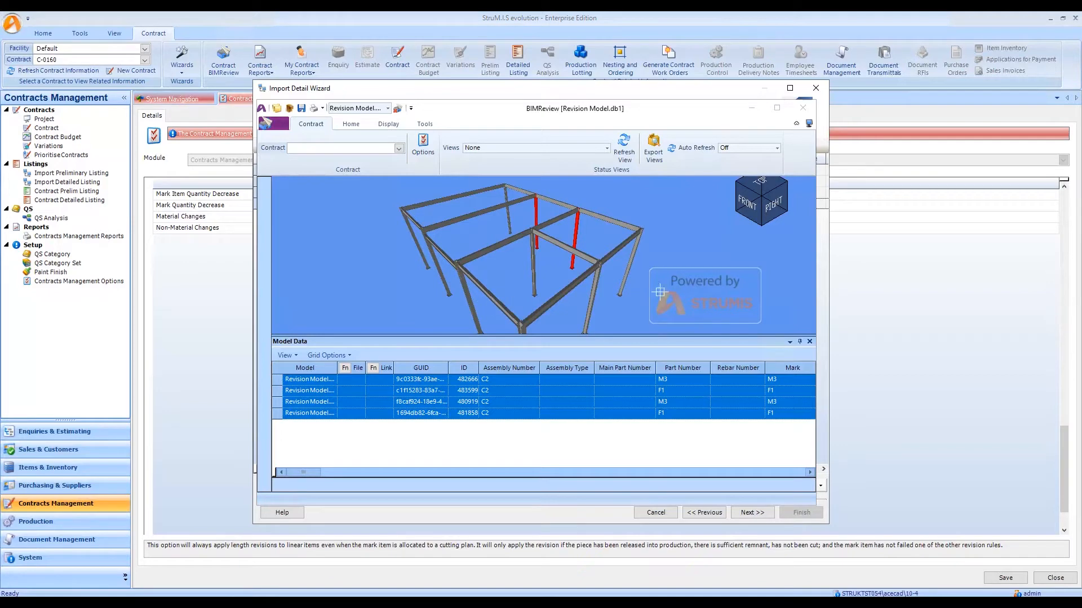
click(802, 109)
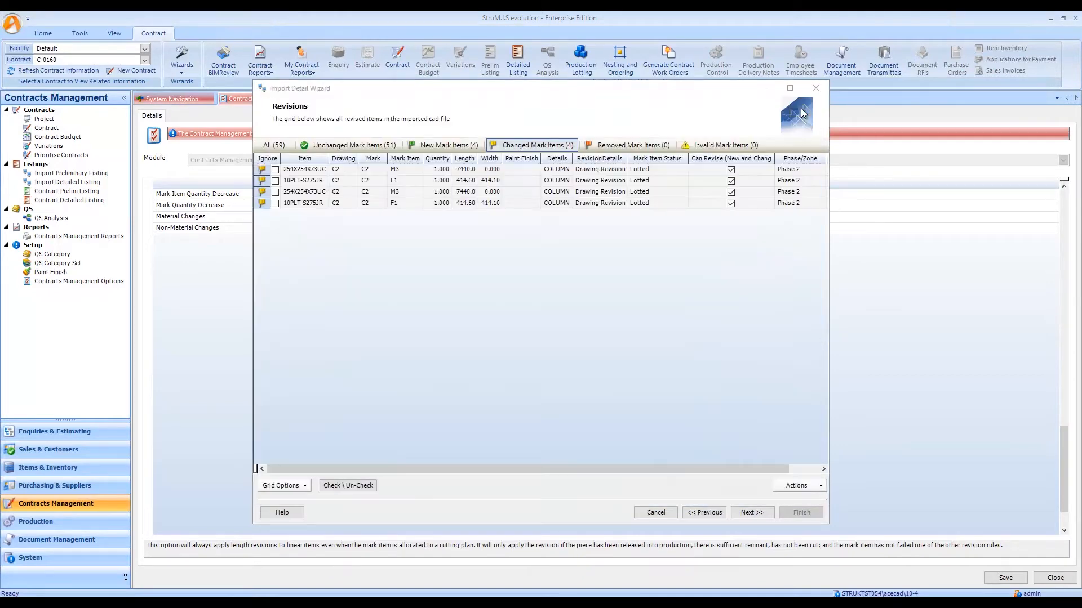
Highlight all the new C4 mark items in the BIMReview model, inspect them, and close BIMReview.
click(448, 146)
drag(264, 169, 263, 203)
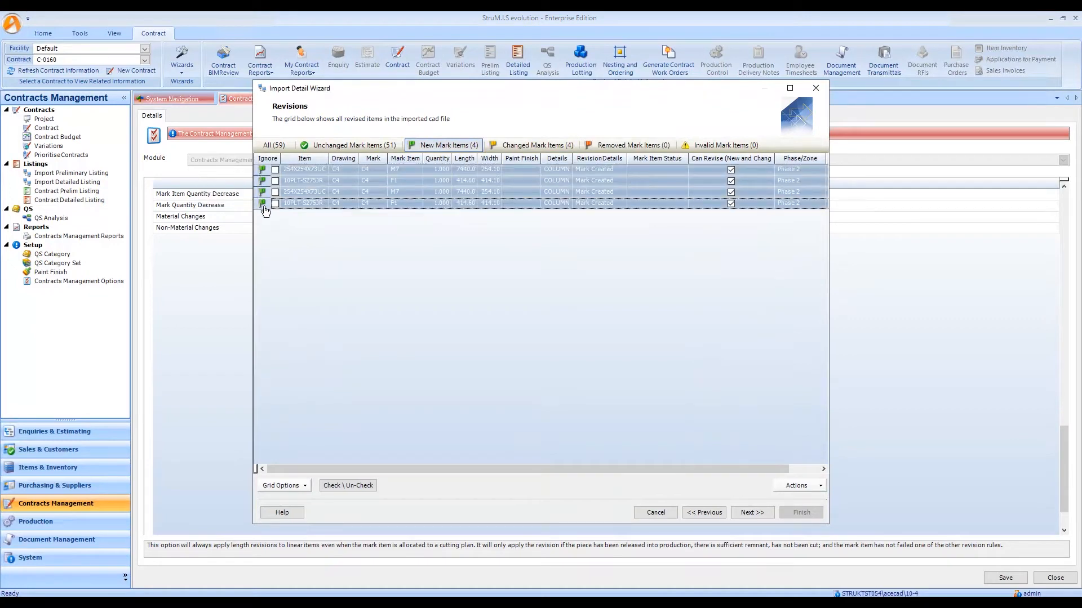
click(796, 488)
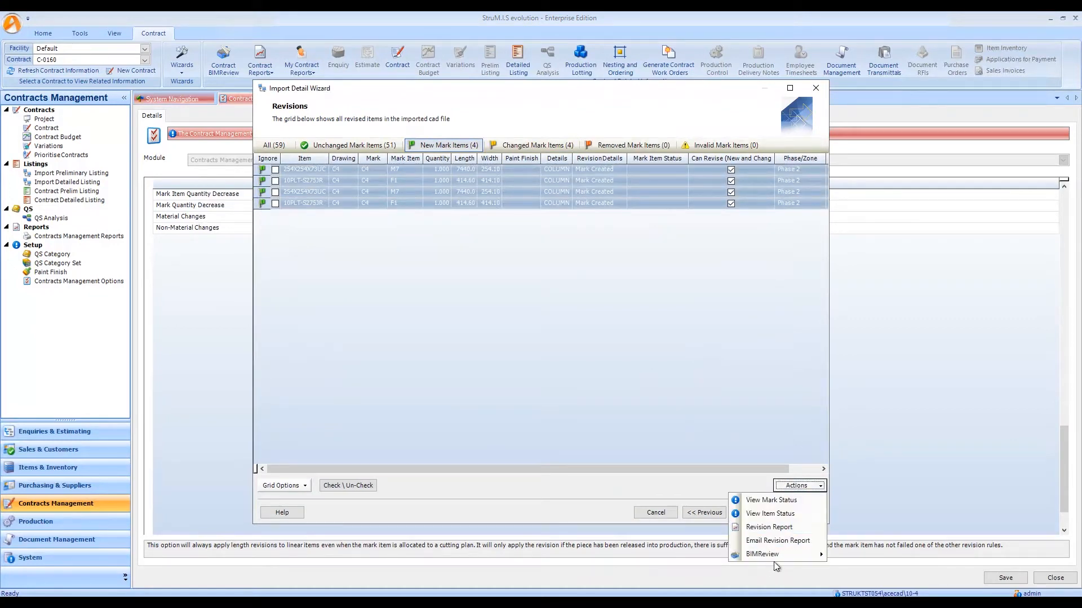
mouse_move(773, 555)
click(694, 557)
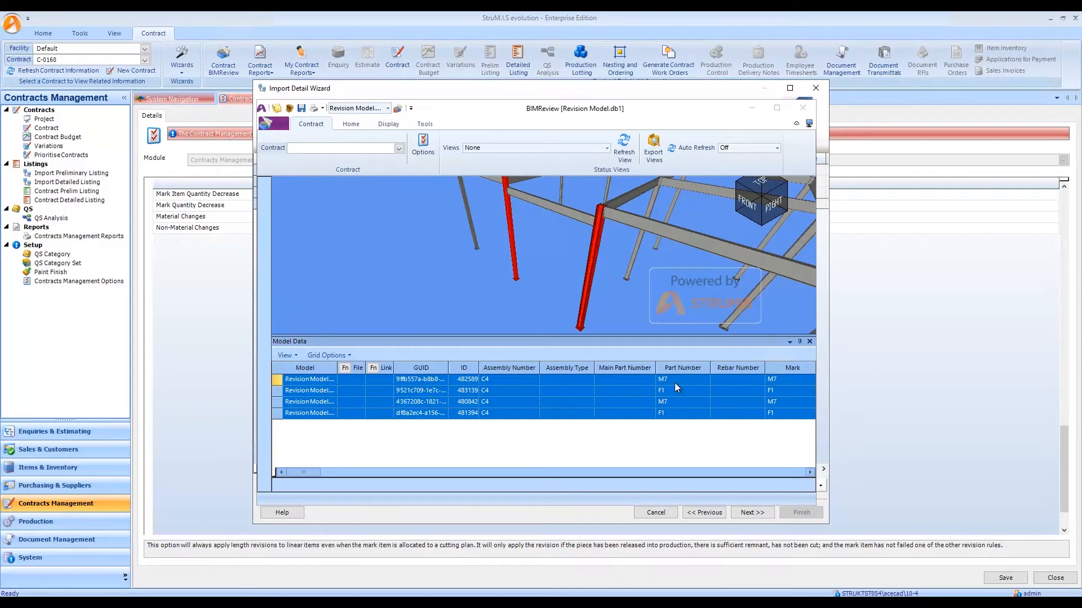
click(802, 108)
Open the Revision Report for the import, review it at full-screen size, and close the preview.
click(800, 487)
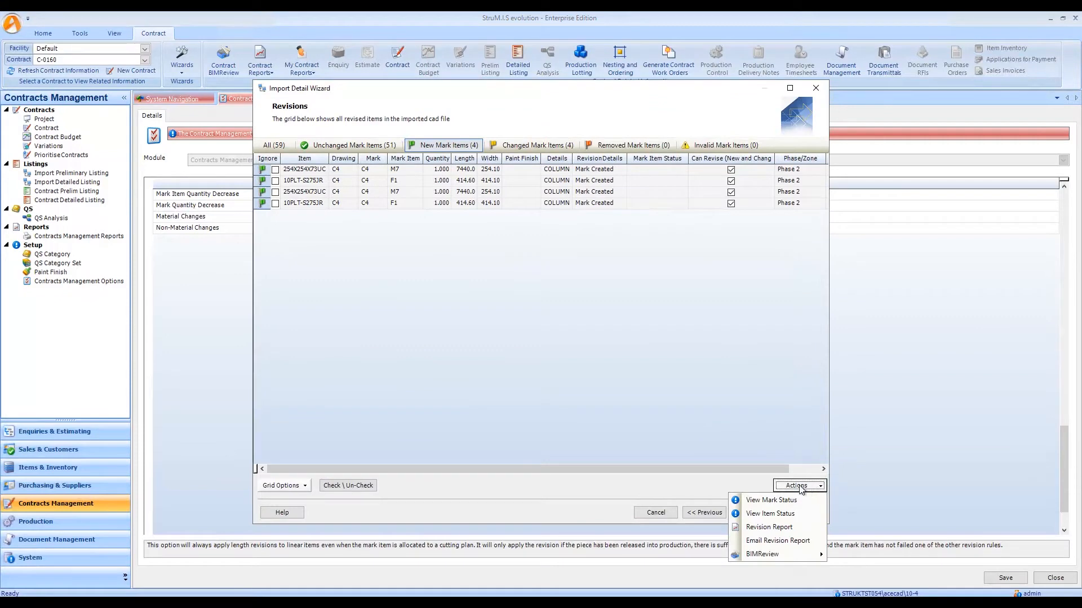
click(776, 532)
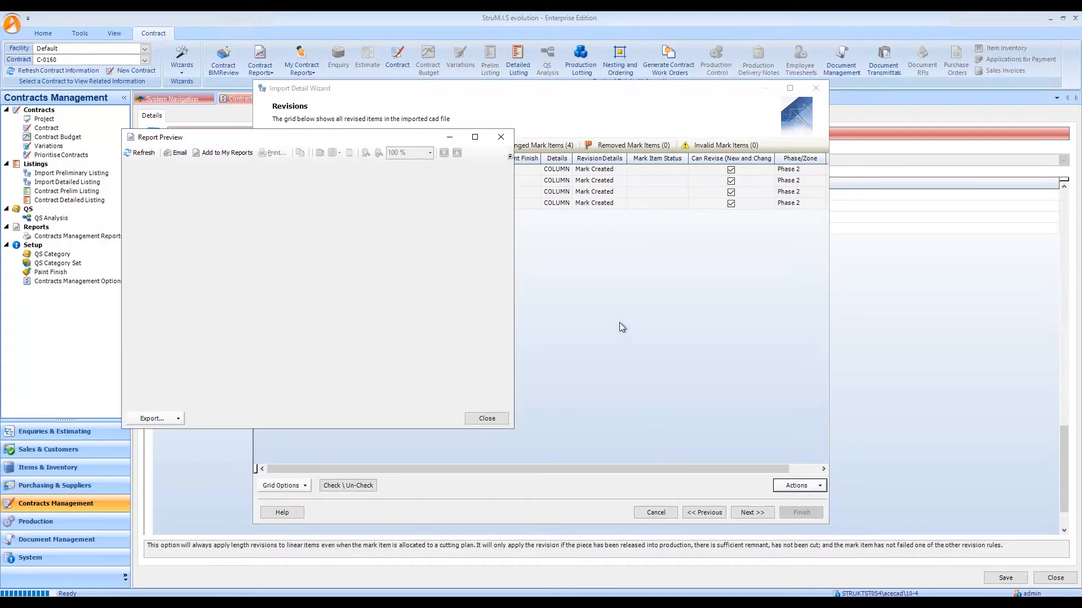
double_click(429, 137)
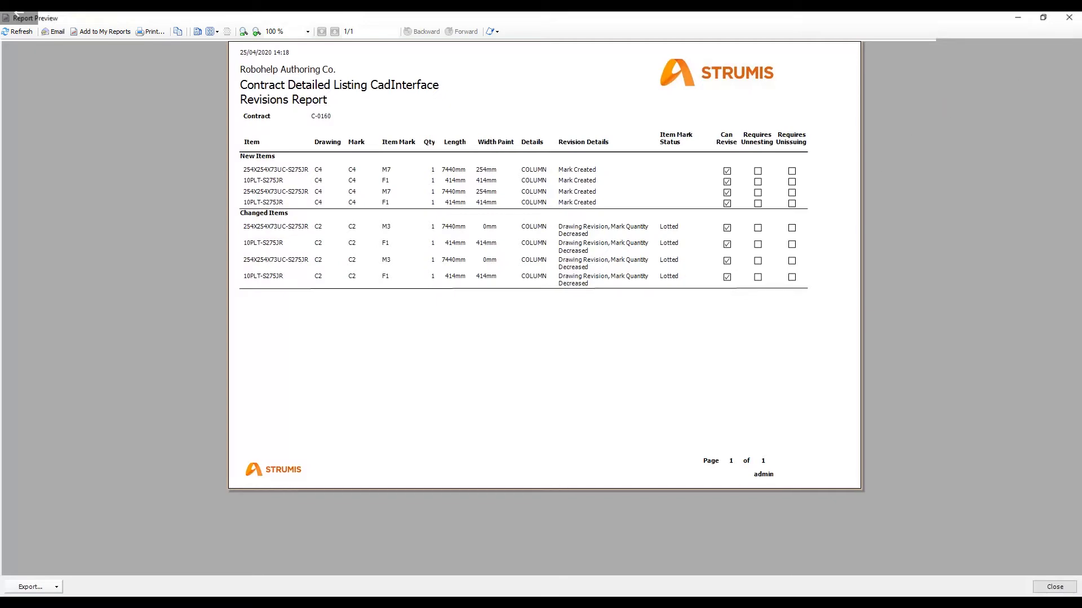
click(1069, 19)
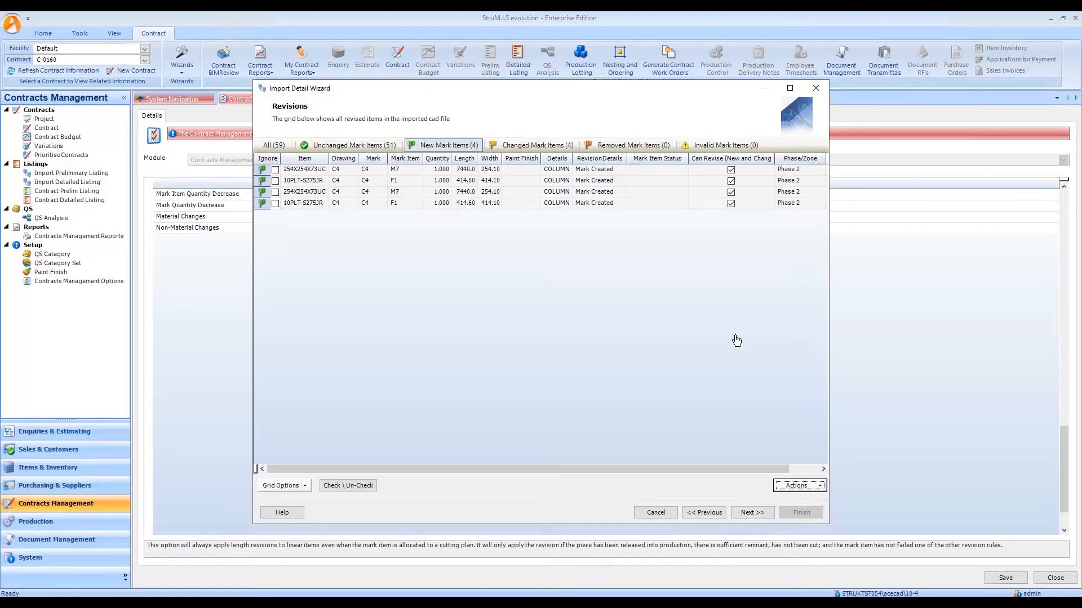
Finish the detail import with Link to Document Management enabled and removed items set to Cancel removed marks and mark items.
click(757, 513)
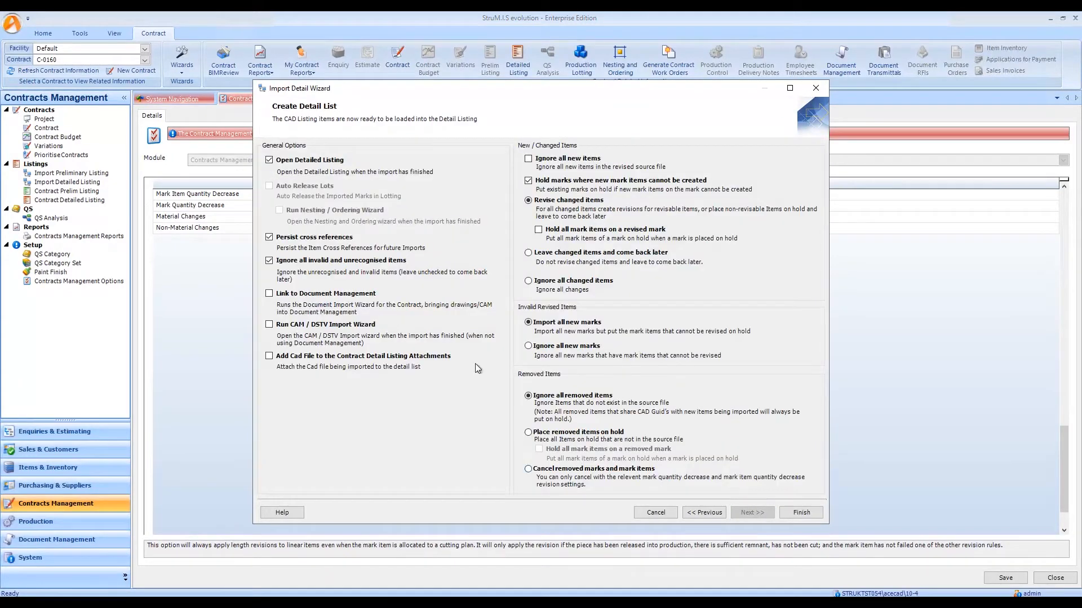
click(324, 294)
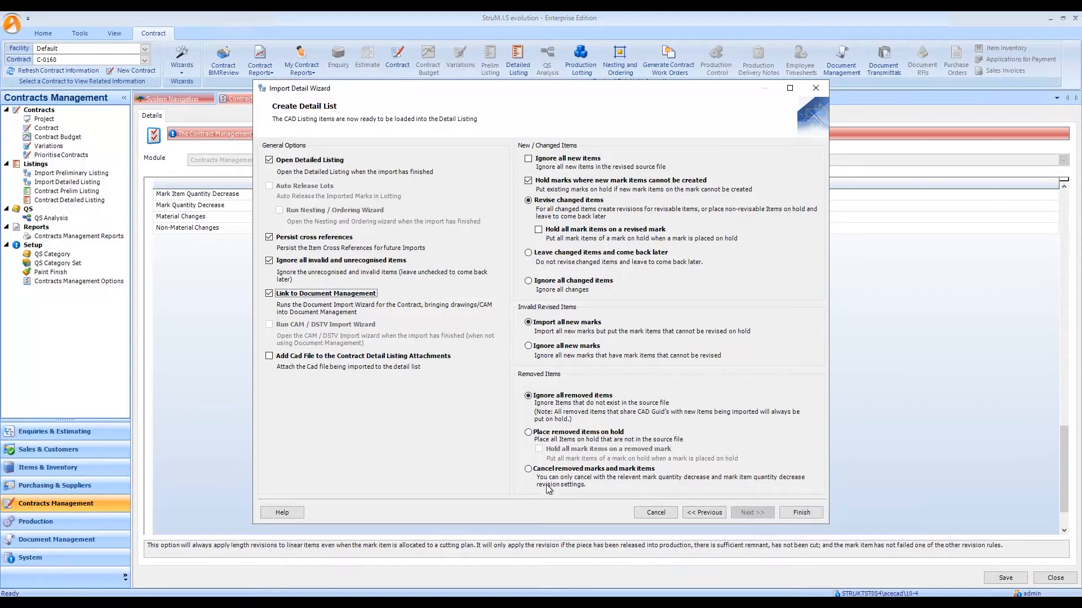
click(530, 471)
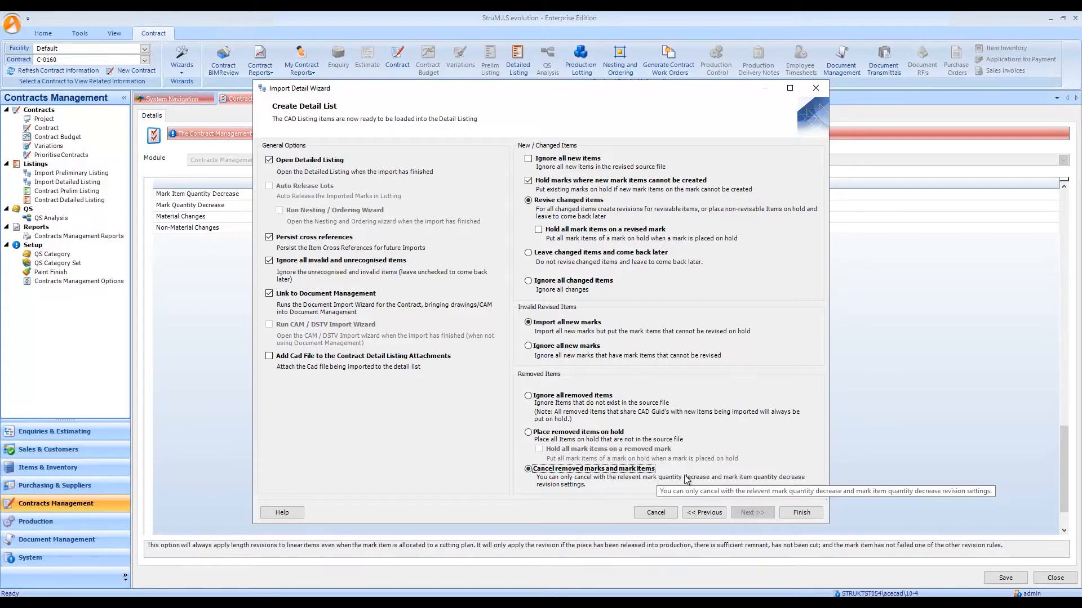
click(804, 514)
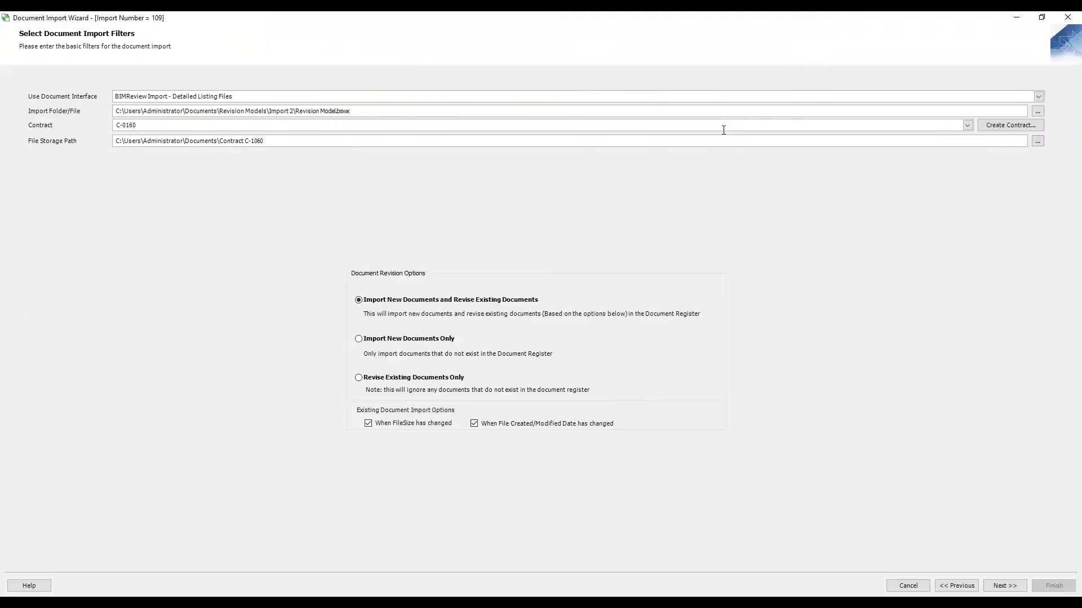
Accept the filters for importing new and revising existing documents, then batch update all listed documents to the status Issue for Approval.
click(725, 129)
click(1003, 587)
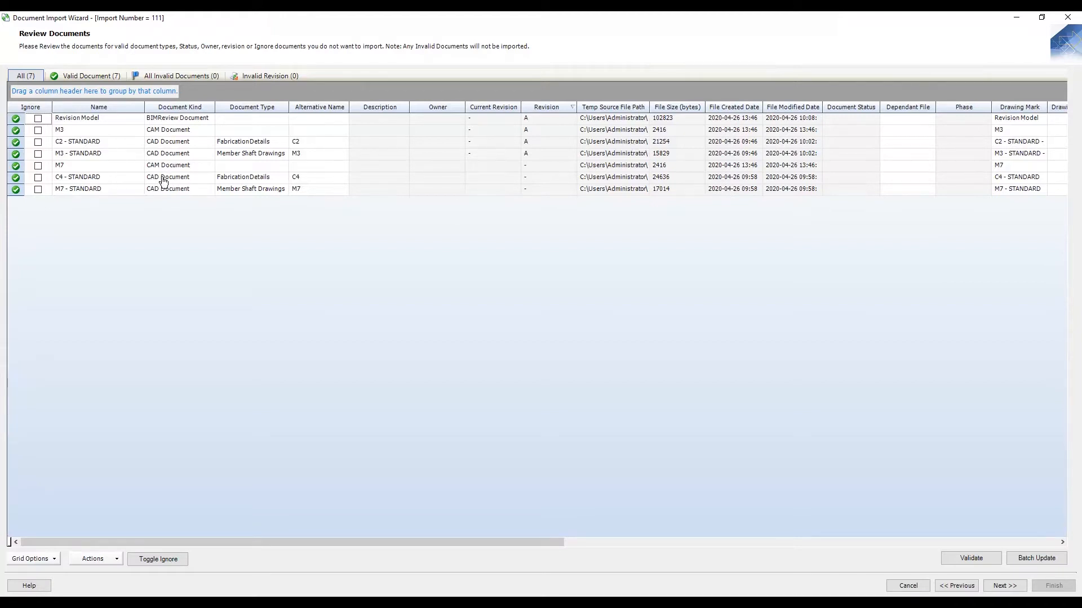
click(16, 121)
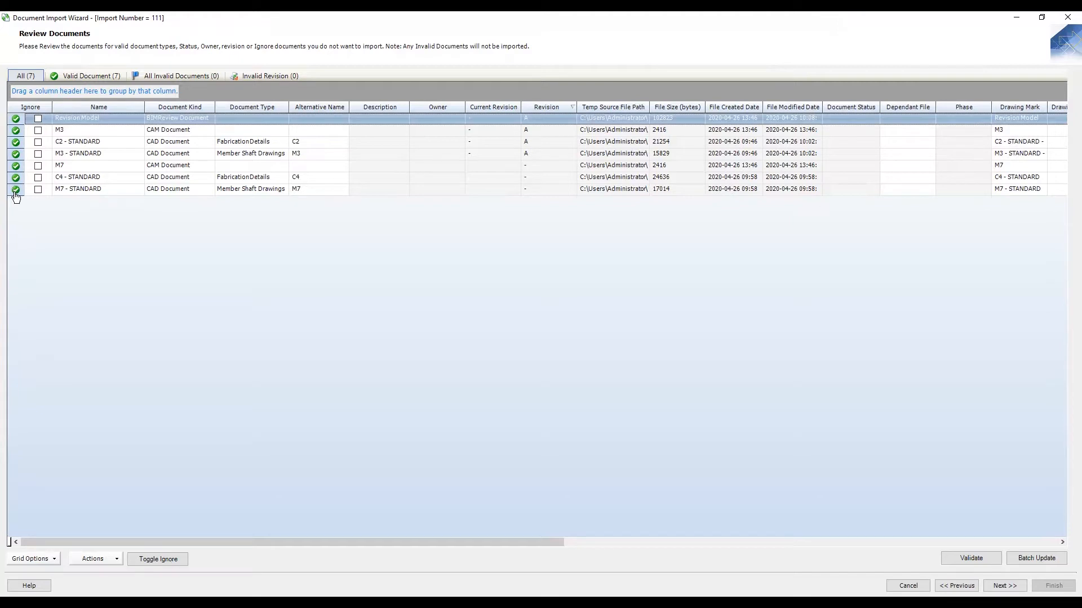
drag(16, 191, 15, 119)
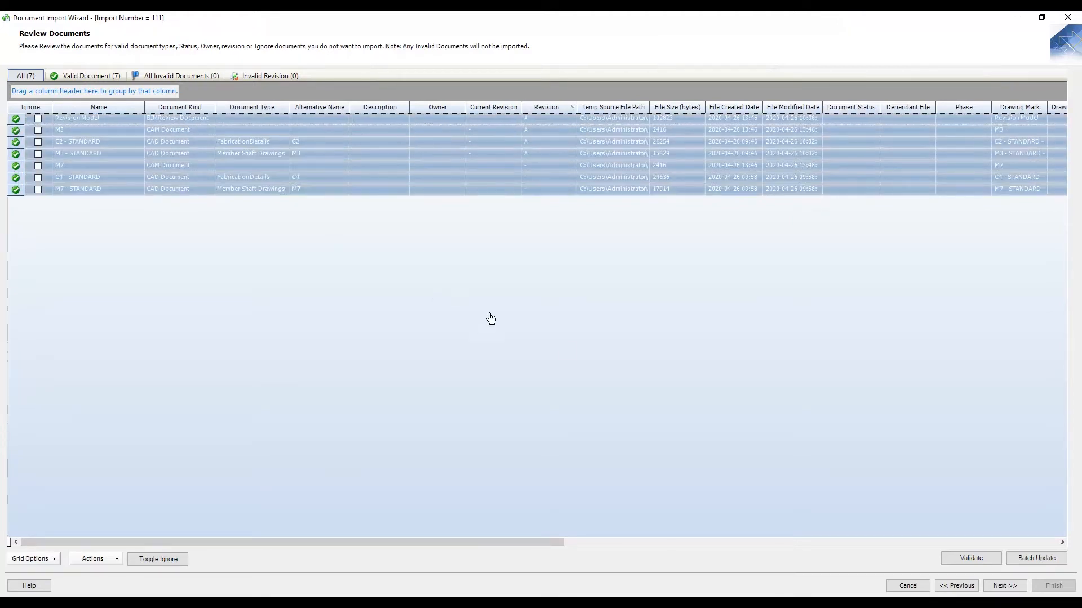
click(1035, 558)
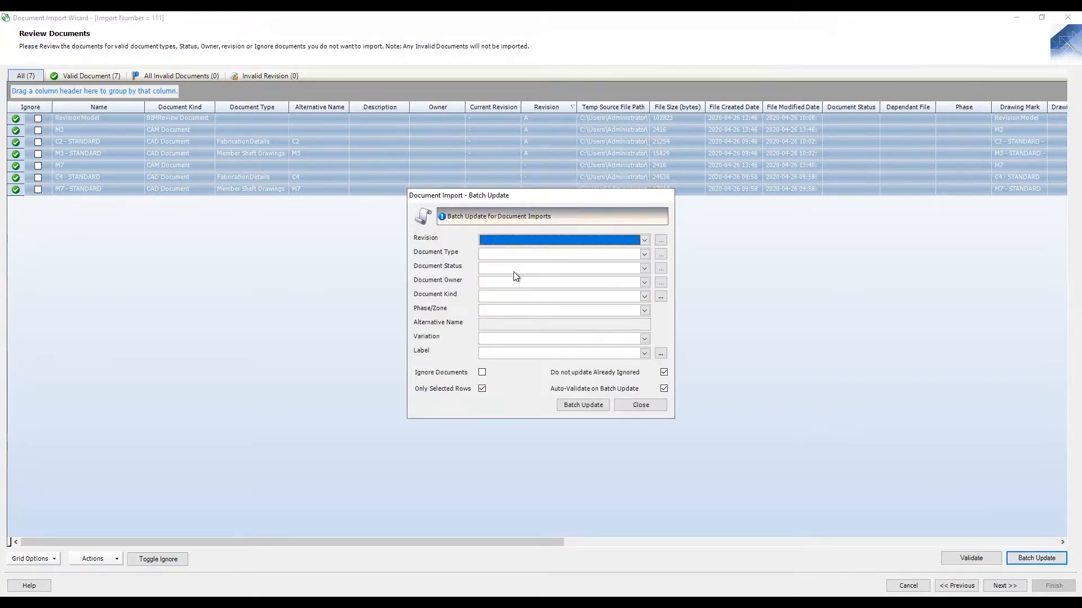
click(644, 269)
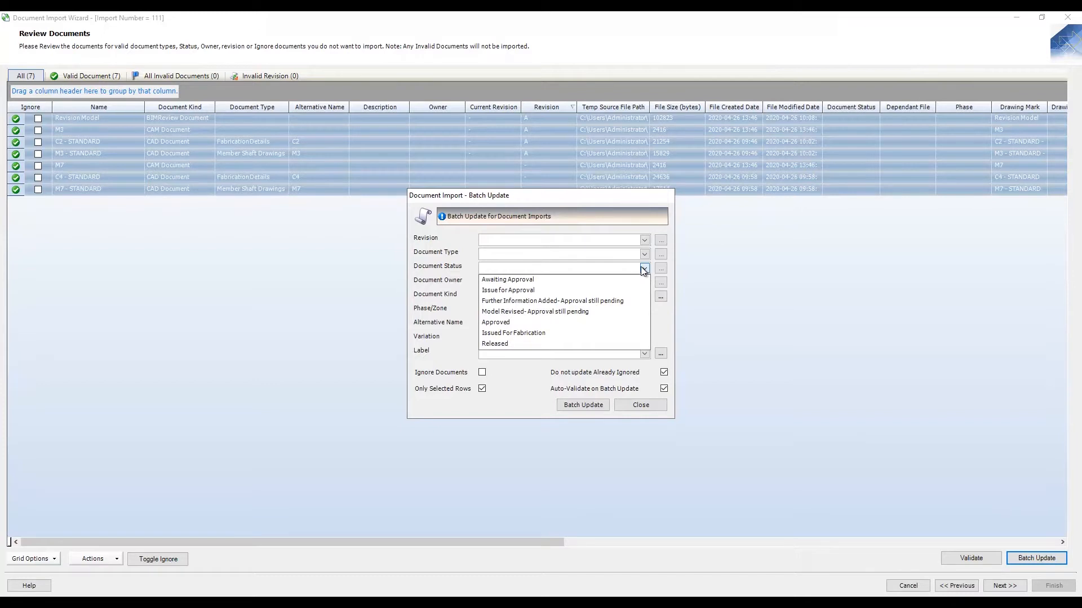
click(520, 290)
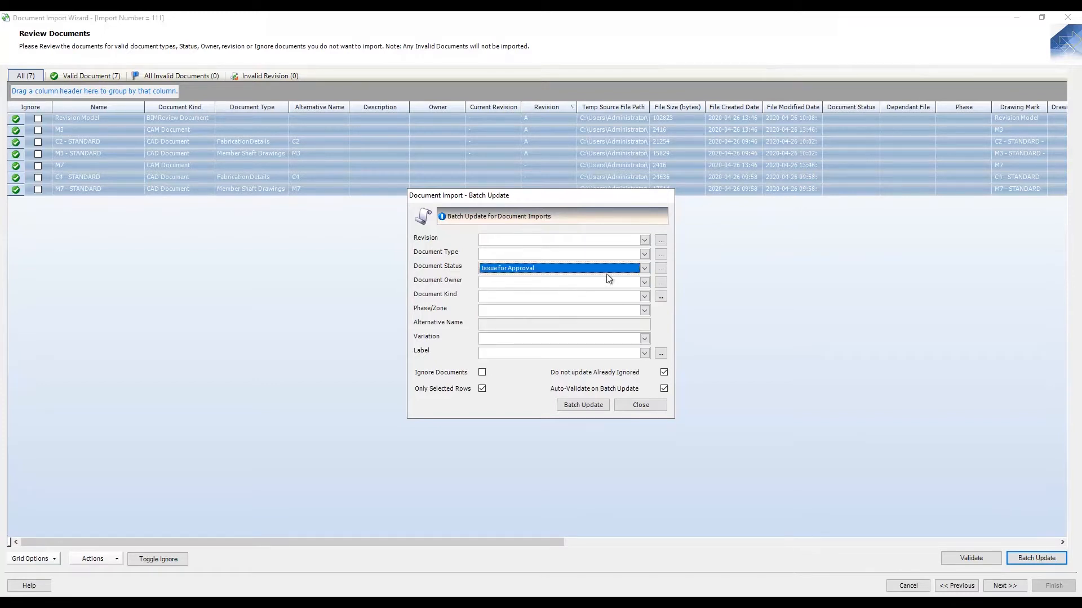
click(584, 405)
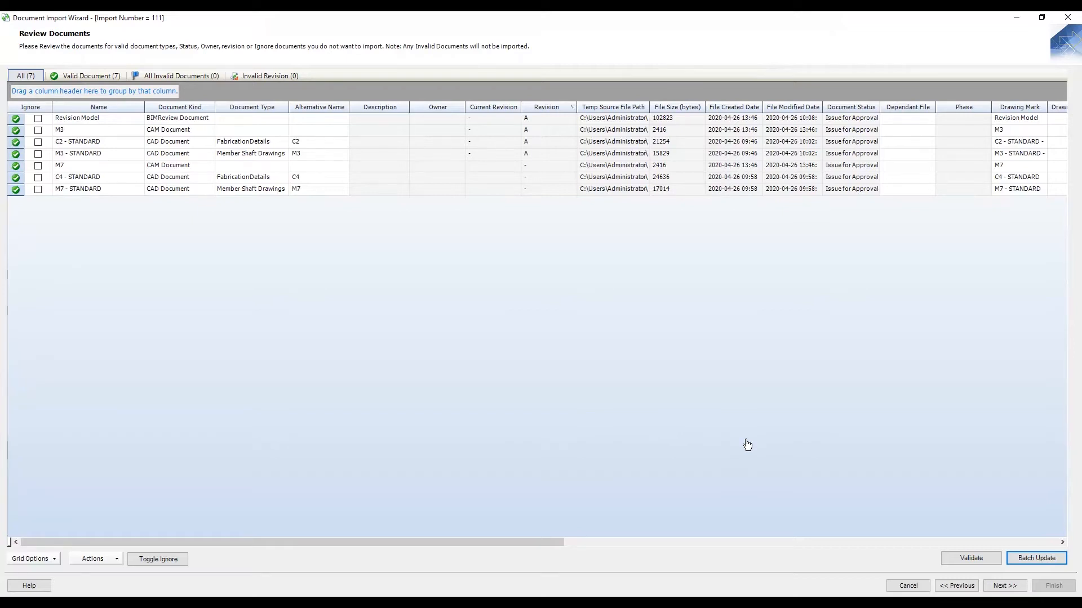
Finish the document import with automatic setting of milestone dates enabled.
click(1004, 585)
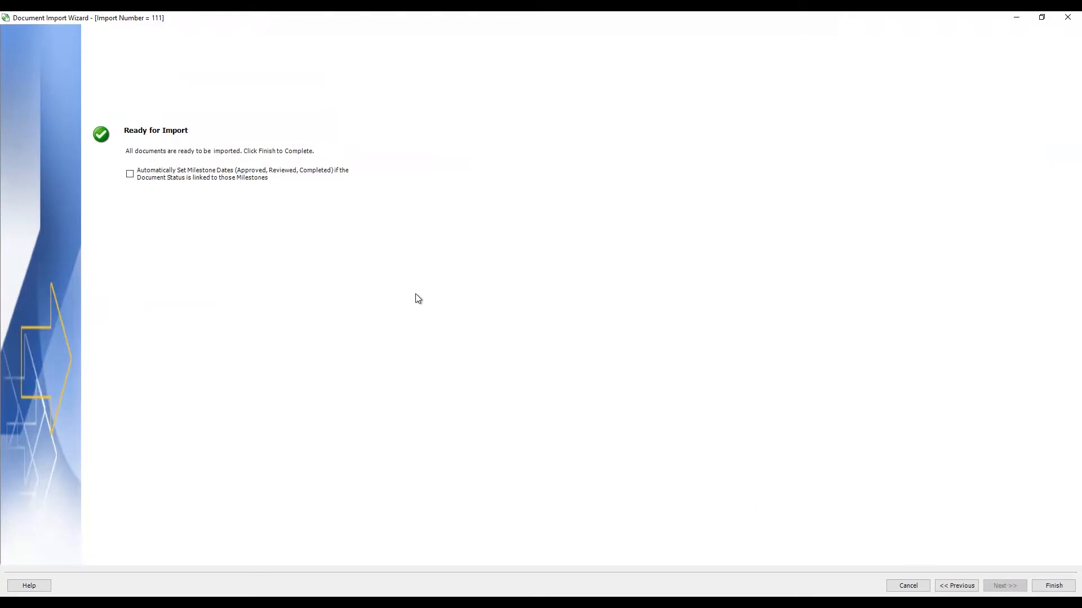
click(130, 175)
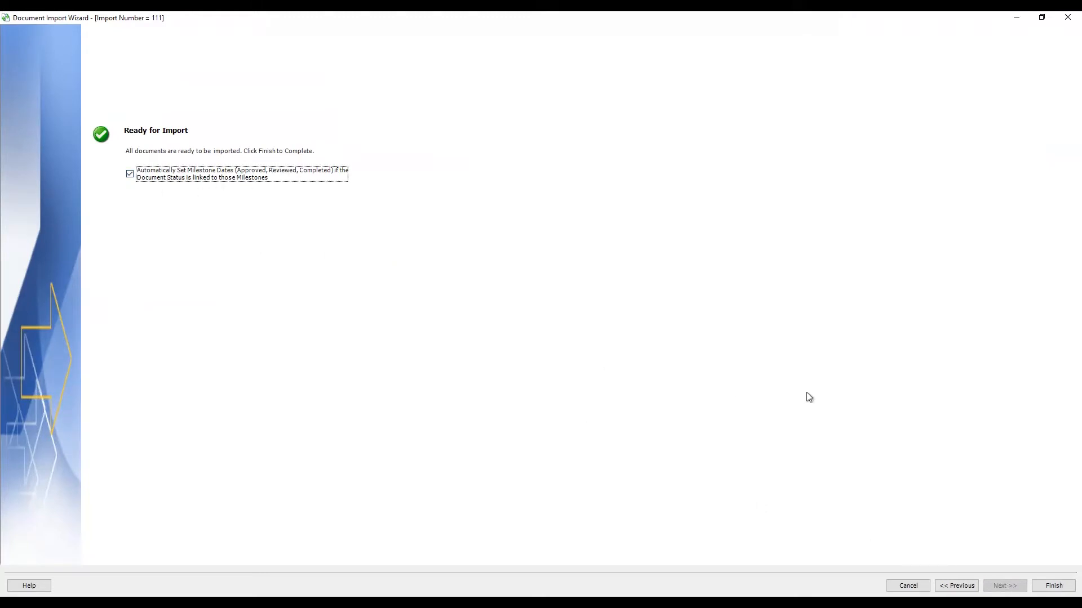
click(1053, 586)
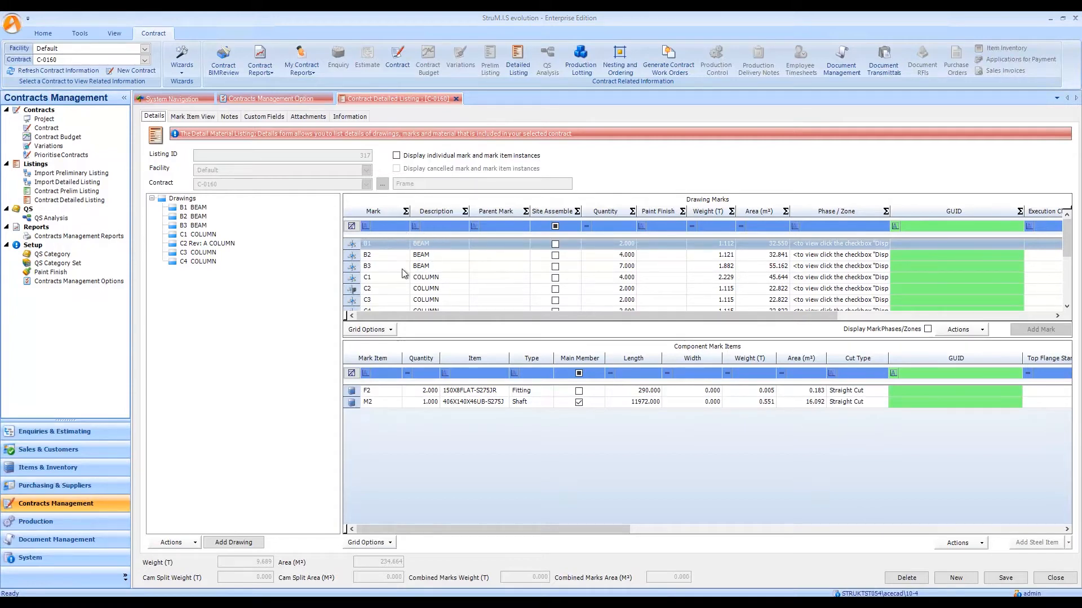
Review the revision history of column mark C2 in the detailed listing and close the mark form.
click(355, 293)
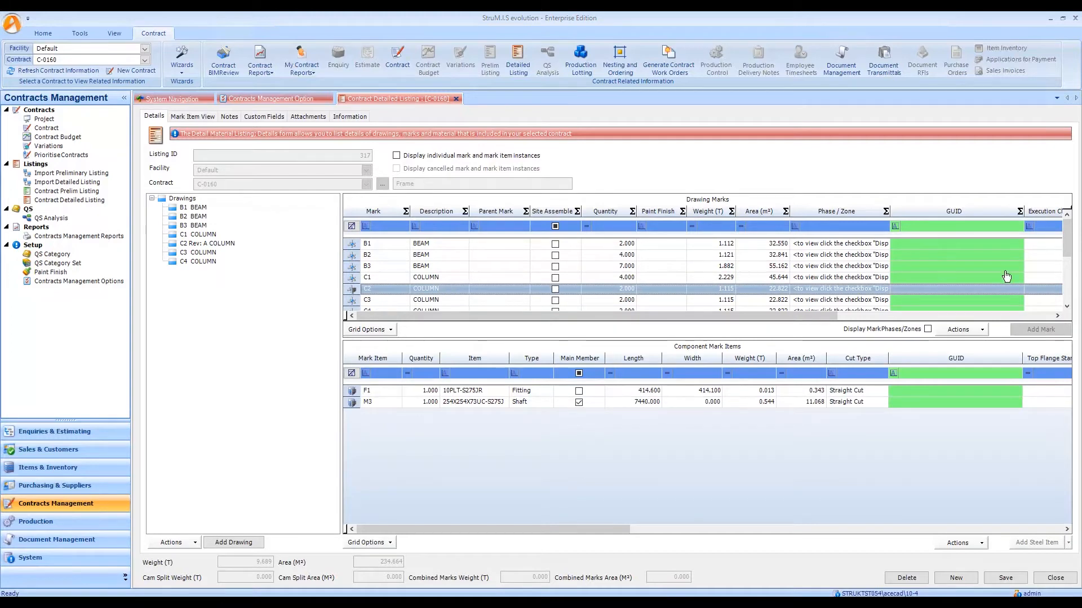
click(1066, 306)
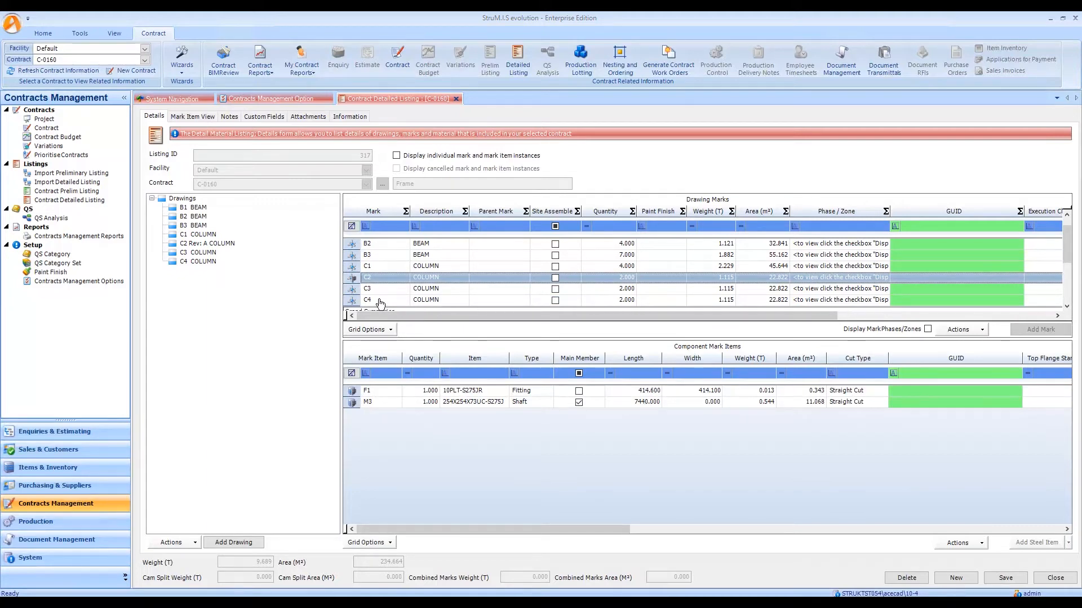
right_click(404, 282)
double_click(405, 279)
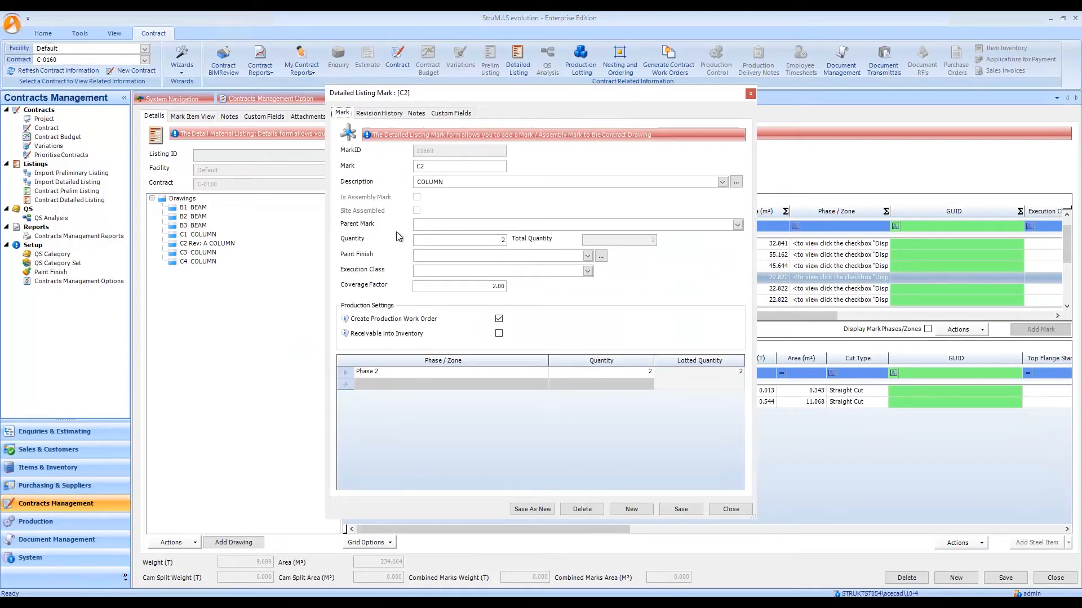
click(393, 115)
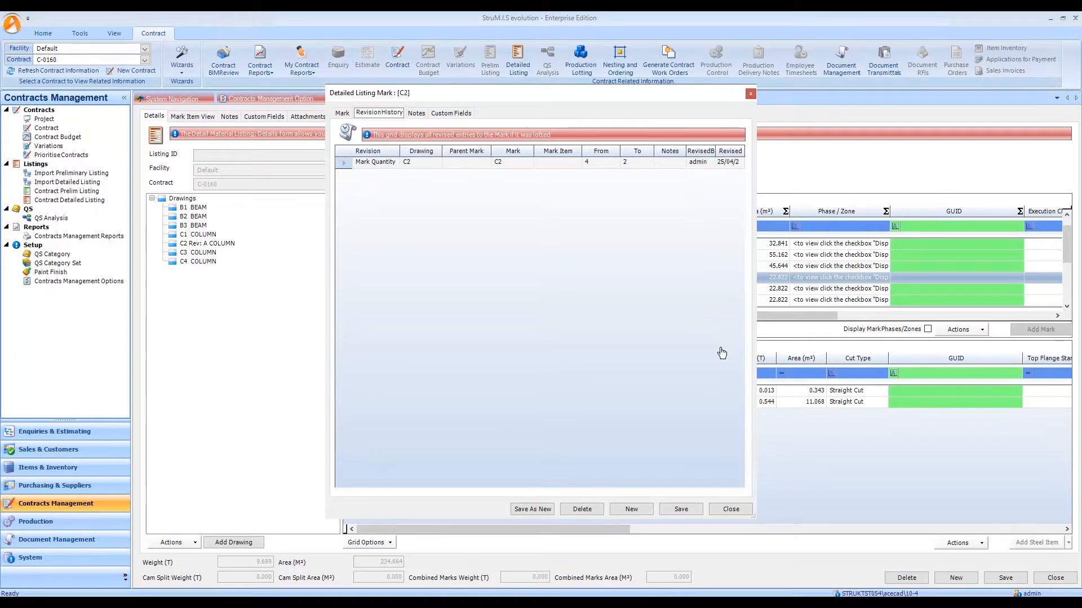
click(732, 510)
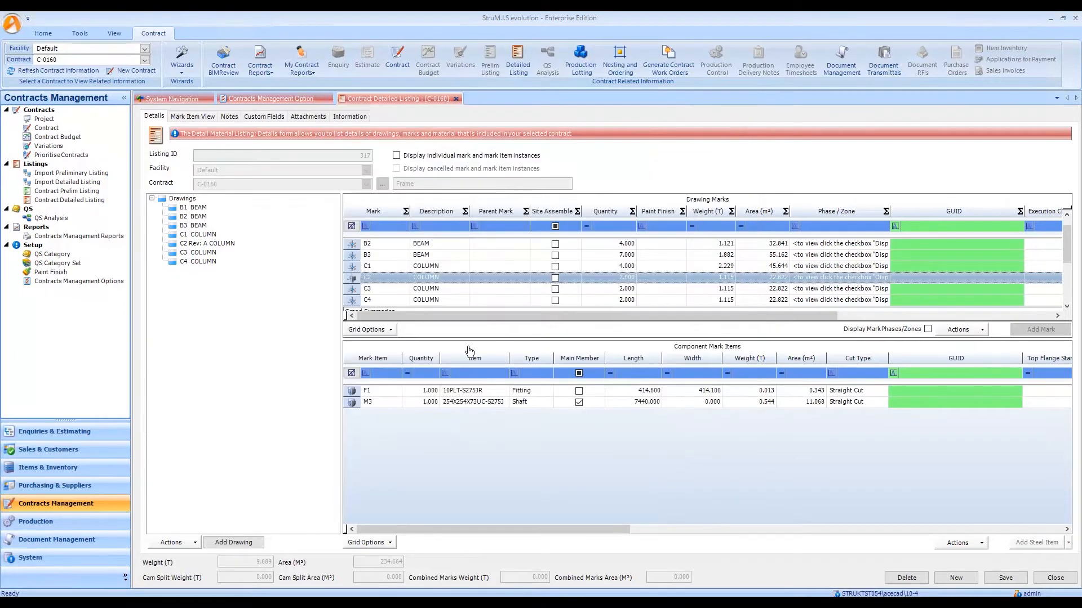
Review the revision history of column mark C4 in the detailed listing and close the mark form.
double_click(394, 300)
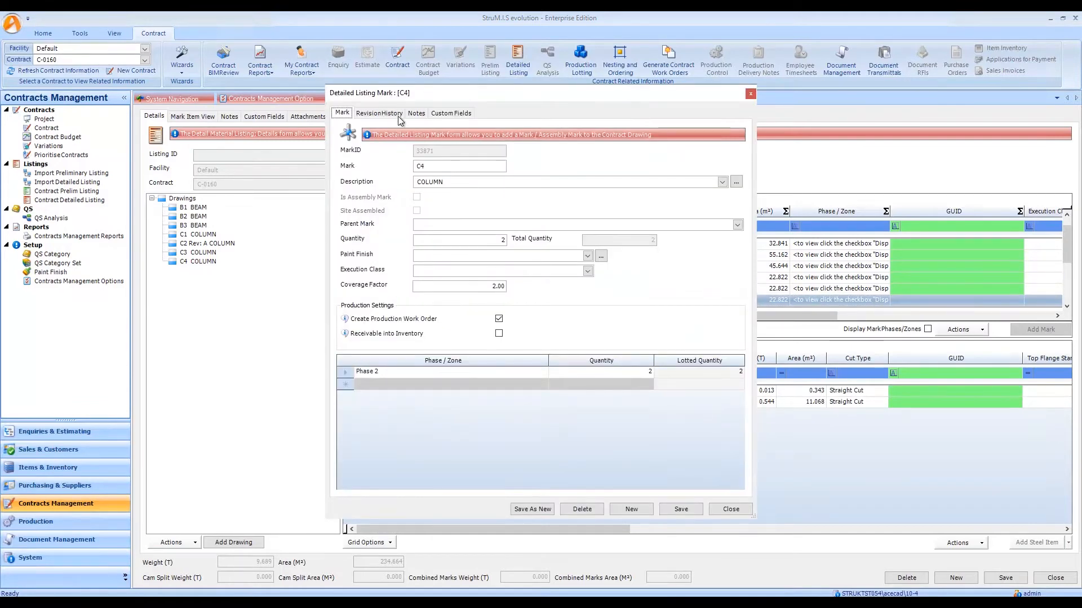
click(380, 113)
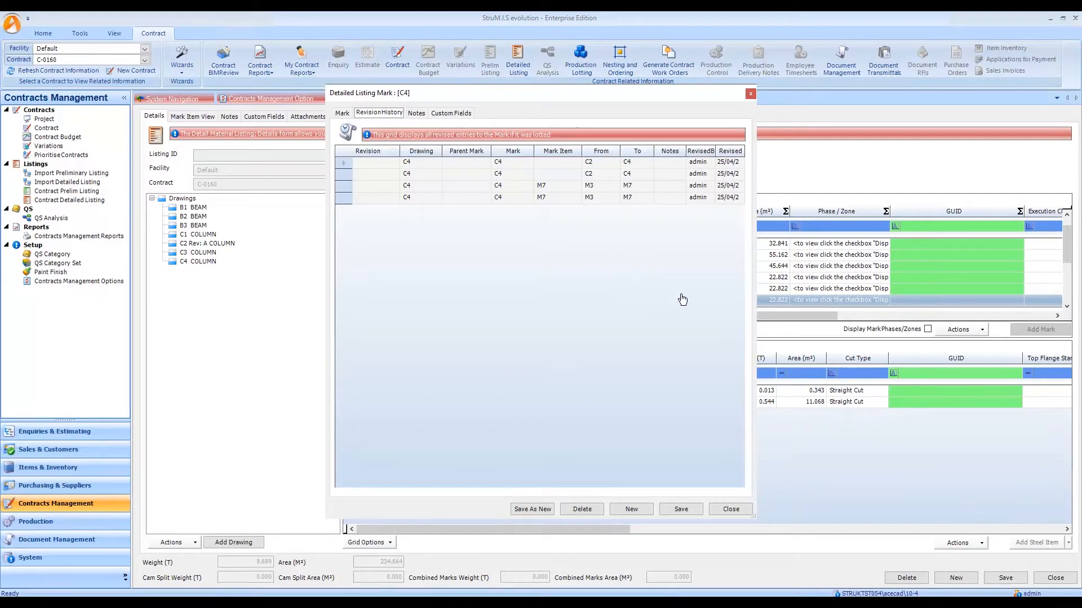
click(731, 509)
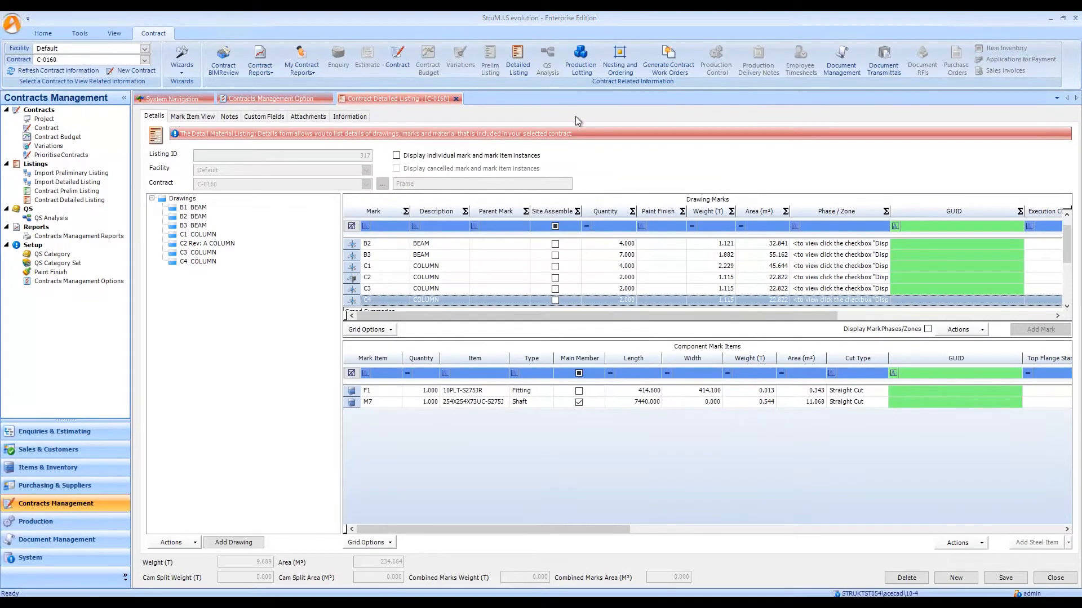
Open Production Lotting for the contract and check the document status, revision and transmittals of the lotted marks, particularly C2.
click(583, 62)
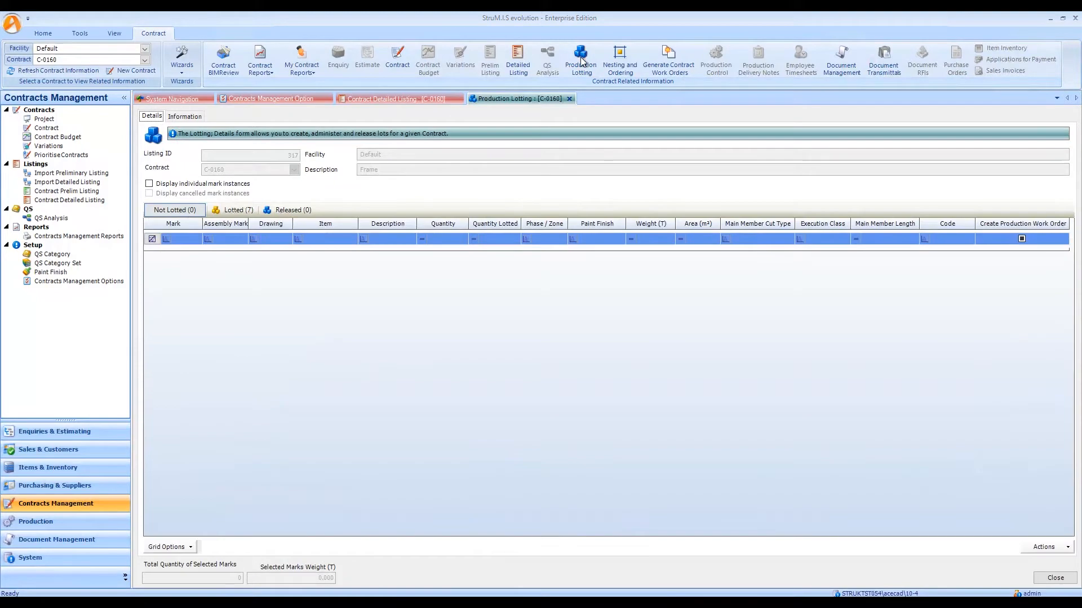
click(249, 212)
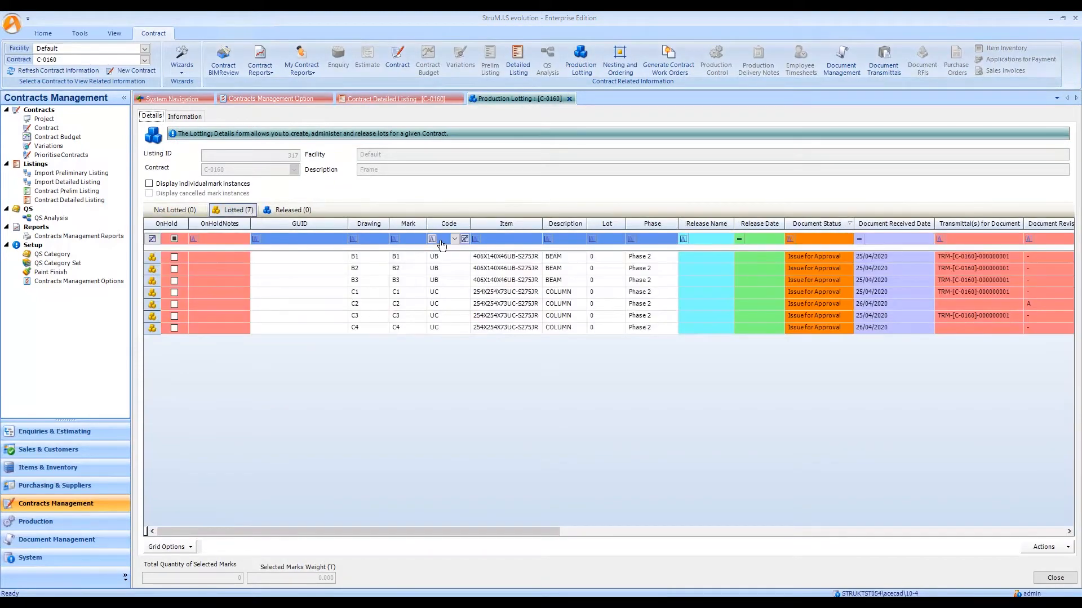
click(983, 239)
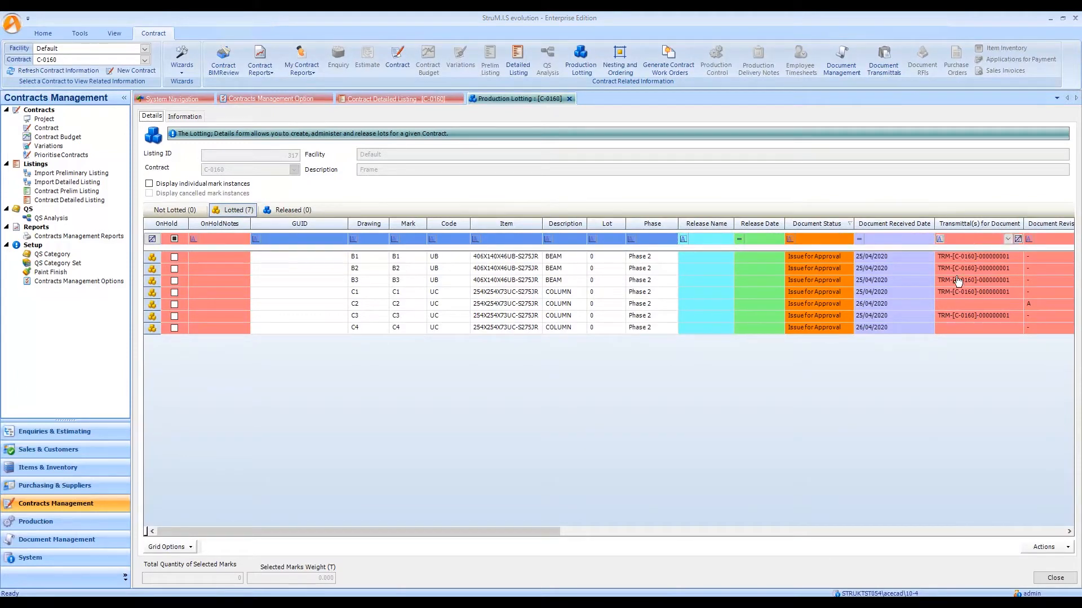
click(981, 307)
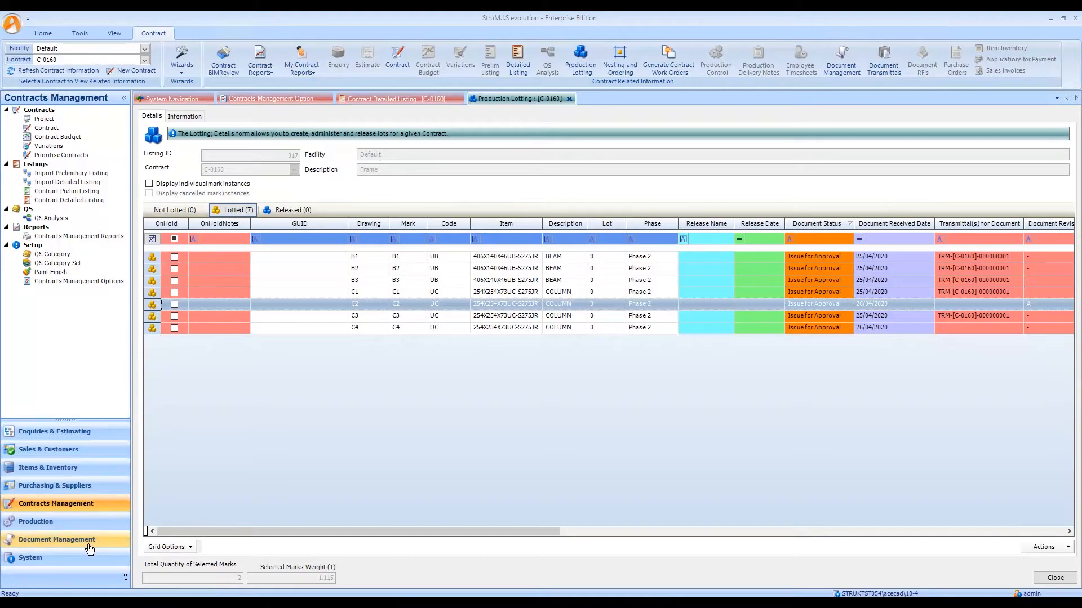
Look up the pending document transmittals, view the transmittal wizard for a C2 - STANDARD entry, and cancel it.
click(57, 539)
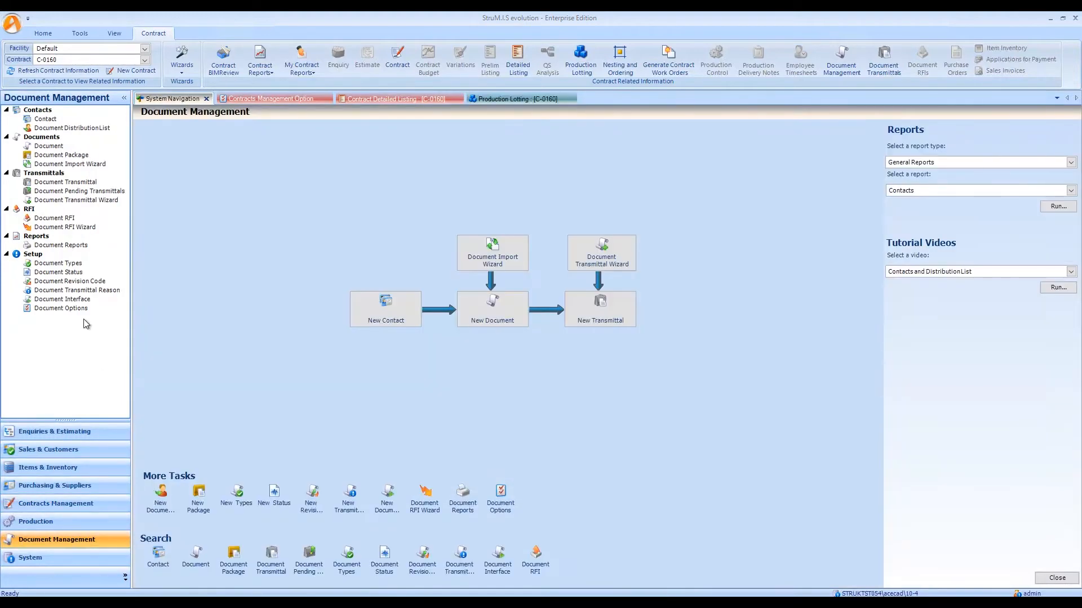
click(83, 192)
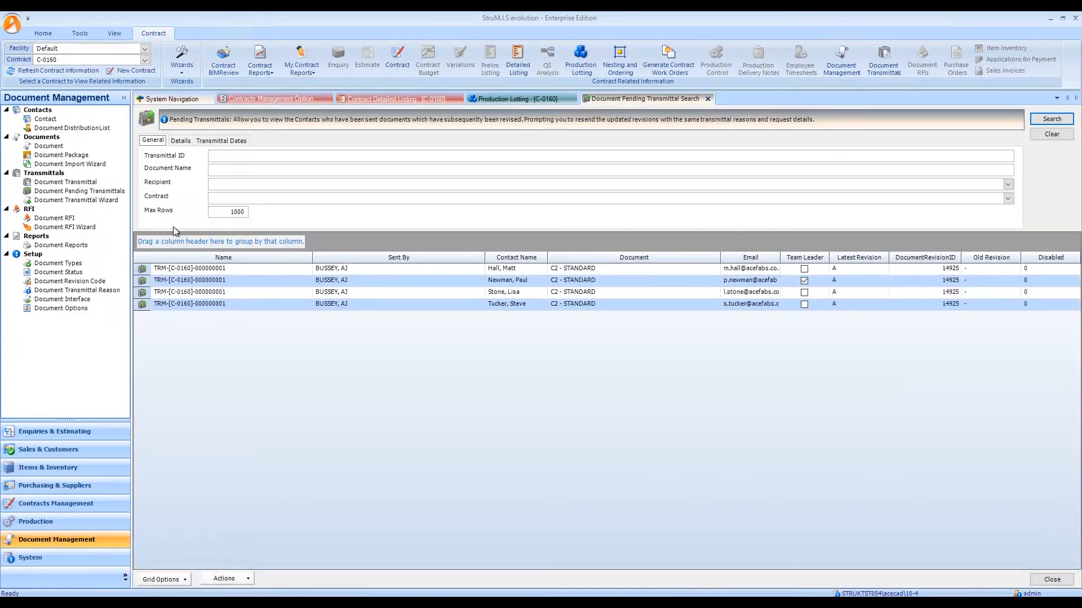
double_click(581, 271)
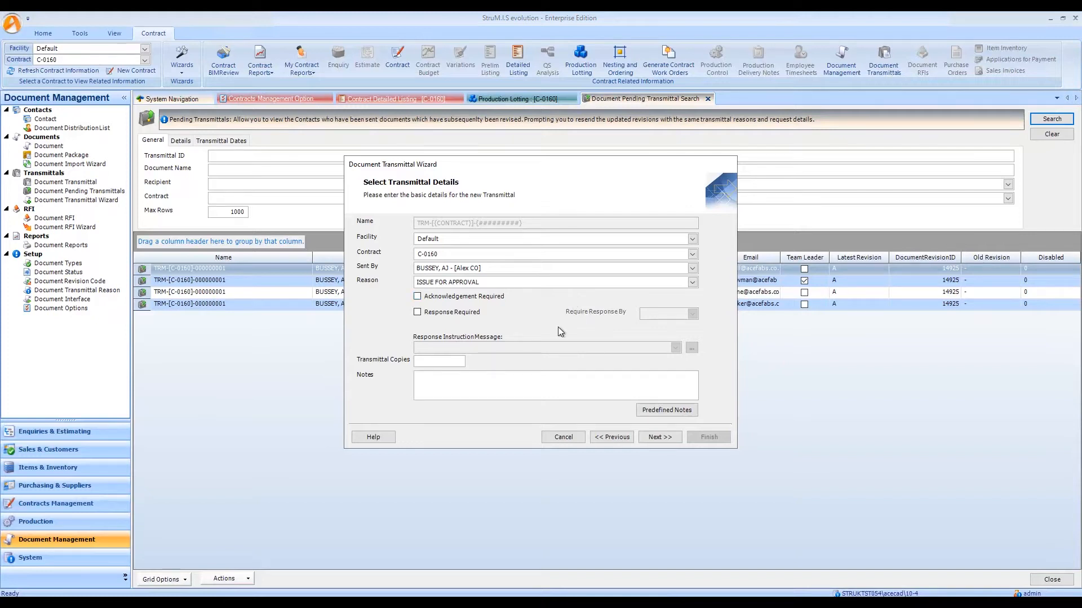
click(563, 437)
Return to Production Lotting, select the lotted marks C2 and C4, and start a transmittal for their drawings.
click(560, 97)
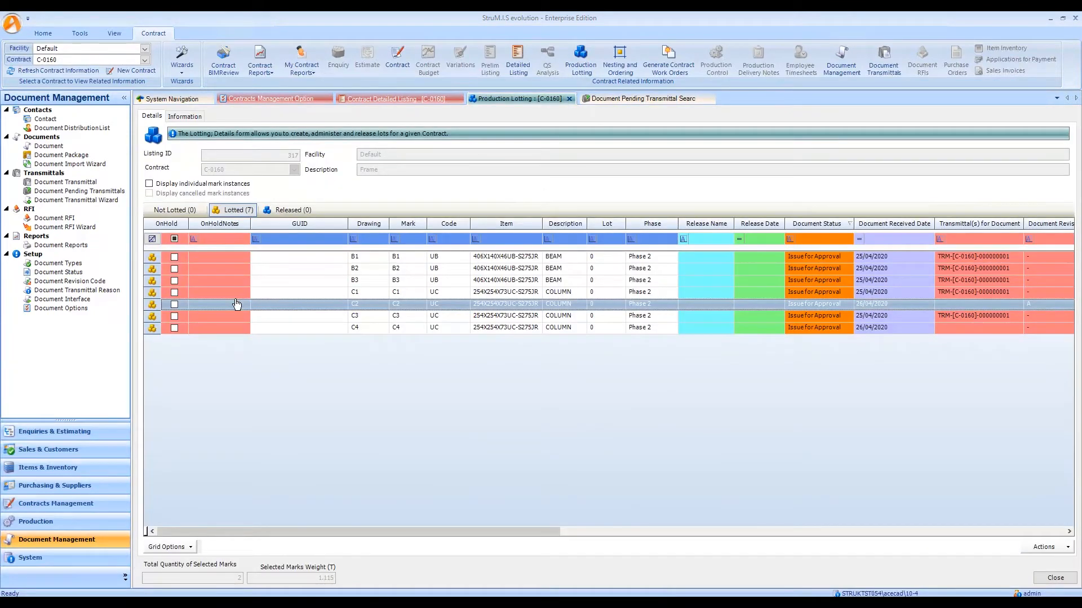
ctrl+click(213, 329)
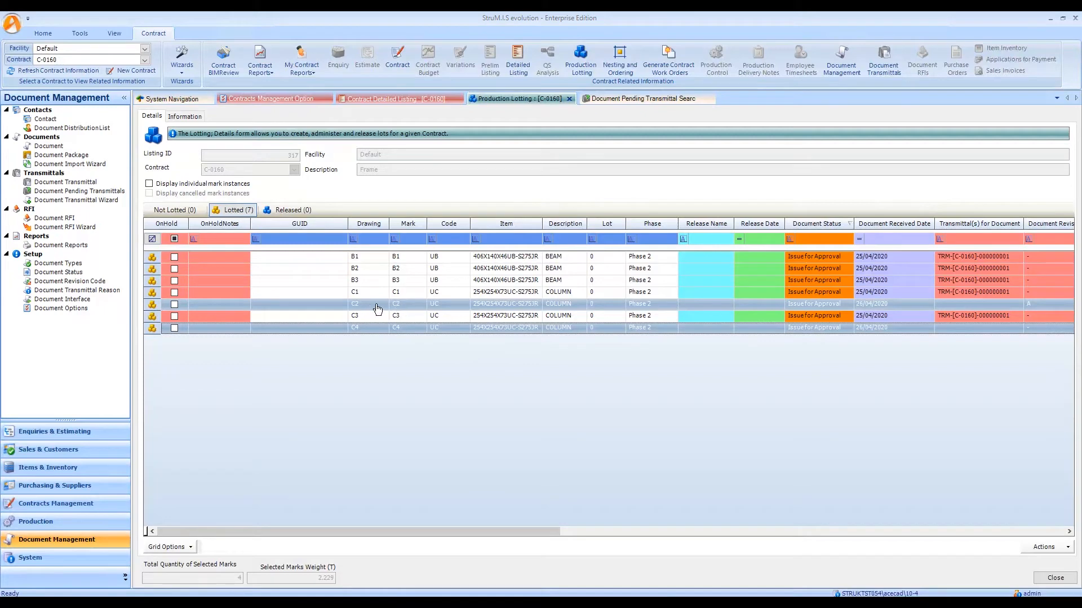
right_click(402, 333)
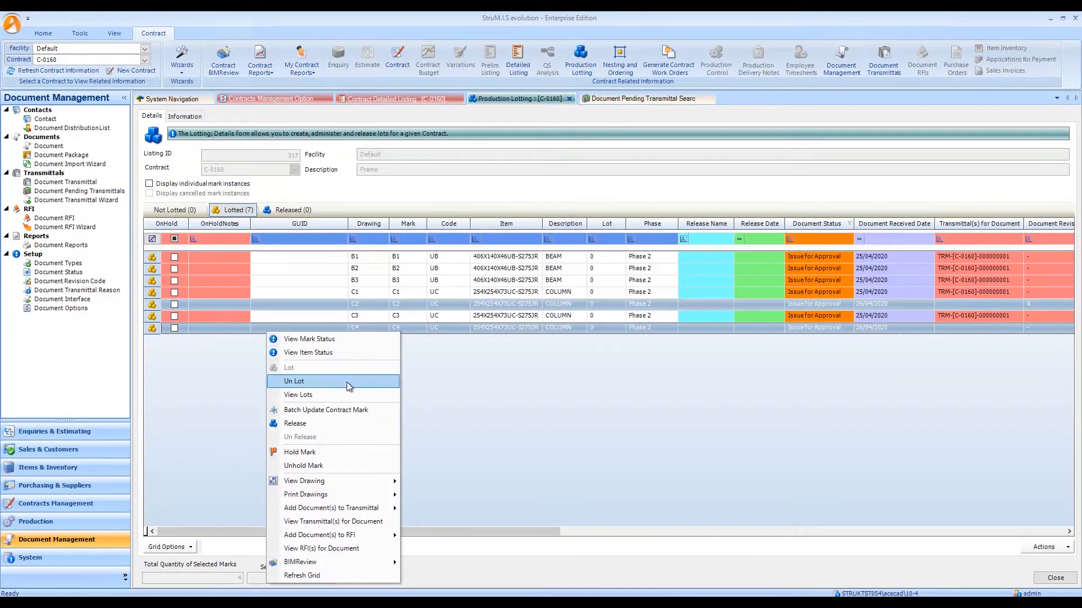
mouse_move(340, 539)
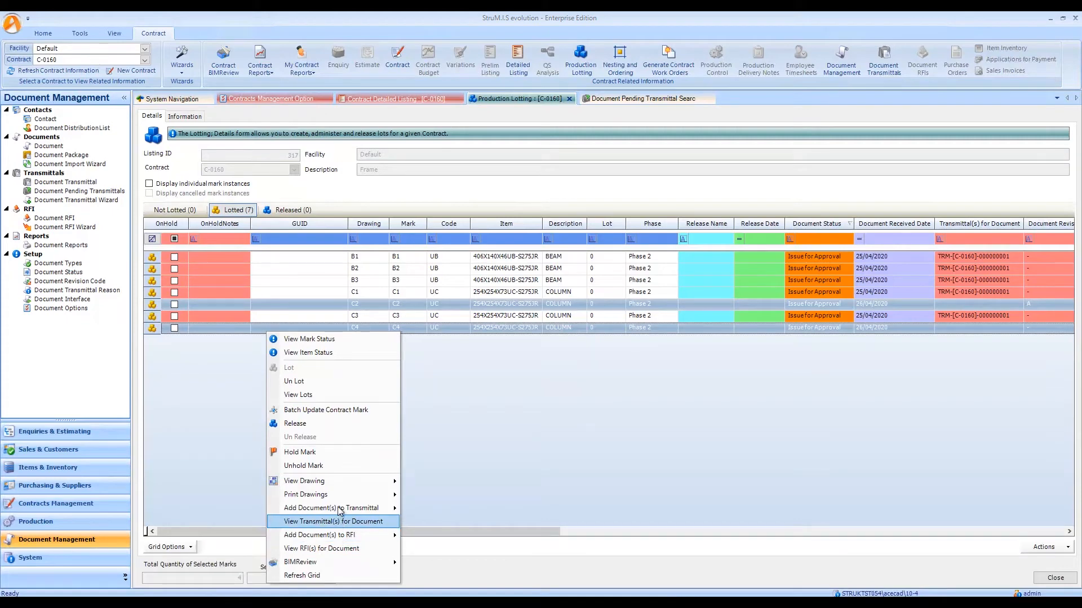
mouse_move(341, 510)
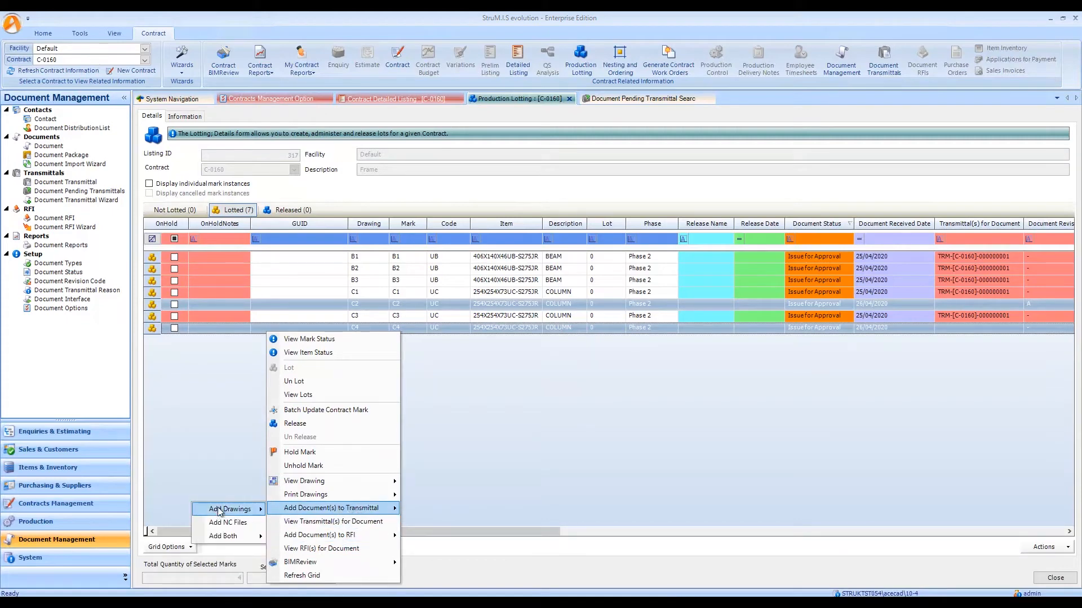
mouse_move(220, 511)
click(153, 509)
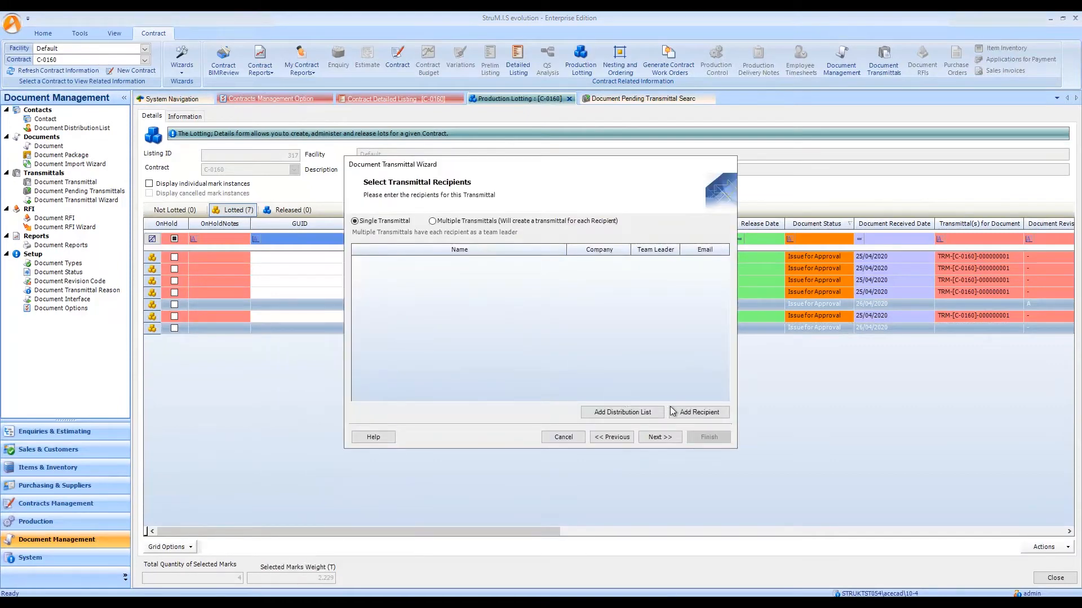
Add the C-0158 Acefabrication team distribution list as recipients of the single transmittal and proceed.
click(647, 415)
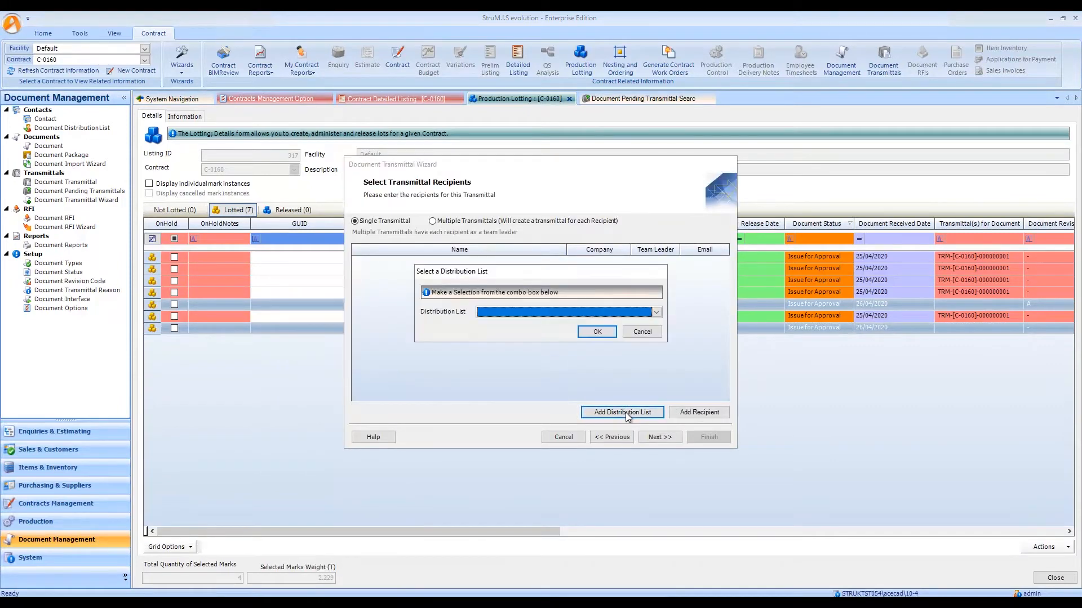
click(610, 314)
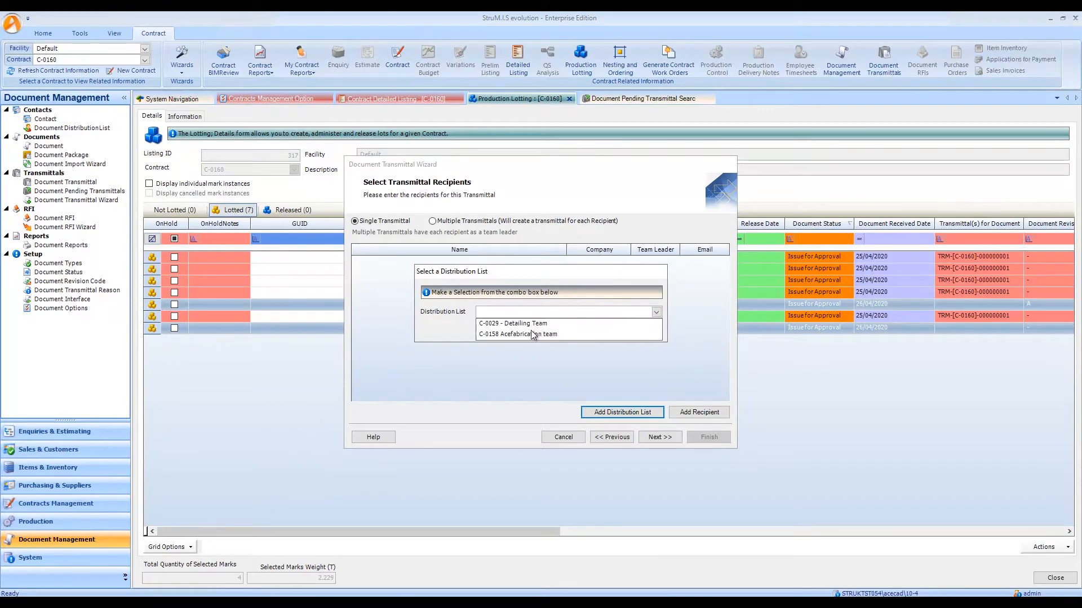
click(534, 334)
click(589, 336)
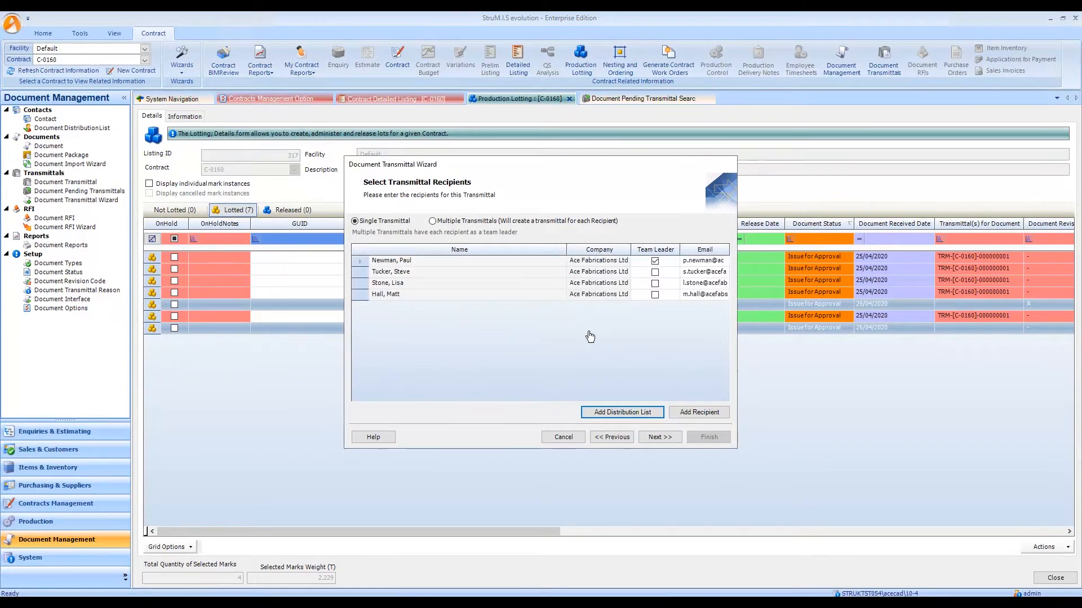
click(658, 438)
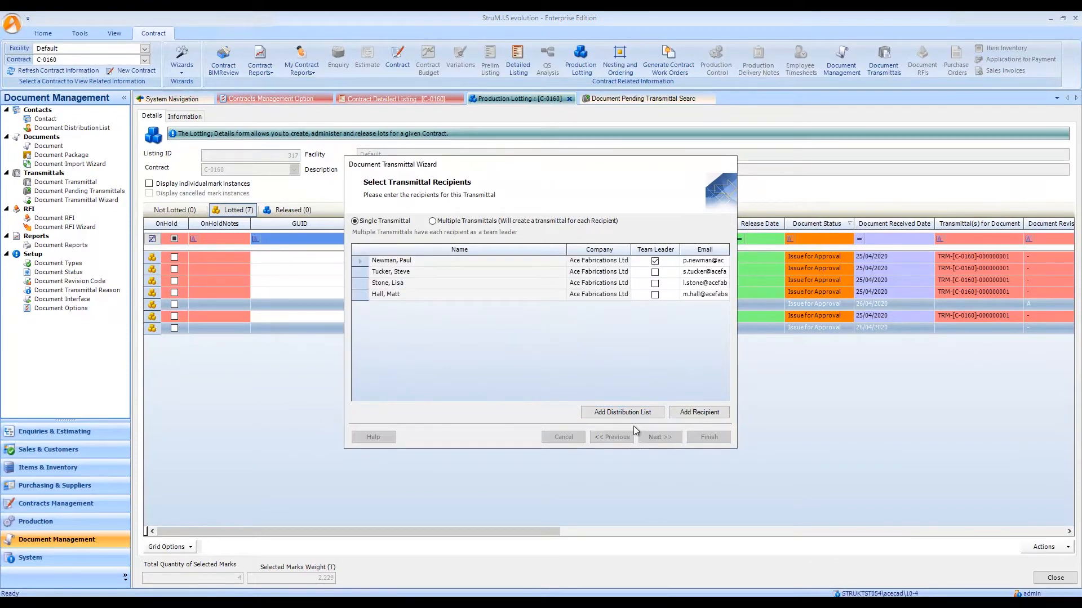
Fill in the transmittal details: the sender, reason ISSUE FOR APPROVAL, a required response, and the message requesting a written response by the required date.
click(692, 268)
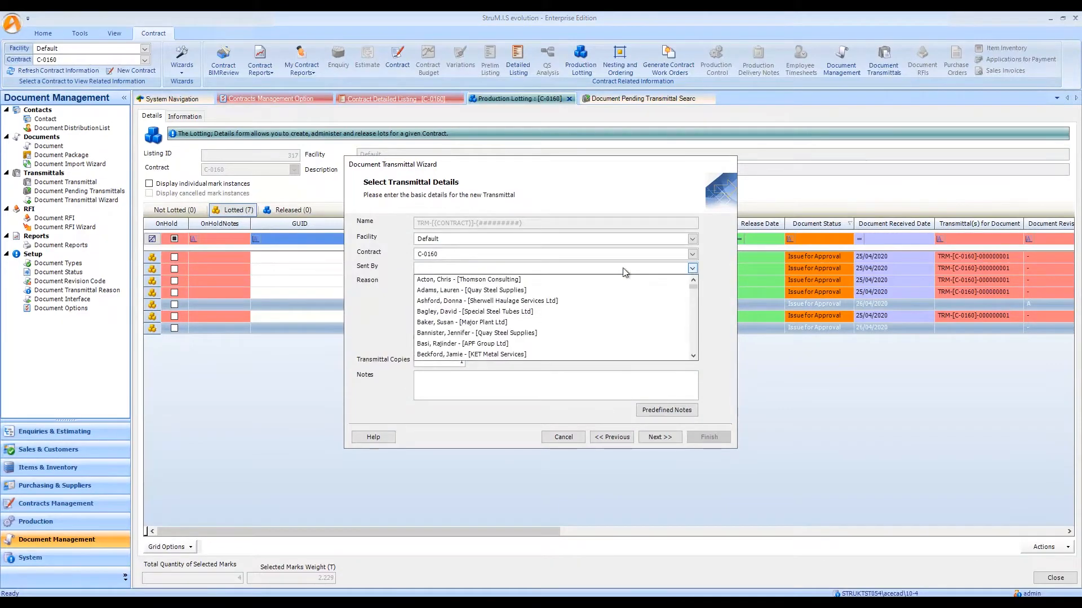
text(bus)
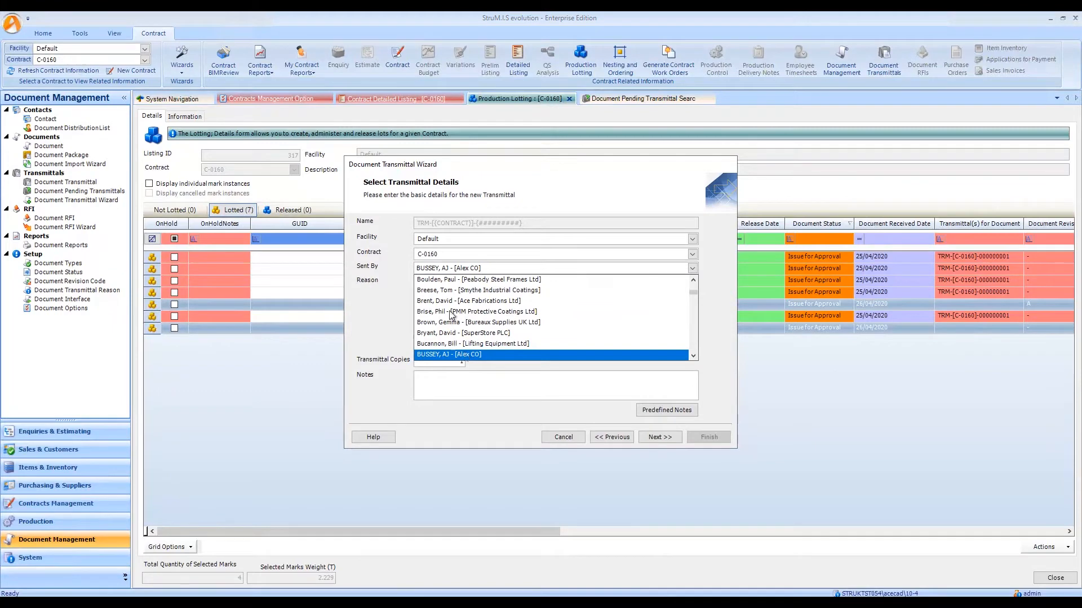
click(469, 354)
click(433, 315)
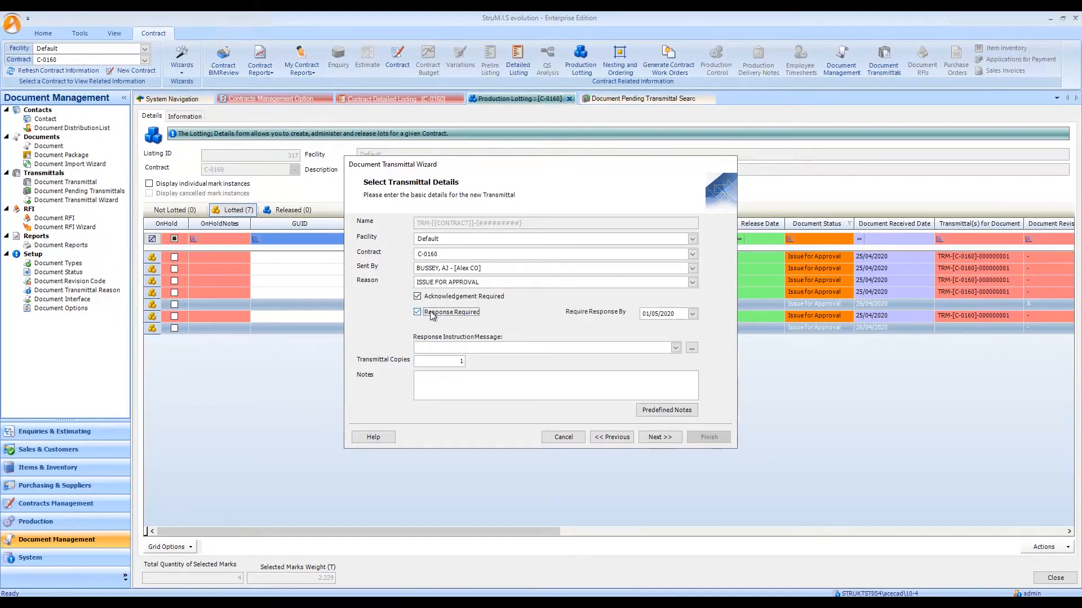
click(675, 348)
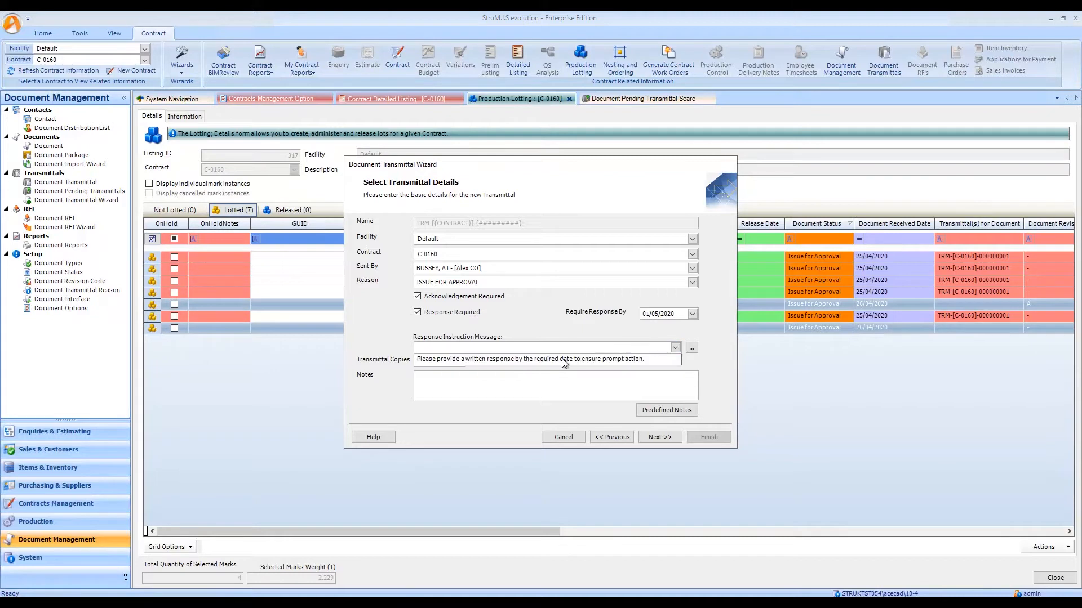
click(621, 358)
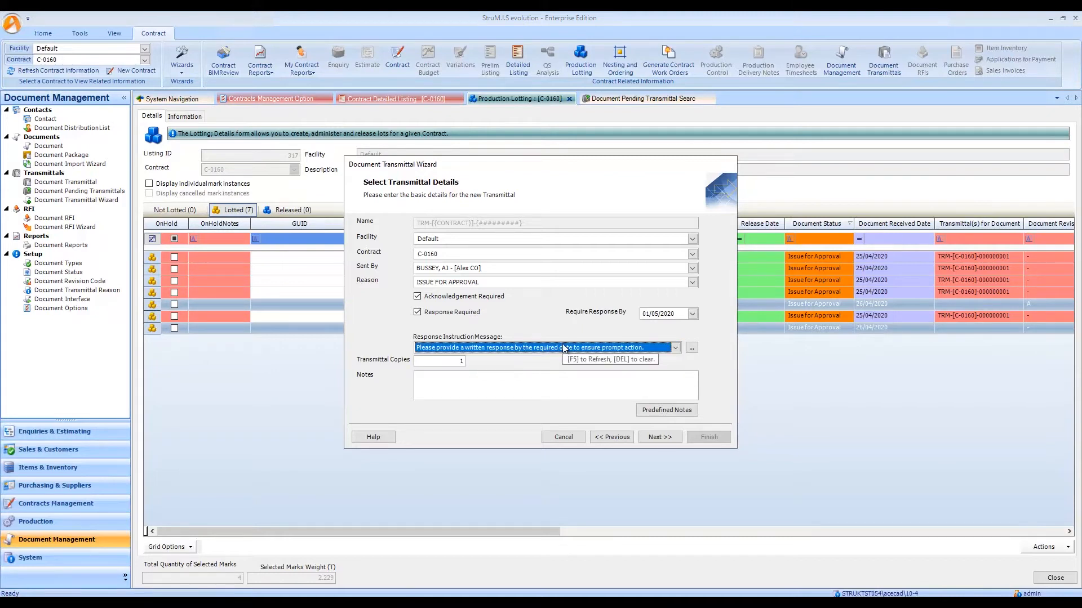
Add the predefined note "Submitting information for approval." to the transmittal's notes.
click(558, 380)
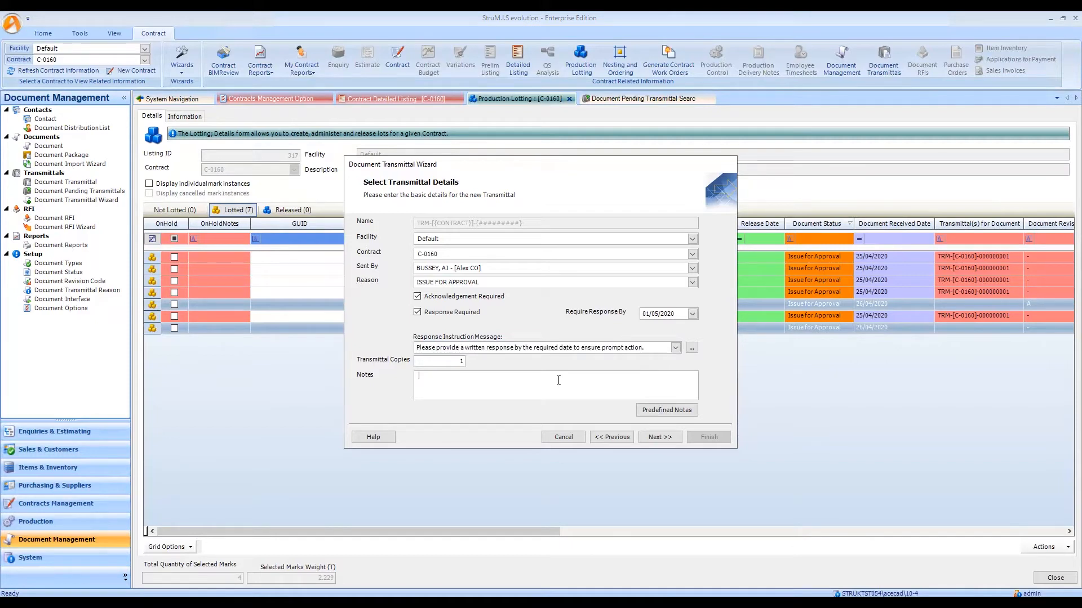
click(673, 410)
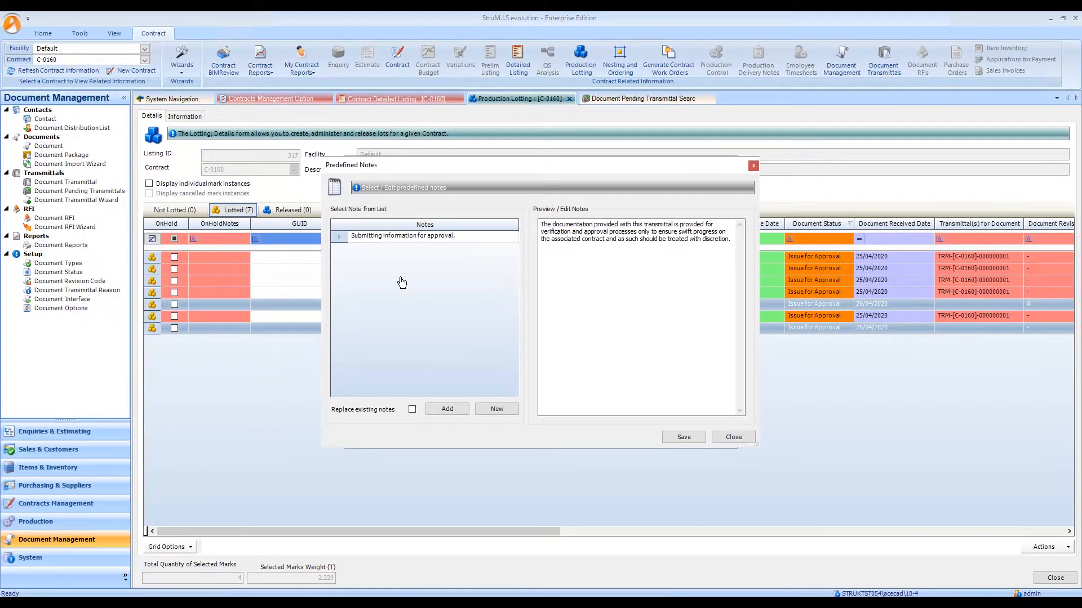
click(349, 239)
click(445, 411)
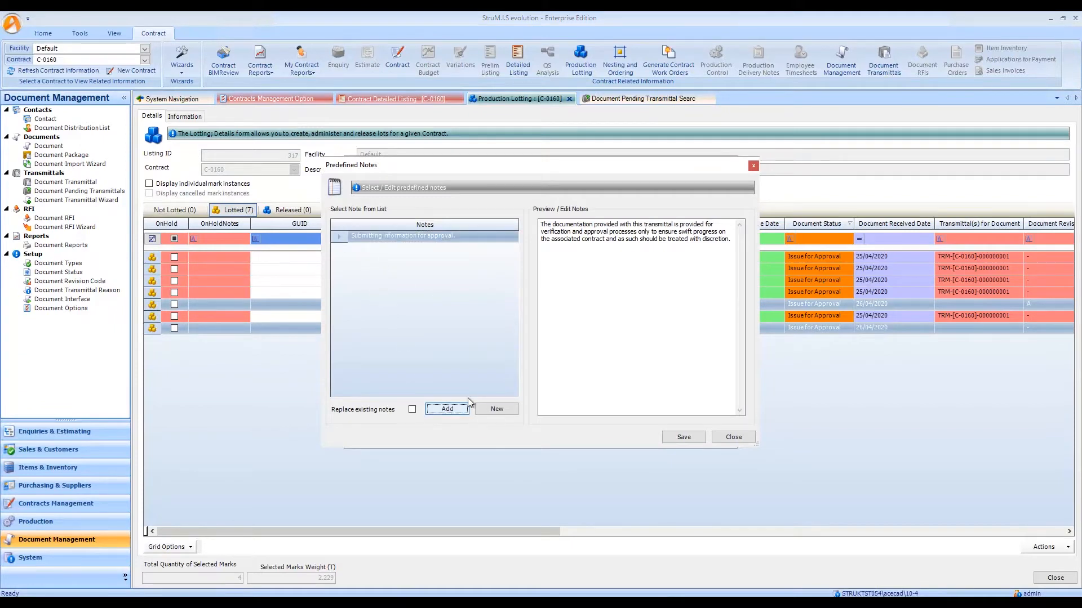
click(738, 439)
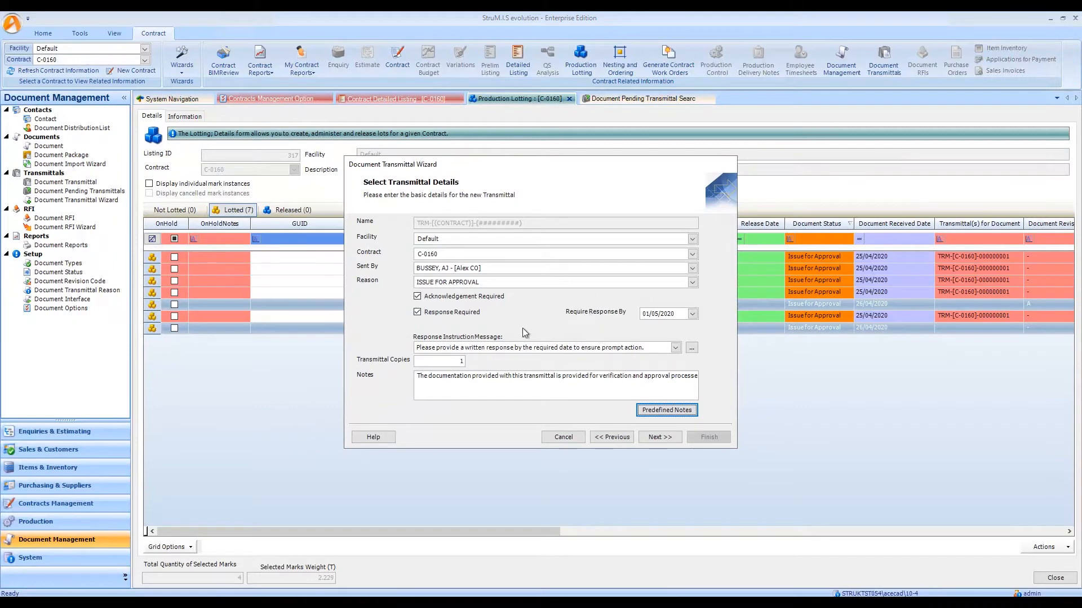
Proceed to the transmittal documents, validate the C2 - STANDARD and C4 - STANDARD files, and continue to the final options.
click(658, 438)
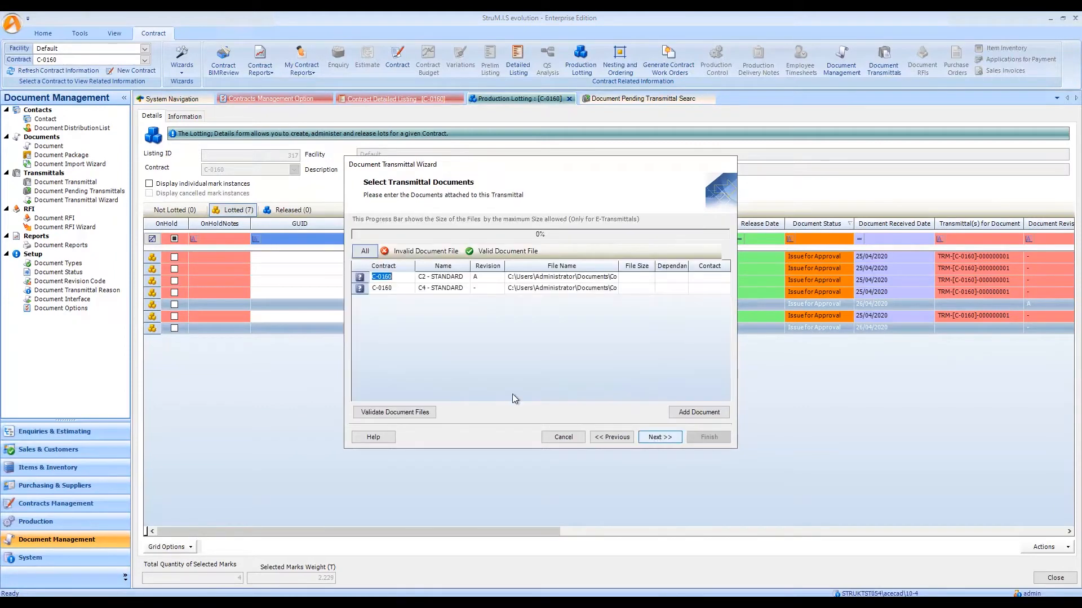
click(411, 412)
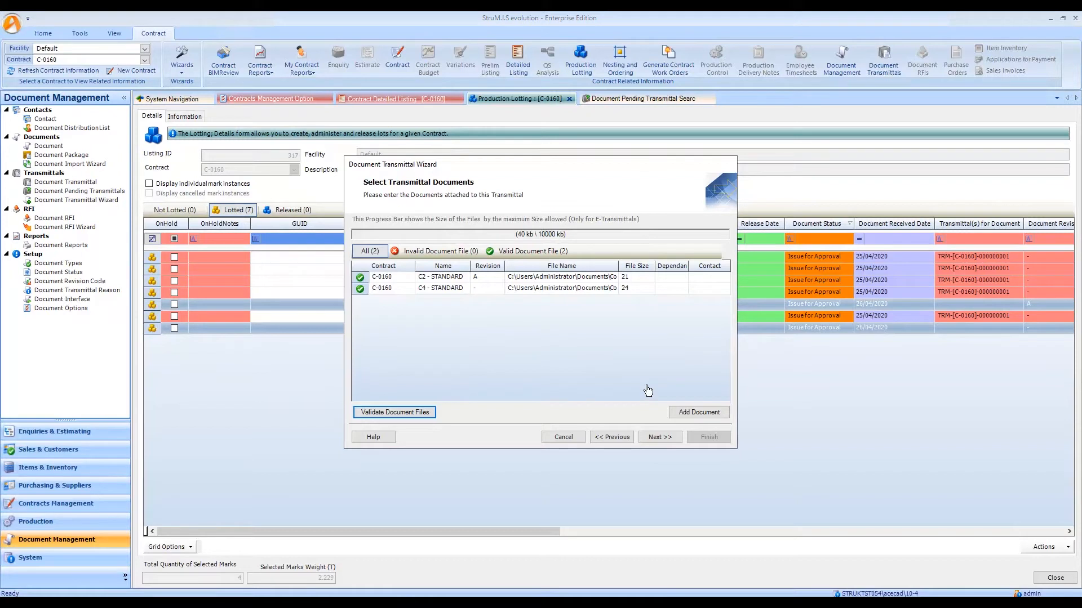
click(659, 438)
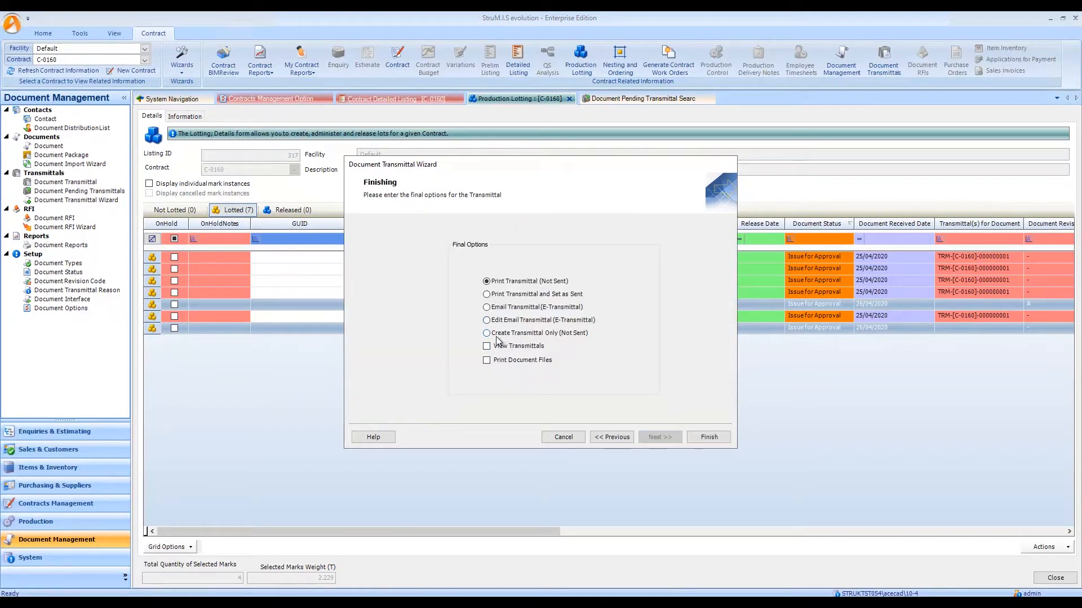
Finish the transmittal with the Edit Email Transmittal (E-Transmittal) option, insert the sender's signature into the message, and send it.
click(543, 321)
click(713, 439)
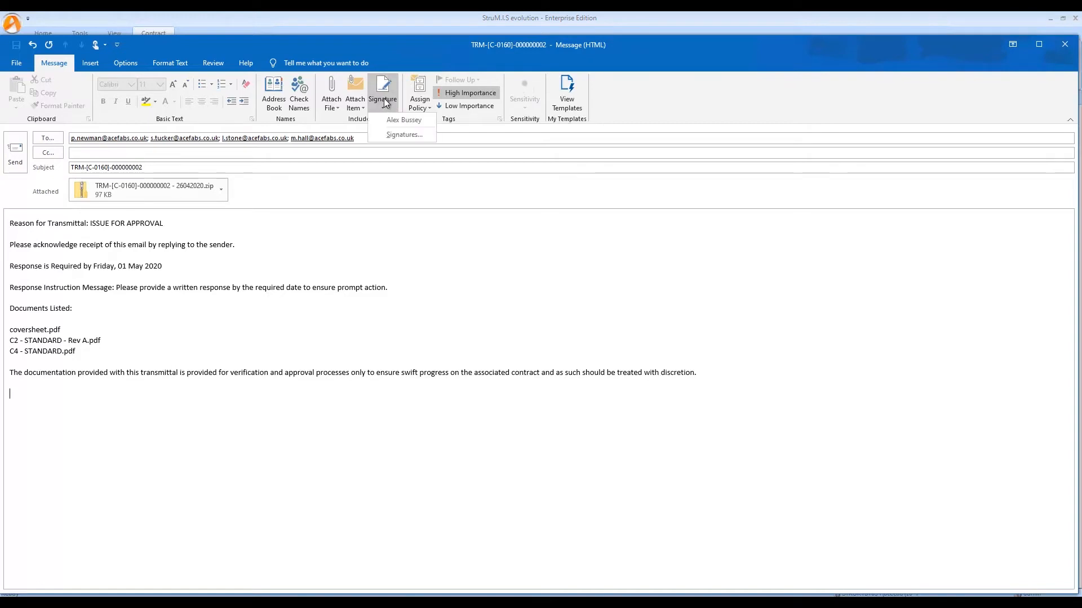
click(397, 120)
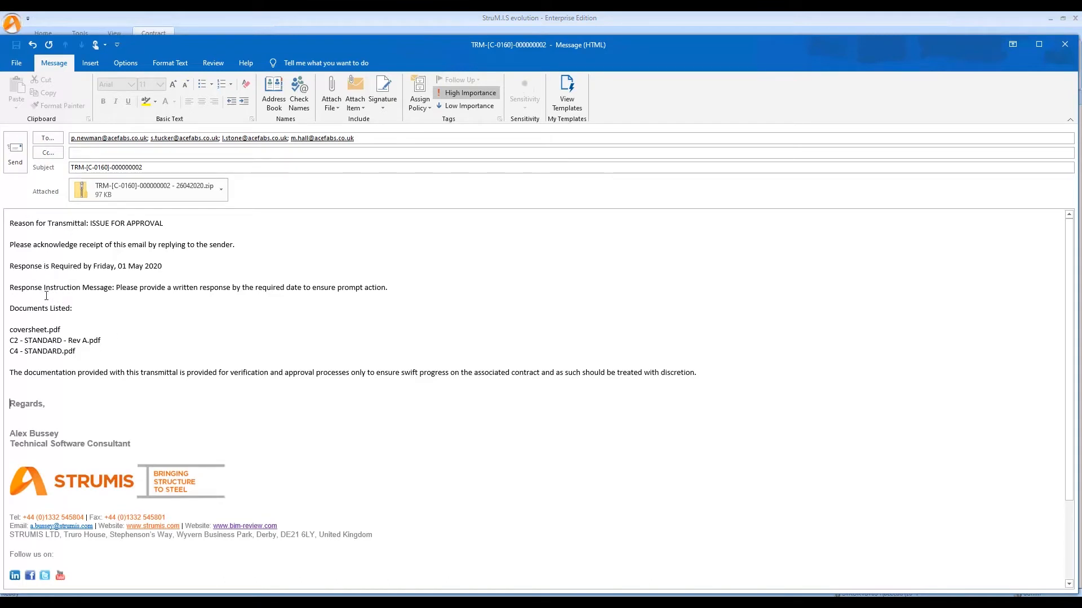
click(15, 155)
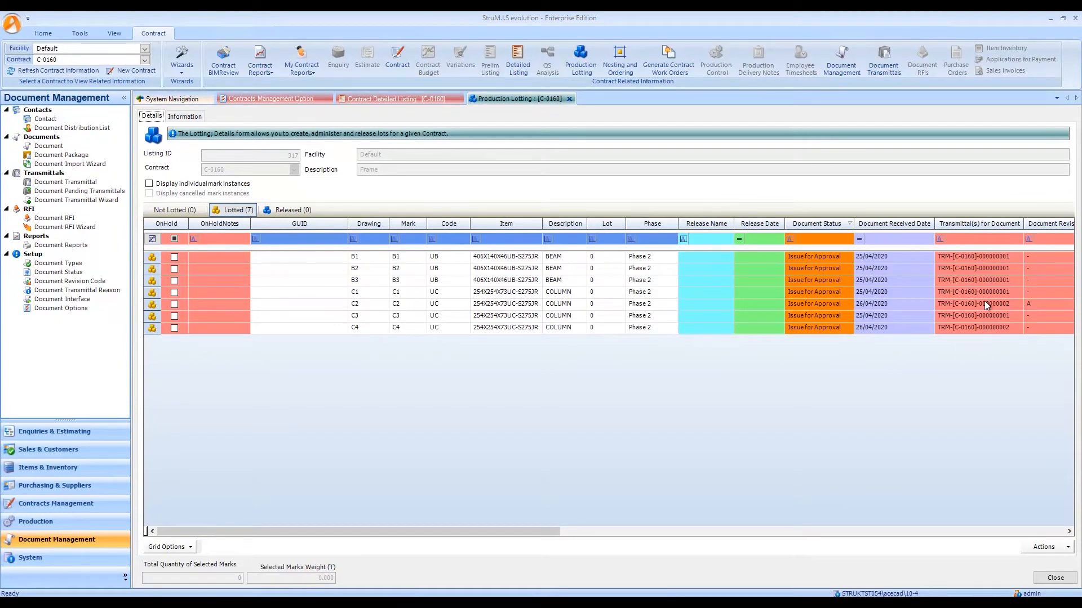
Sort the lotted marks by transmittal and filter them to TRM-[C-0160]-000000001.
click(992, 225)
click(1008, 239)
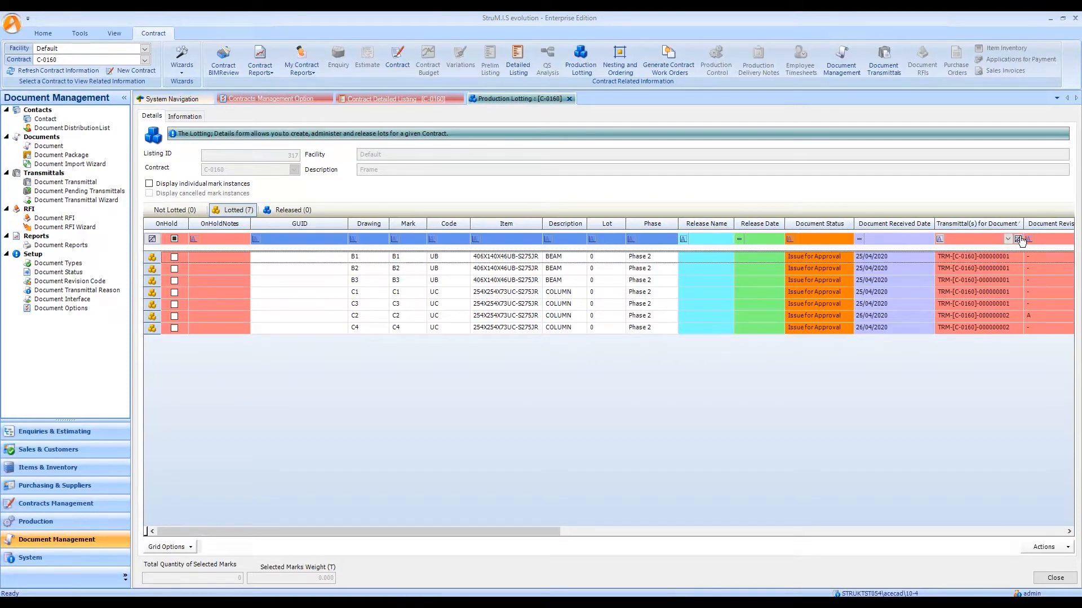
click(1008, 239)
click(970, 275)
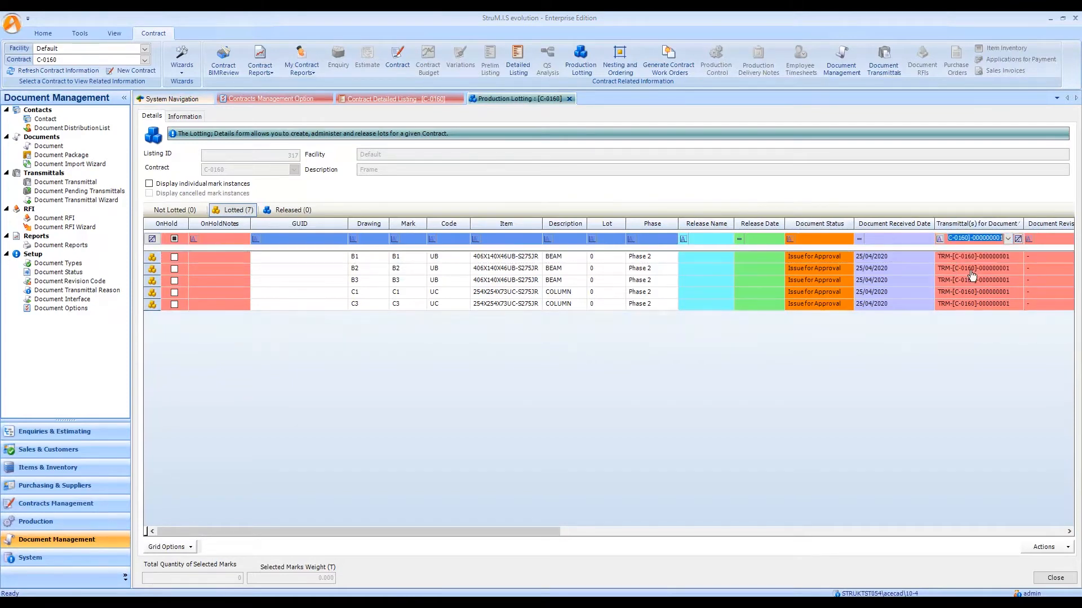
Select all the filtered marks and open the transmittal TRM-[C-0160]-000000001 linked to their documents.
drag(150, 258, 158, 316)
right_click(340, 279)
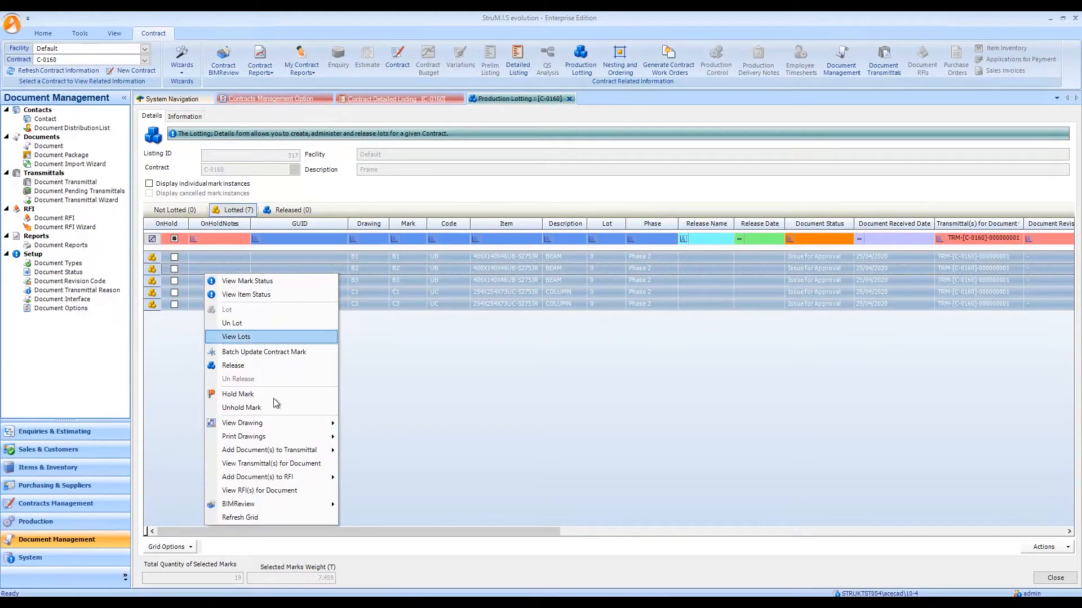
click(257, 465)
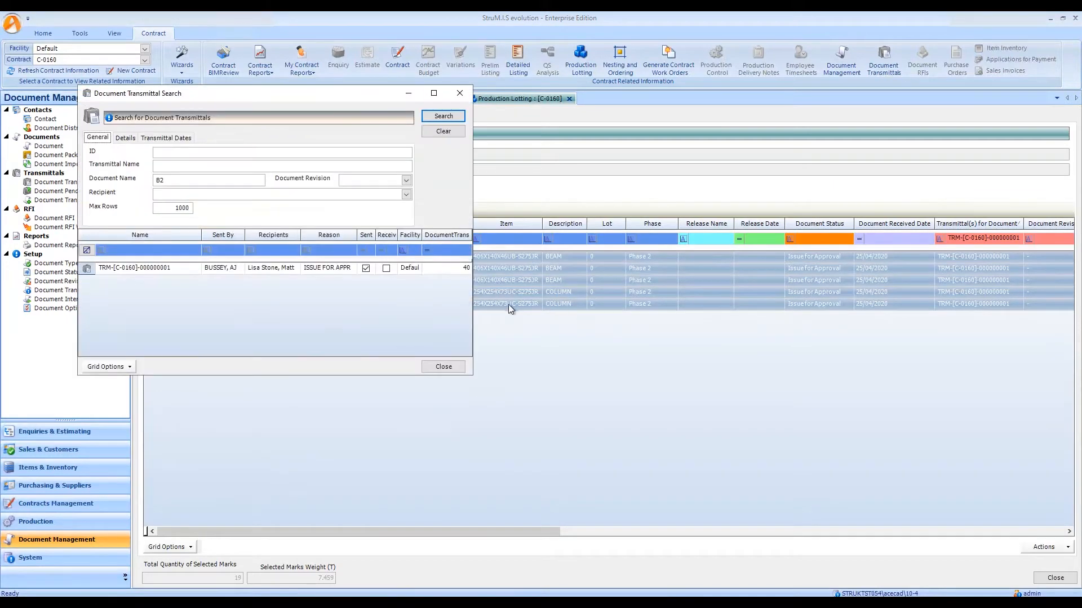
double_click(154, 269)
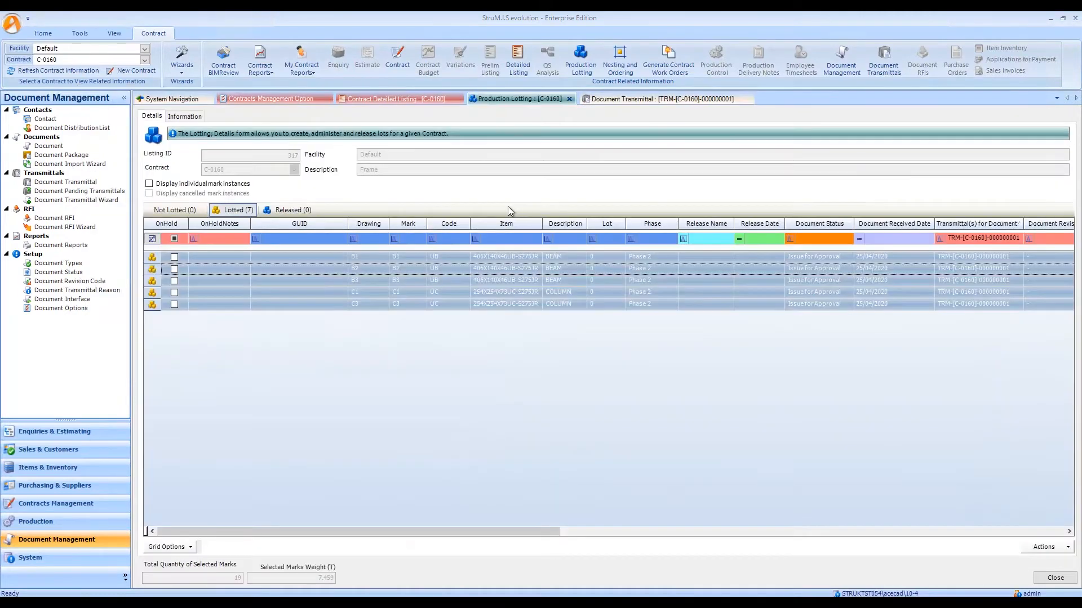
click(662, 101)
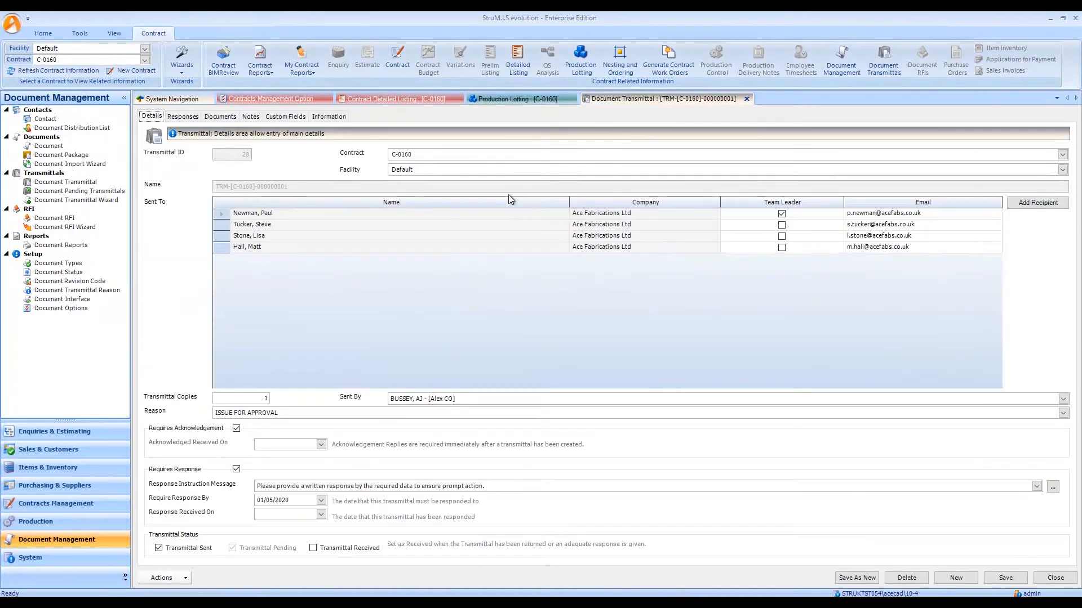
Add an "Approved" response from the recipient to the transmittal, save it, and set the response received date to match the response date.
click(192, 118)
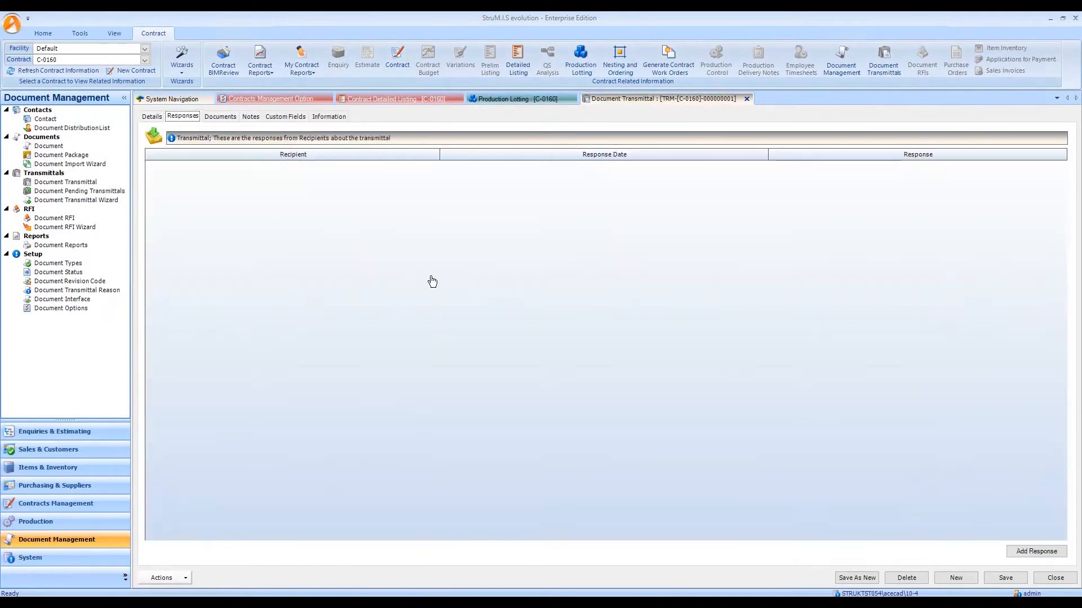
click(1036, 551)
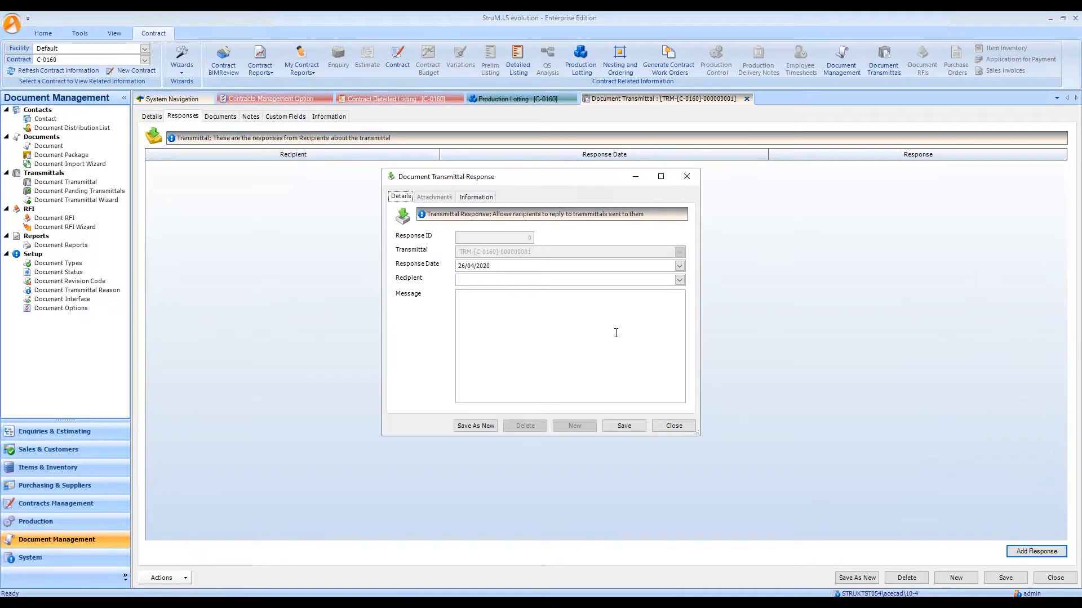
click(680, 280)
text(Bus)
key(Tab)
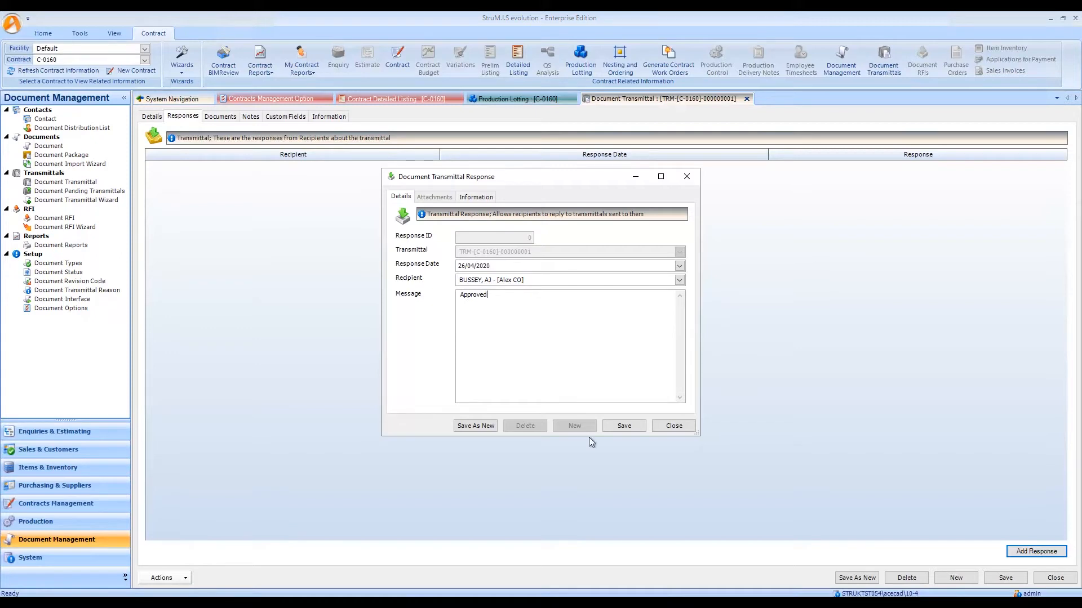
click(614, 427)
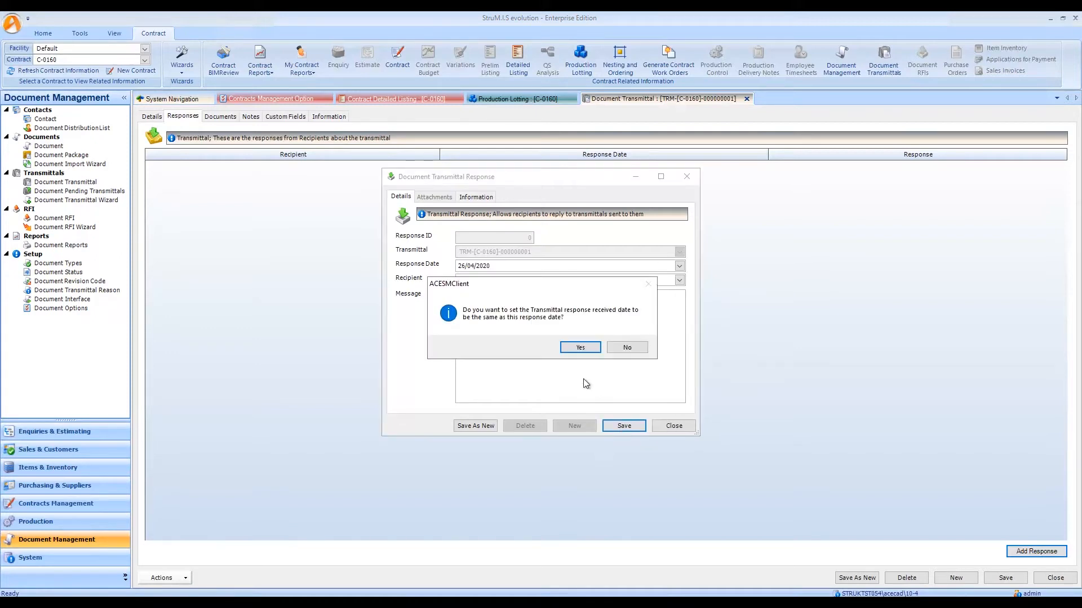
click(580, 348)
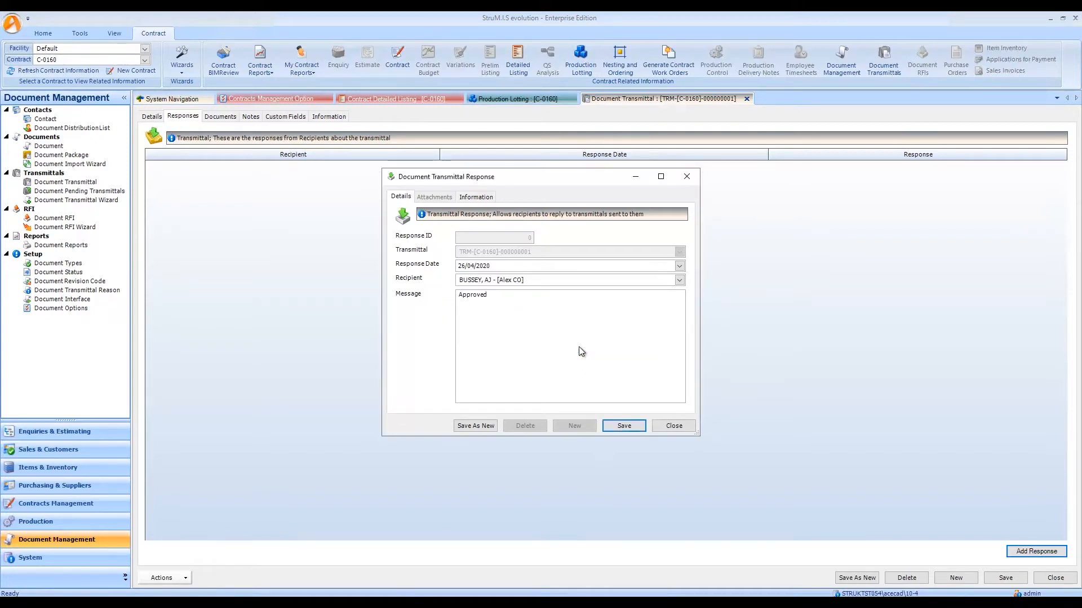
click(671, 427)
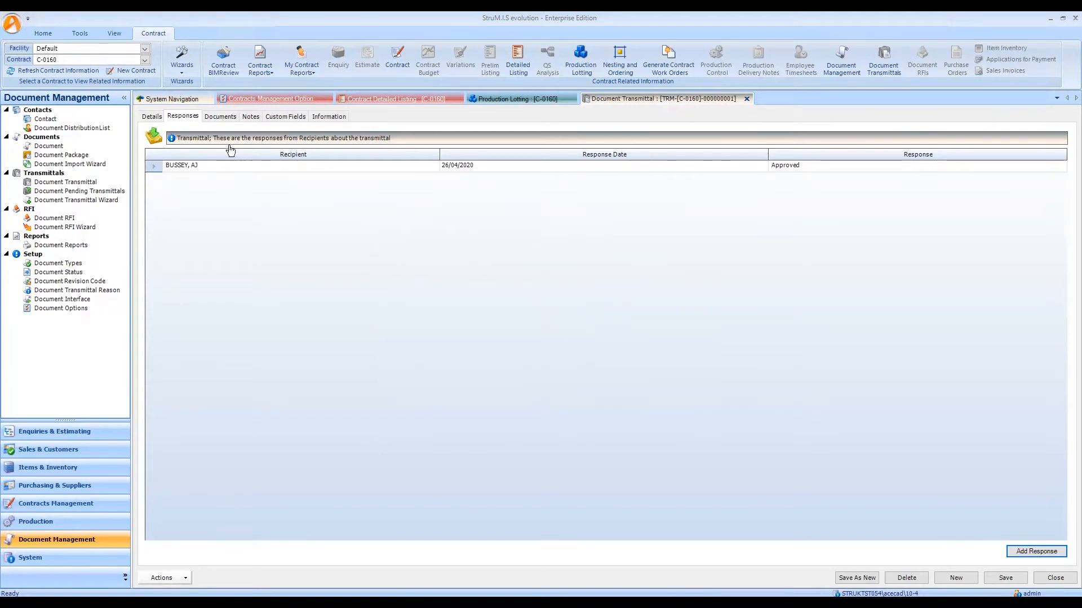
Batch update the status of all the transmittal's documents except C2 - STANDARD to Approved and save the transmittal.
click(221, 116)
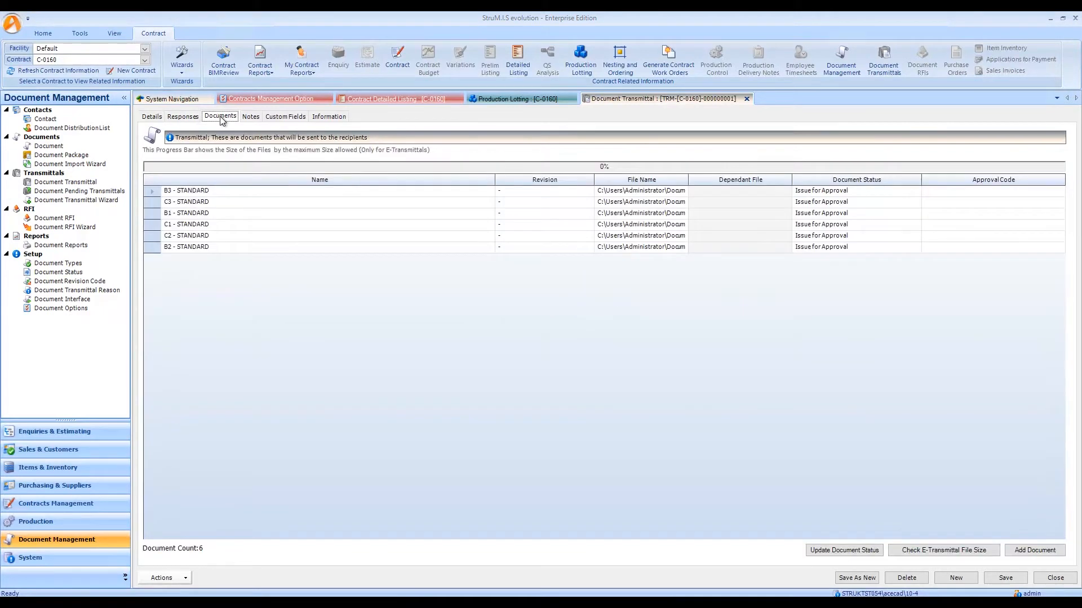
click(153, 195)
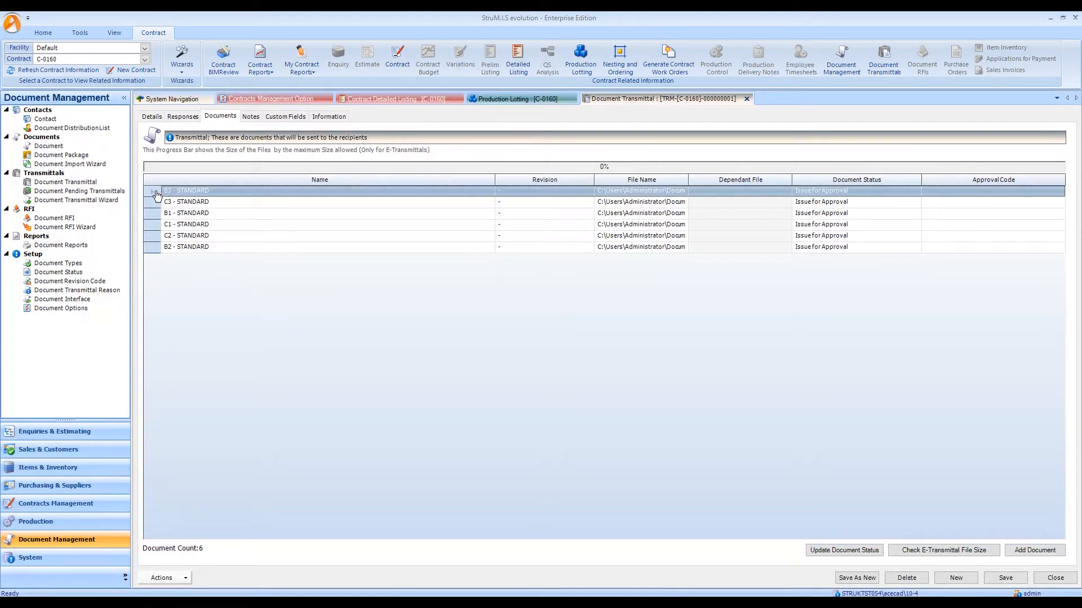
shift+click(154, 248)
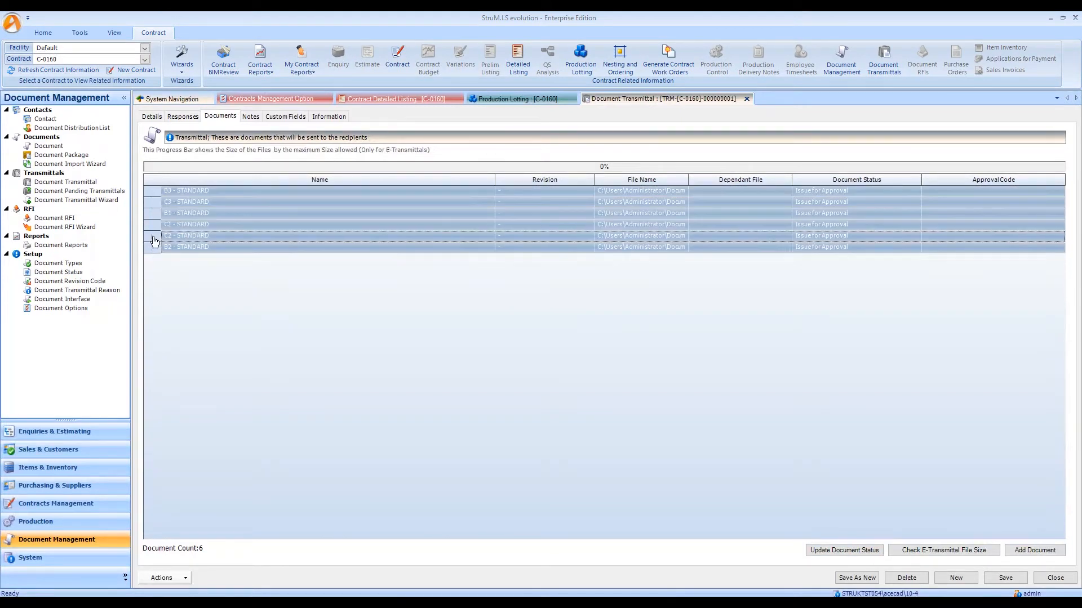
ctrl+click(154, 236)
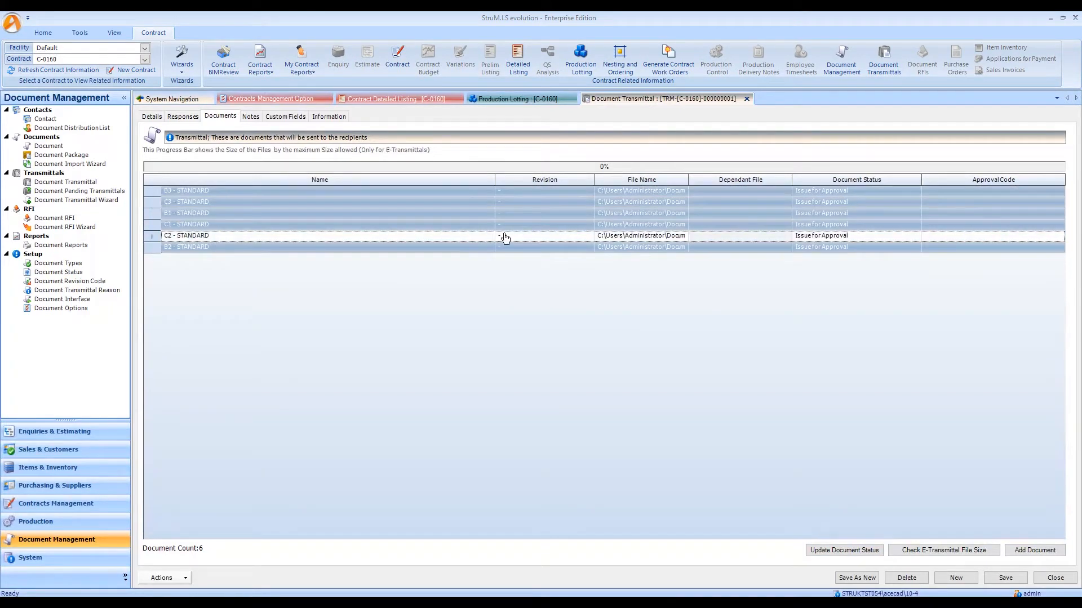
click(840, 550)
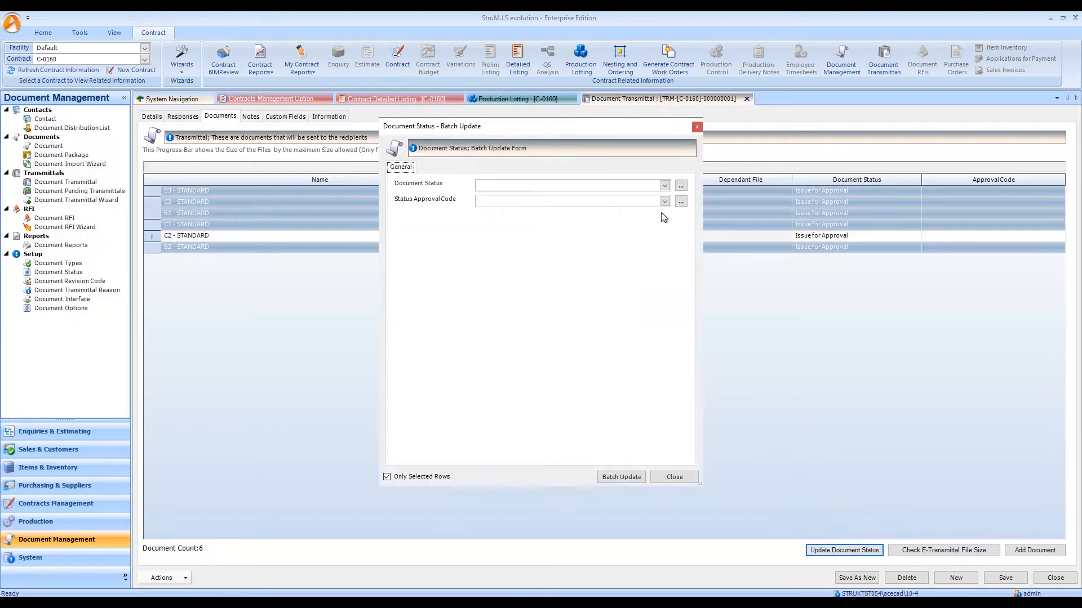
click(664, 186)
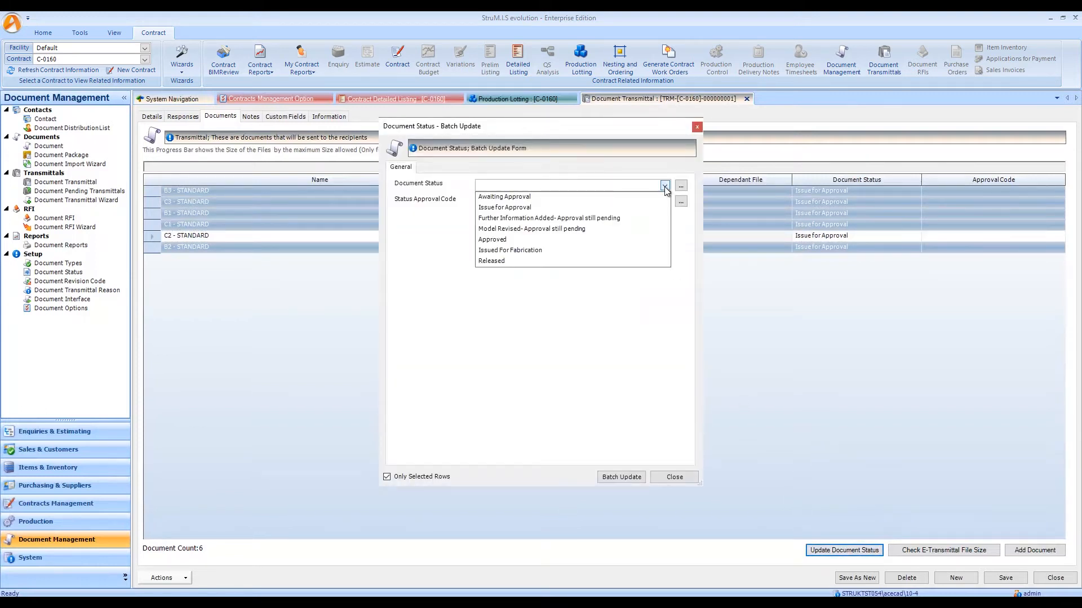
click(498, 240)
click(621, 477)
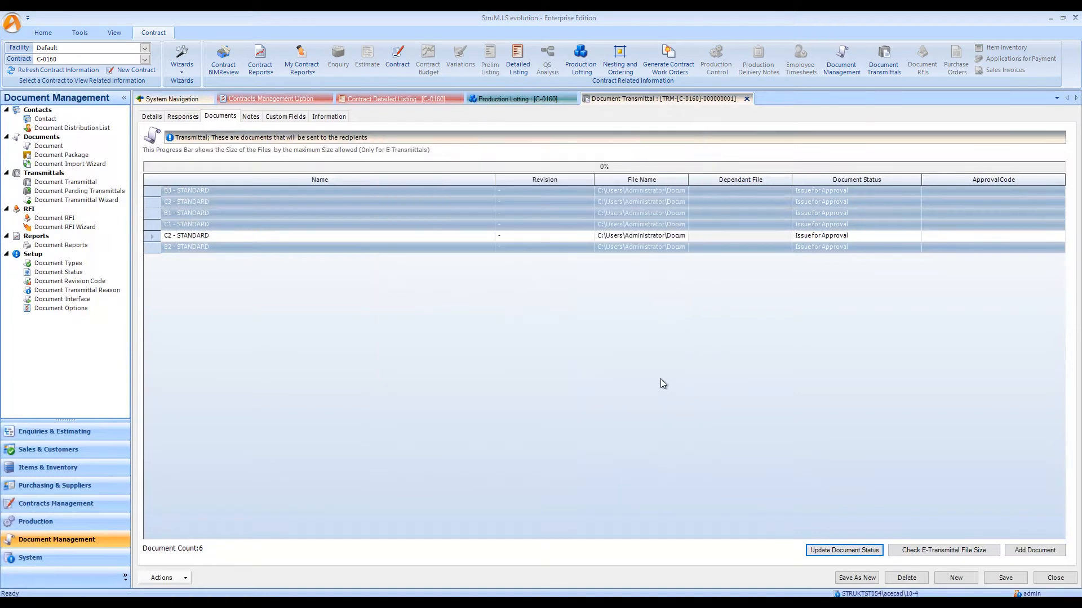
click(1010, 580)
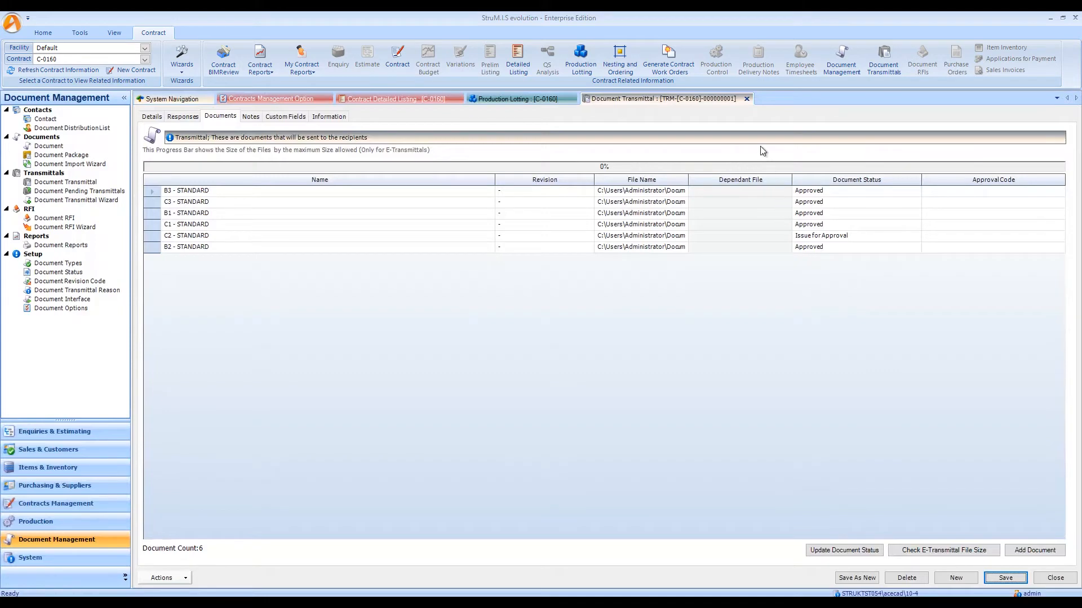
Close the transmittal and view the contract's BIMReview model coloured by Contract Marks Document Management Drawing Status.
click(747, 99)
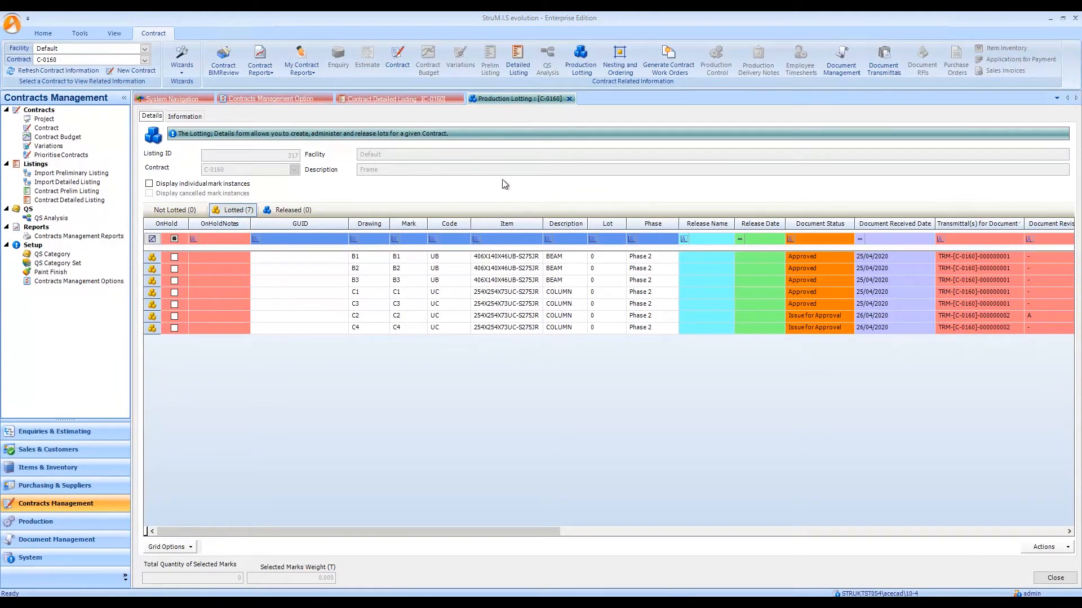
click(221, 63)
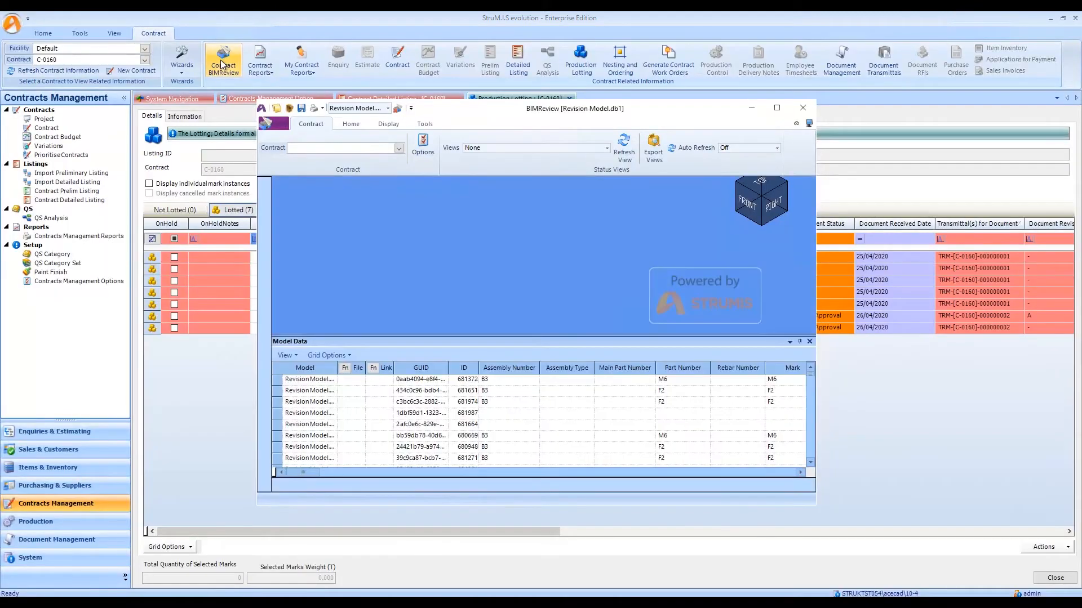
click(606, 148)
scroll(598, 225, down, 5)
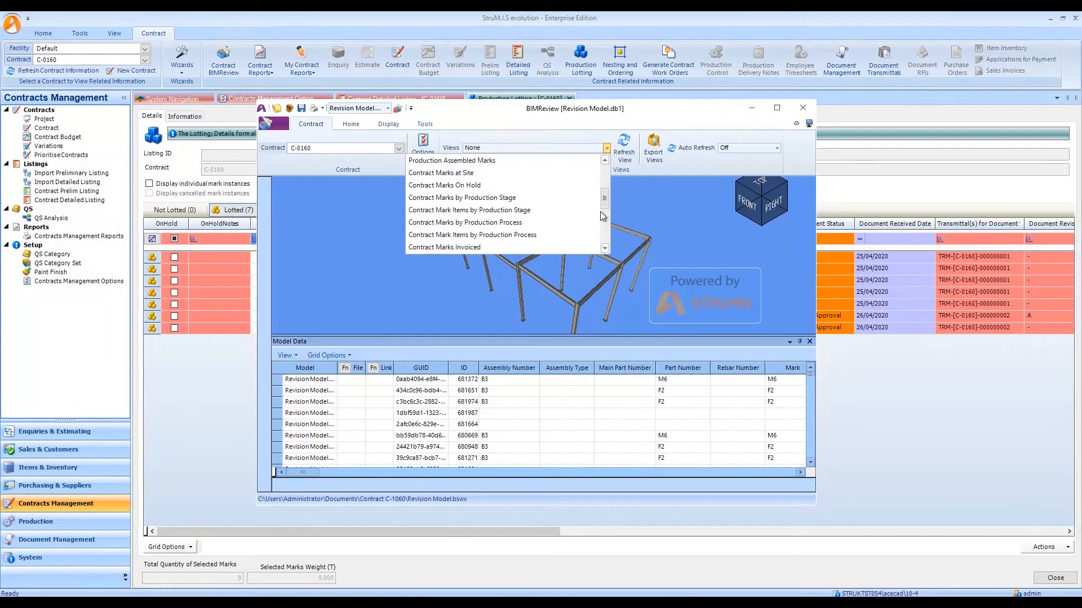
scroll(598, 234, down, 1)
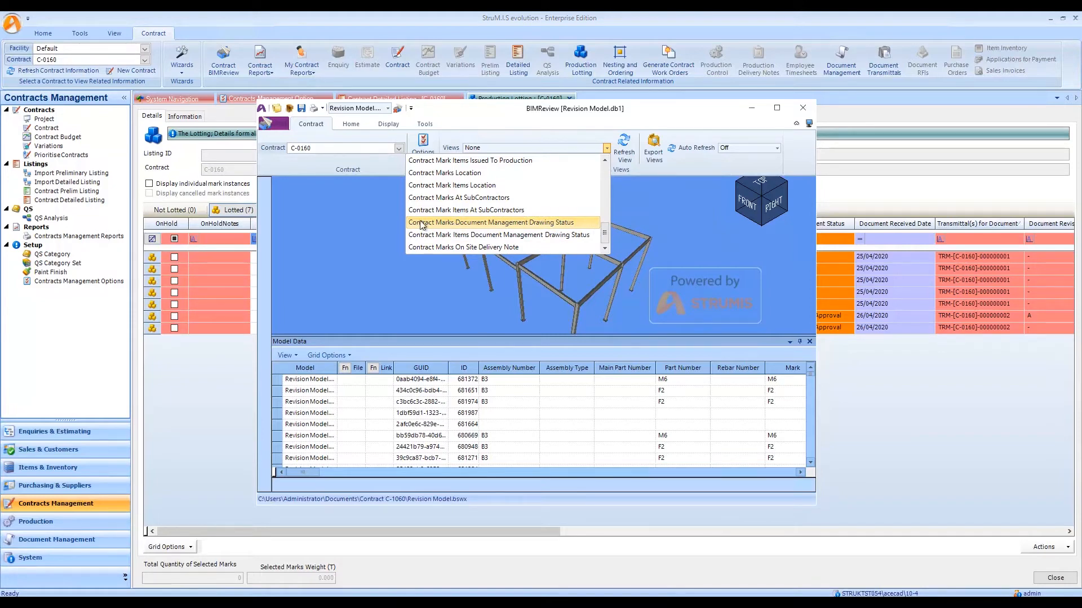
click(538, 223)
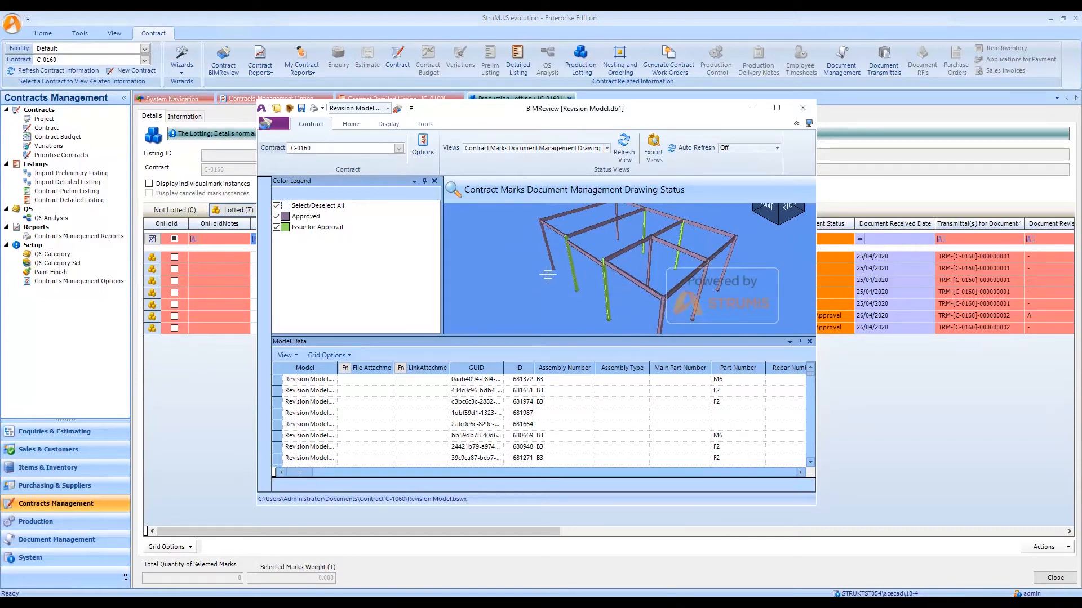
drag(552, 274, 539, 278)
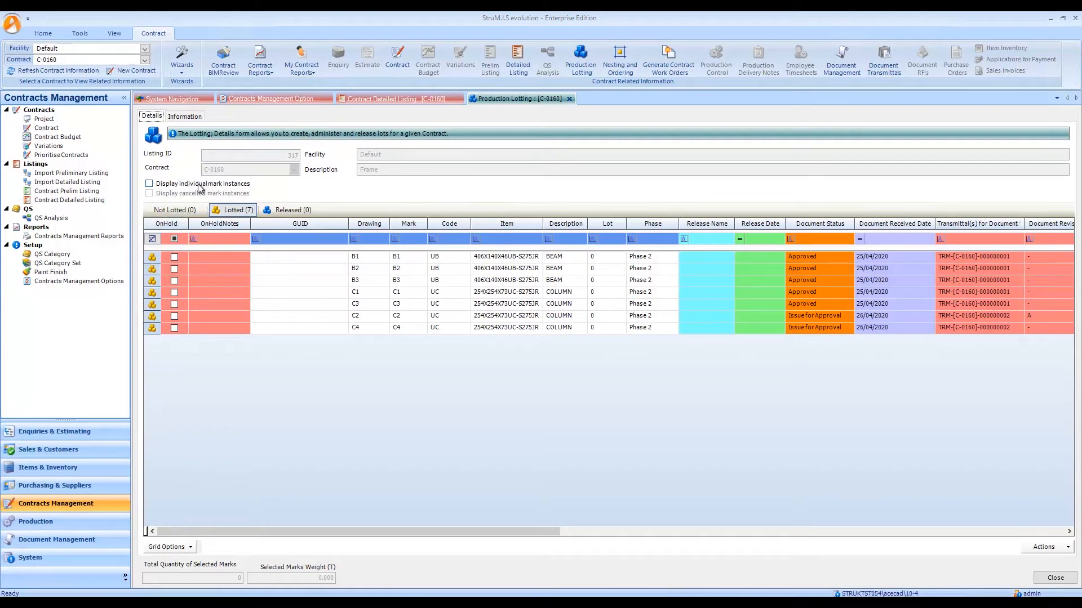
Display individual and cancelled mark instances to check the not lotted and lotted marks, and return to the grouped lotted list.
click(149, 187)
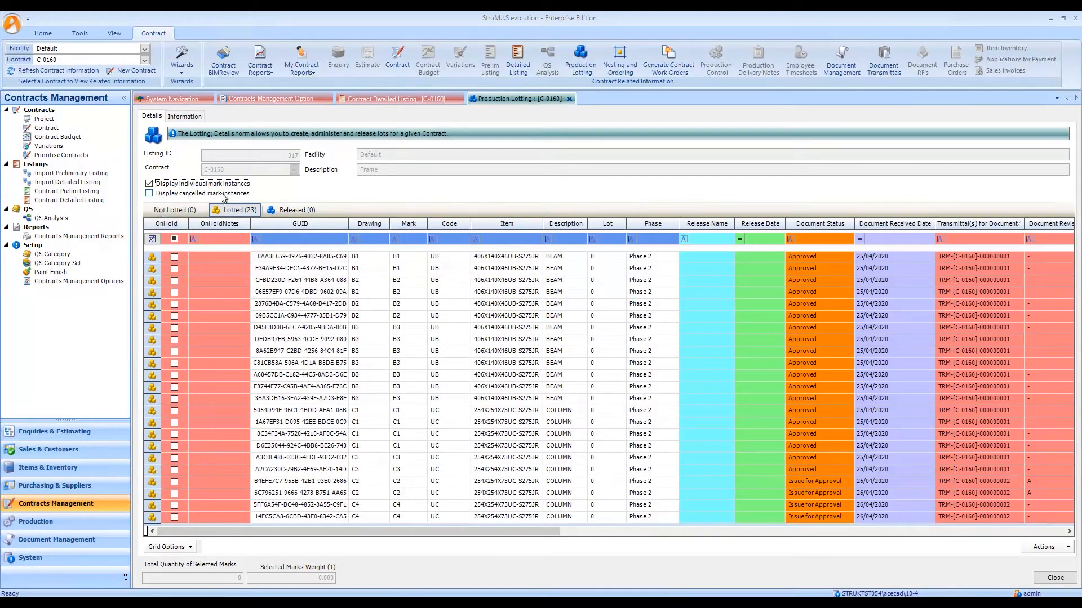
click(149, 193)
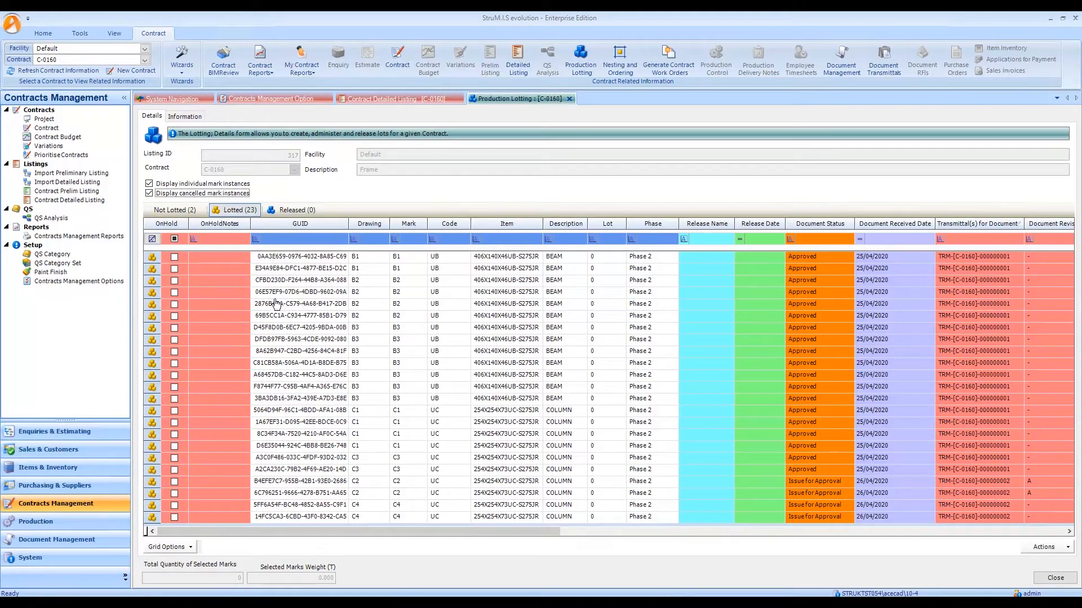
click(195, 212)
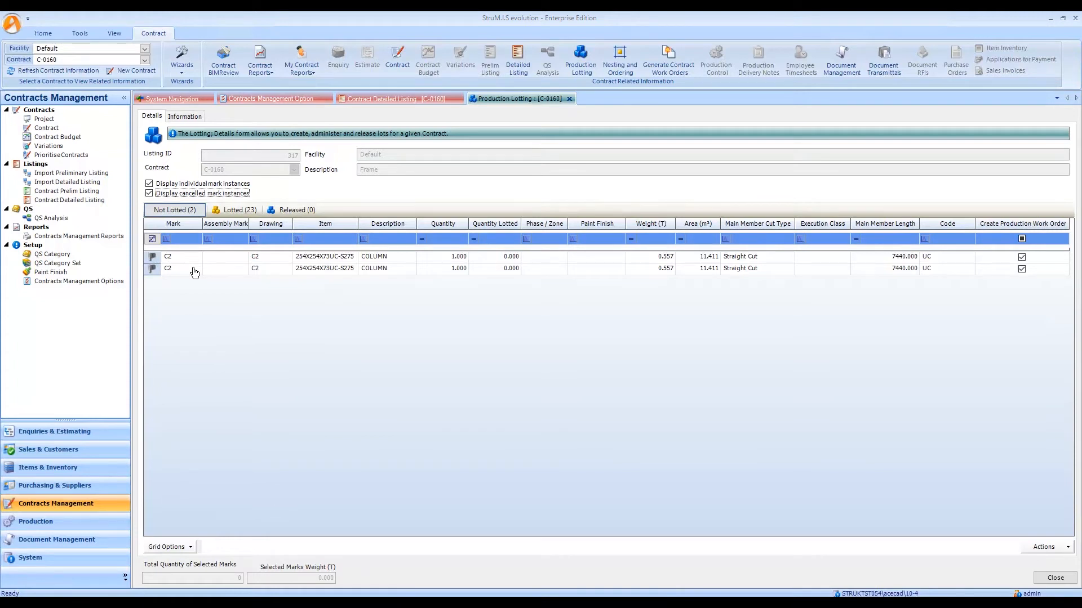
click(242, 211)
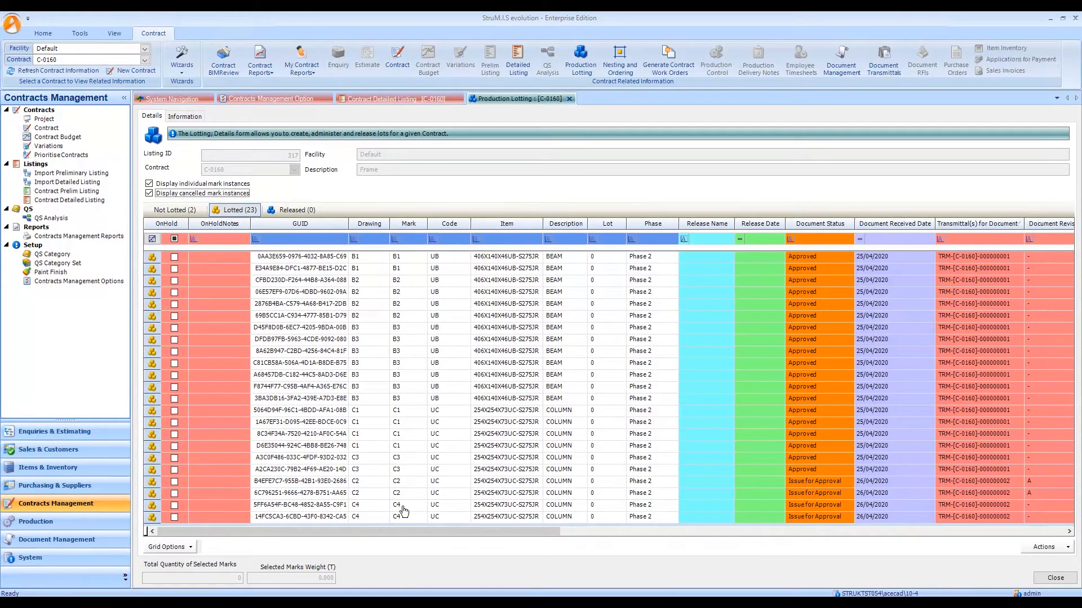
click(150, 184)
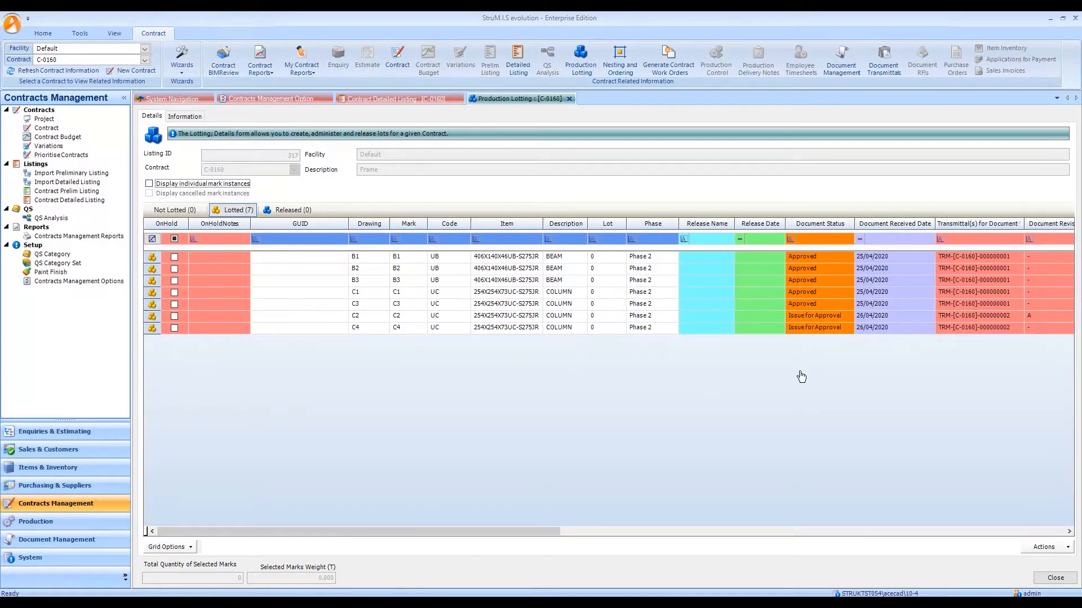
Filter the lotted marks to document status Approved and release them all under a new release named "Phase 2- Lot 0 - Release 1".
click(839, 240)
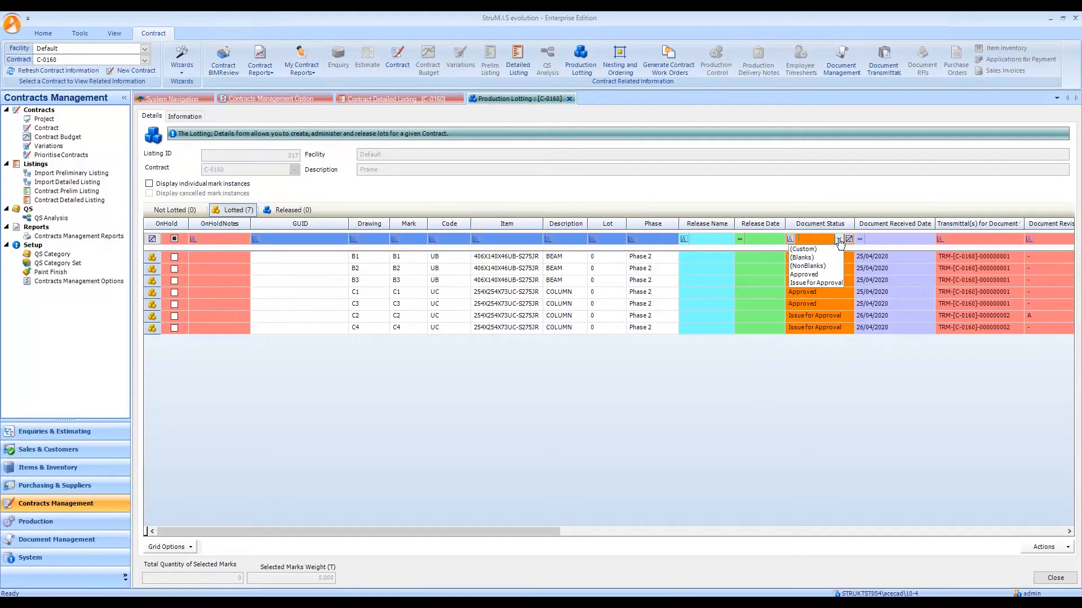
click(804, 274)
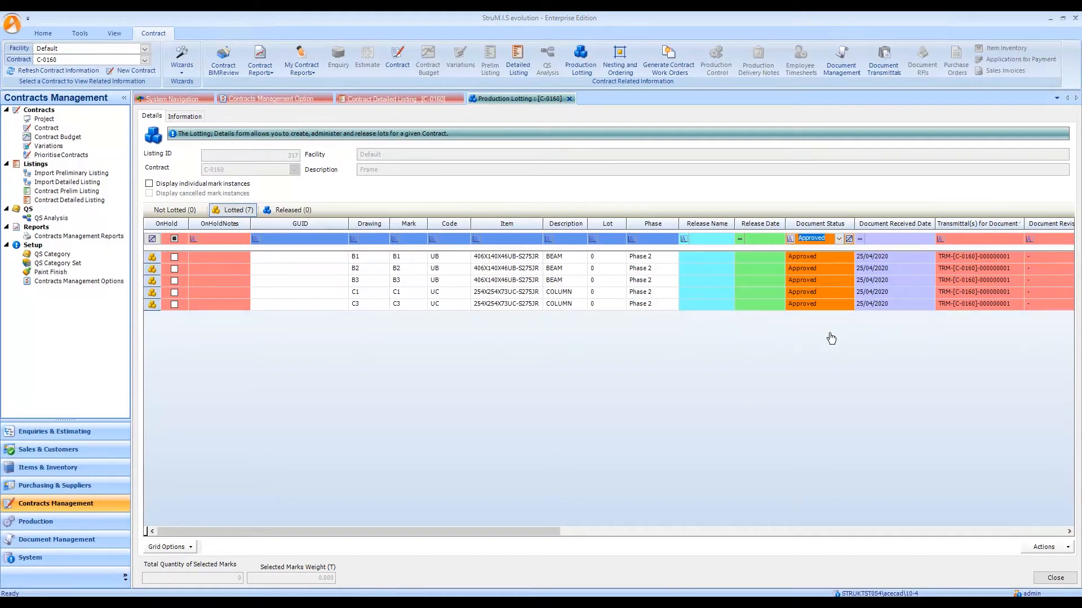
drag(155, 260, 161, 307)
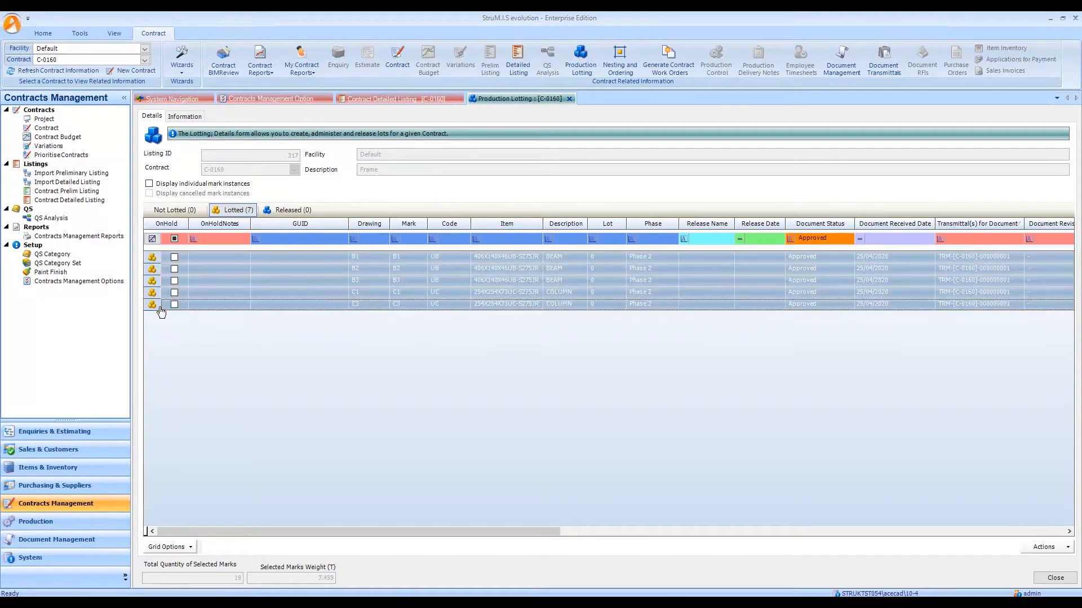
right_click(313, 277)
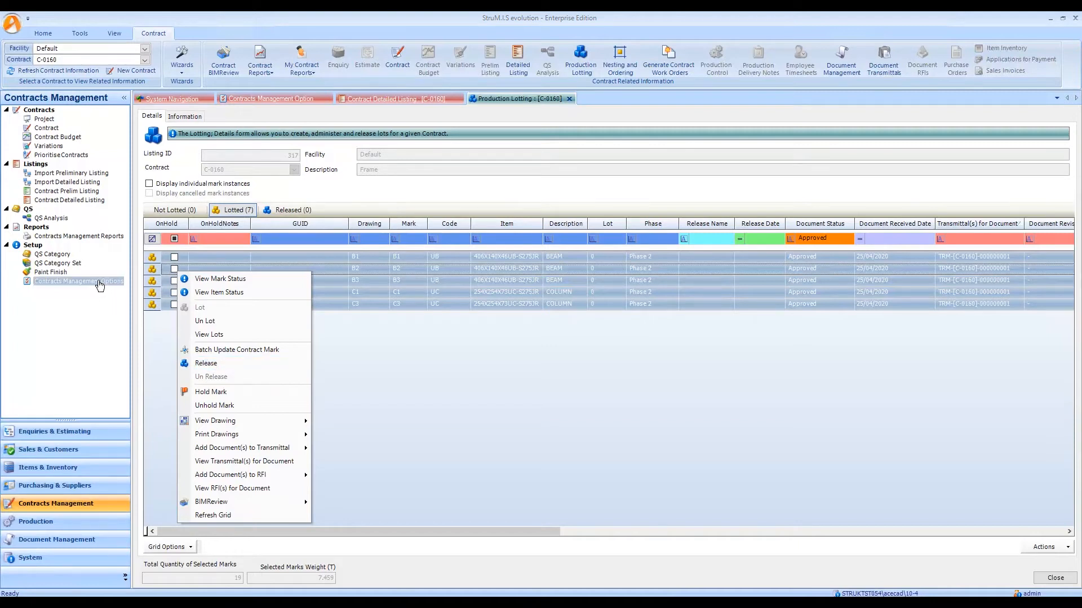
click(214, 364)
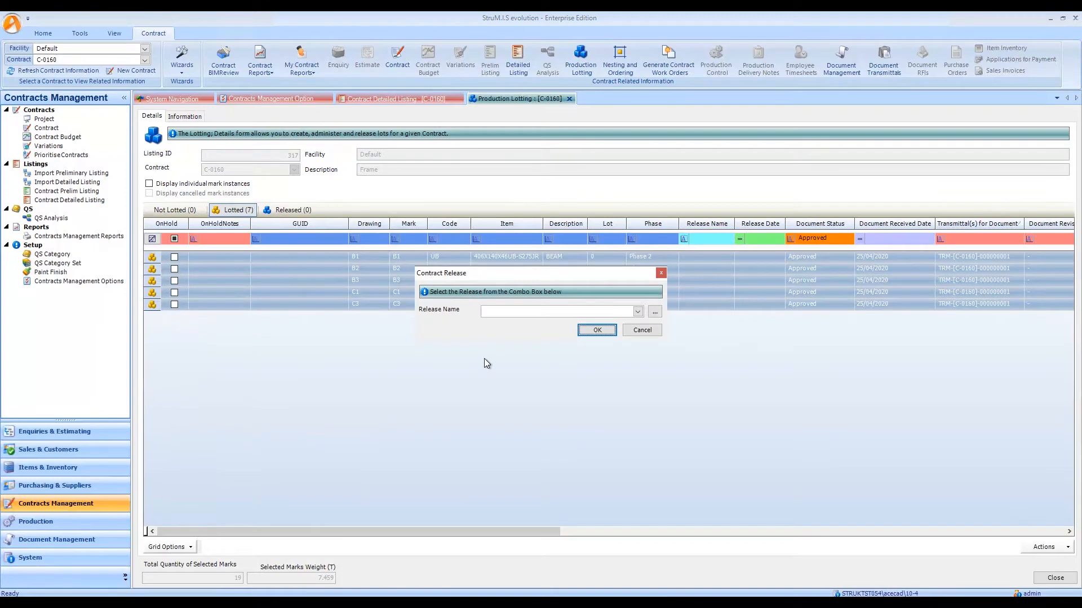
click(654, 312)
click(414, 248)
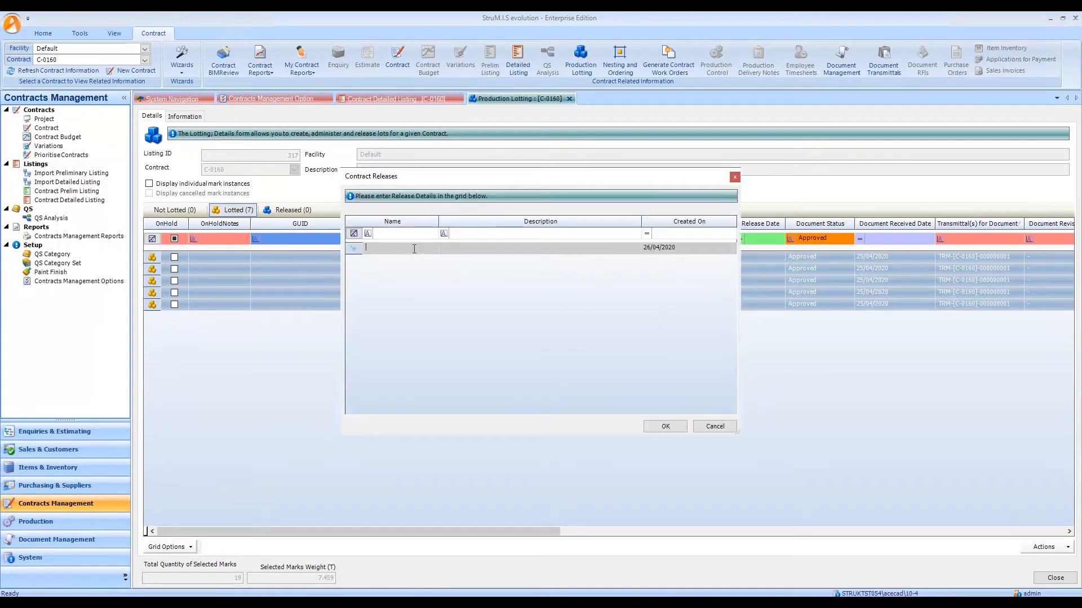
text(Phase 2)
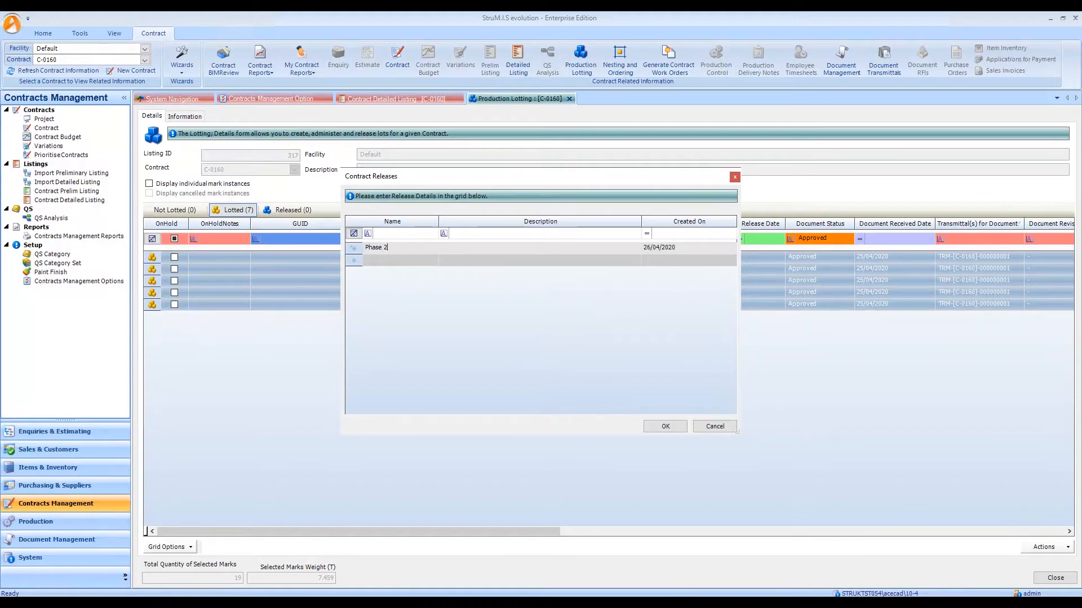
text(- Lot 0 - Release 1)
click(680, 428)
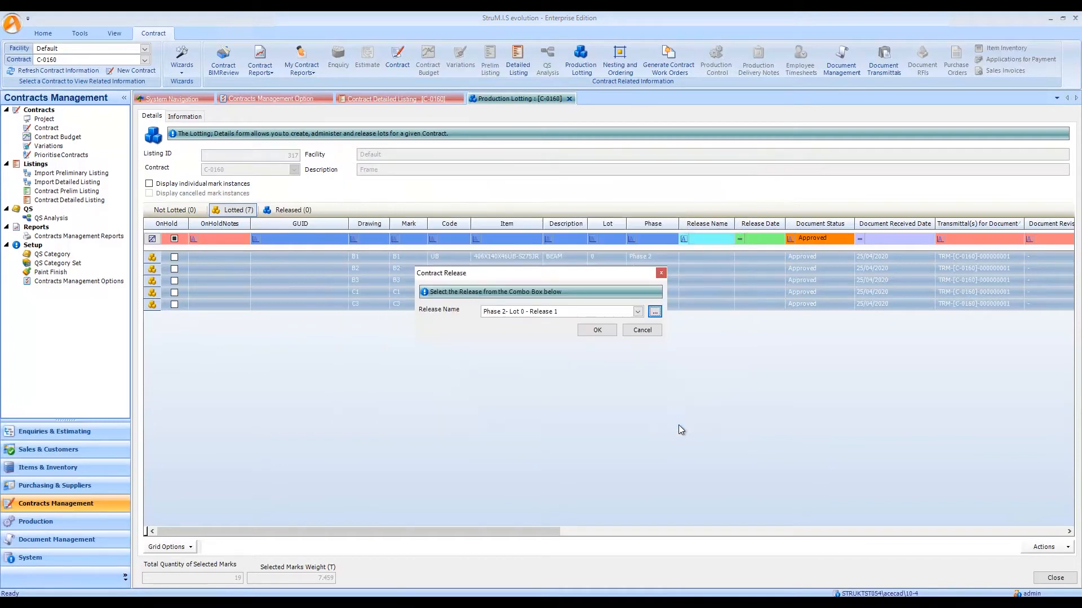
click(591, 331)
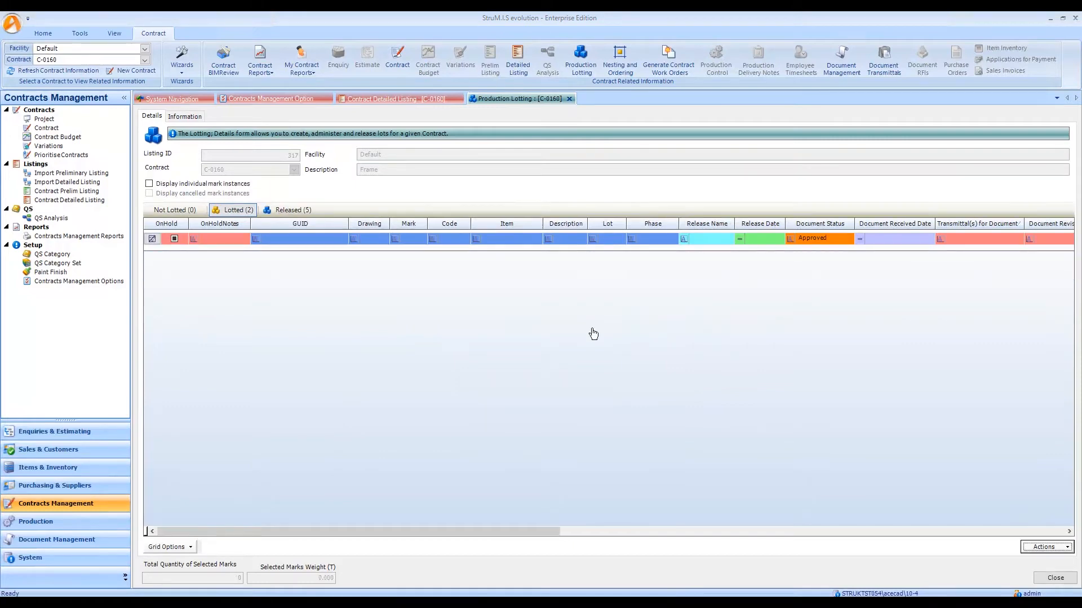
Review the released marks and the remaining lotted marks with the document status filter cleared.
click(299, 214)
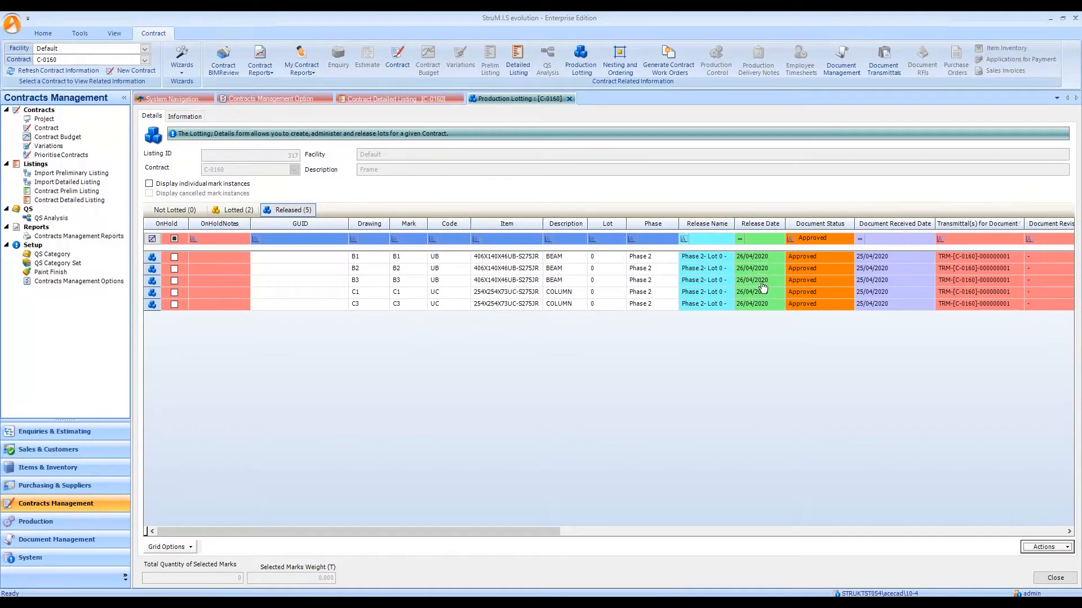
click(248, 210)
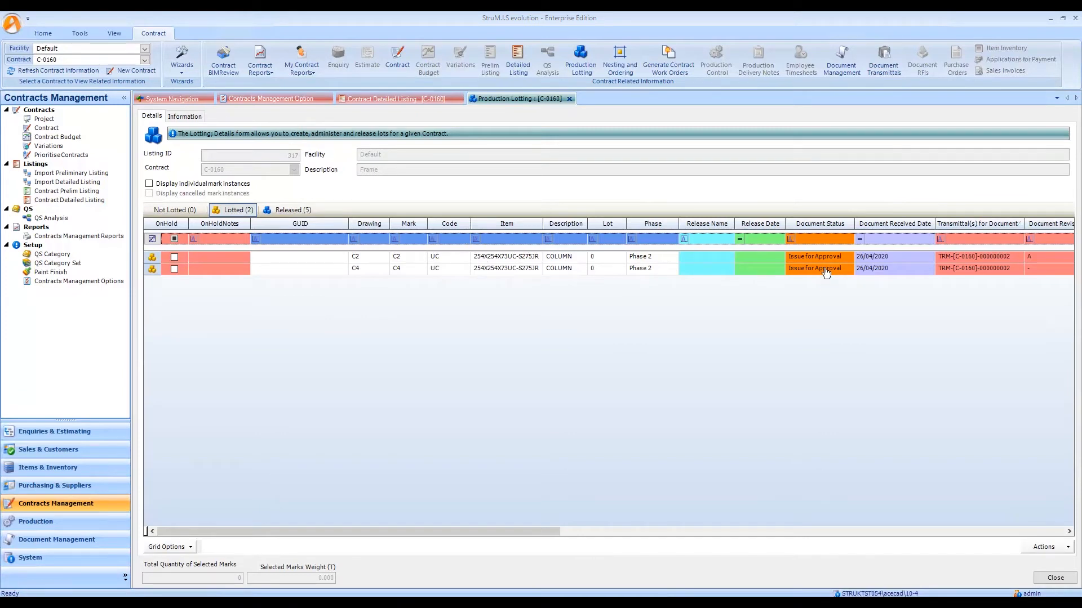
click(289, 210)
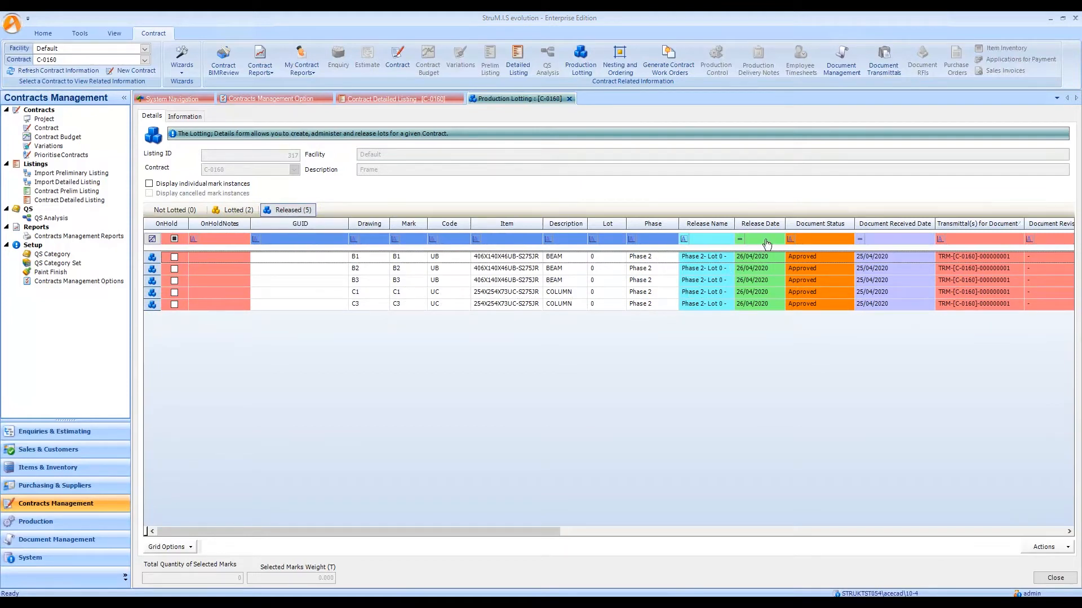
Open work order generation for the contract and start issuing all the unissued mark items to production.
click(669, 64)
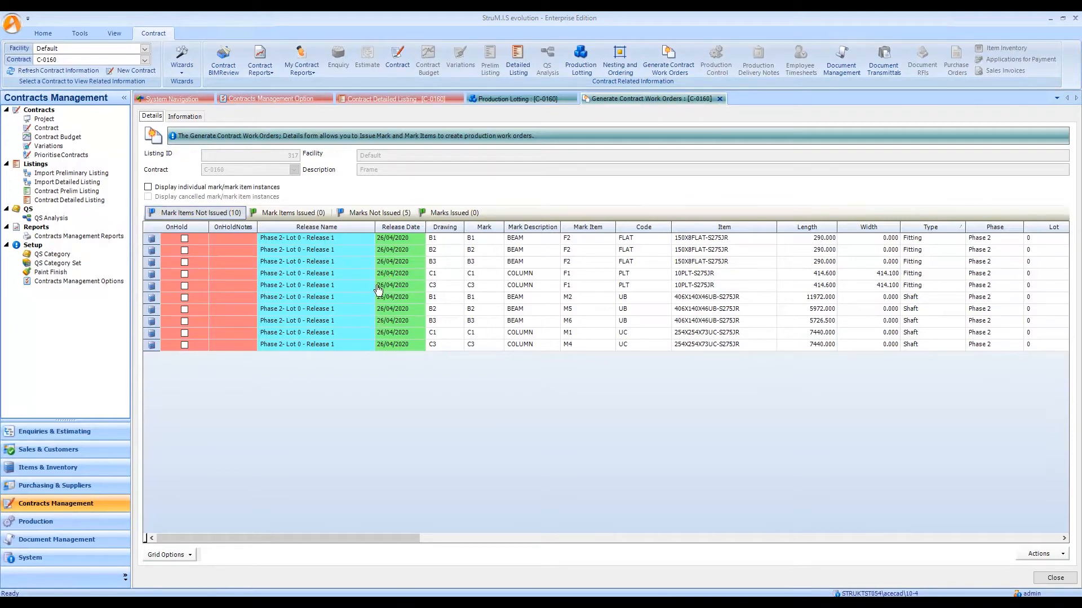
click(151, 239)
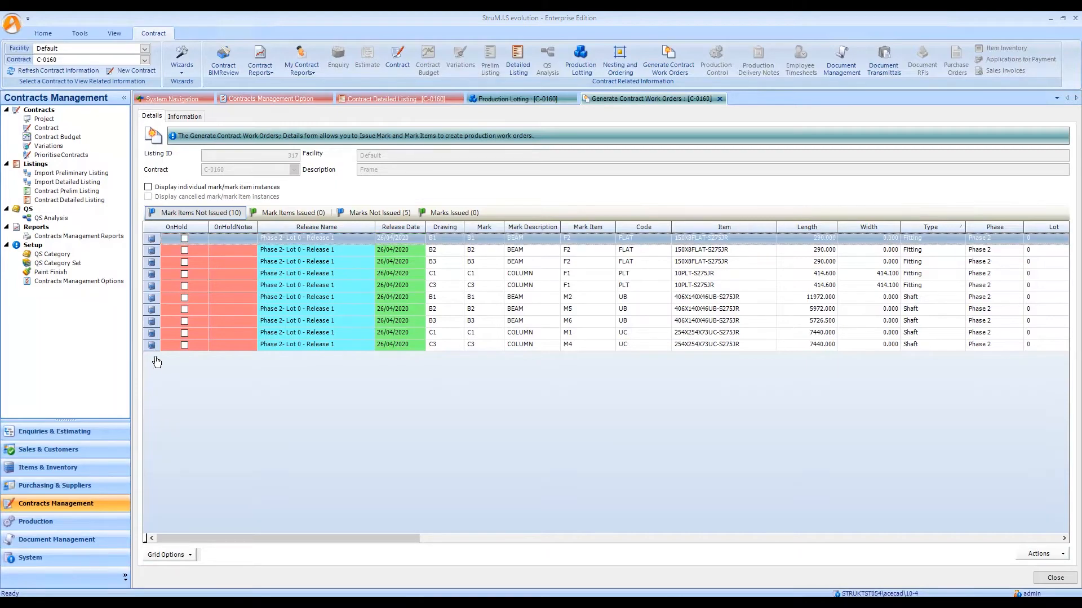
drag(156, 361, 157, 363)
right_click(263, 298)
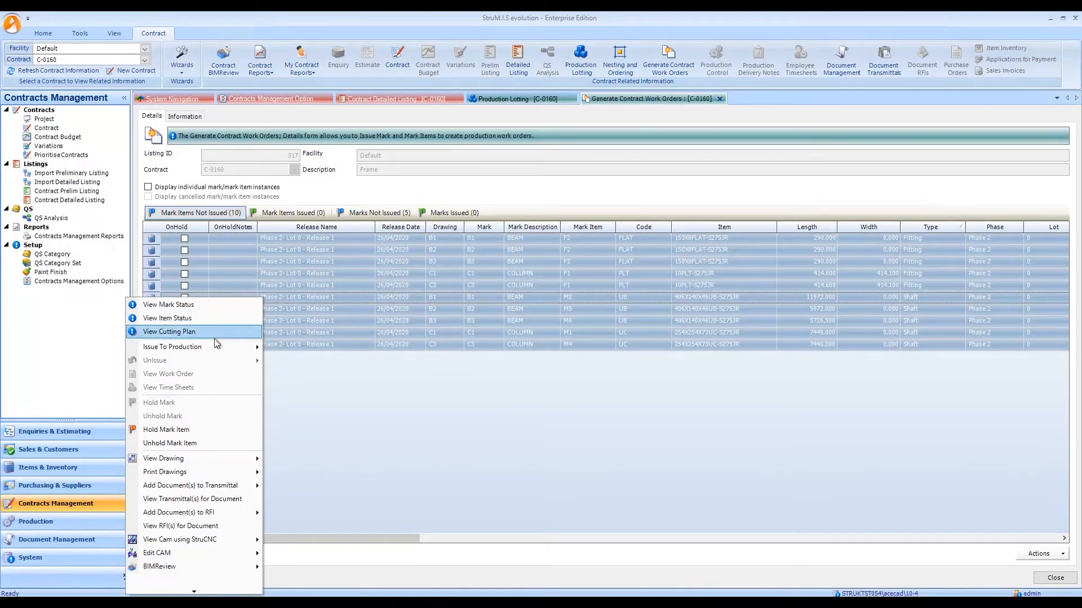
mouse_move(213, 346)
click(109, 361)
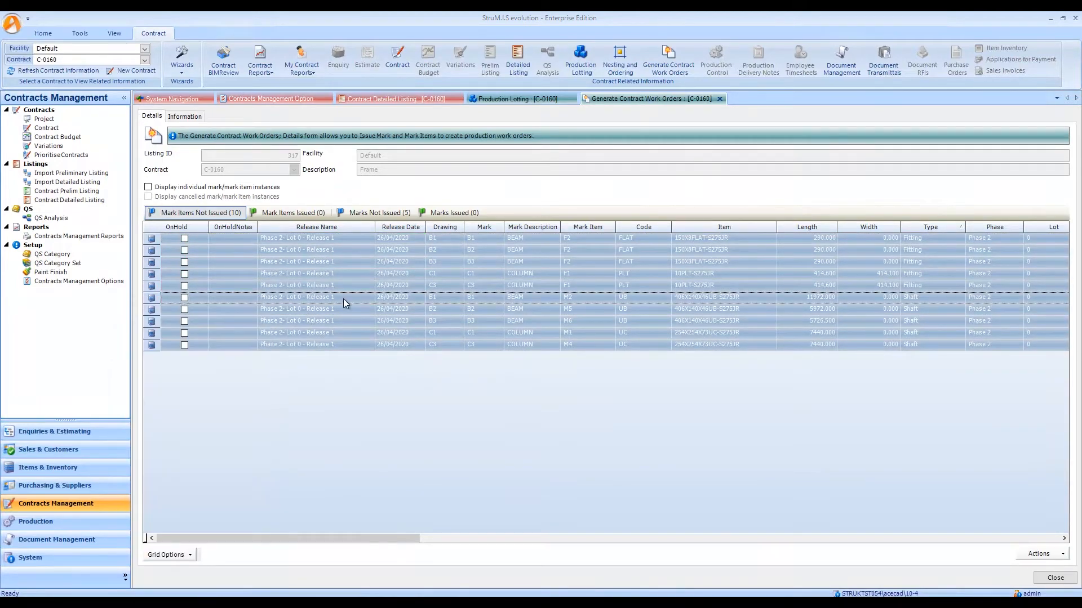
Create the mark item work orders using production templates by least time with CAM processing included, checking the Pre Fabrication hours chart.
click(694, 457)
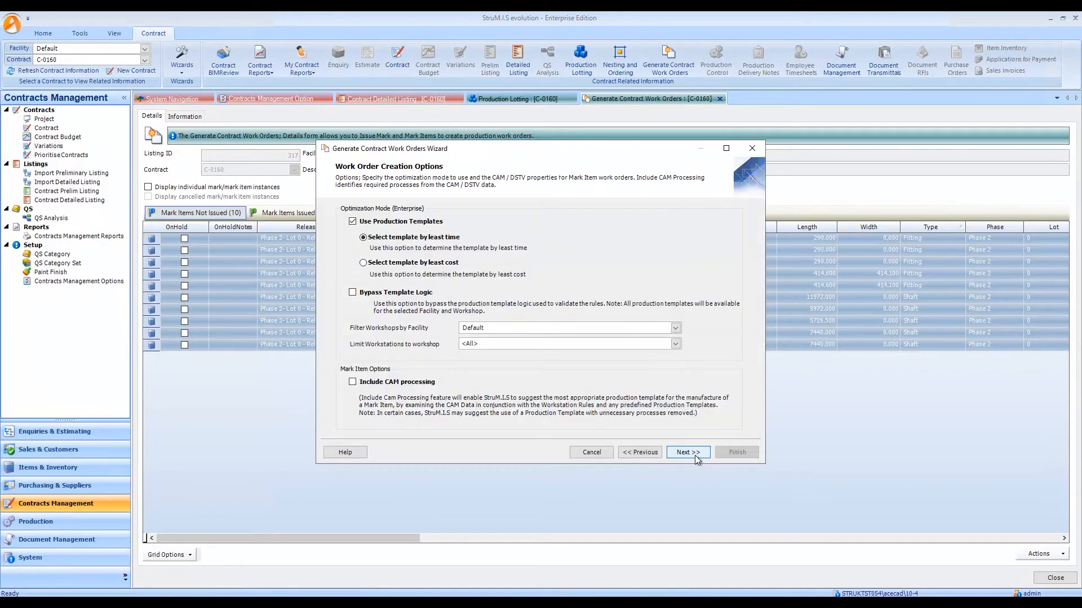
click(419, 383)
click(688, 452)
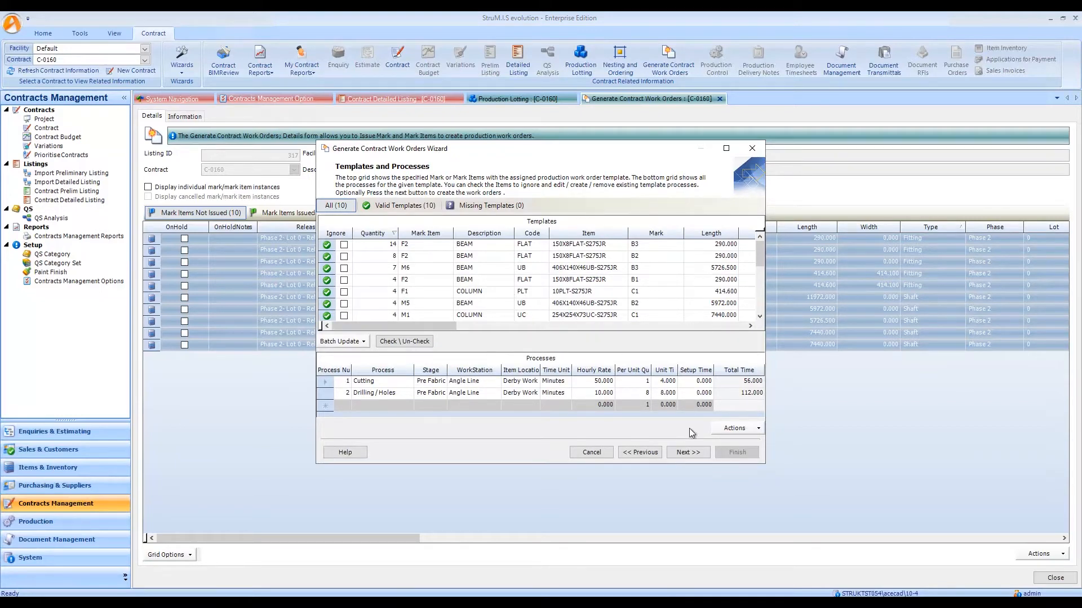
click(688, 452)
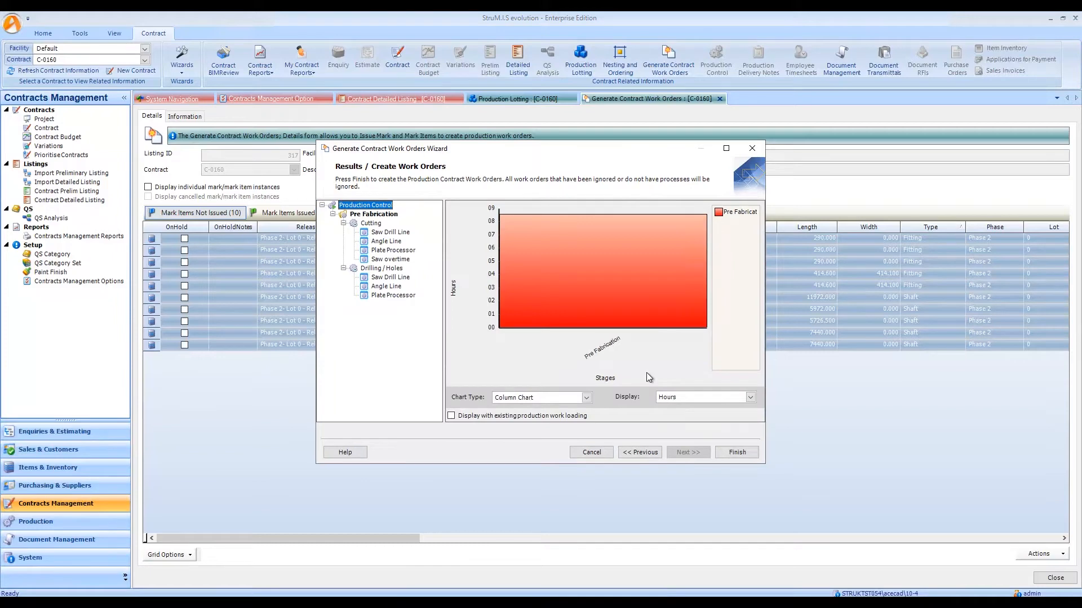
click(390, 215)
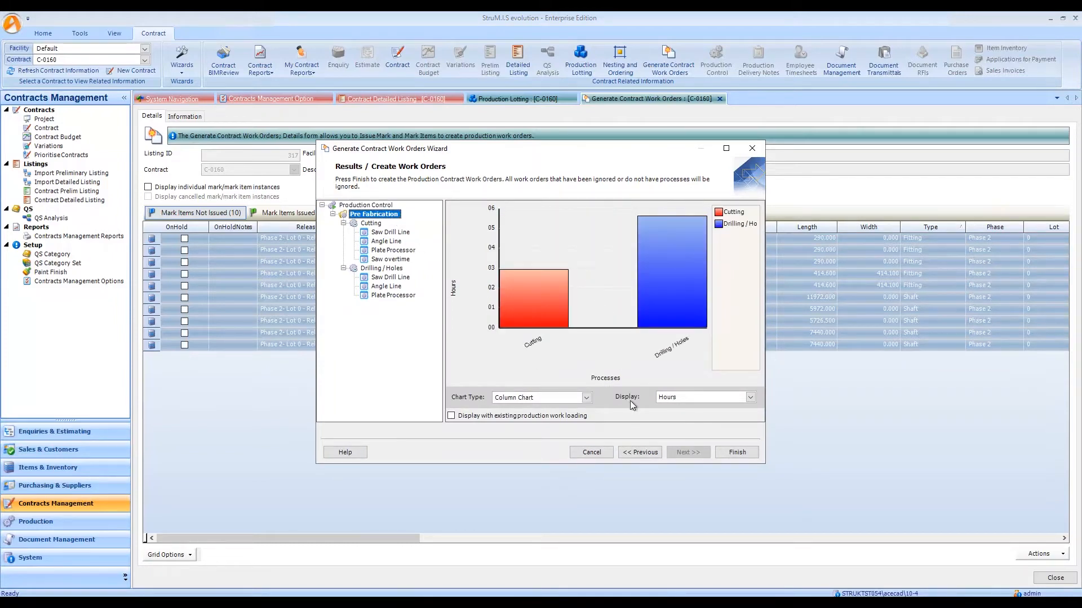
click(737, 453)
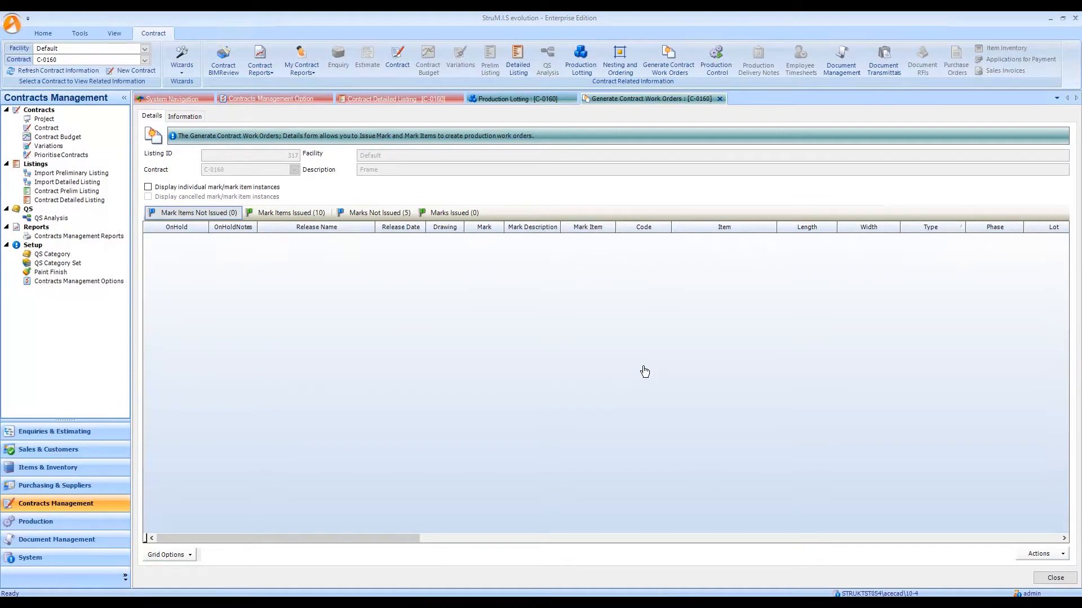
Select all the unissued marks B1, B2, B3, C1 and C3 and start issuing the selection to production.
click(376, 216)
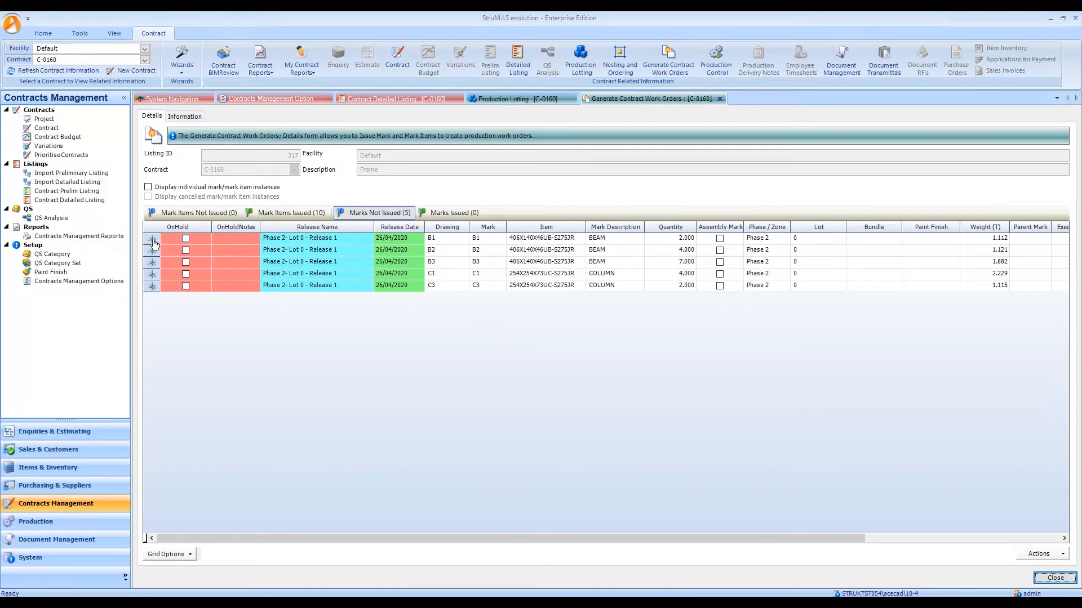
shift+click(158, 285)
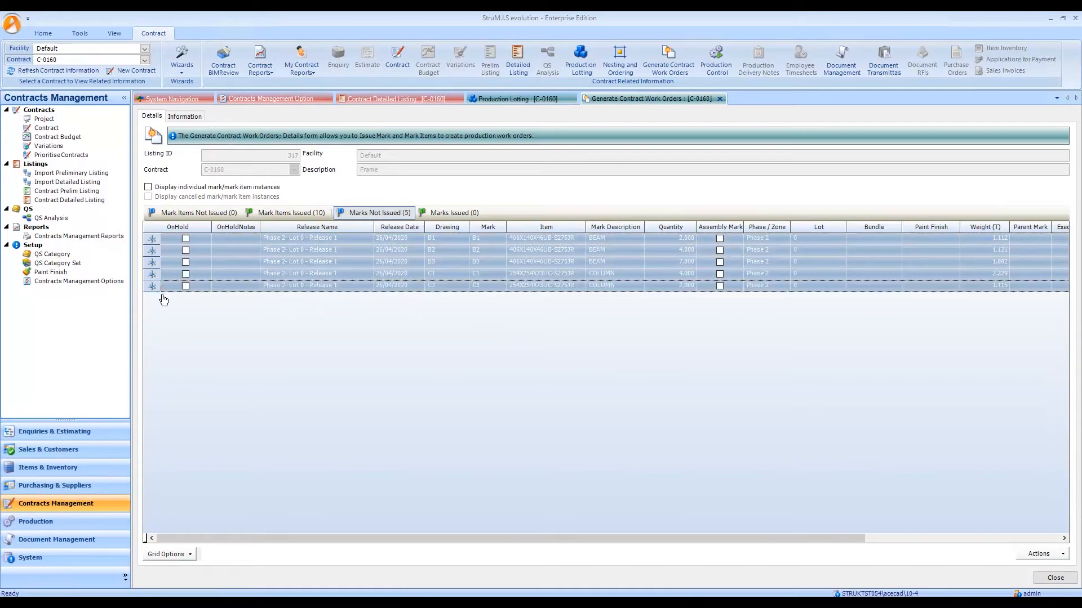
right_click(312, 272)
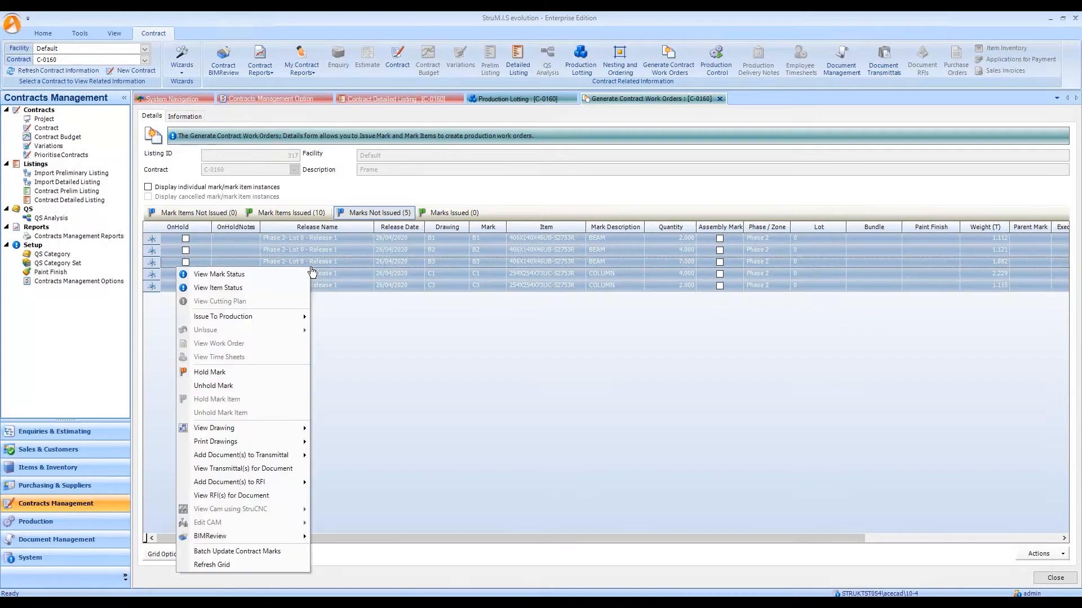
mouse_move(241, 320)
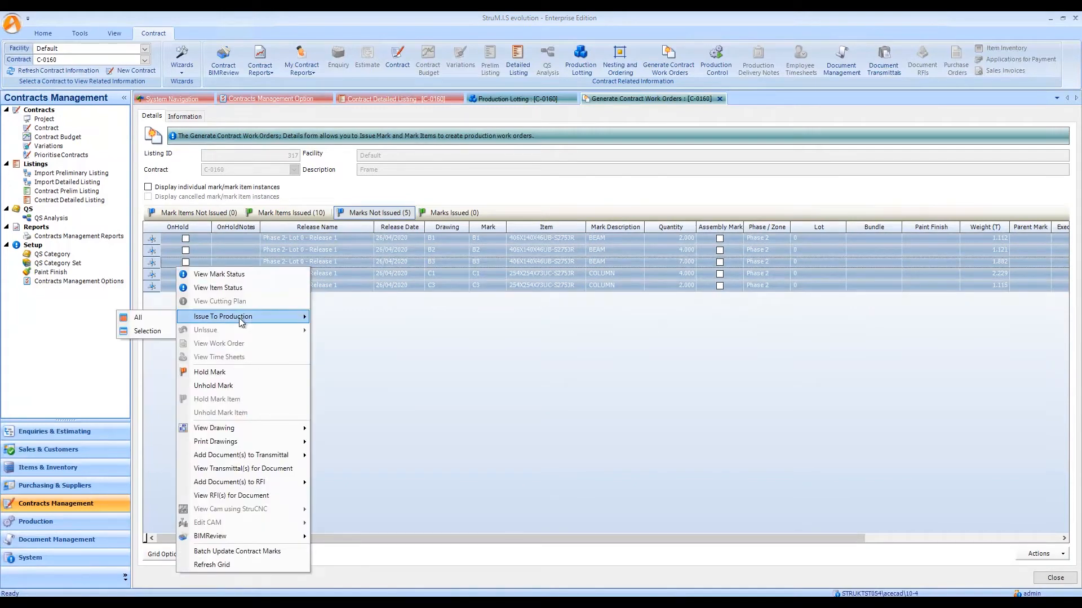
click(156, 332)
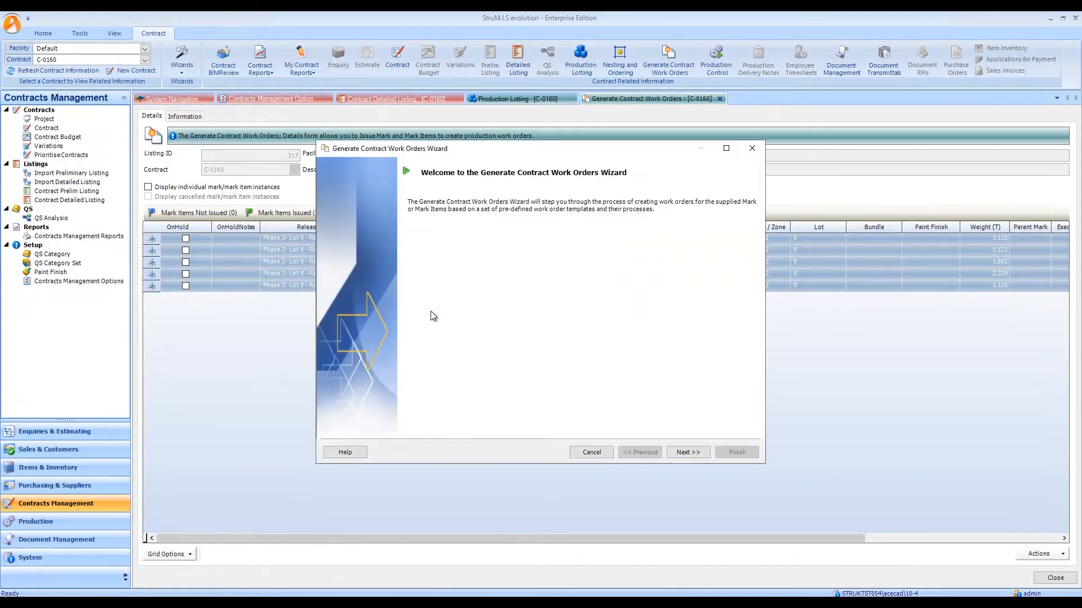
Create the mark work orders using production templates selected by least time, keeping the assigned valid templates and processes.
click(682, 453)
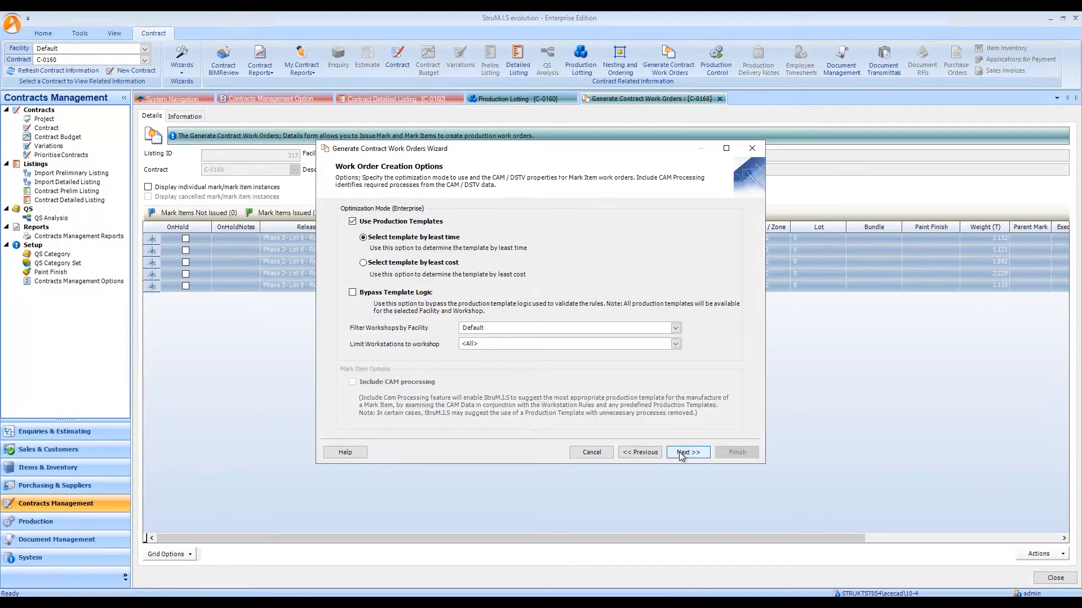
click(681, 453)
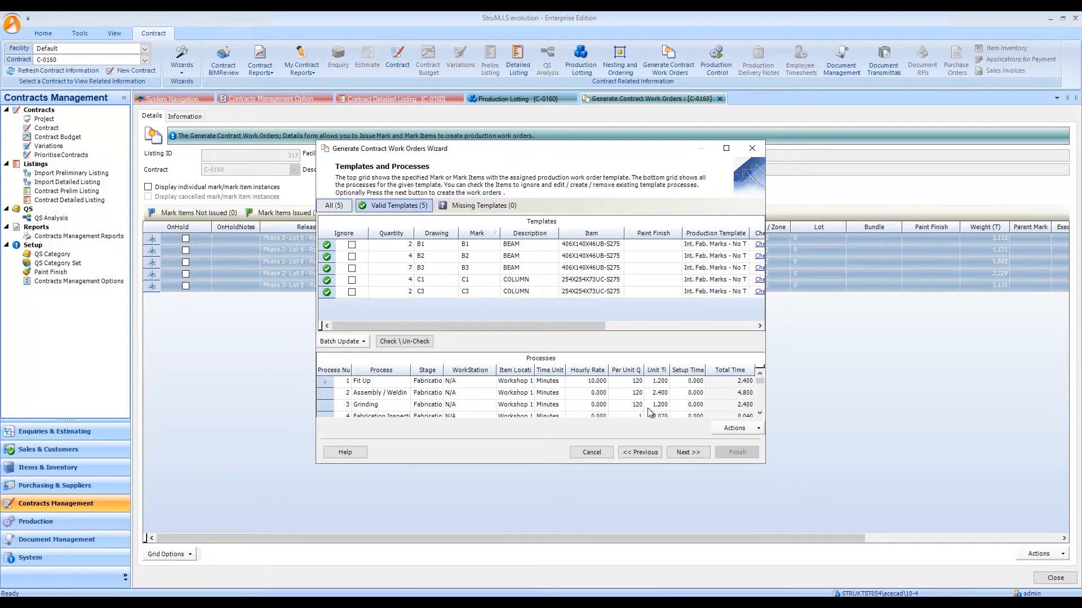
click(688, 452)
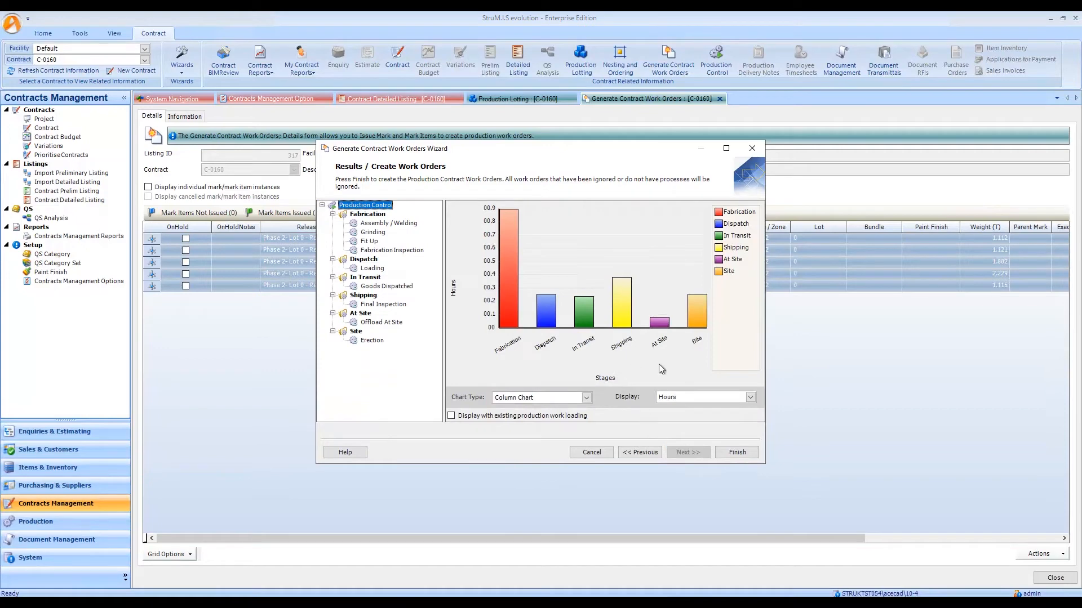
click(749, 454)
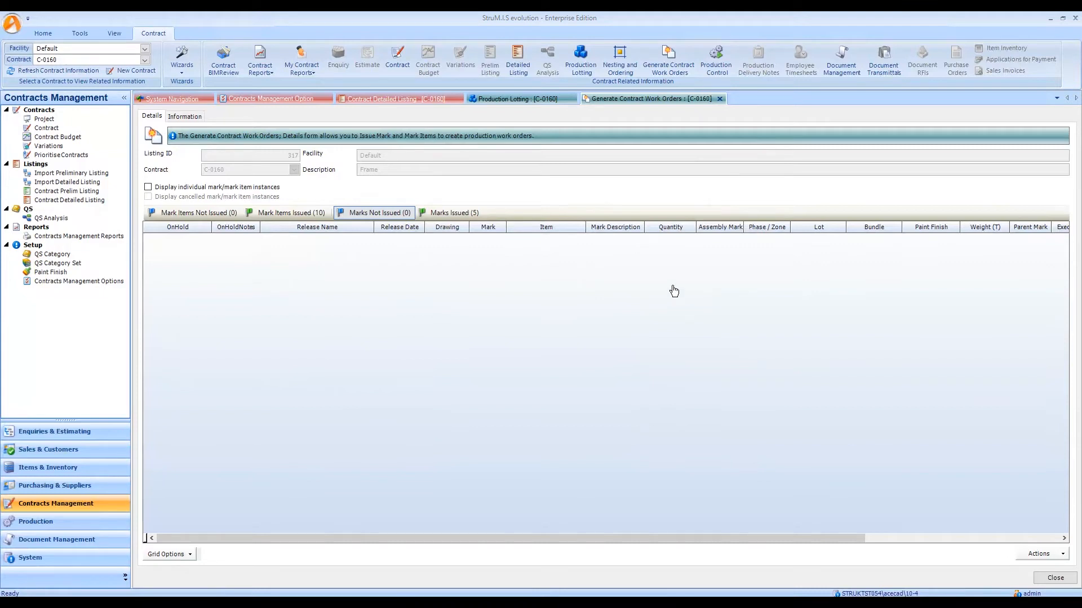
Review the contract's Cutting mark item work orders and Fit Up mark work orders in Production Control.
click(714, 61)
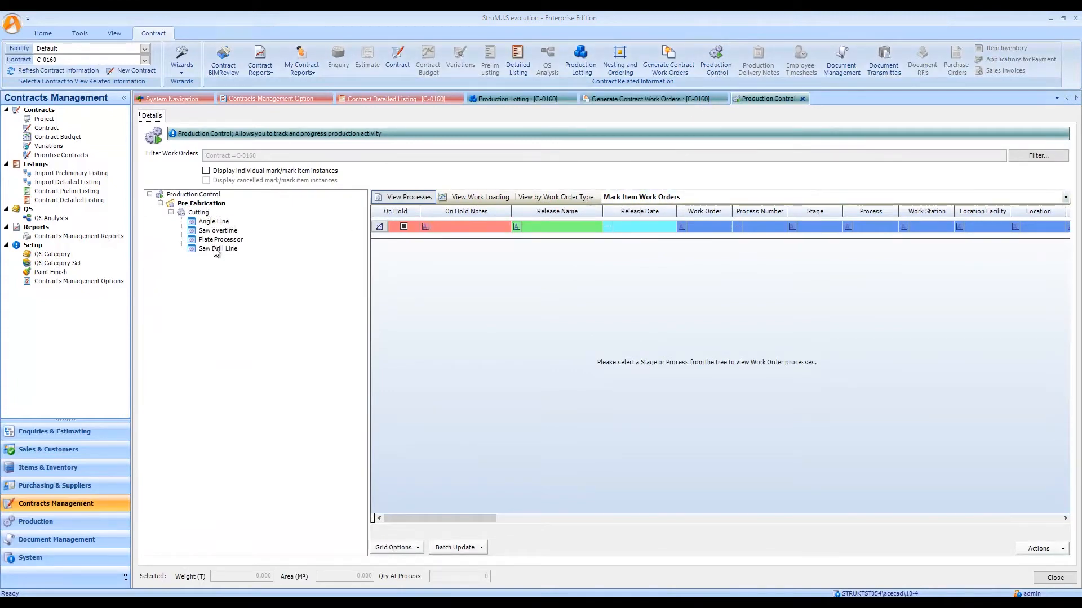
click(206, 213)
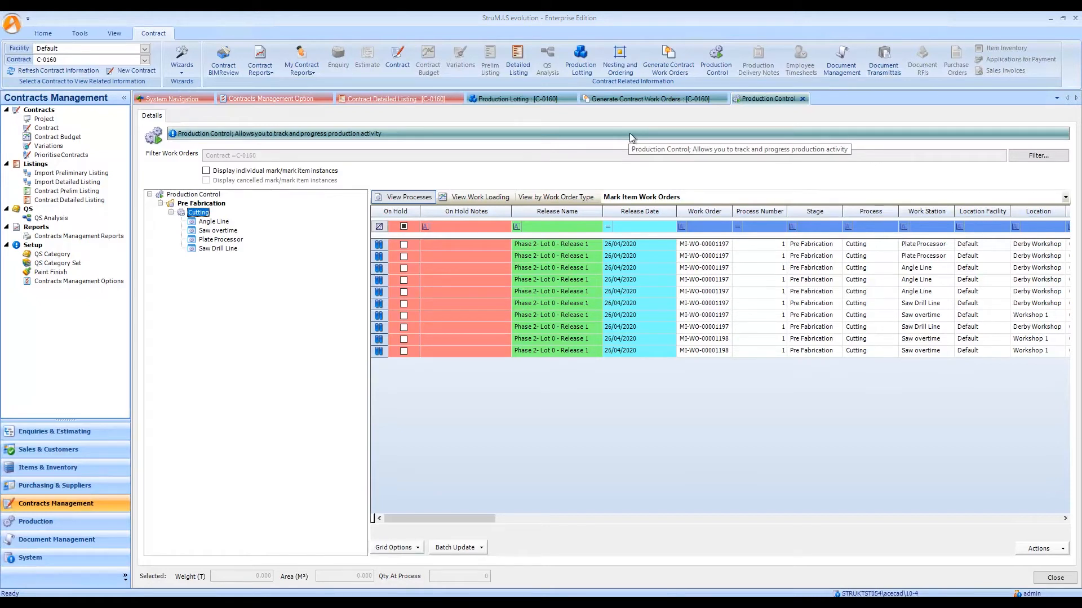
click(618, 199)
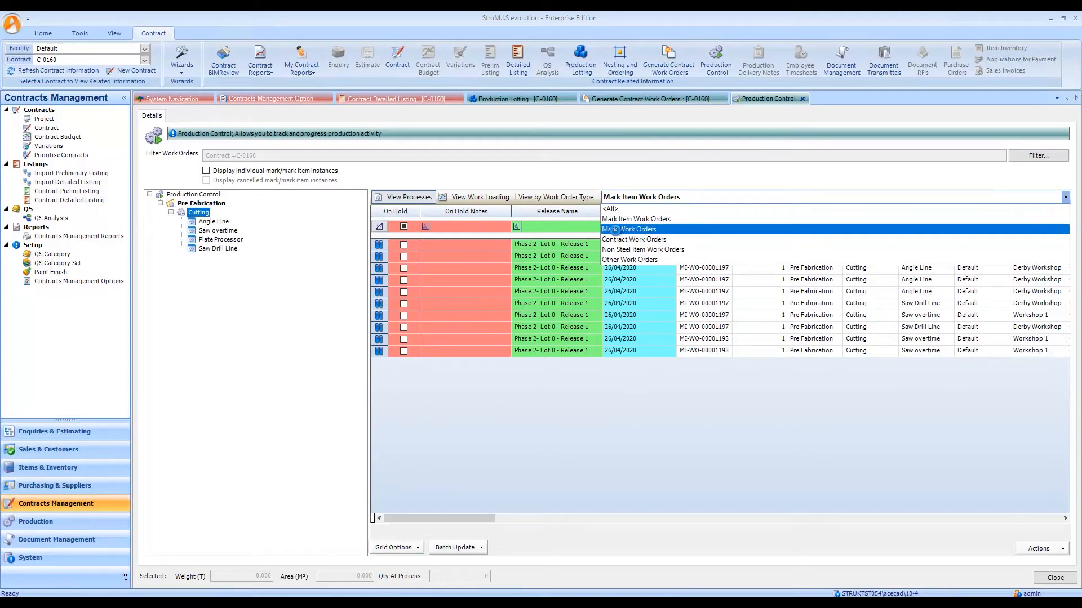
click(615, 230)
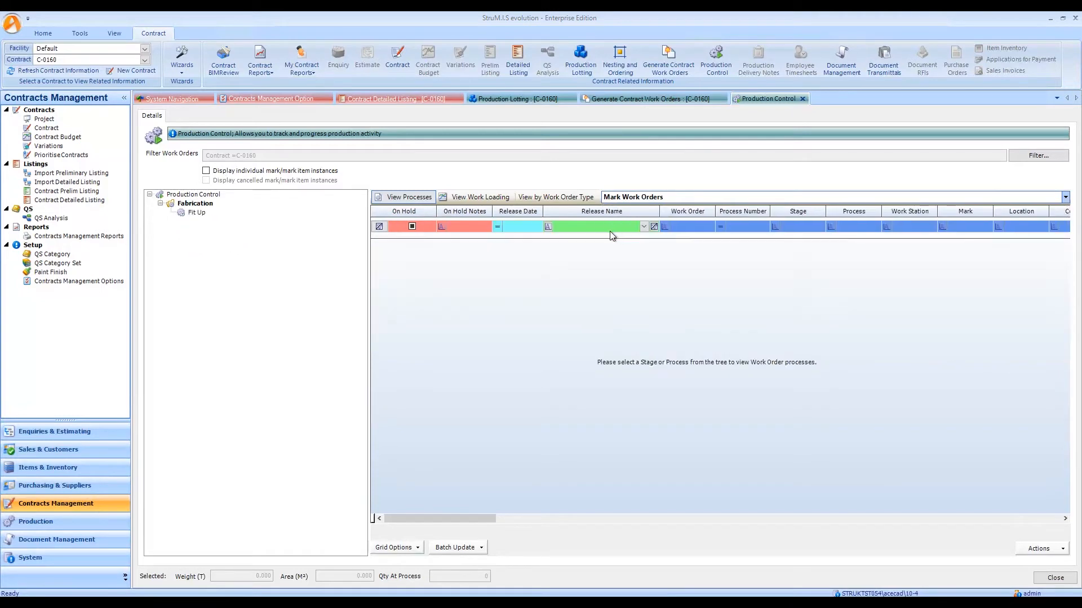
click(194, 214)
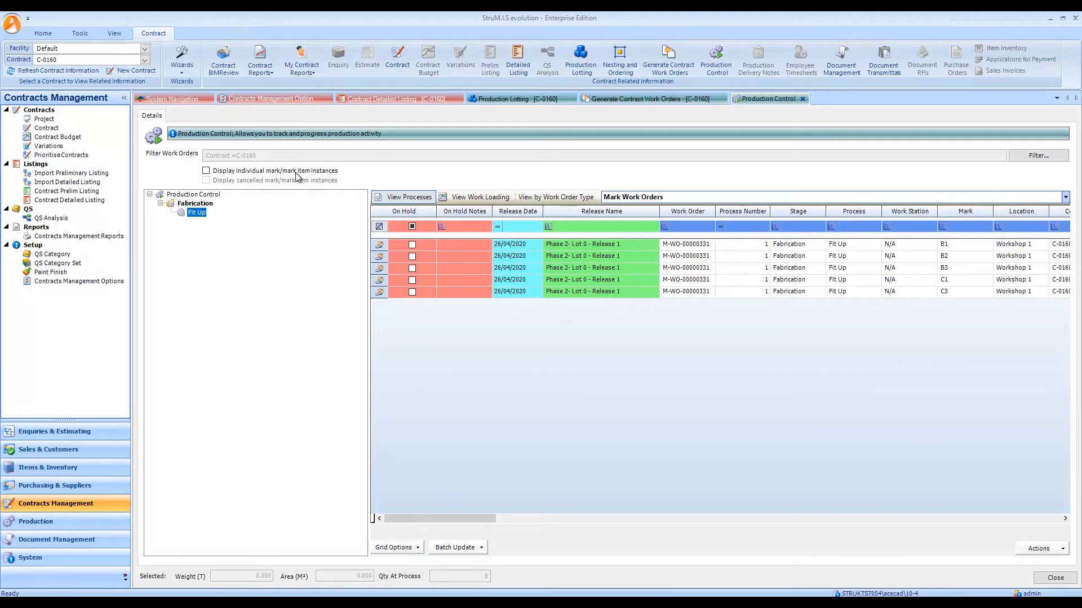
Examine the Fit Up work orders with individual and cancelled mark instances displayed, and return to the grouped list.
click(206, 171)
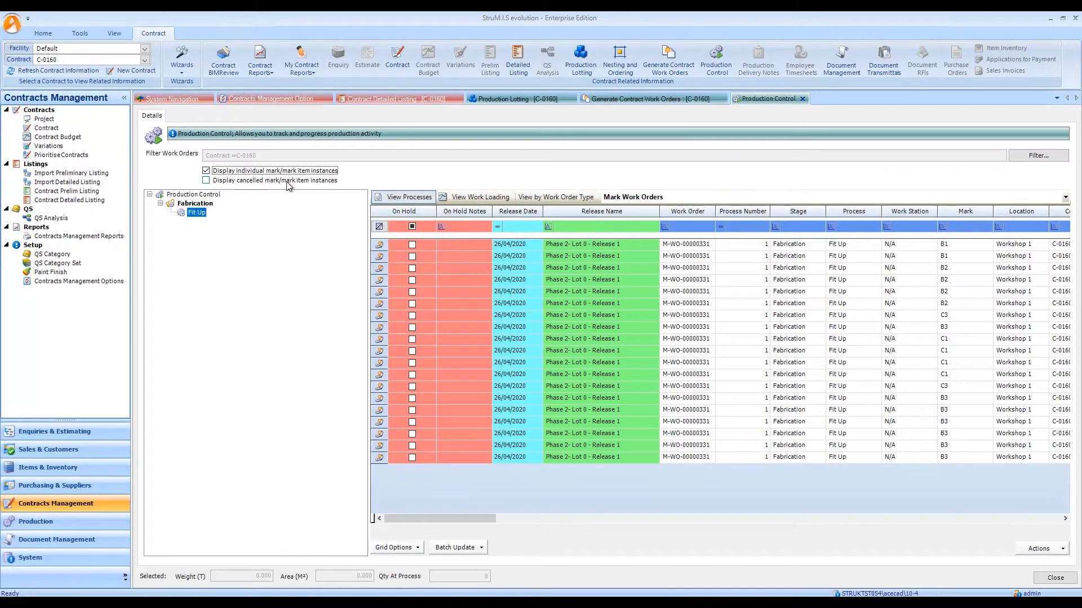
click(206, 181)
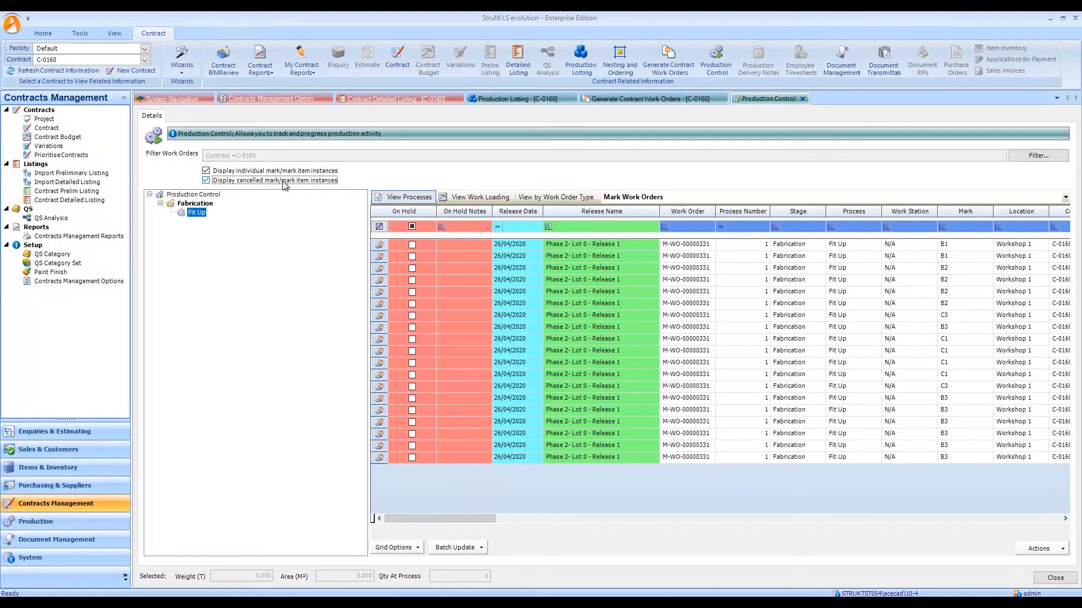
click(206, 181)
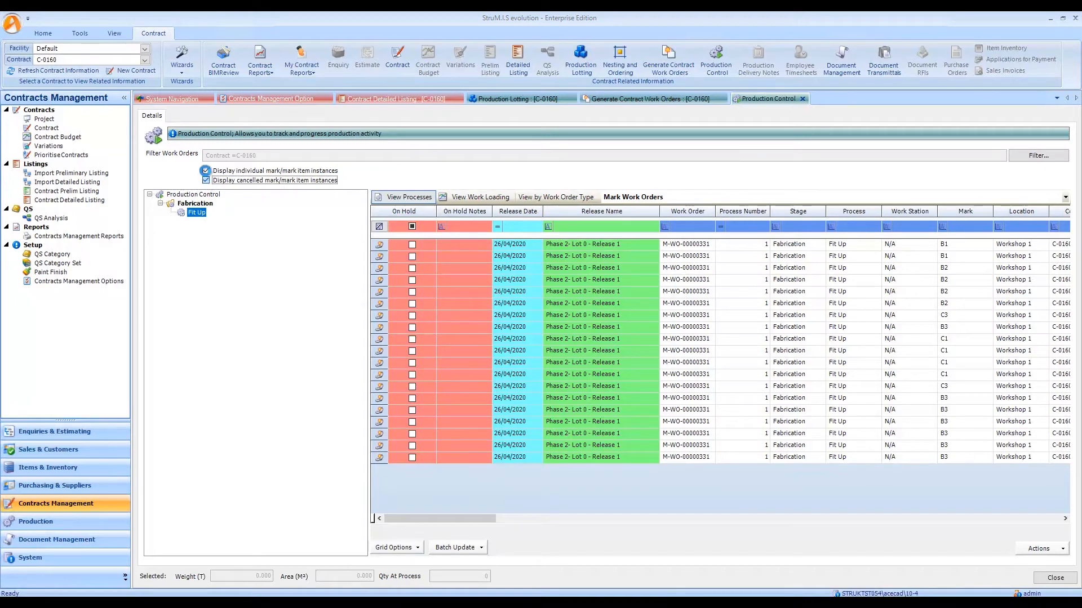
click(206, 171)
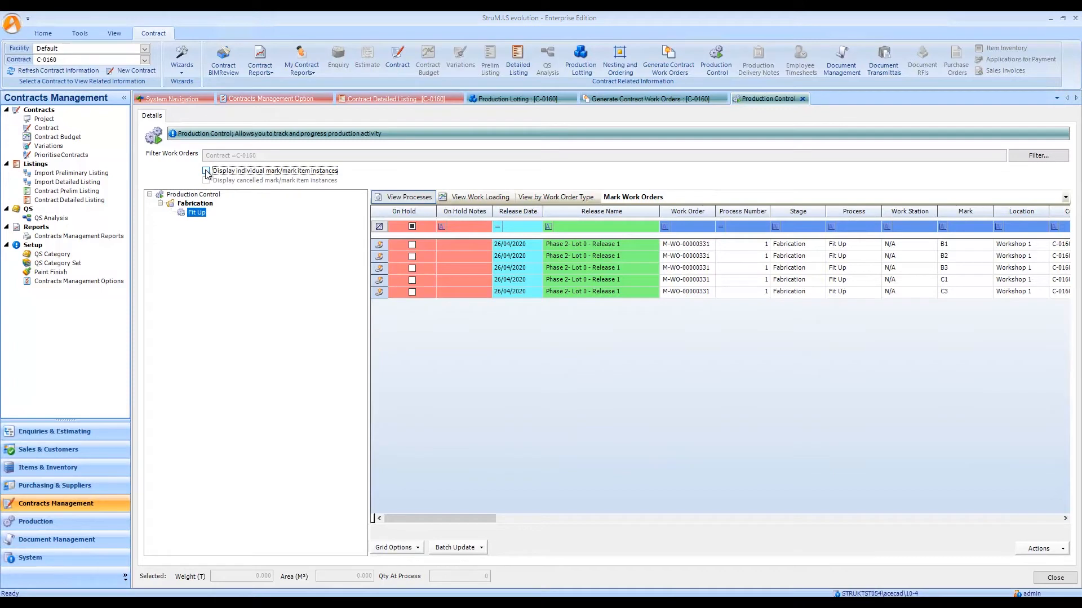
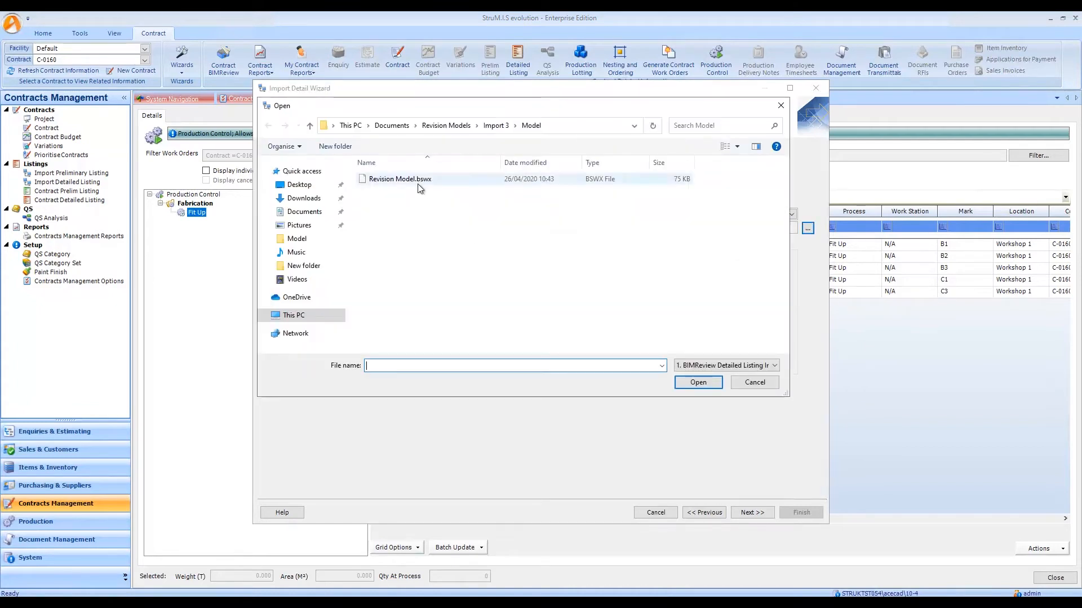
Load Revision Model.bswx from the Import 3 Model folder for the detail import and proceed past the item listing to the revisions.
click(424, 181)
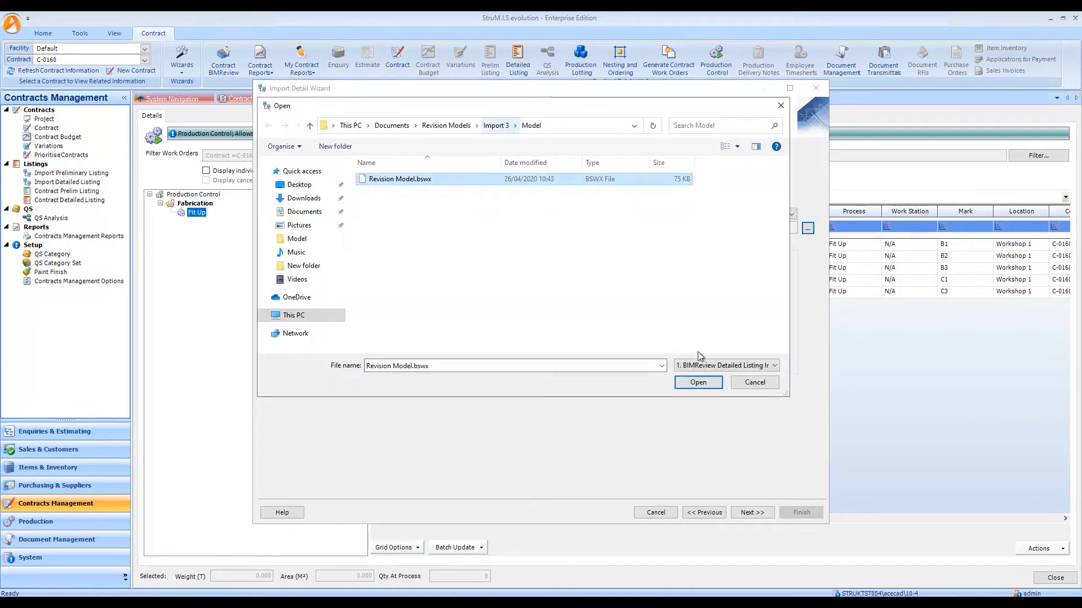
click(698, 382)
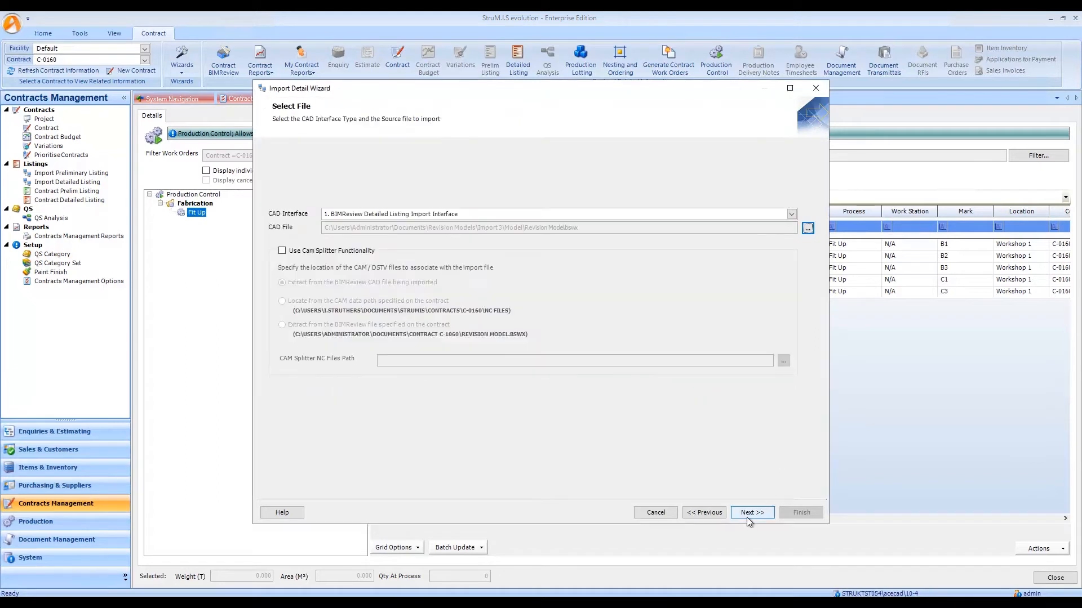
click(752, 513)
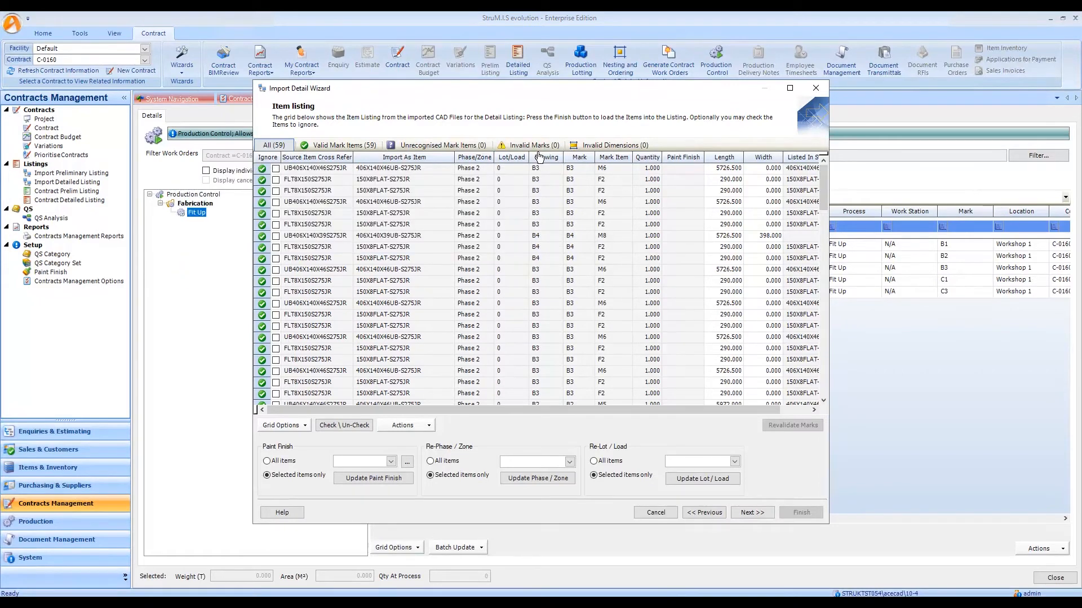
mouse_move(613, 147)
click(756, 514)
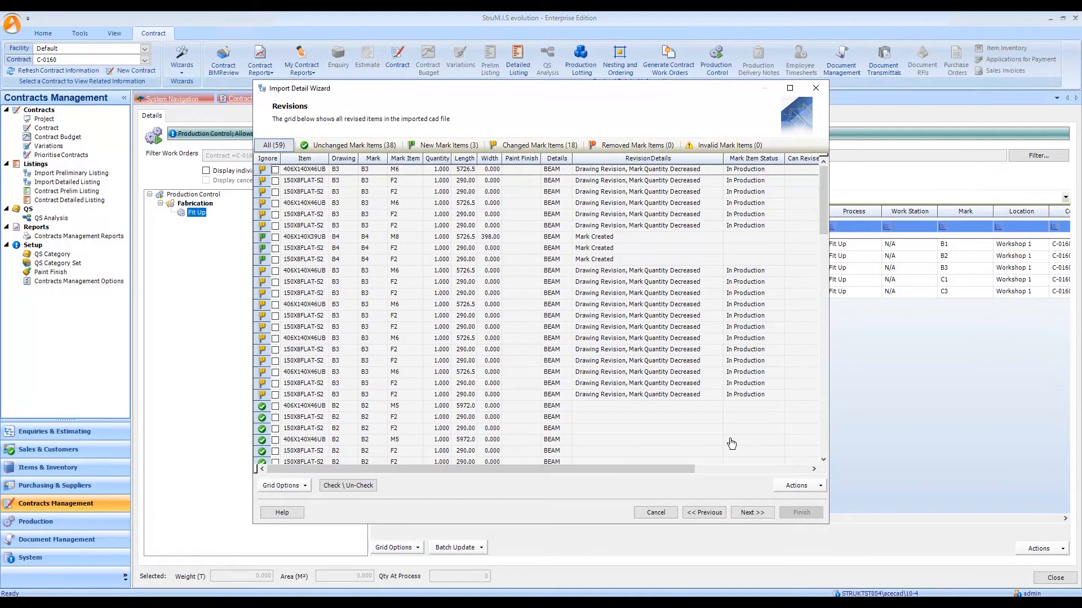
Review the changed mark items and new mark items in the revised import, ending on the changed ones.
click(560, 147)
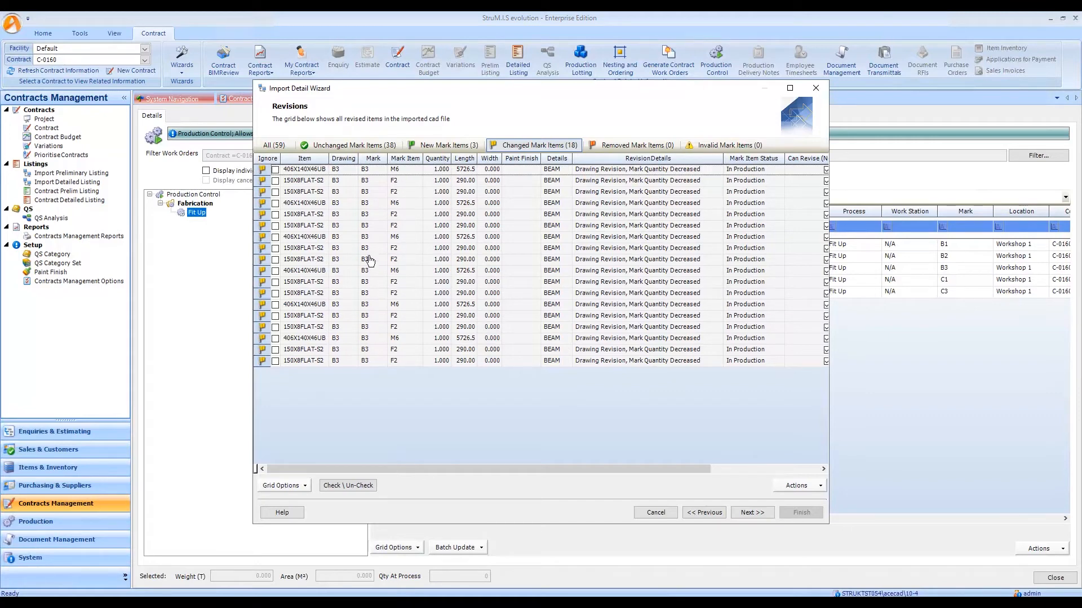
click(445, 149)
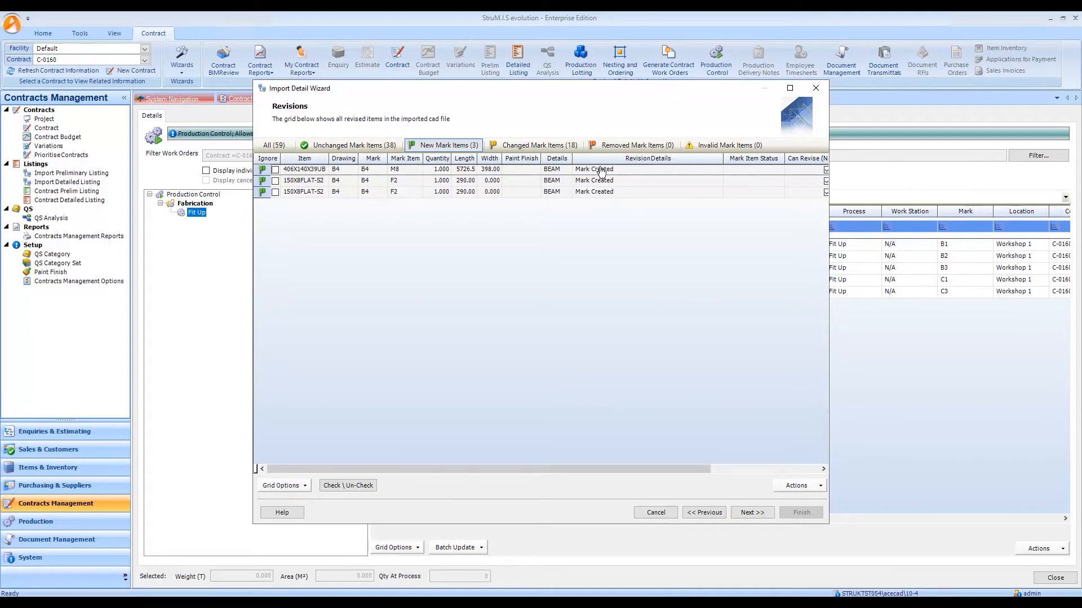
click(550, 146)
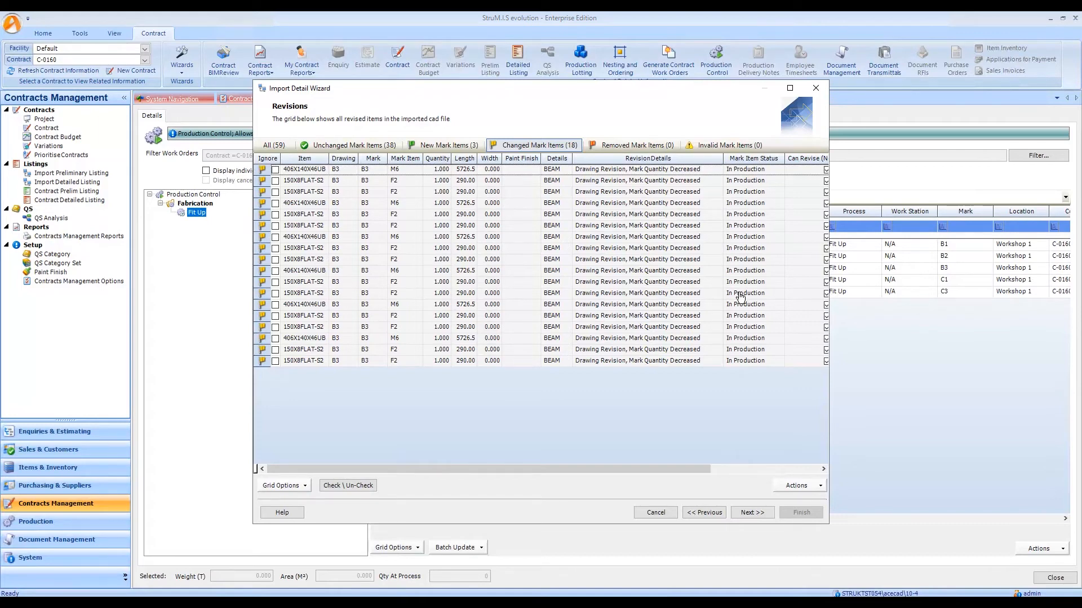
Check the mark status of B3 down to the first Phase 2 lot's component mark items and their production status, and close the view.
click(267, 172)
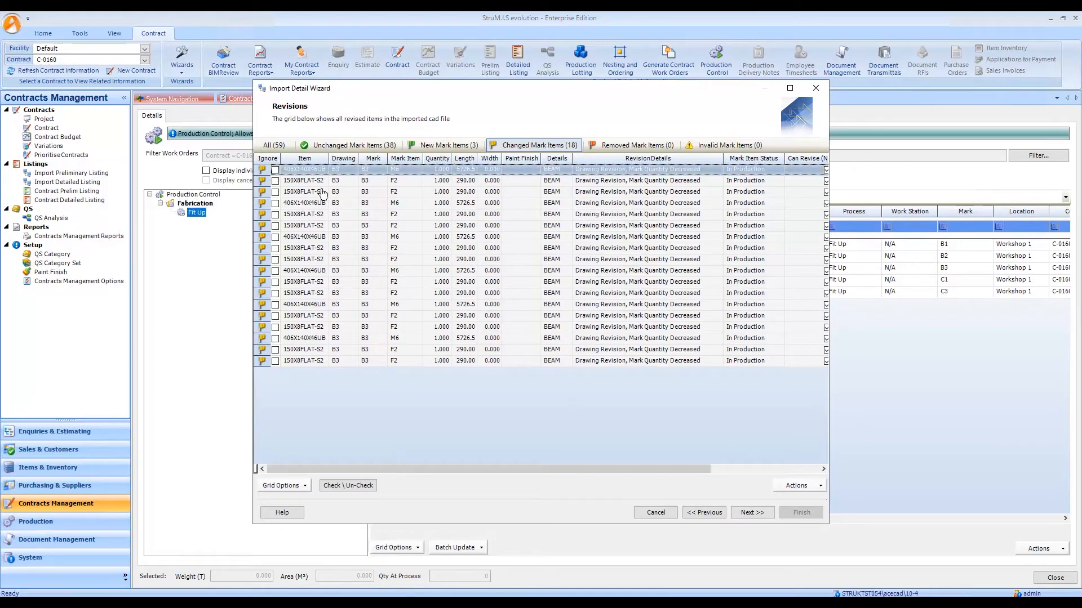
click(803, 486)
click(778, 501)
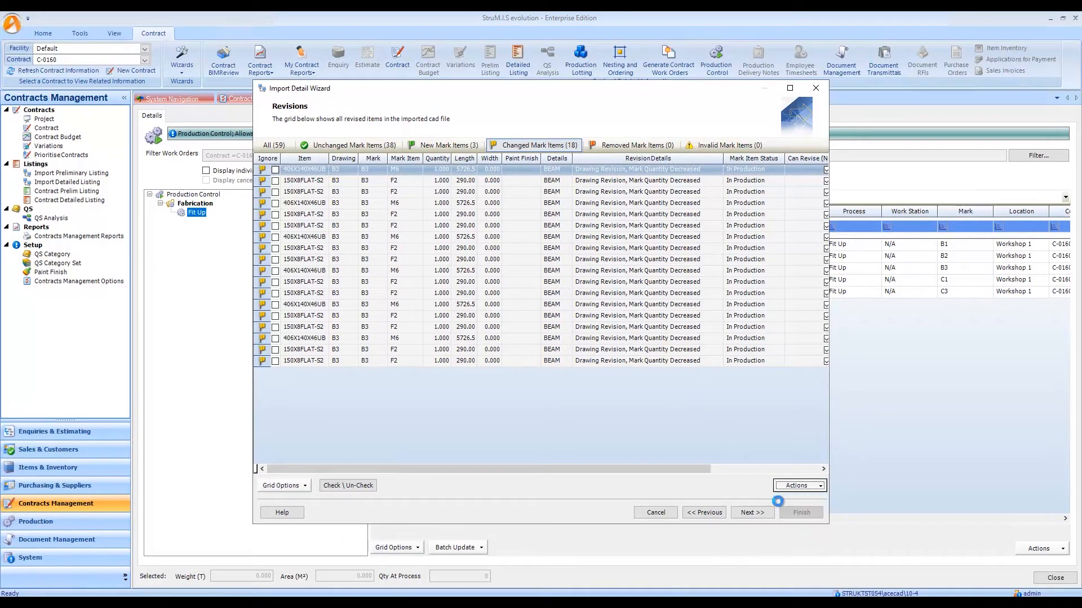
click(280, 253)
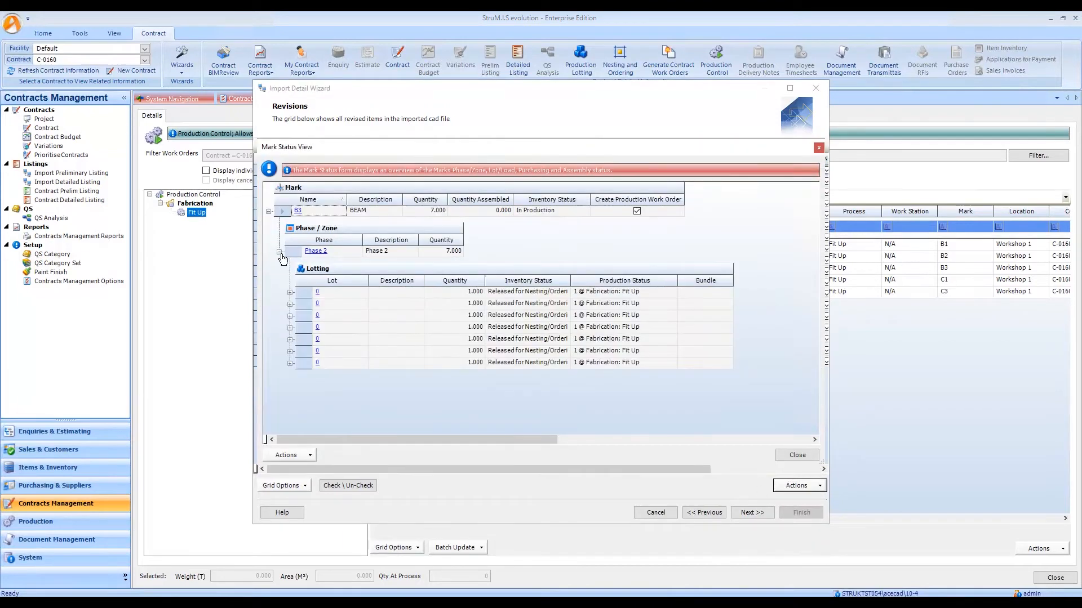
click(290, 293)
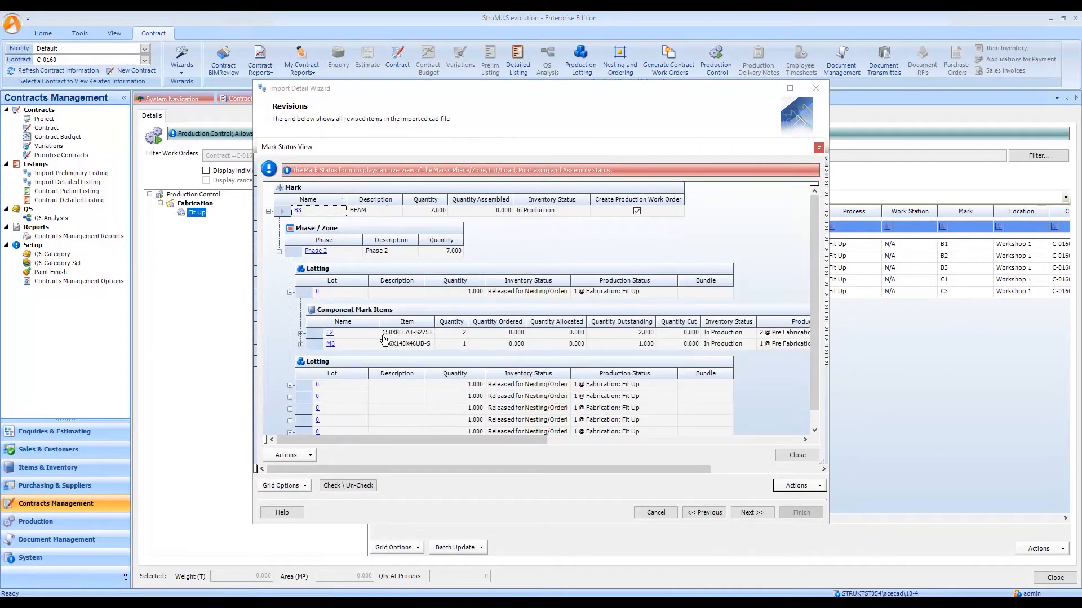
drag(504, 442, 668, 443)
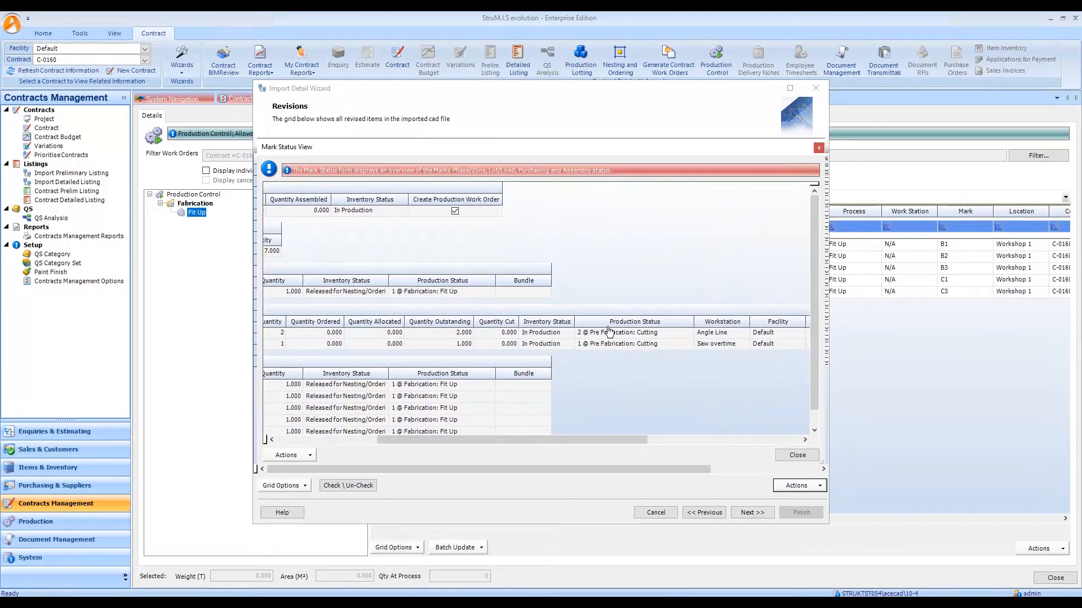
drag(614, 442, 504, 446)
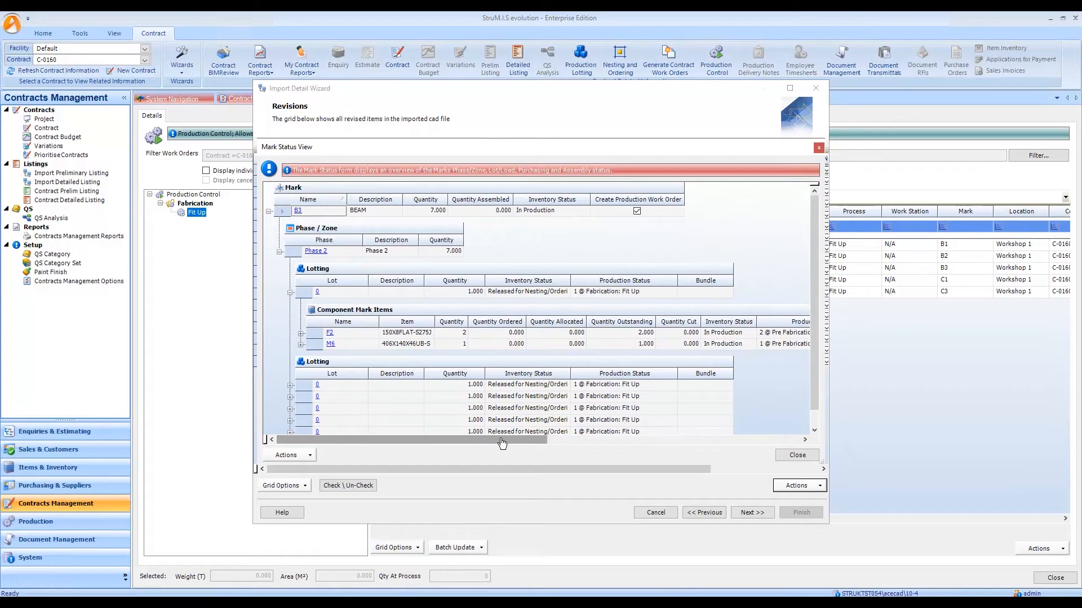
click(799, 458)
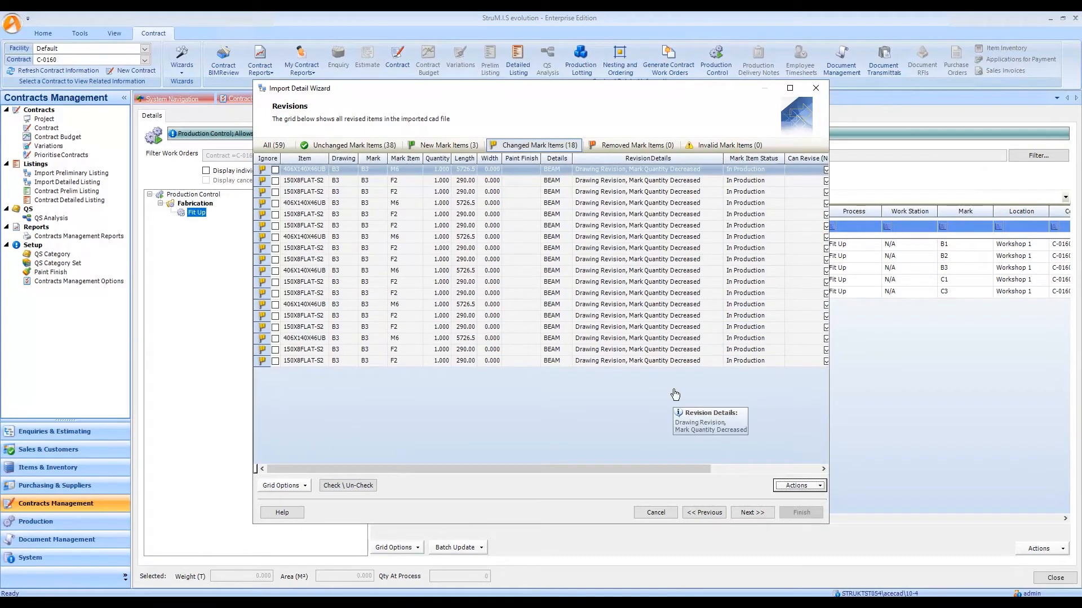
Finish the detail list import with Link to Document Management enabled, keeping the options to revise changed items and ignore all removed items.
click(752, 512)
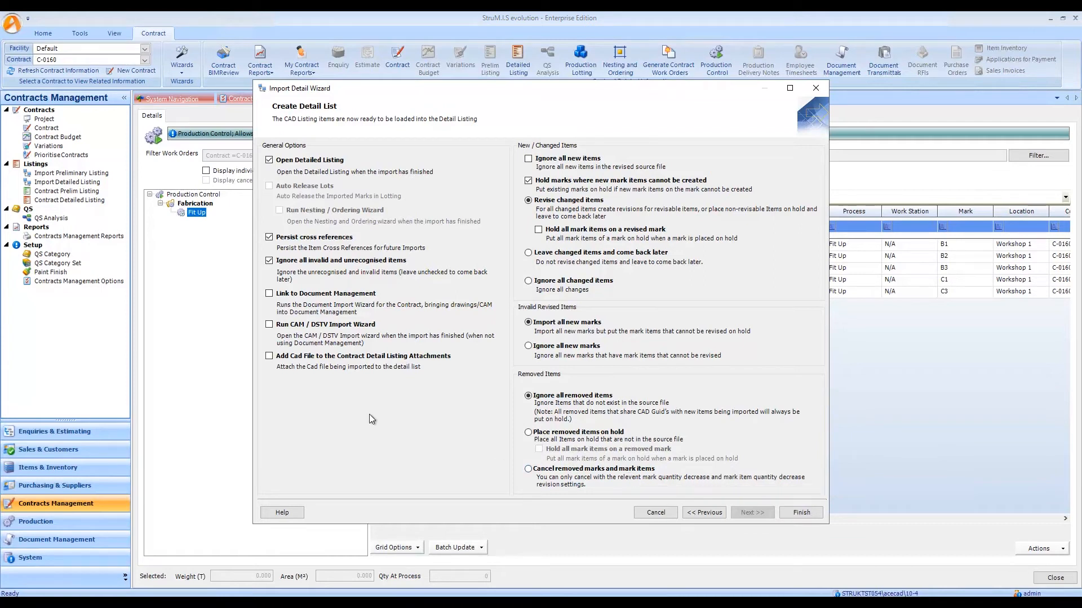
click(317, 294)
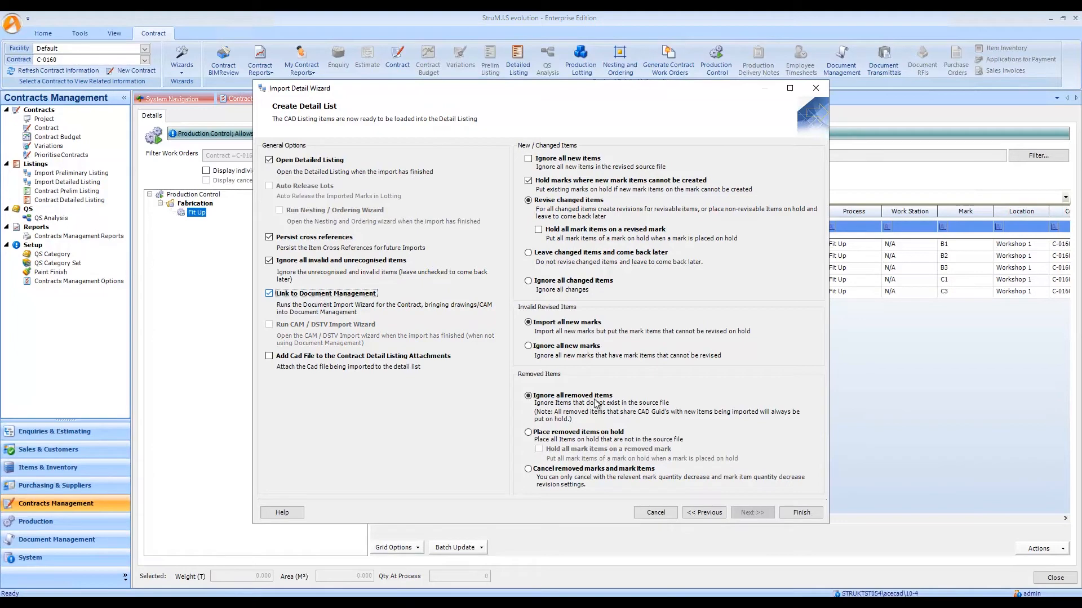
click(802, 515)
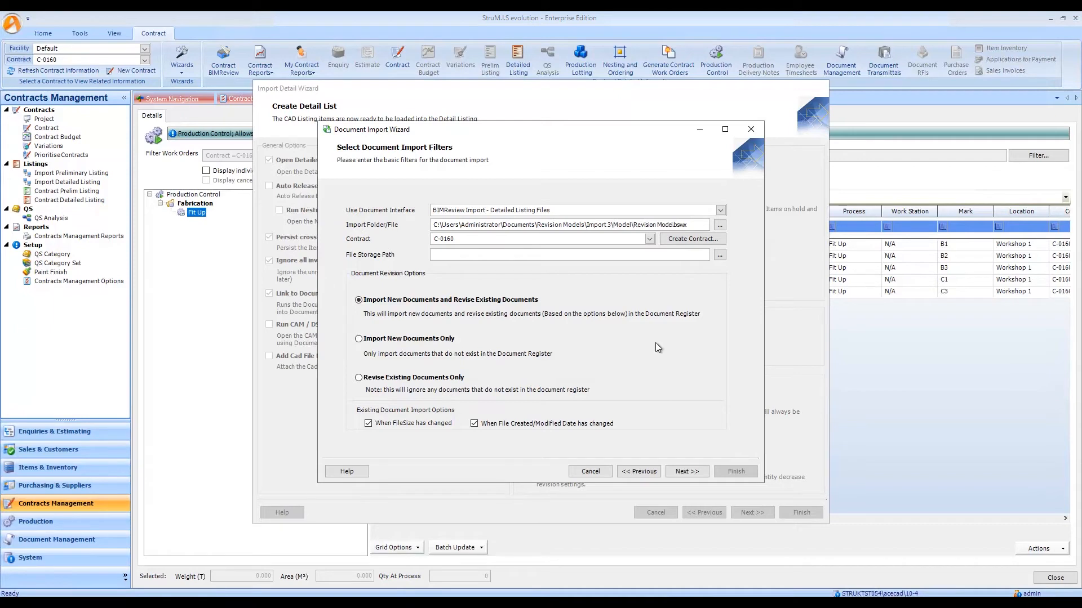
Set the document file storage path to the Contract C-1060 folder and proceed with importing new documents and revising existing ones.
click(720, 256)
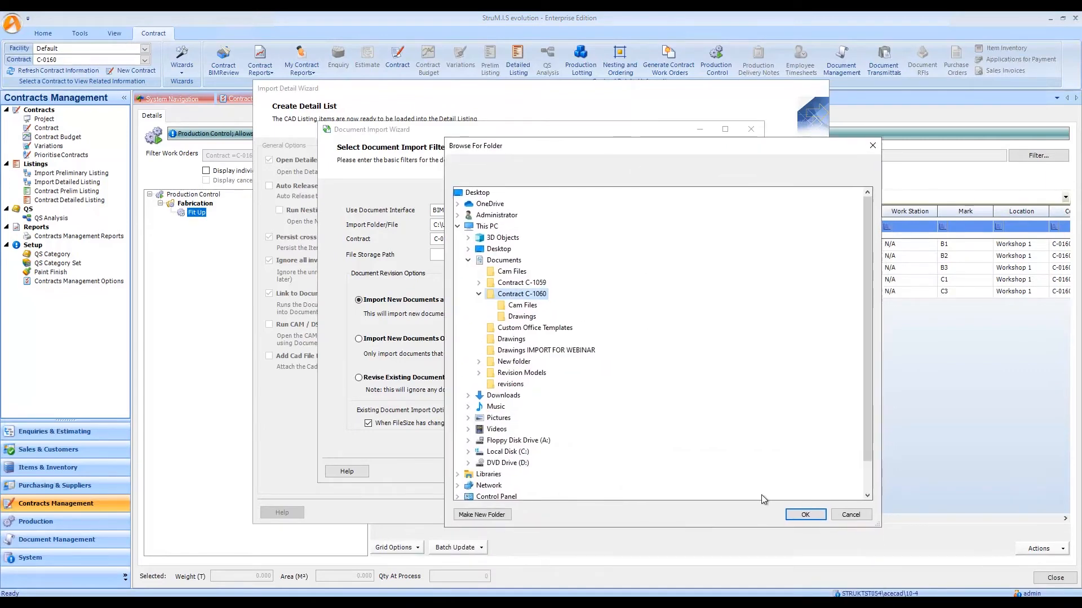
click(811, 589)
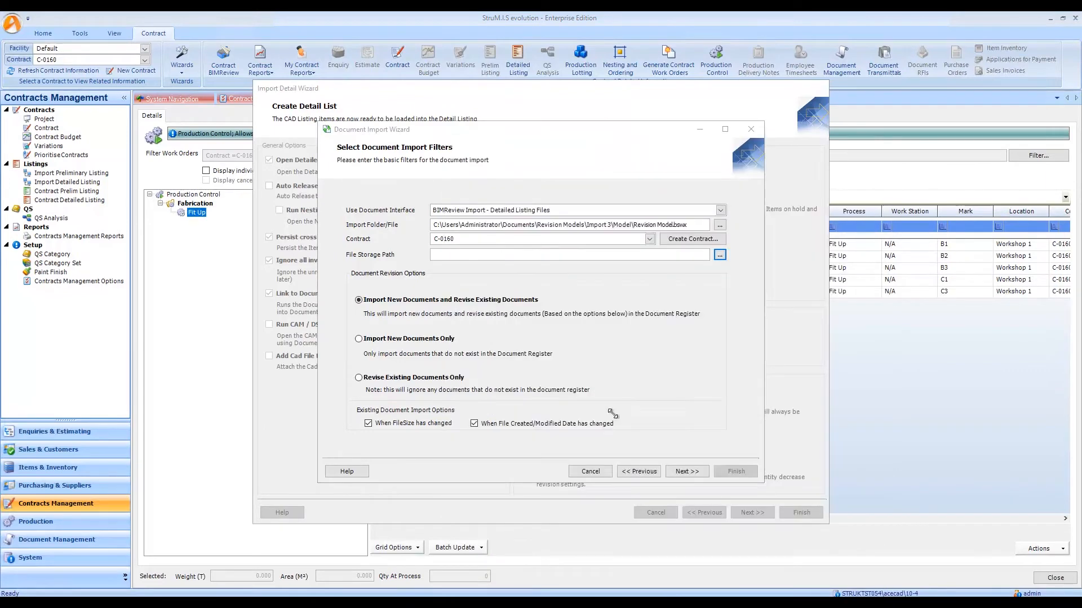
click(688, 471)
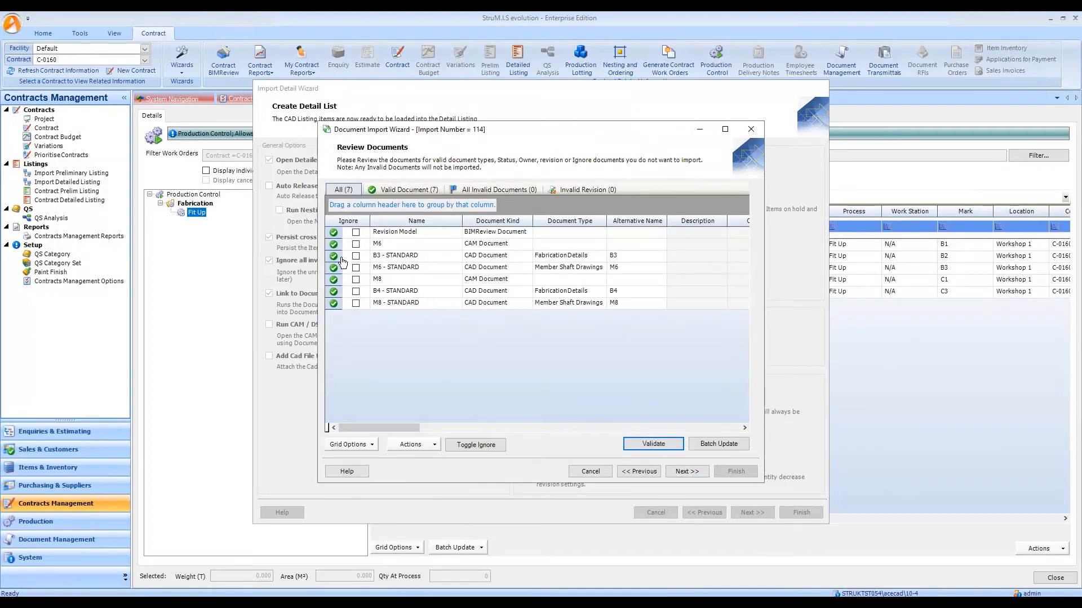
Reposition and enlarge the document import window to examine the current and new revisions of the listed documents.
click(535, 256)
click(473, 449)
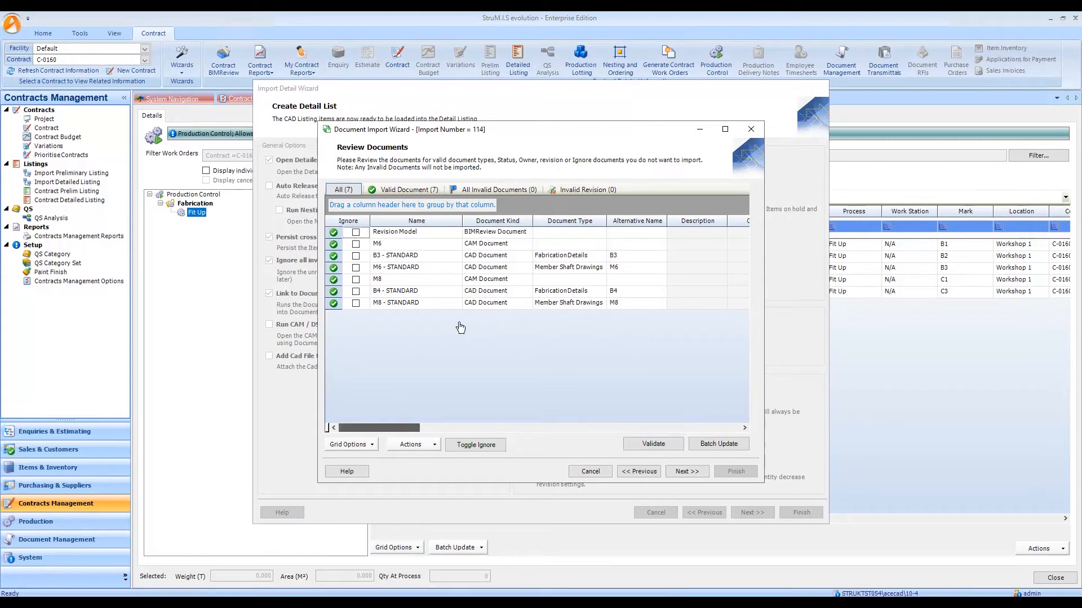
drag(587, 126, 463, 100)
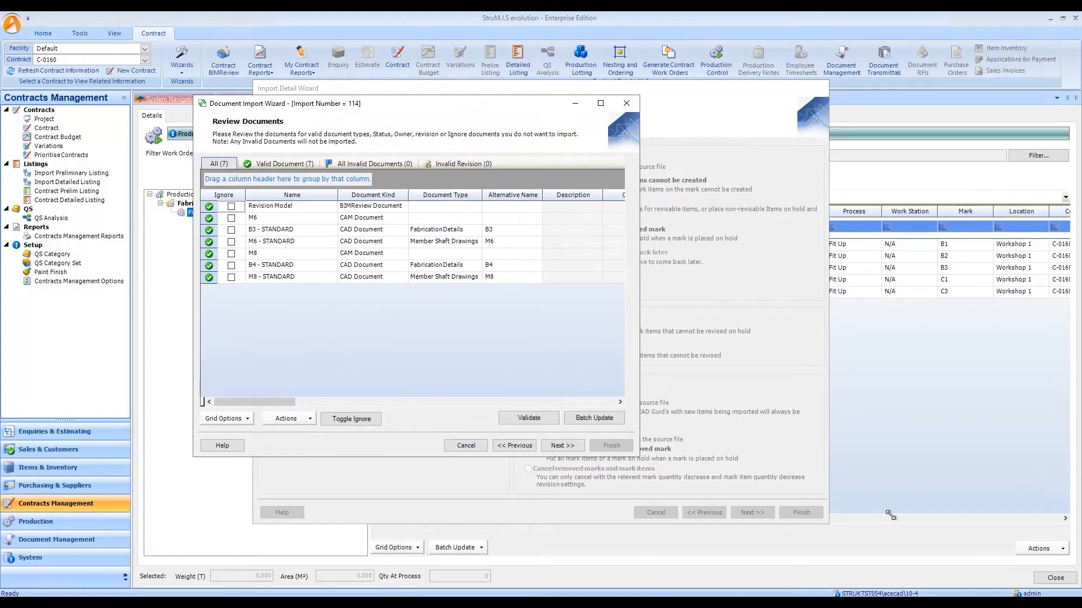
drag(639, 456, 890, 515)
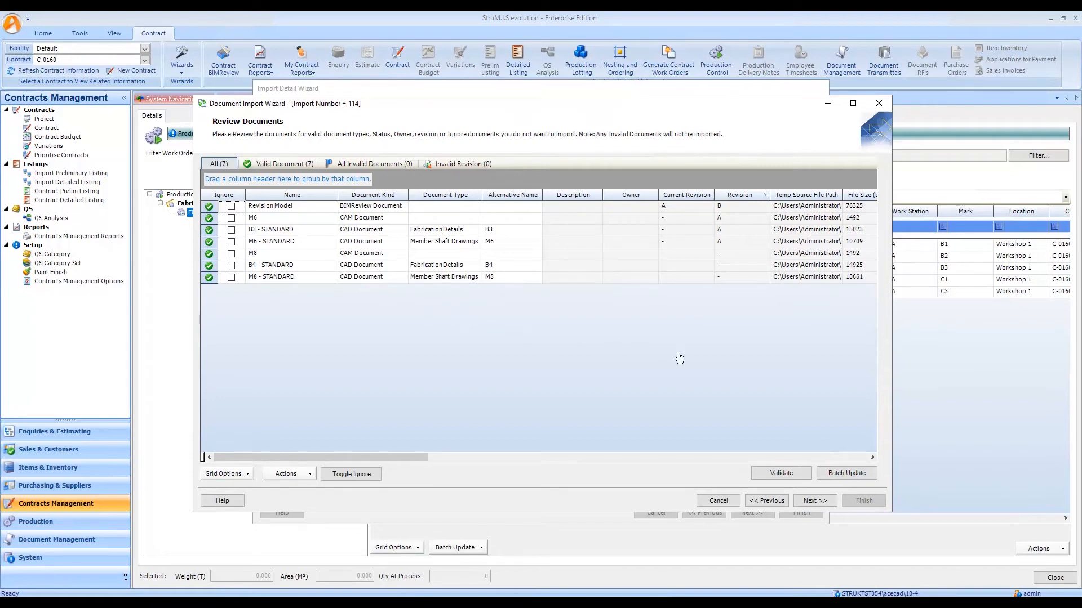
Batch update all the listed import documents to the document status Issue for Approval.
drag(209, 212, 213, 285)
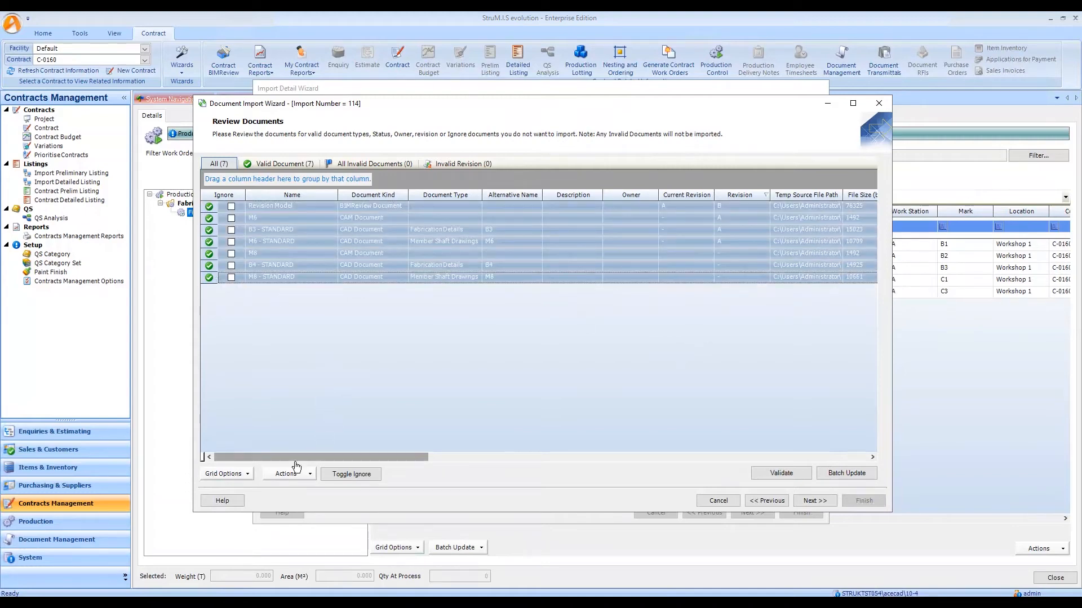
click(849, 472)
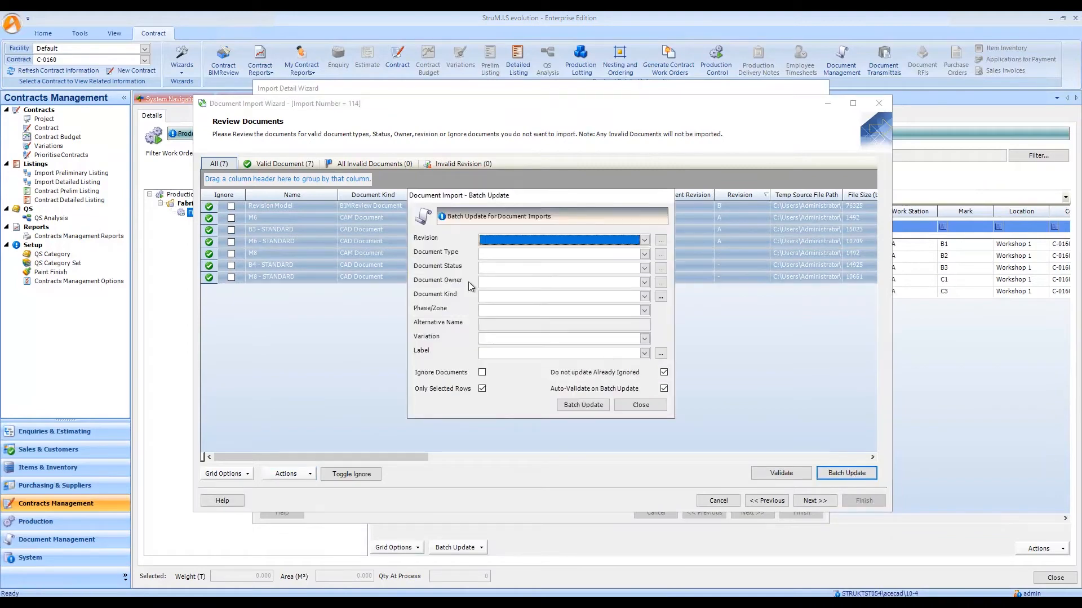
click(644, 268)
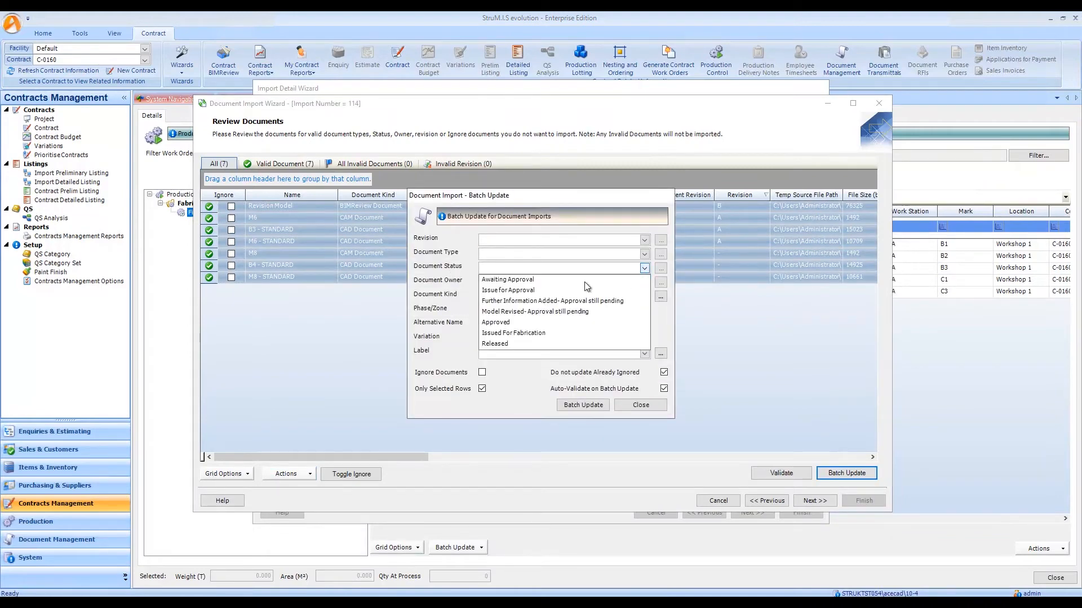
click(510, 290)
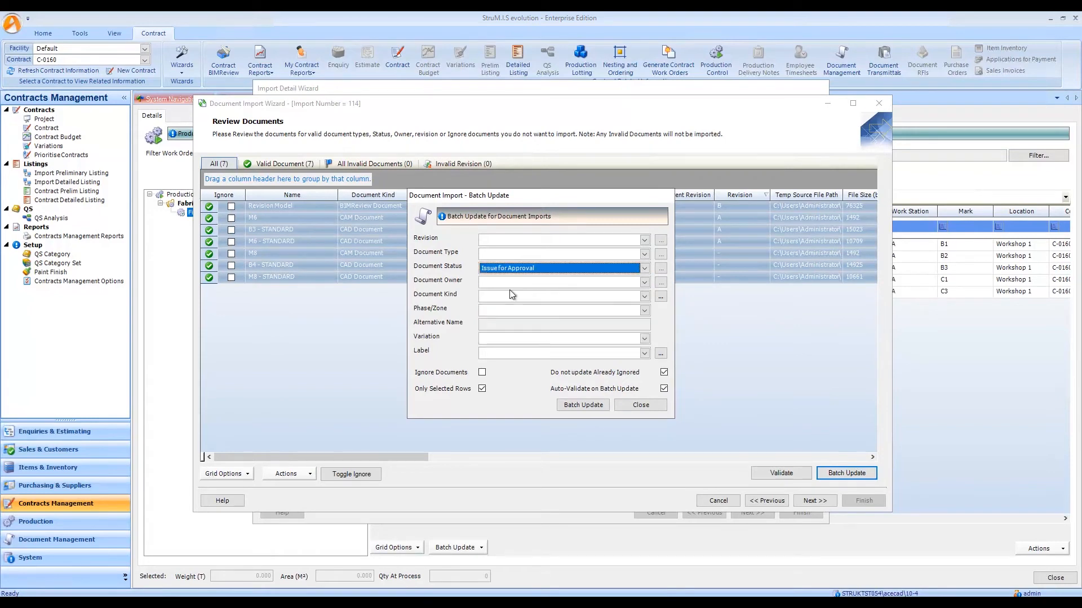
click(581, 405)
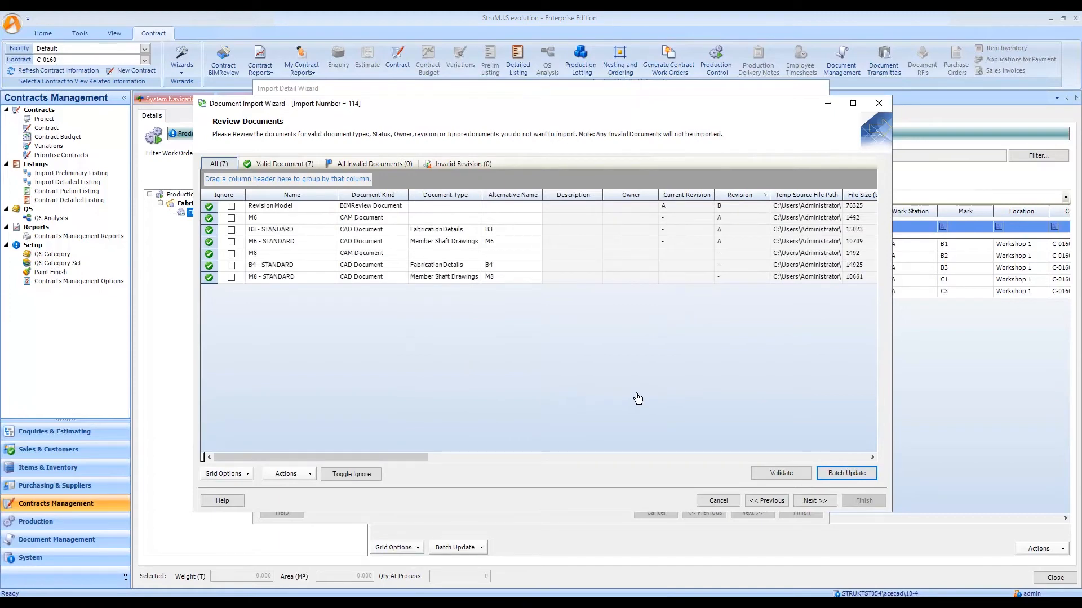
Complete the document import with milestone dates set automatically from the linked document status.
click(814, 501)
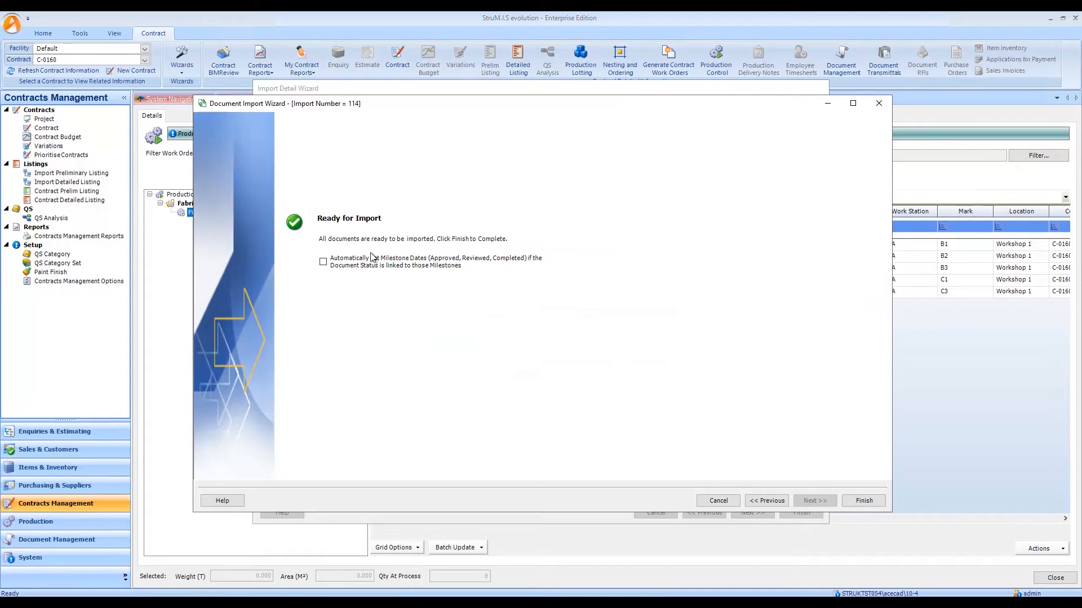
click(355, 265)
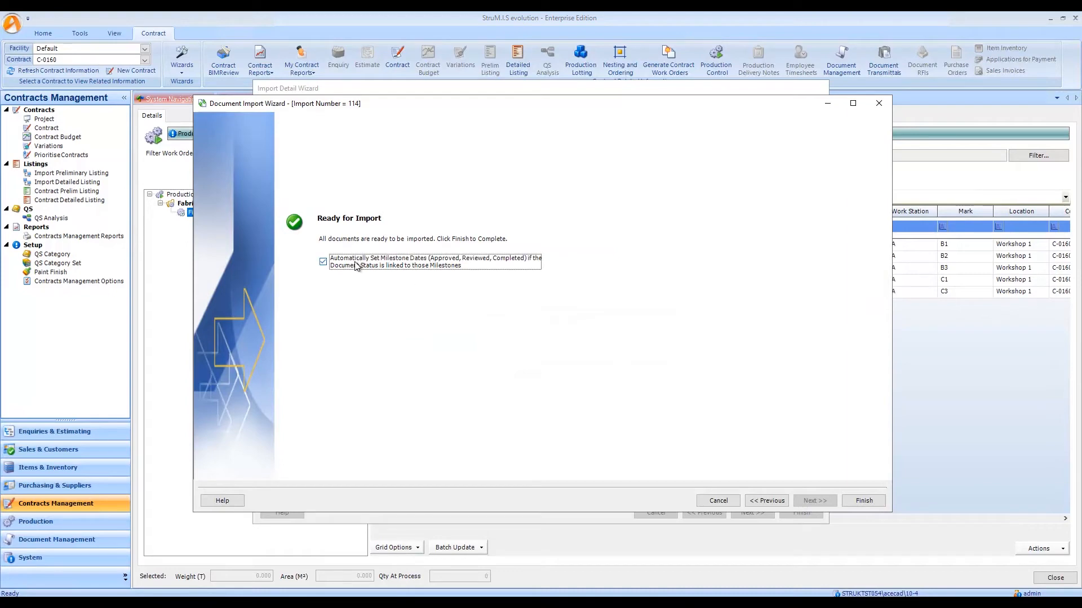
click(864, 500)
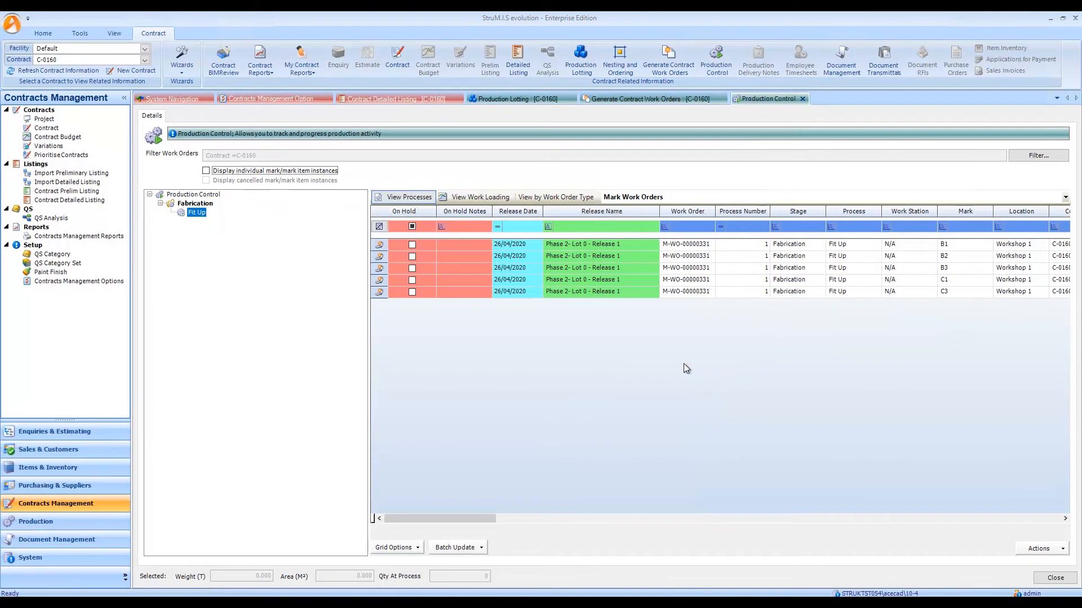
Check released mark B3's document status, received date, transmittal and revision details in Production Lotting.
click(522, 100)
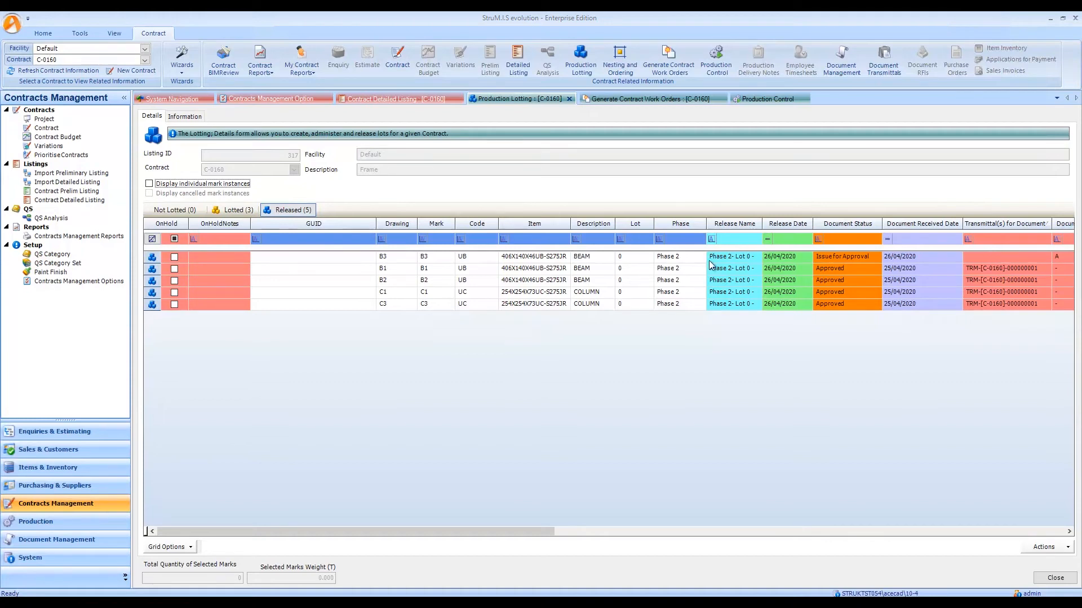
click(919, 258)
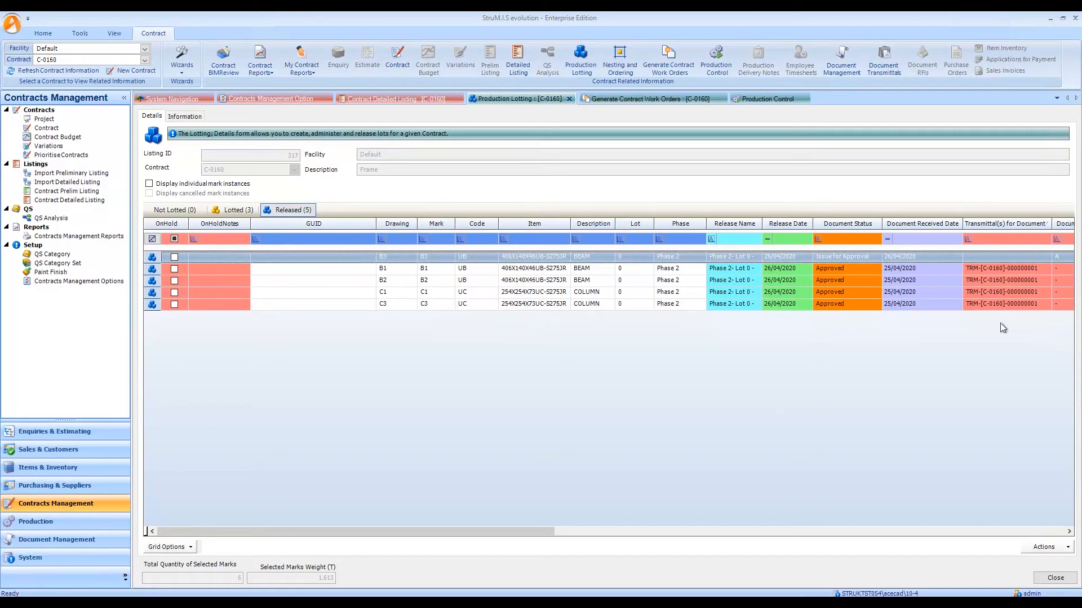
drag(497, 532, 572, 531)
click(929, 238)
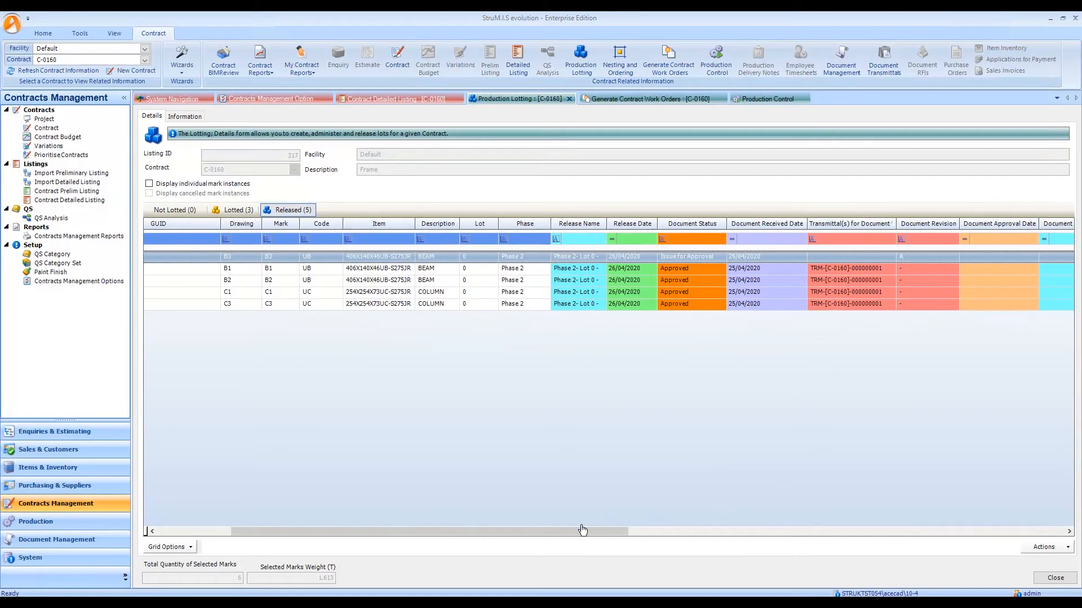
Display individual and cancelled mark instances in Production Lotting, then check the flagged released B3 instance and the lotted B4 mark.
drag(452, 534, 394, 534)
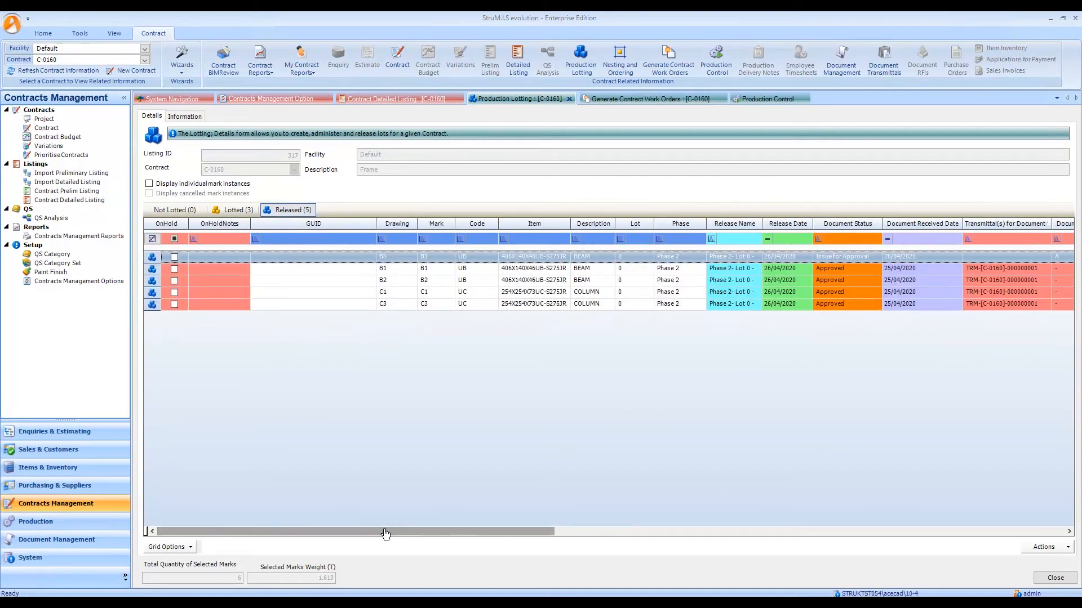
click(167, 187)
click(150, 194)
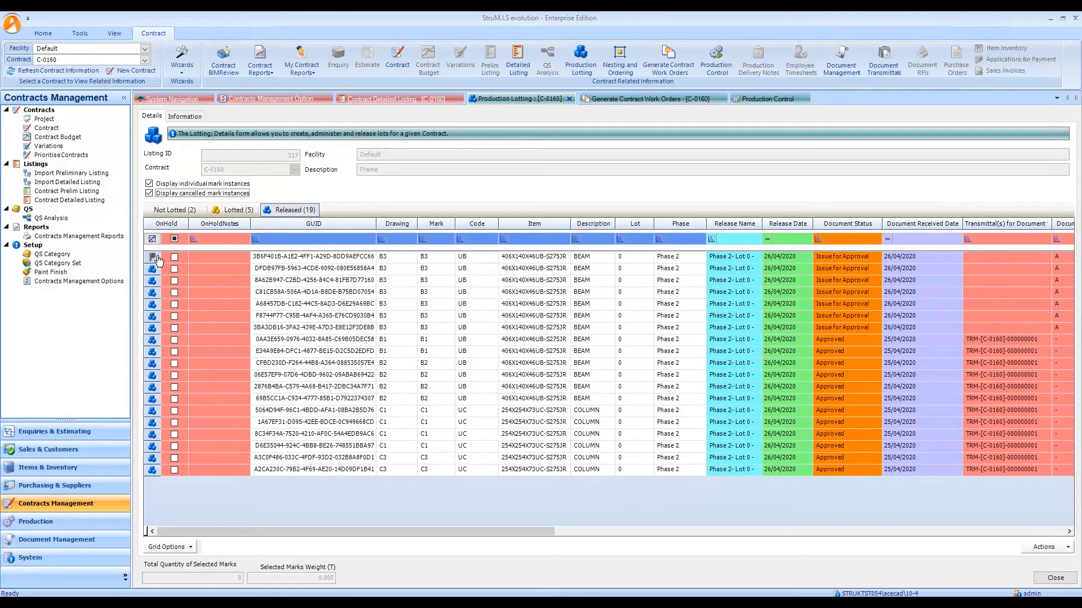
click(158, 260)
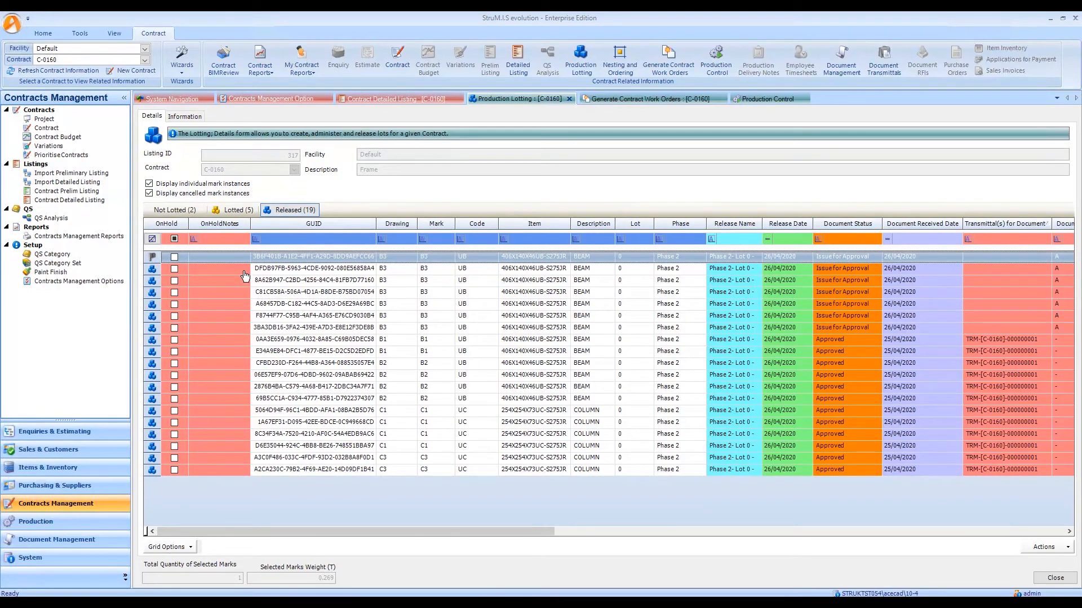
mouse_move(157, 269)
mouse_down()
mouse_move(163, 329)
mouse_move(165, 270)
mouse_up()
click(237, 212)
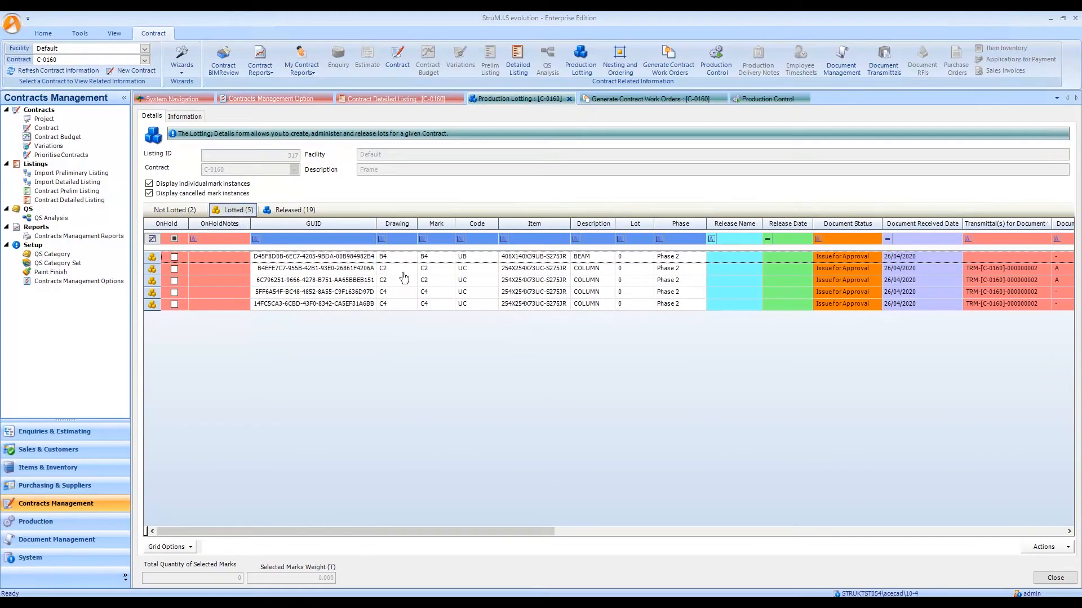
click(433, 260)
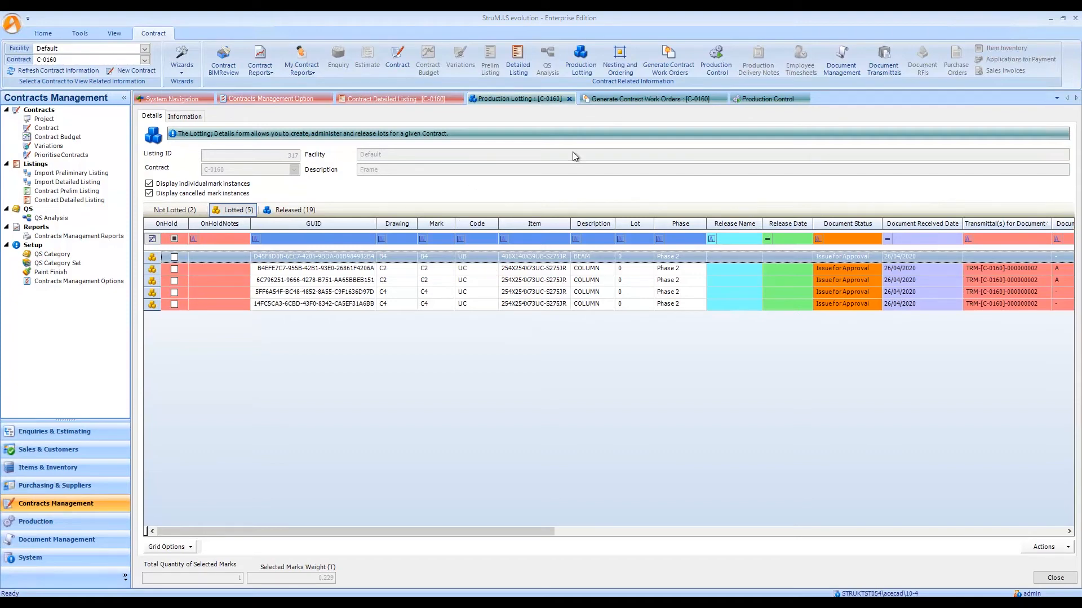
Check B3's issued mark items in Generate Contract Work Orders, displaying individual and cancelled mark item instances.
click(645, 103)
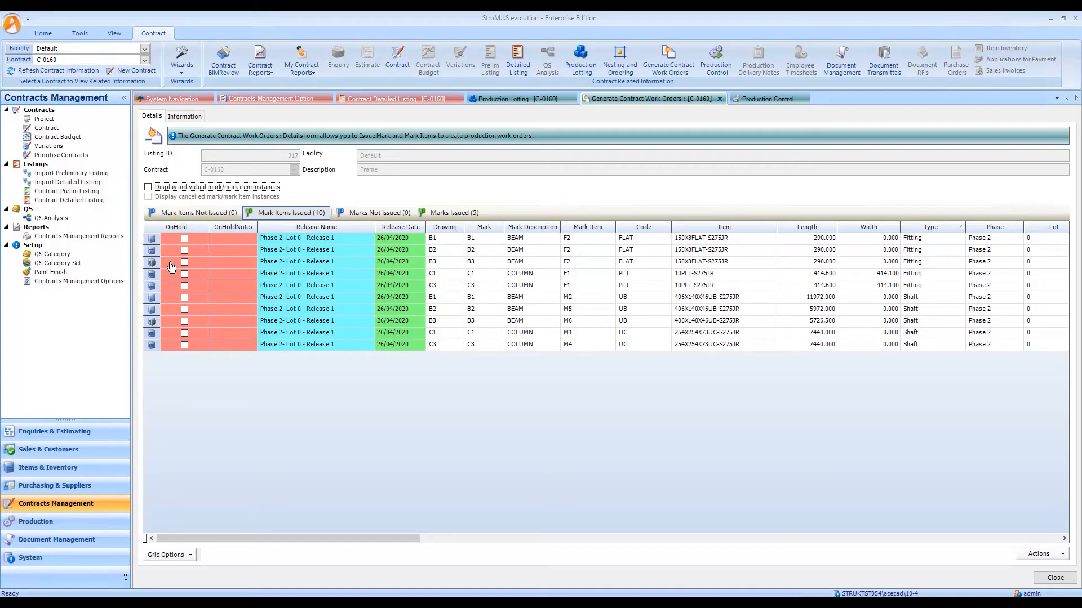
click(454, 266)
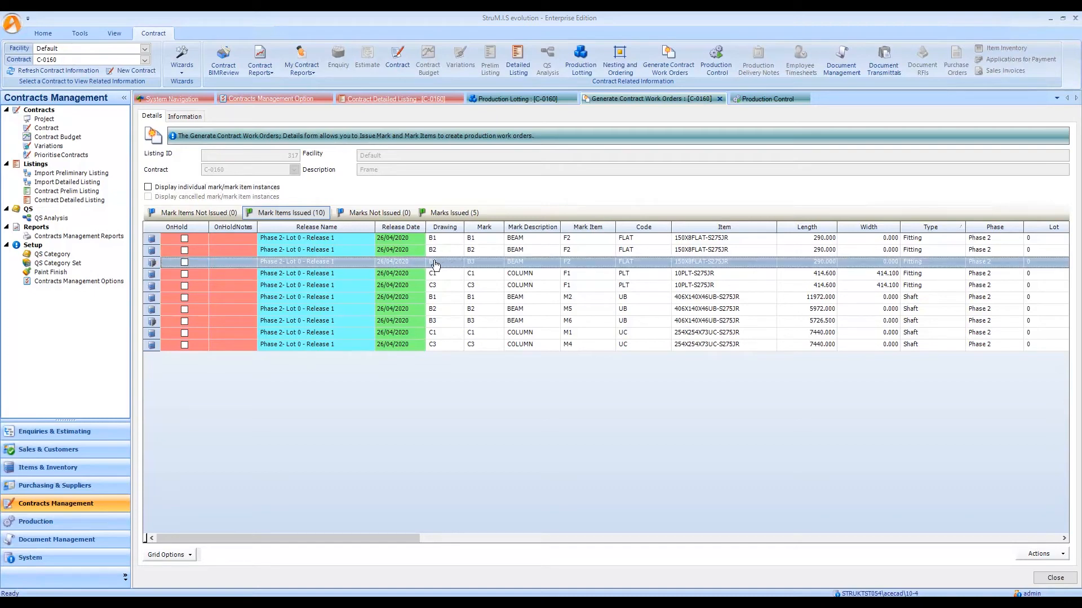
click(432, 322)
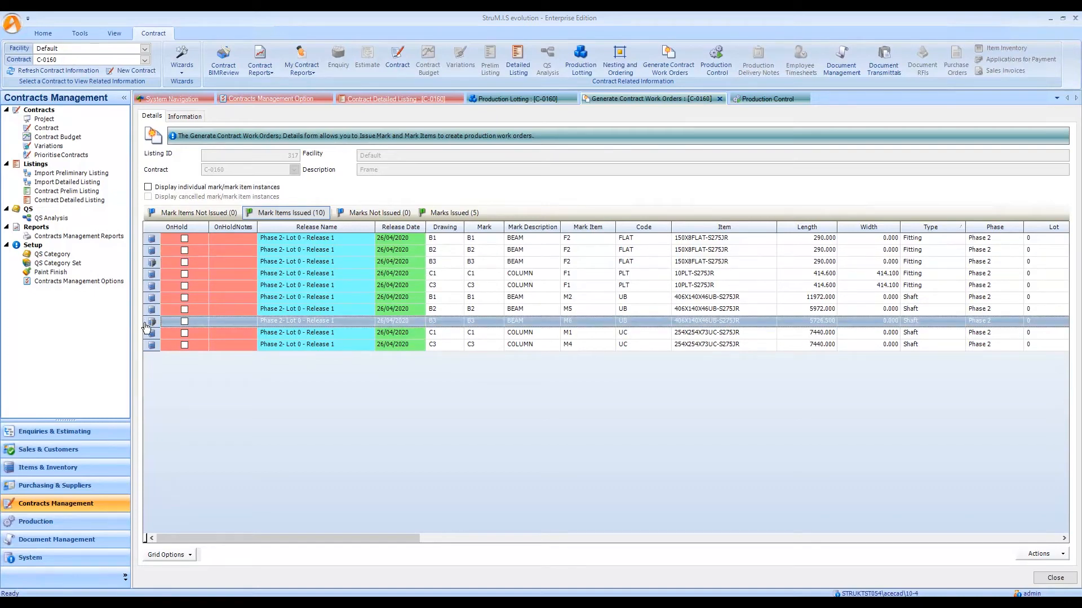
click(148, 187)
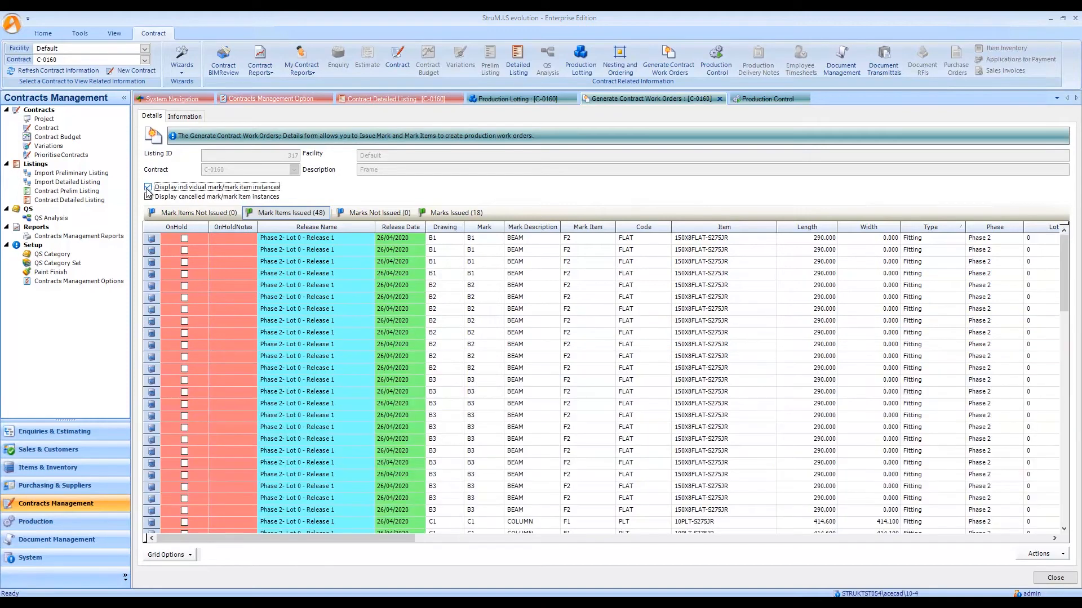
click(147, 197)
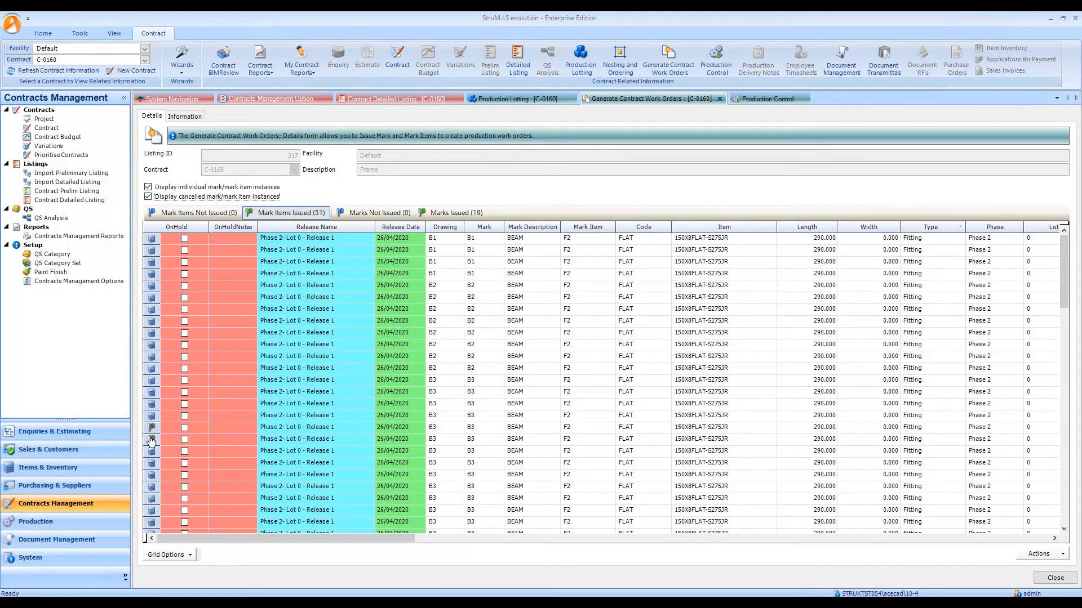
Examine the flagged instances of B3's mark items F2 and M6, and the flagged B3 instance among the issued marks.
drag(157, 431, 157, 439)
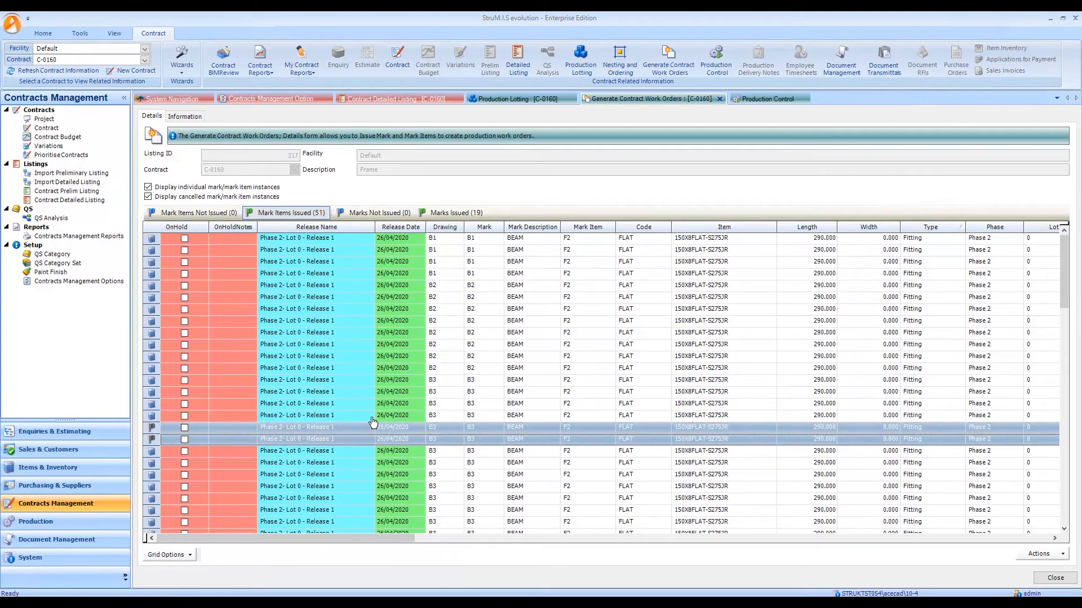
scroll(373, 422, down, 1)
scroll(372, 422, down, 1)
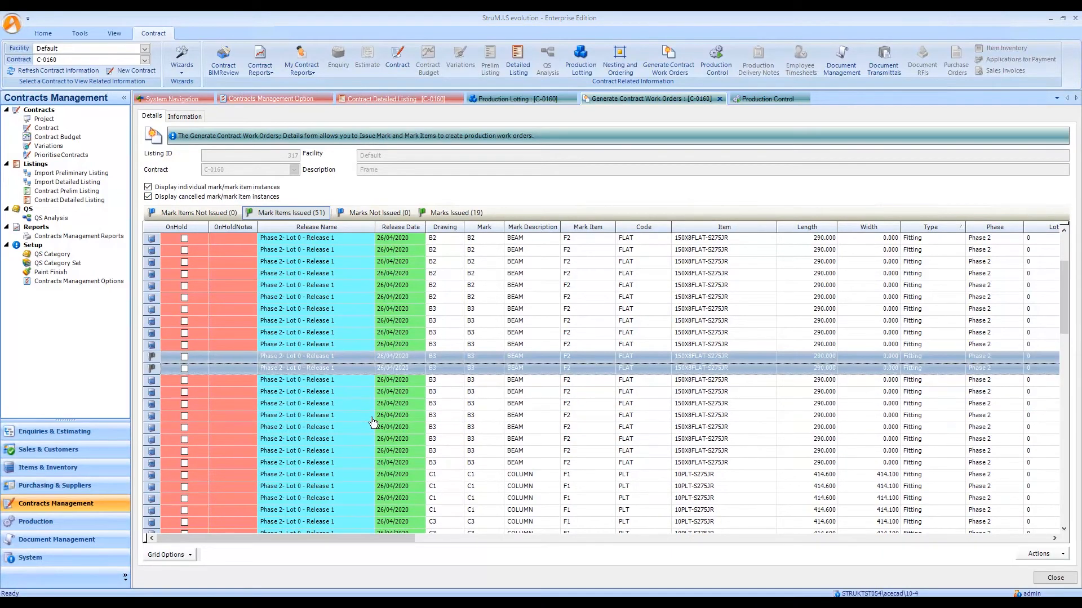
scroll(373, 422, down, 6)
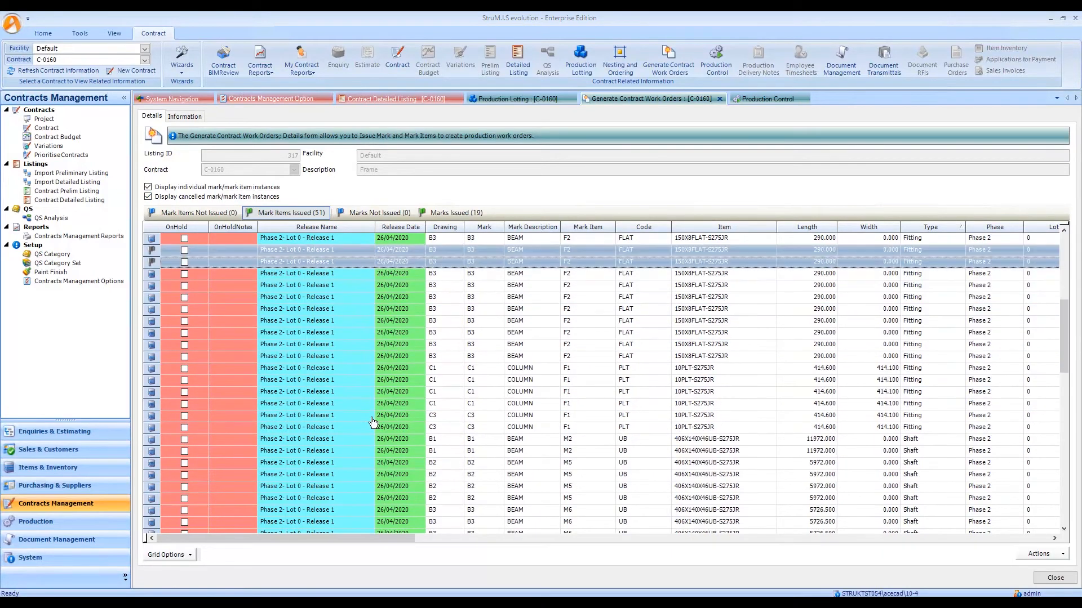
click(152, 454)
scroll(280, 376, up, 1)
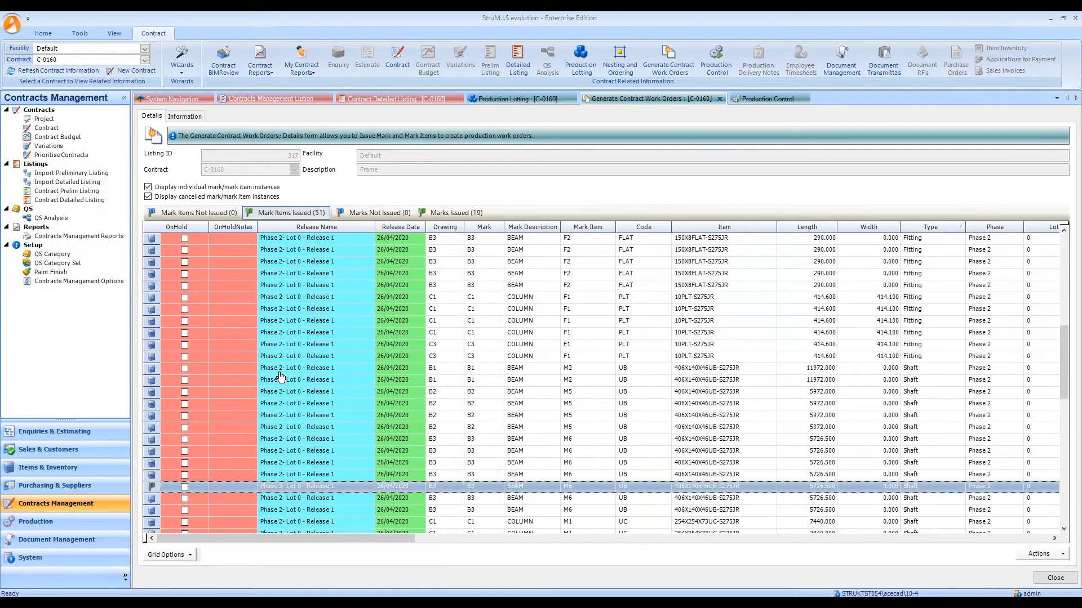
scroll(280, 376, up, 6)
scroll(280, 377, up, 1)
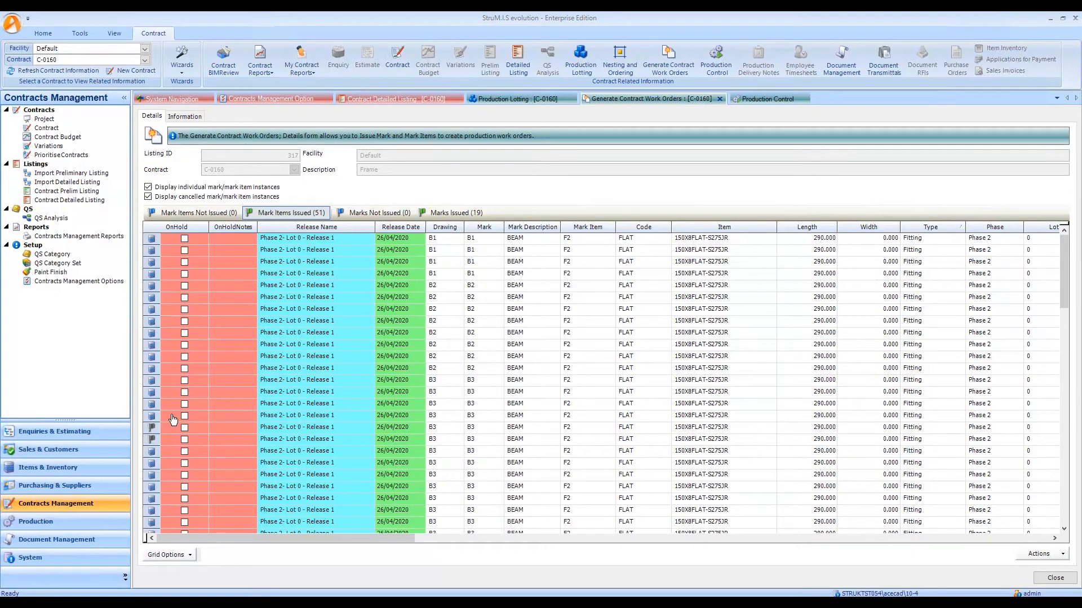
click(464, 217)
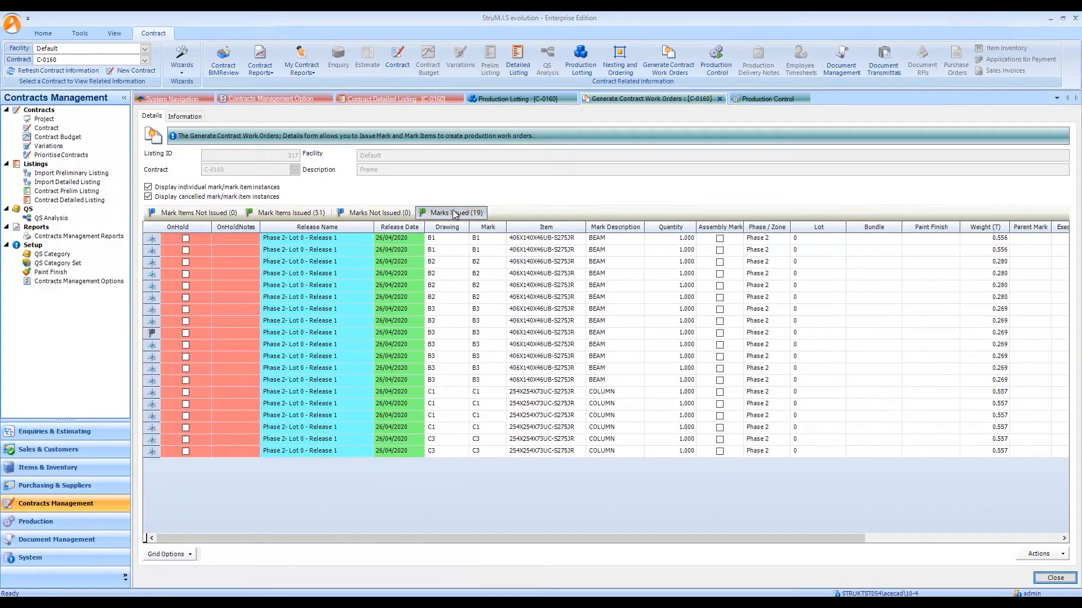
click(361, 333)
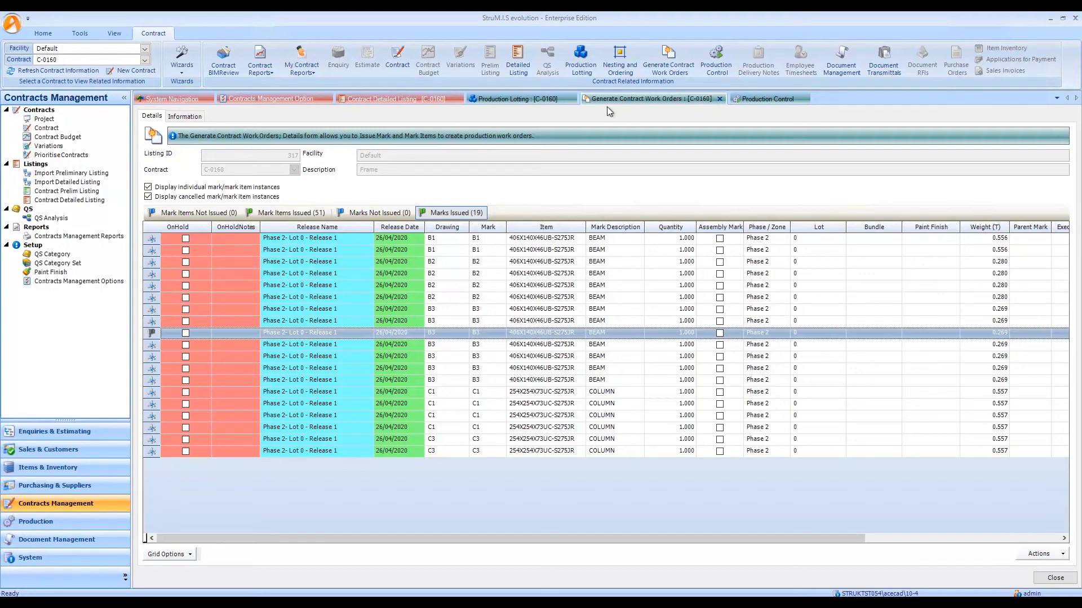
Display individual and cancelled instances of the Fit Up mark work orders in Production Control and check the flagged B3 instance.
click(777, 100)
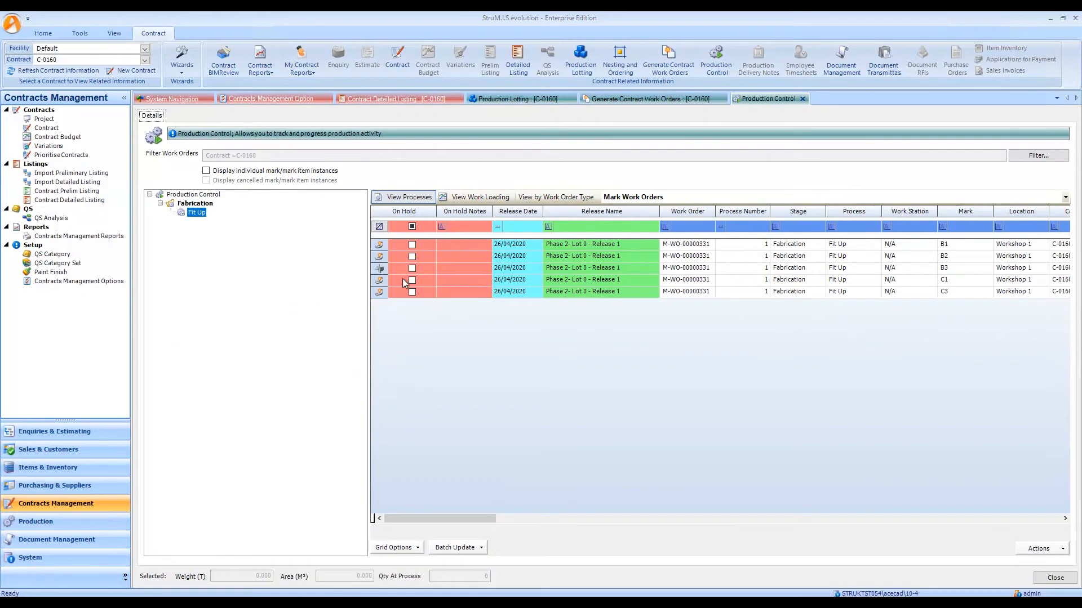
mouse_move(380, 274)
click(209, 172)
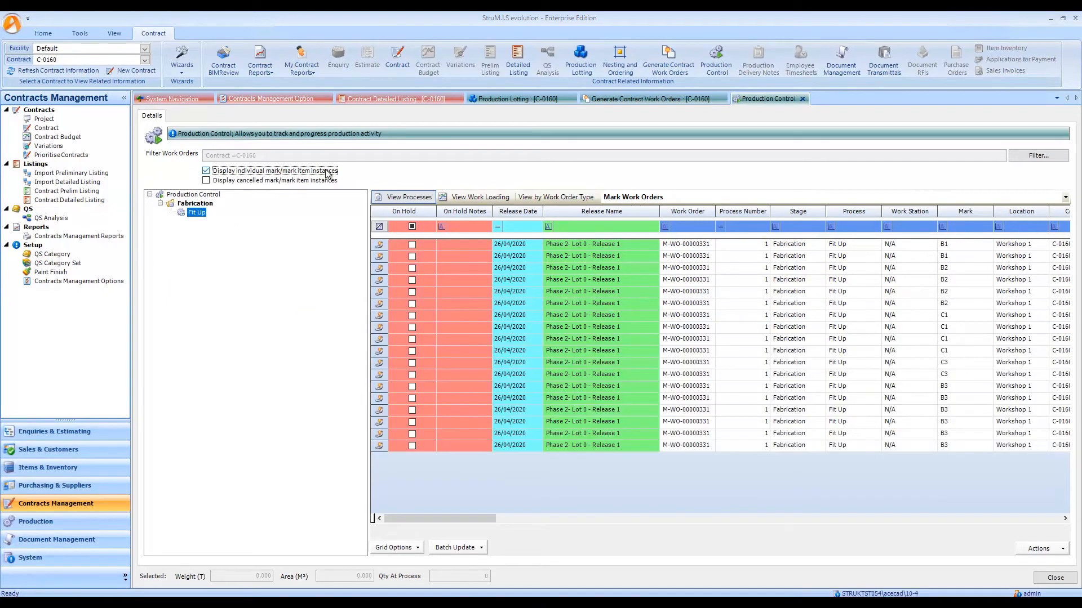
click(206, 181)
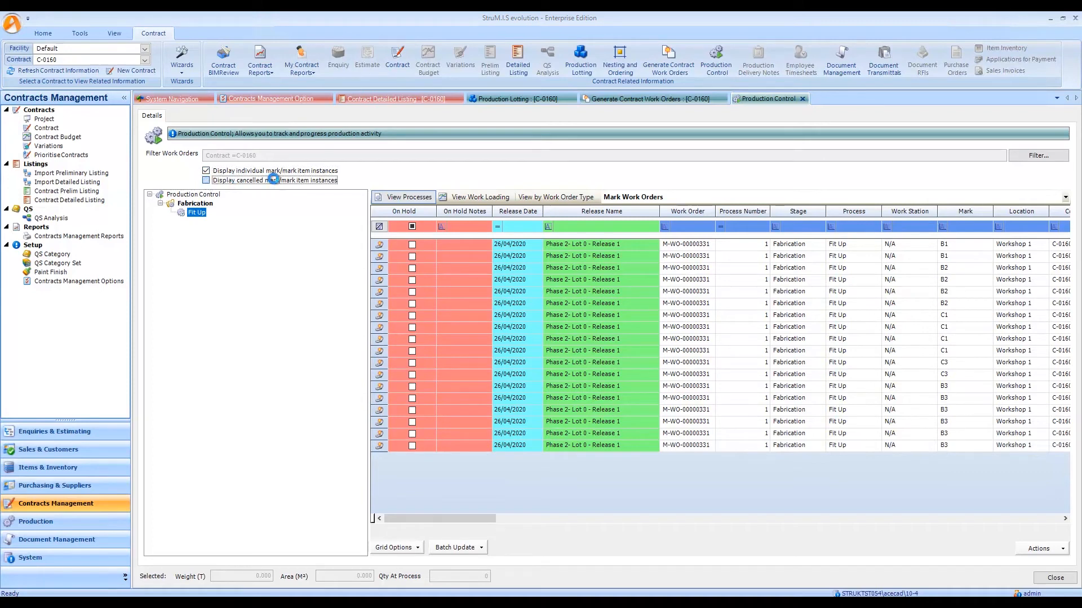
click(380, 422)
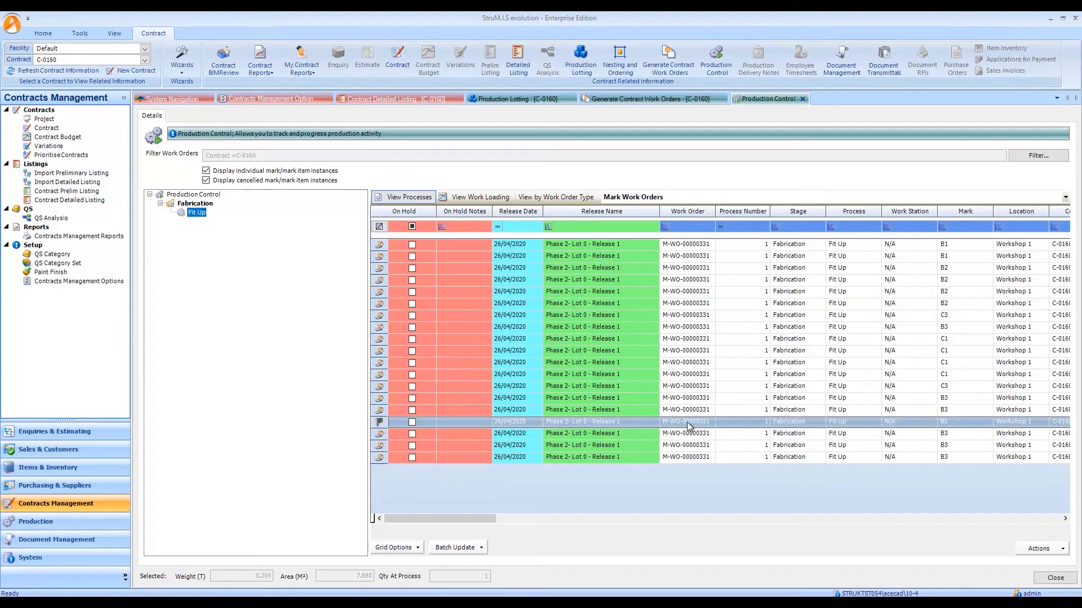
Check the flagged instances in the Cutting process of the Mark Item Work Orders, then close Production Control.
mouse_move(382, 428)
click(660, 203)
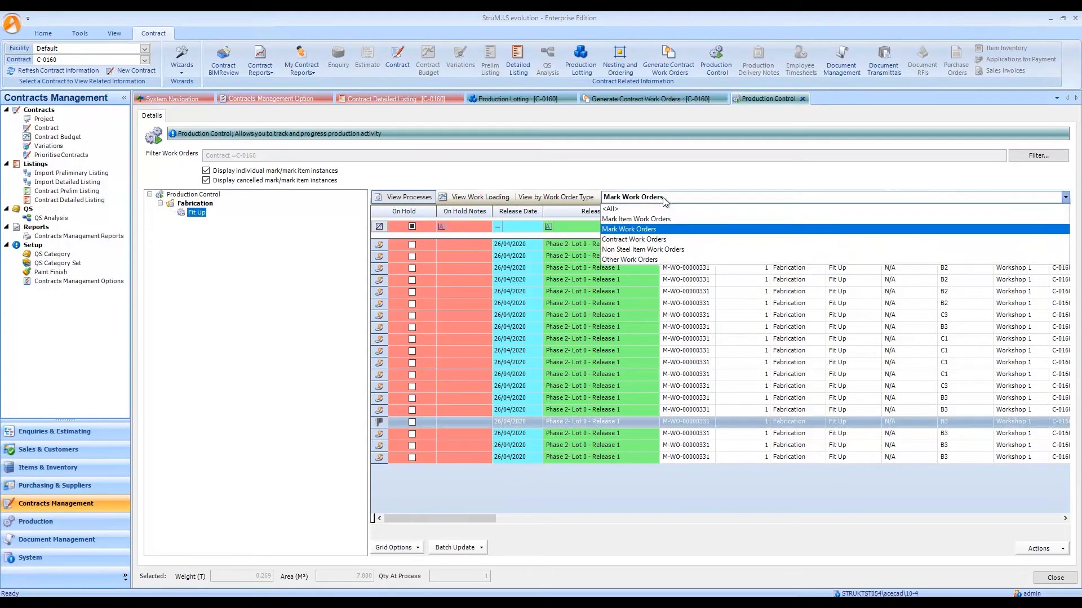
click(632, 218)
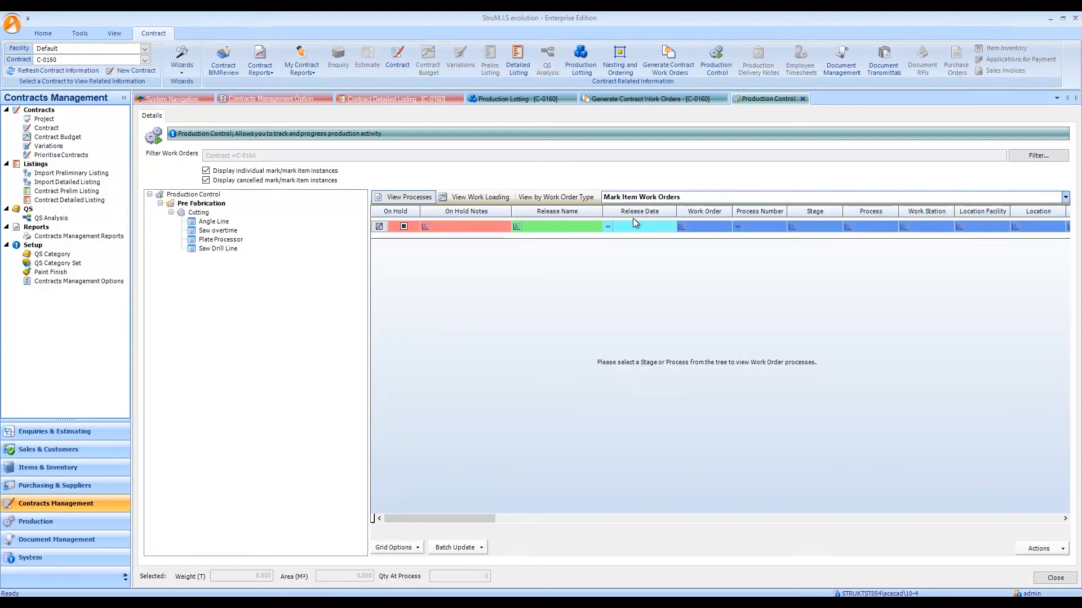
click(201, 211)
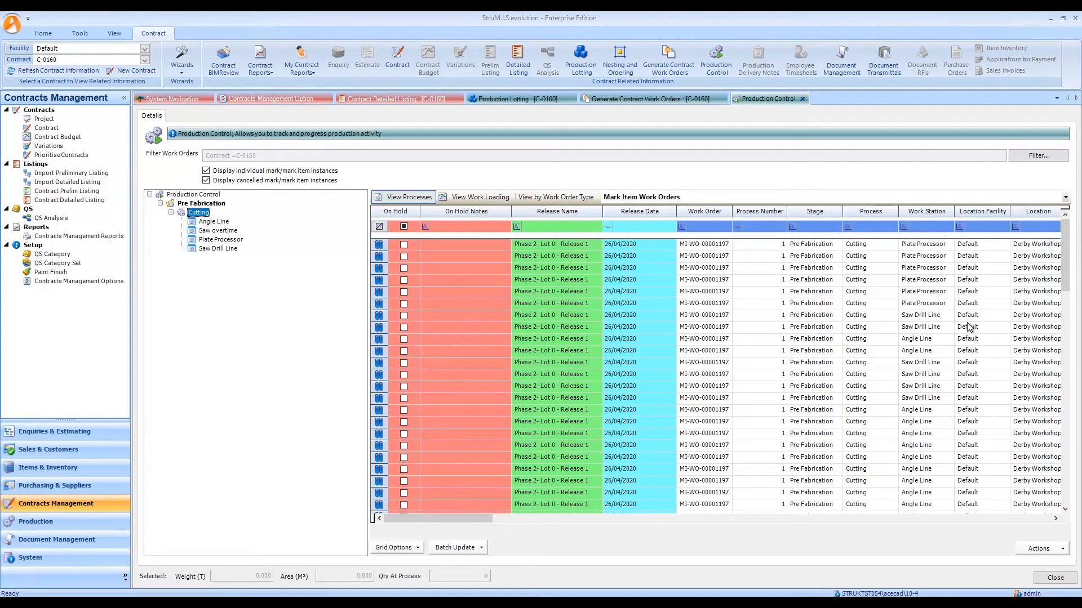
drag(1068, 273, 1067, 338)
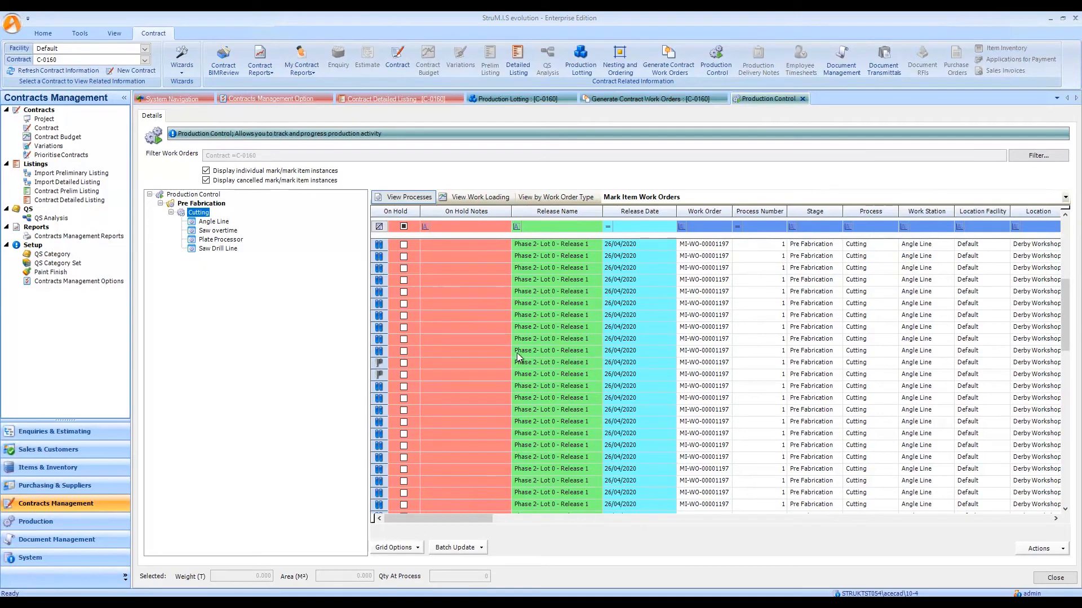
drag(378, 365, 379, 375)
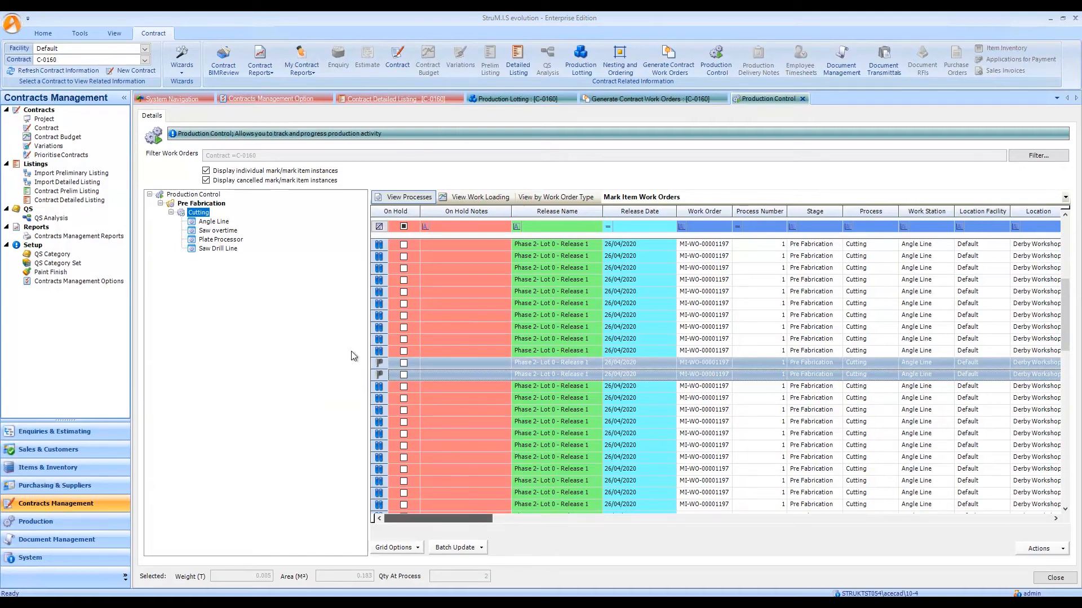
drag(502, 518, 403, 483)
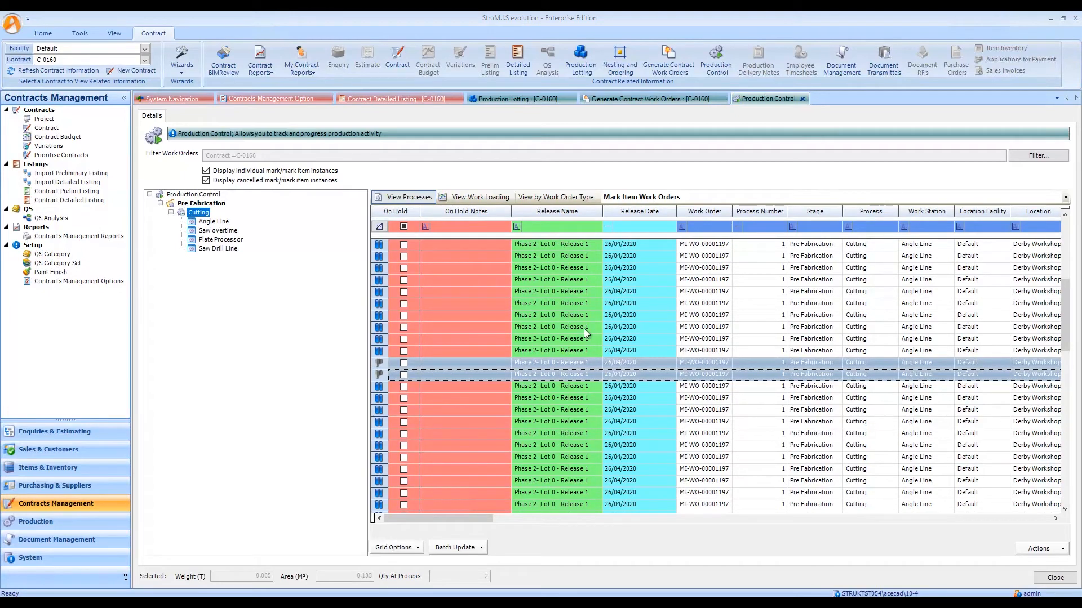
click(803, 100)
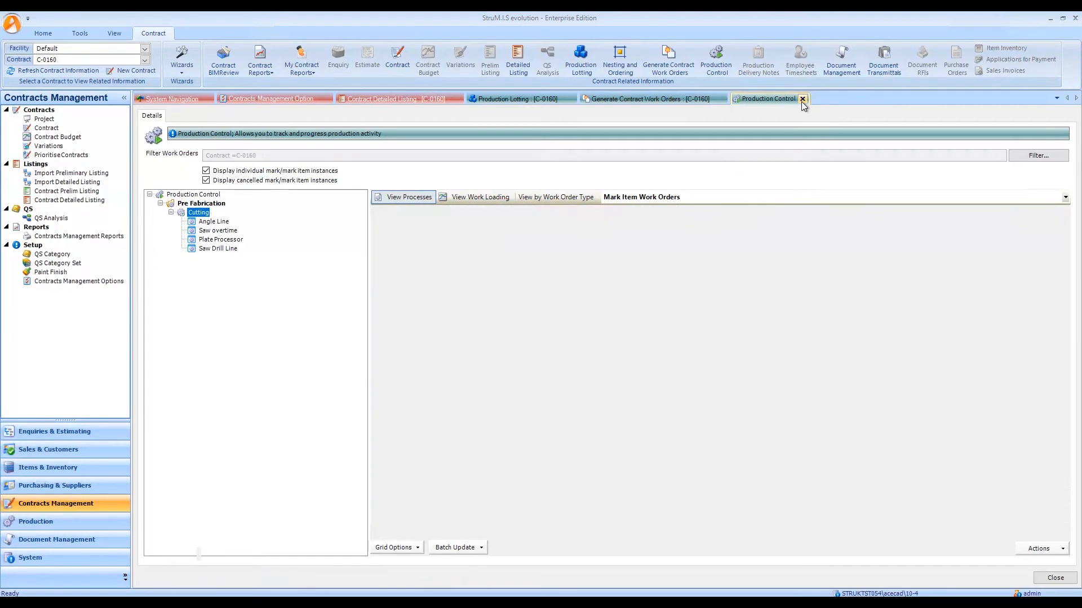
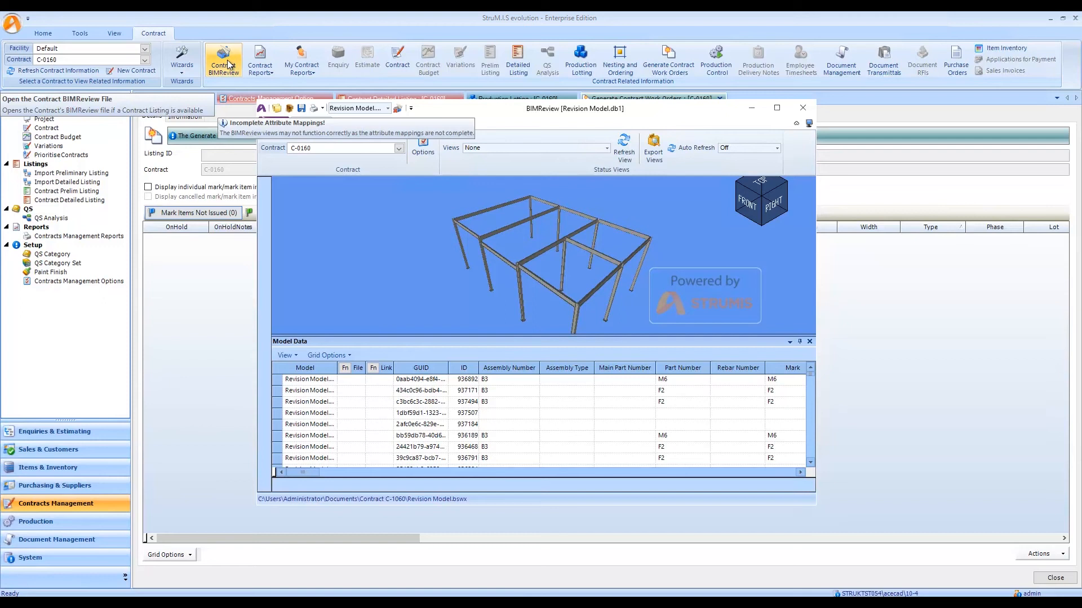
Display the Contract Material Requirements - Covered status view for C-0160 and inspect the model.
click(607, 148)
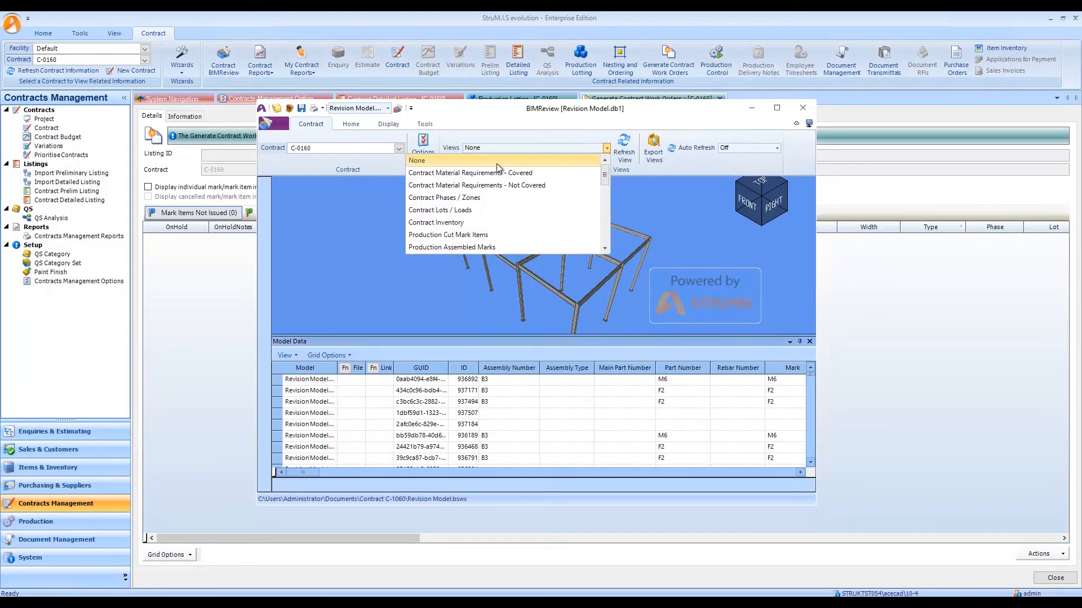
click(455, 173)
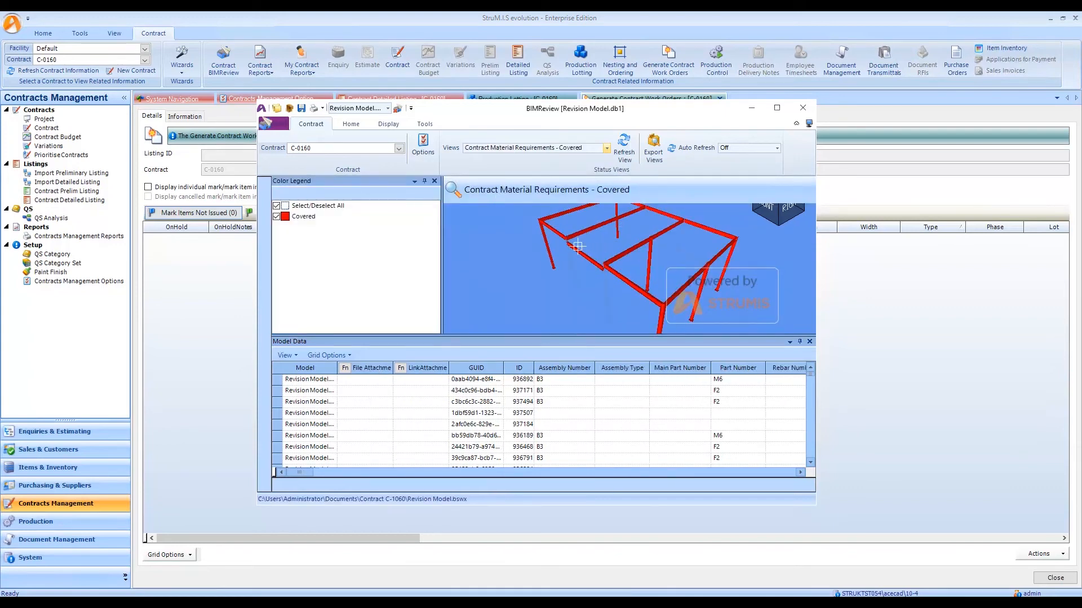
drag(563, 275, 585, 271)
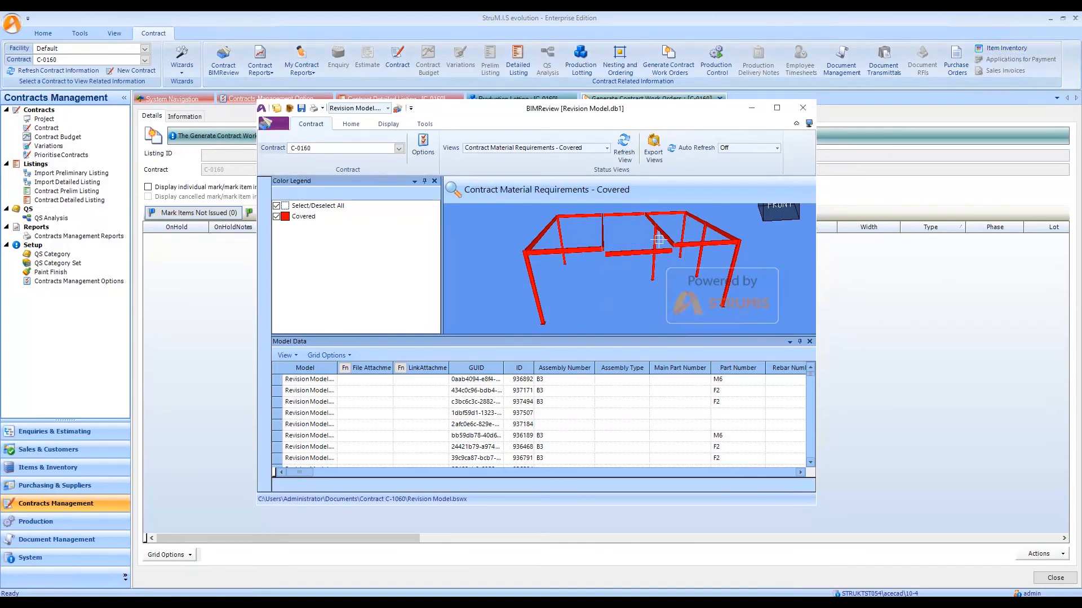
drag(659, 240, 651, 239)
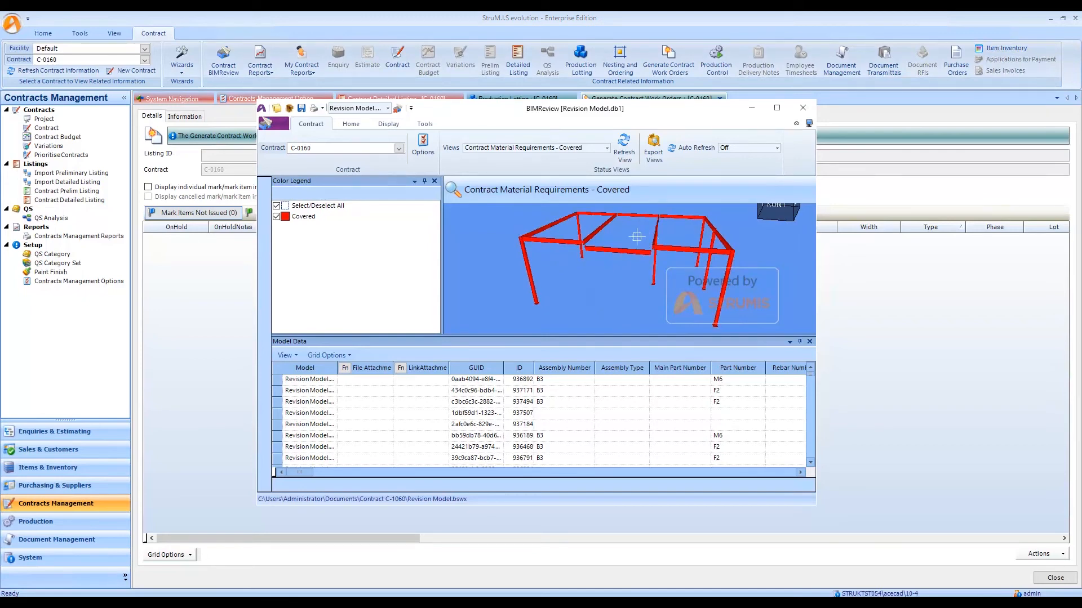
Switch the model's status view to Contract Mark Items by Production Process.
click(606, 148)
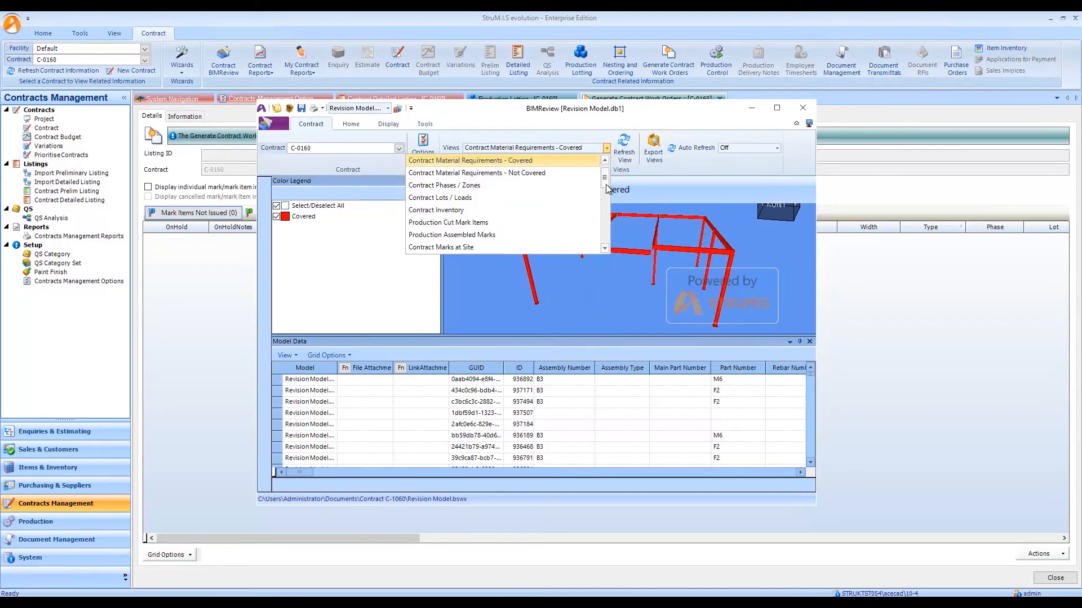
drag(604, 178, 603, 202)
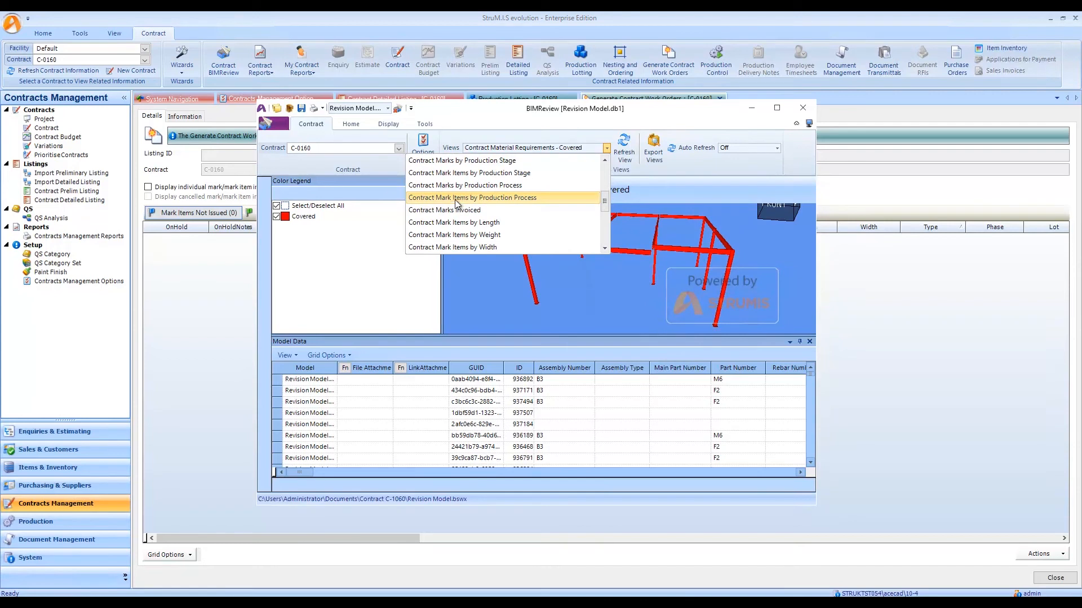
click(458, 198)
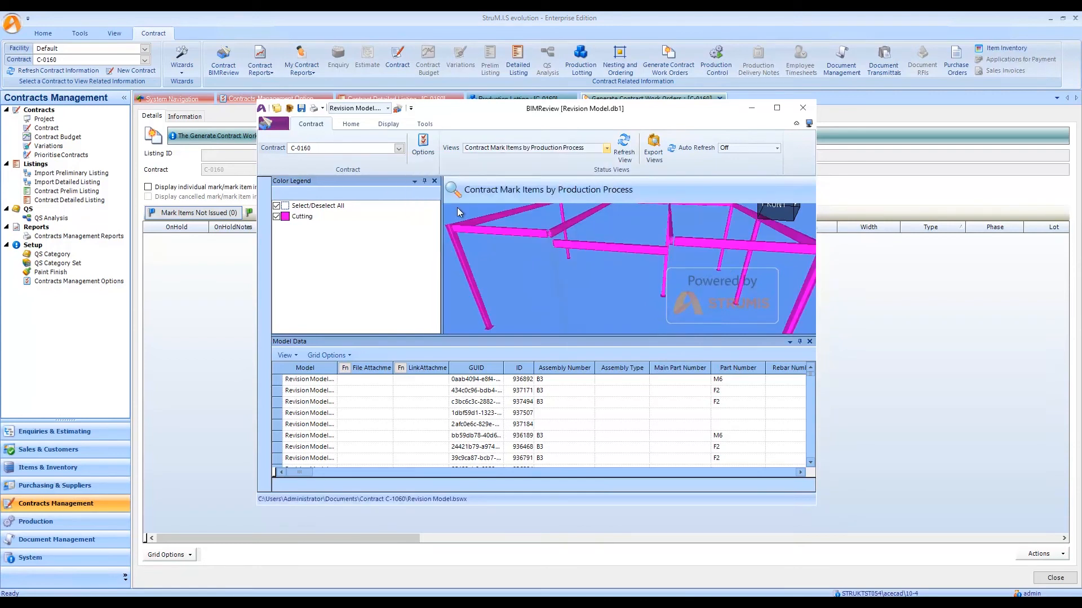
Check the model in the Contract Marks by Production Process view, then close BIMReview.
click(606, 149)
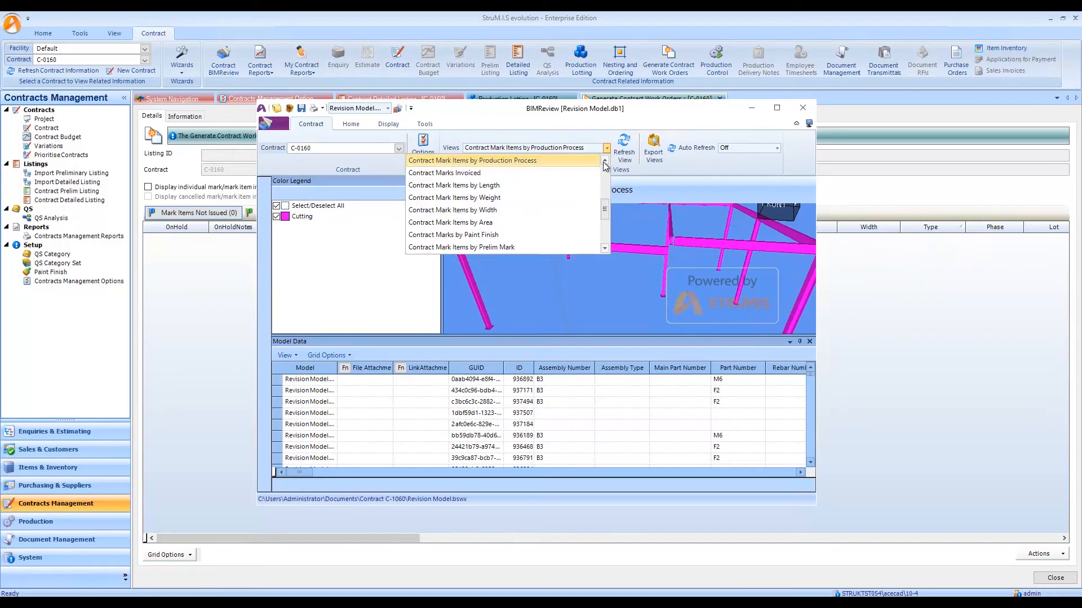
click(605, 161)
click(605, 160)
click(605, 161)
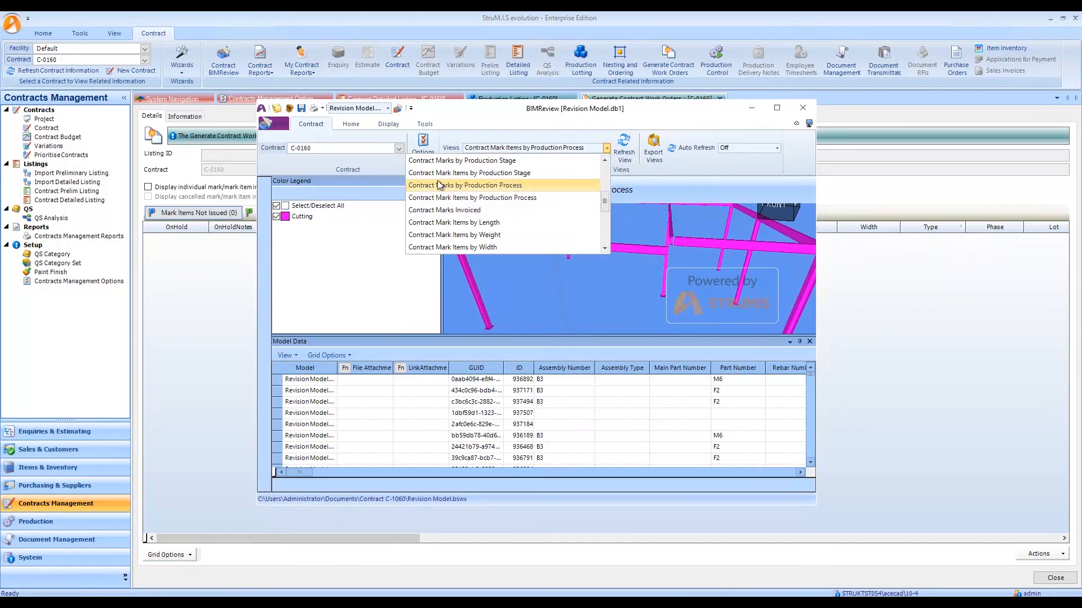
click(475, 188)
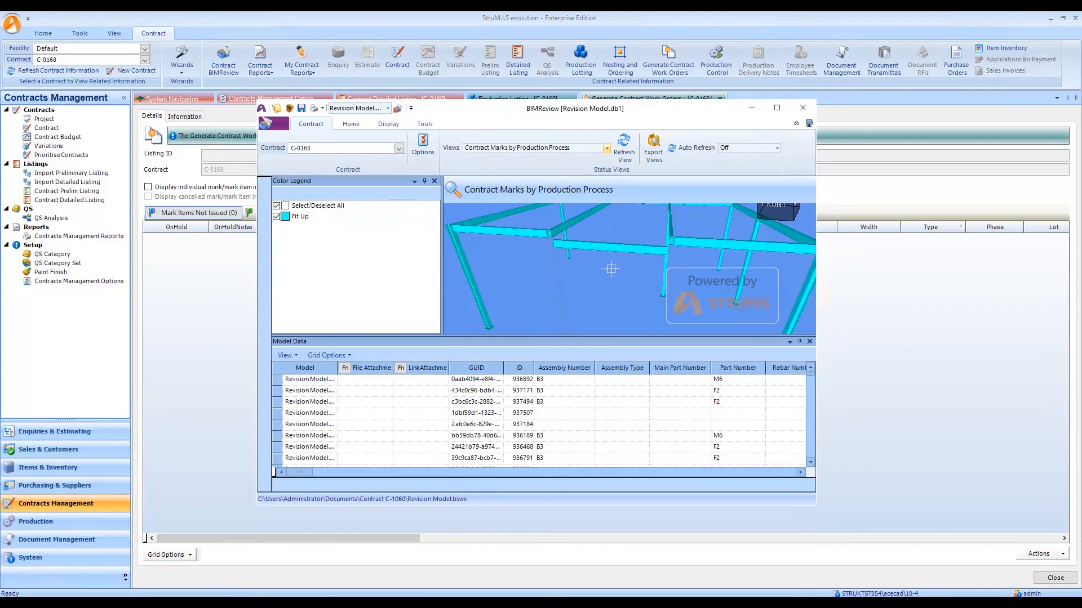
click(803, 111)
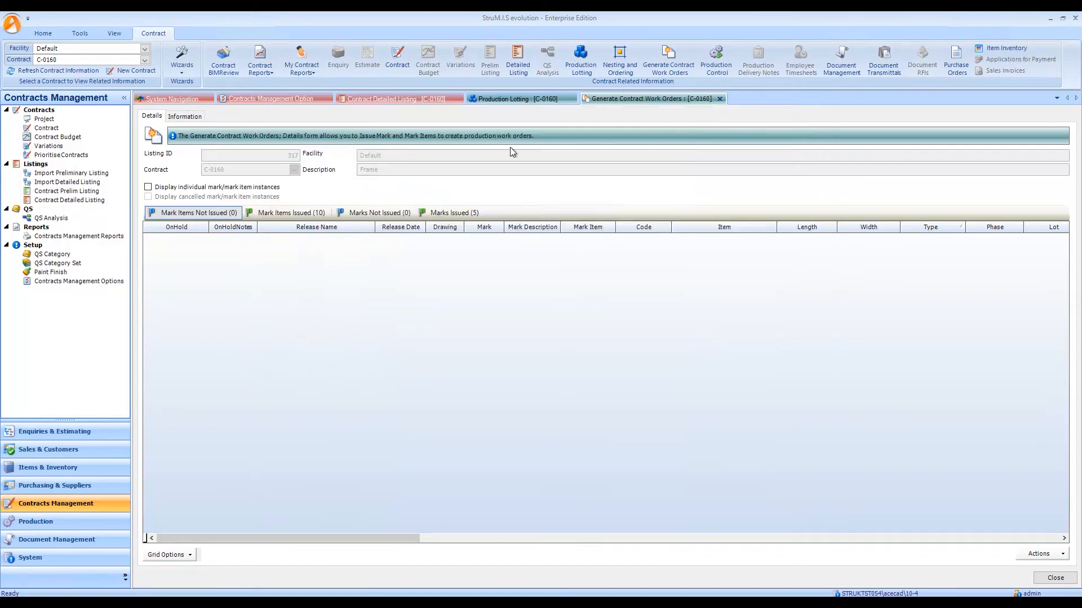
Start a detailed listing import for contract C-0160 using the BIMReview Detailed Listing Import Interface.
click(186, 59)
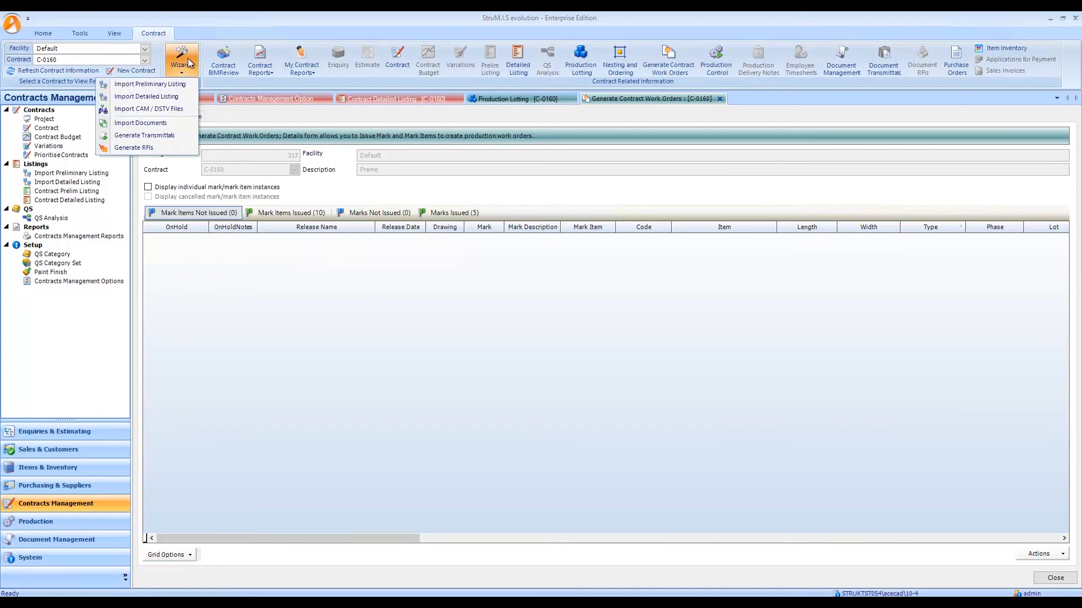
click(158, 98)
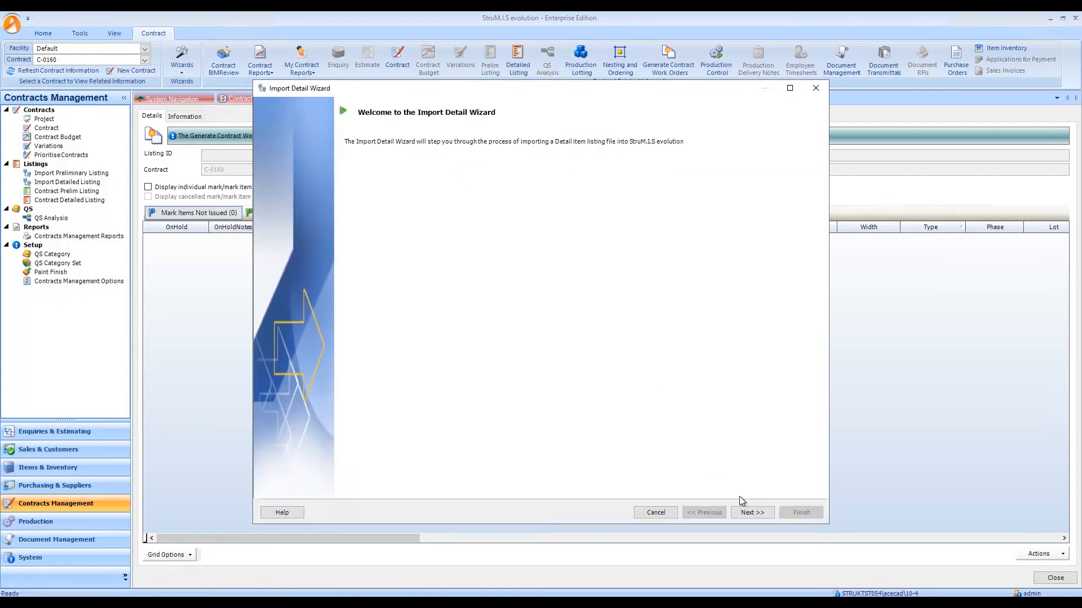
click(753, 514)
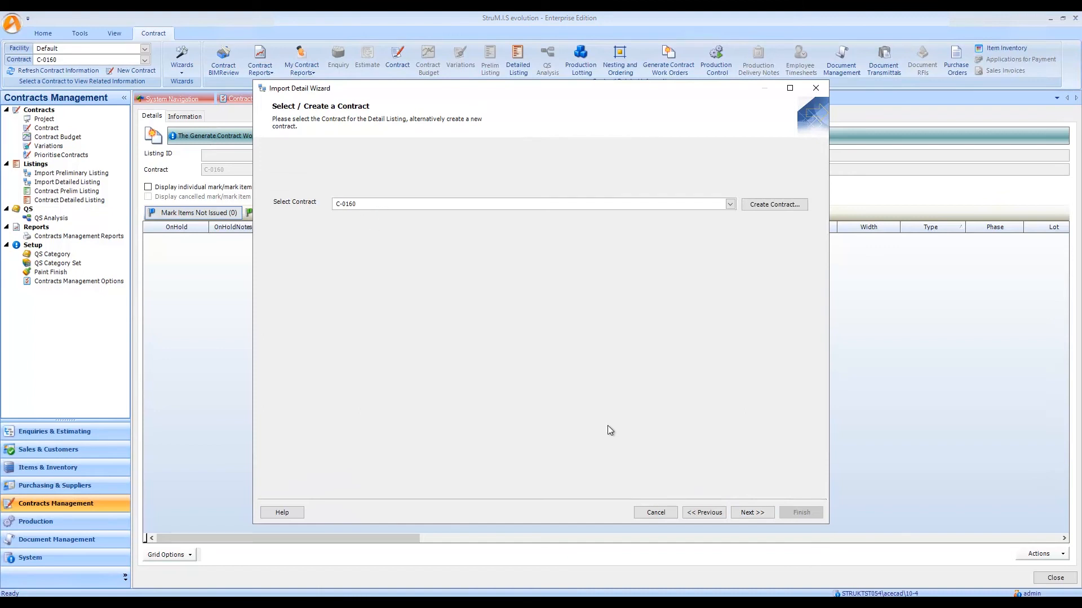
click(752, 511)
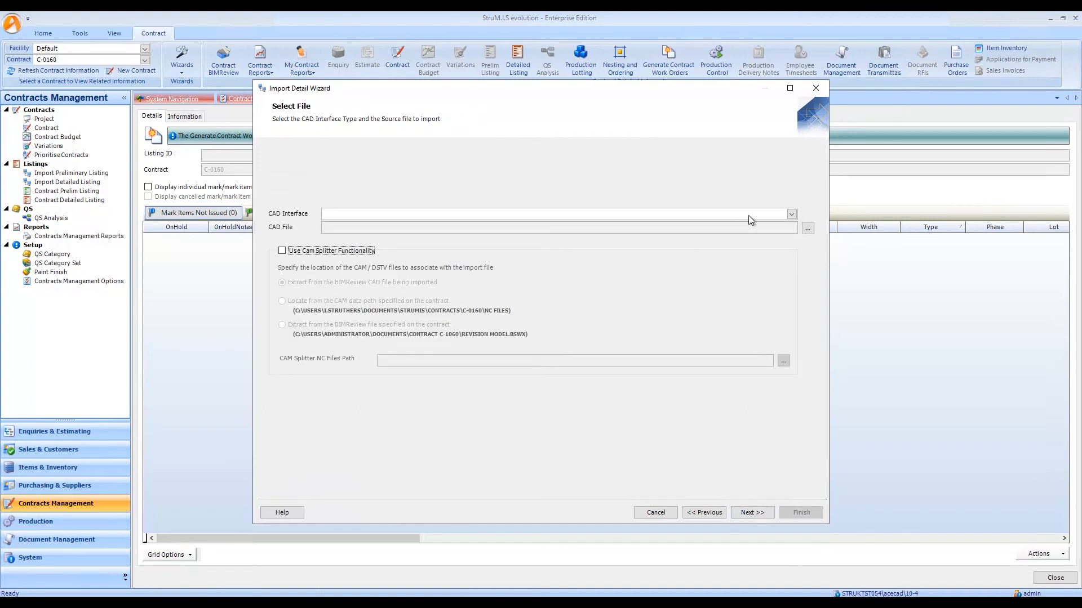
click(791, 215)
click(401, 226)
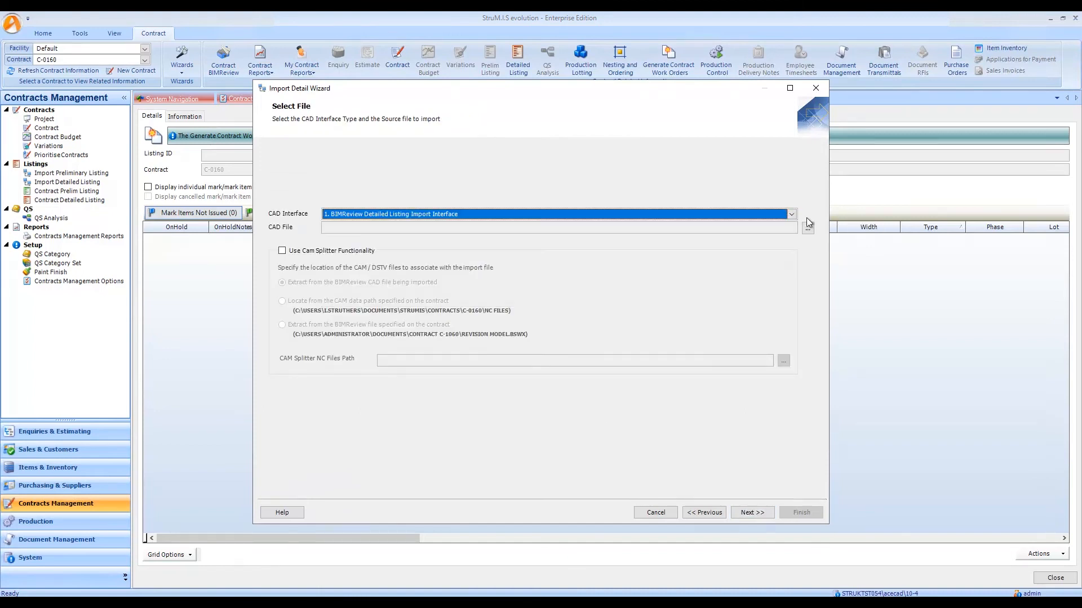
Load Revision Model.bswx from the Import 4 Model folder and proceed through the item listing to the revisions.
click(807, 228)
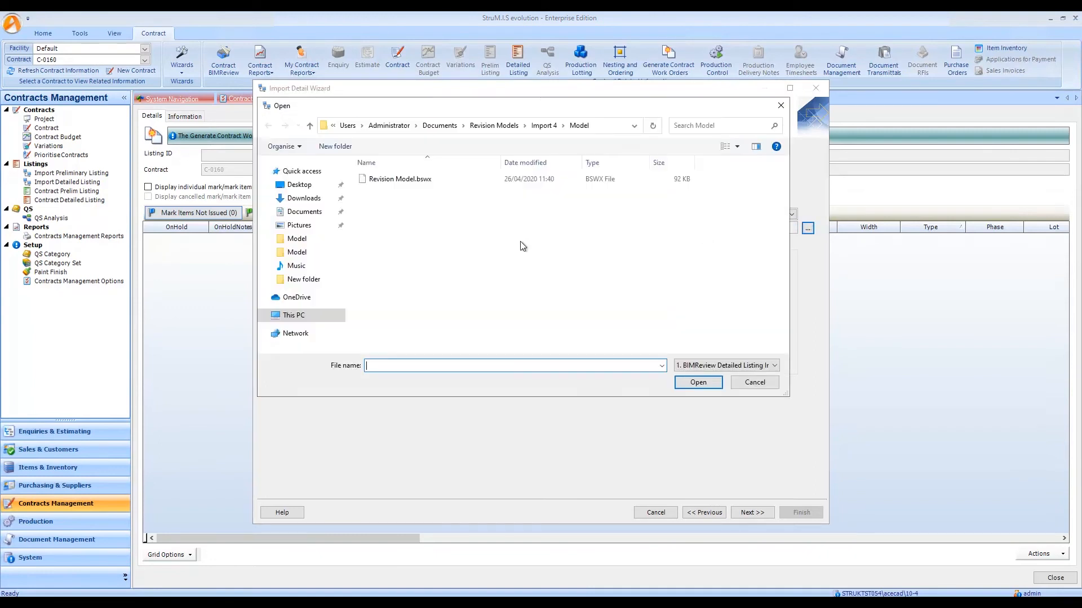
click(397, 180)
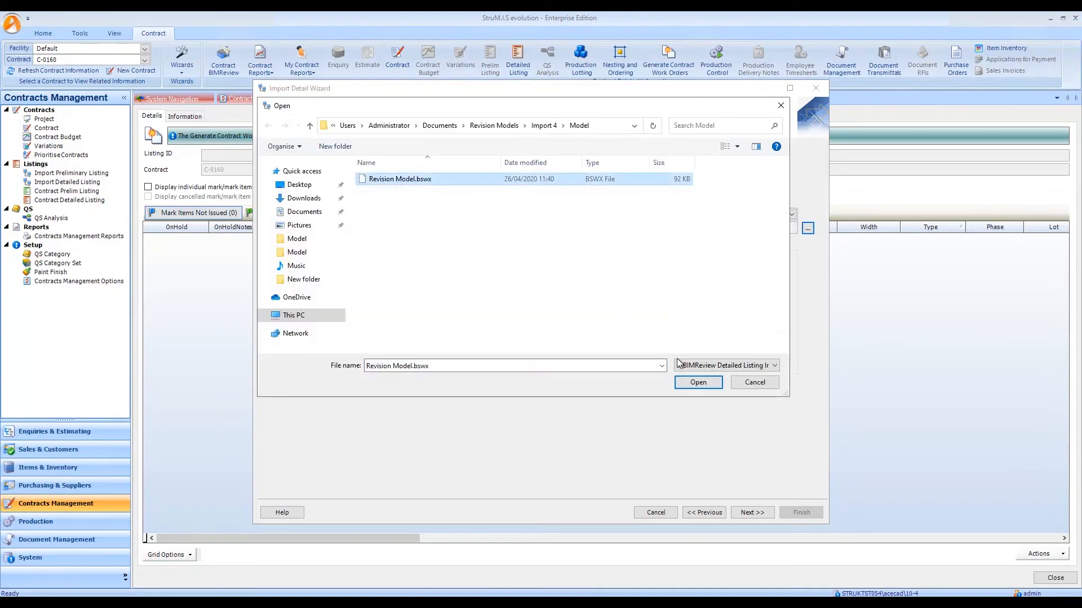
click(698, 383)
click(761, 515)
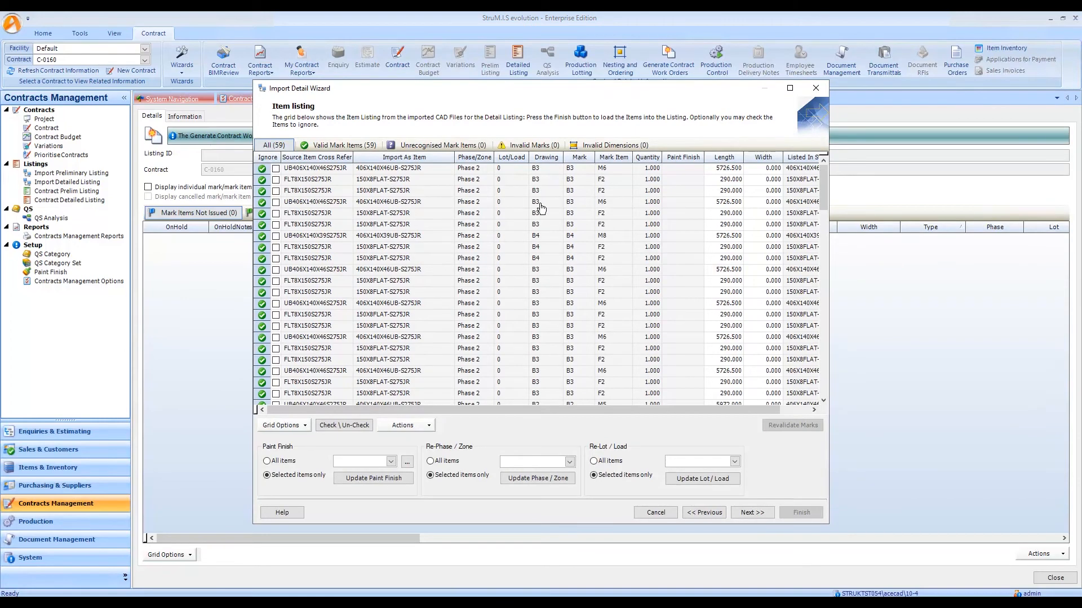
click(753, 514)
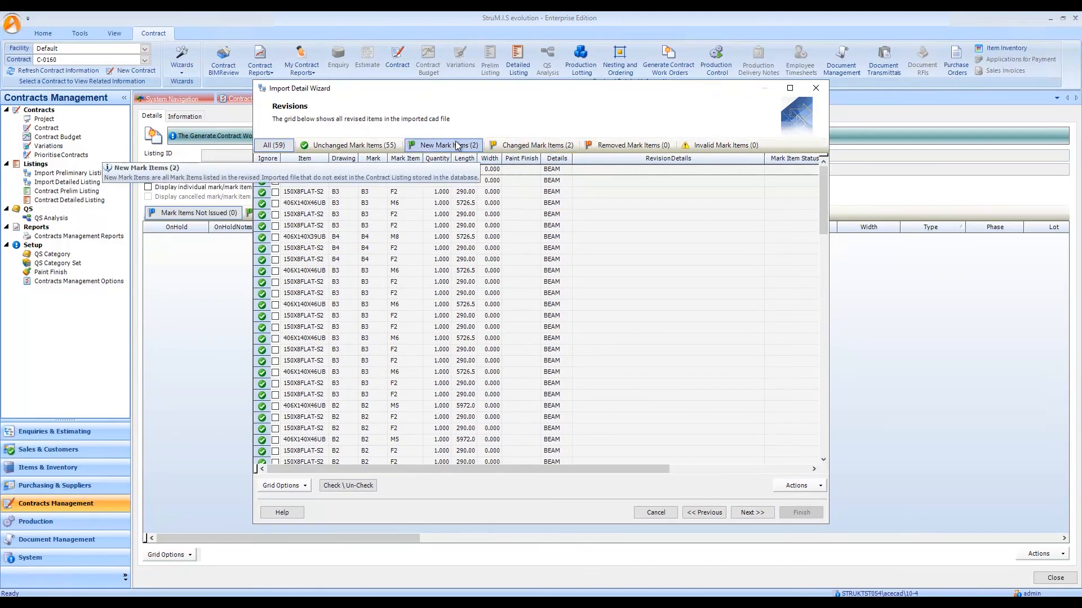
Review the changed mark items of C3 and the new mark items of C5 in the import revisions.
click(548, 148)
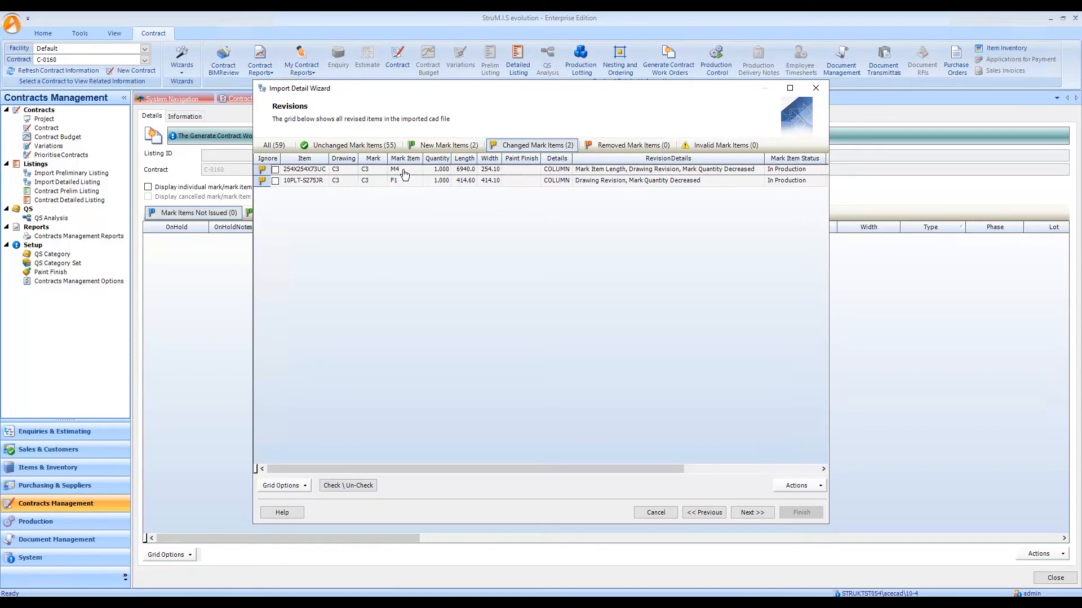
click(307, 172)
click(311, 182)
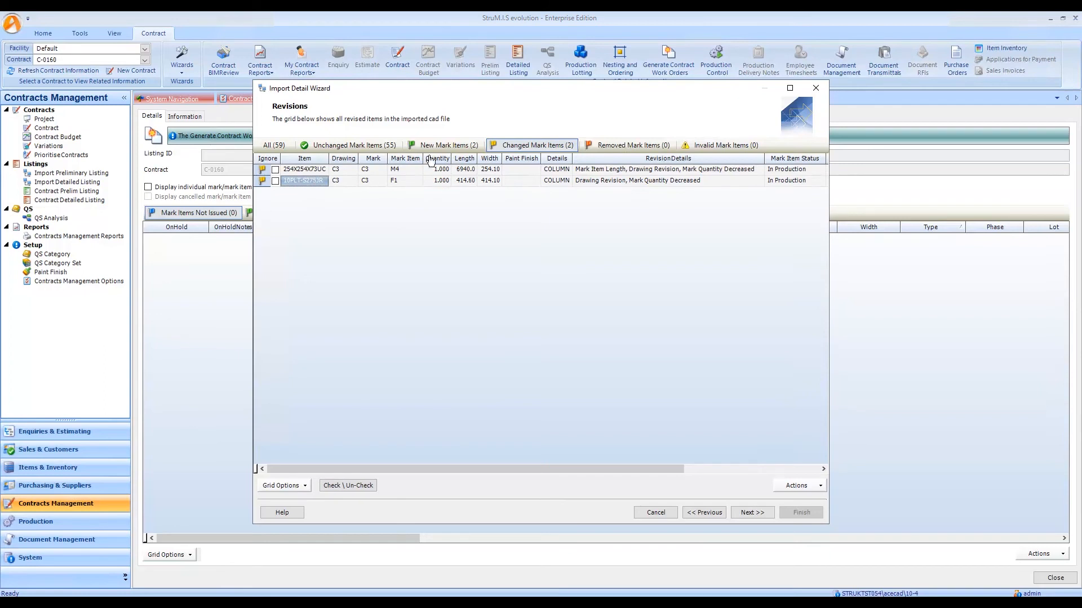
click(451, 147)
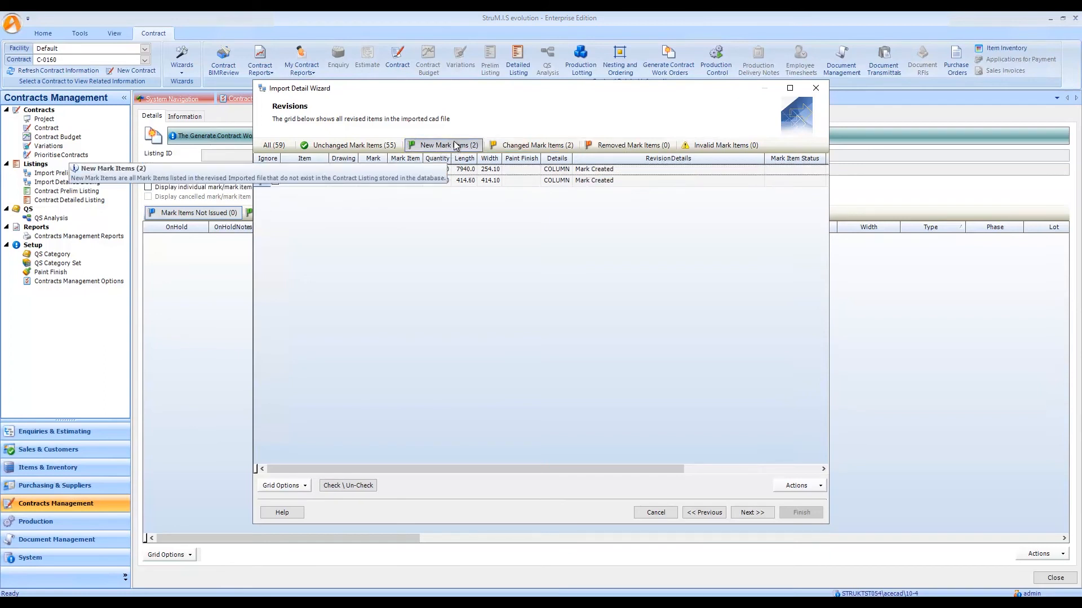
click(308, 172)
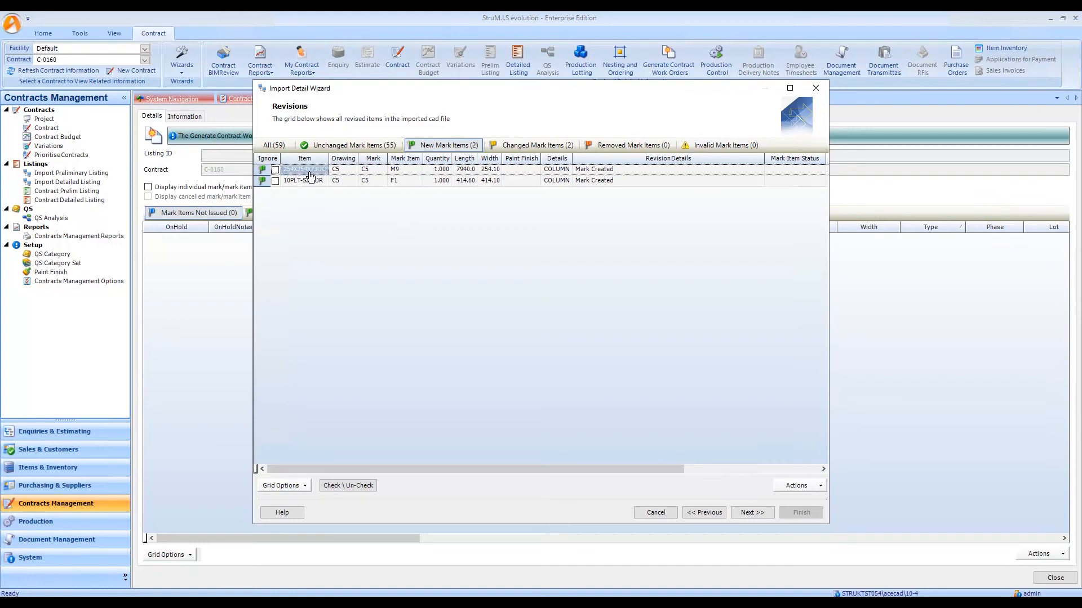
click(313, 182)
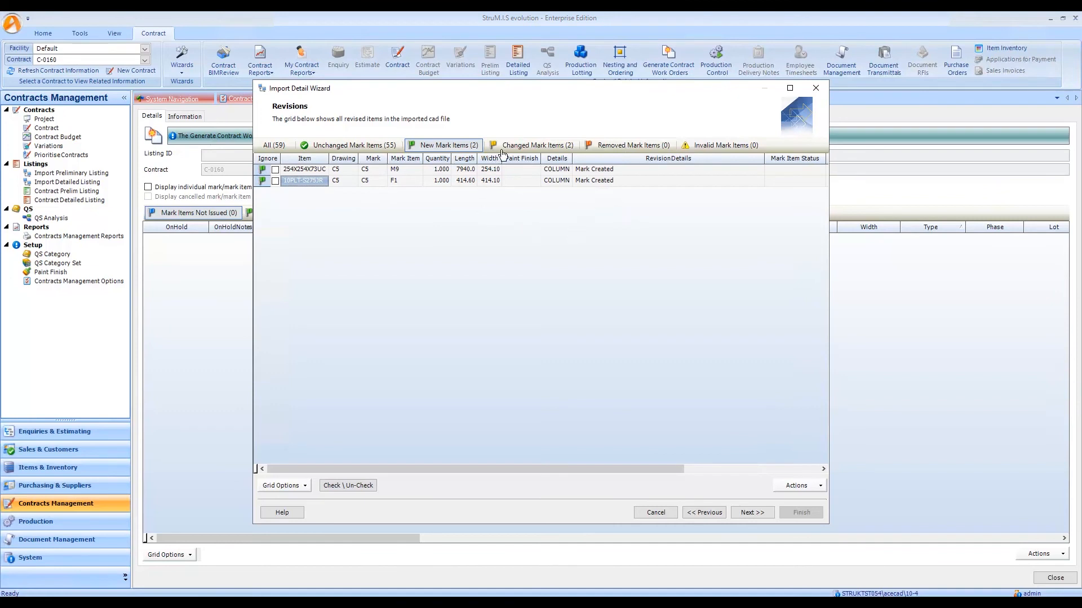
View the mark status of changed mark C3, expanding Phase 2, its first lot and mark item M4 to the purchase order level.
click(532, 146)
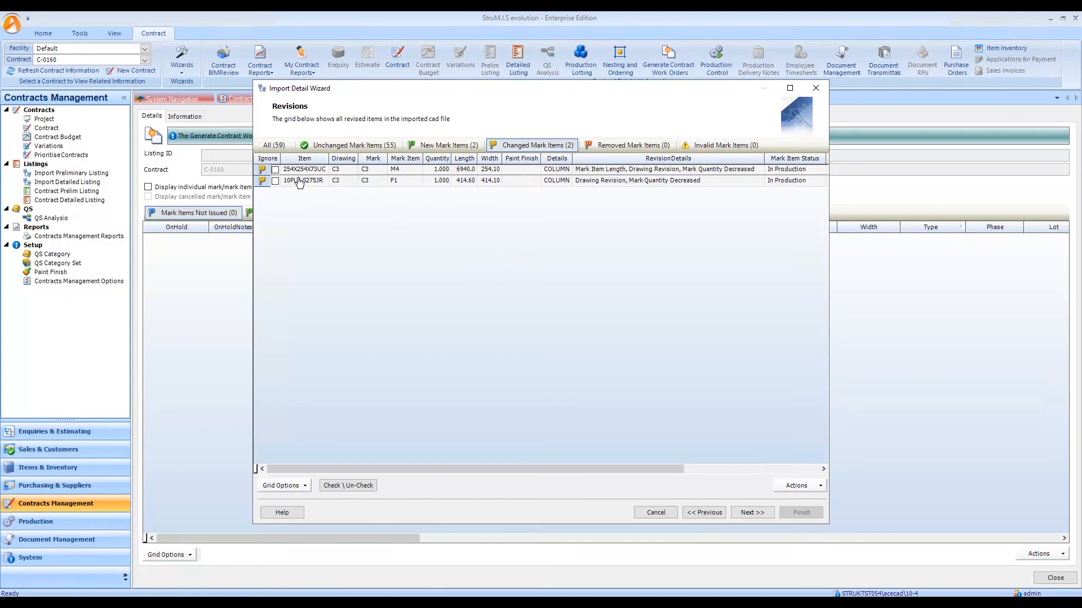
click(265, 172)
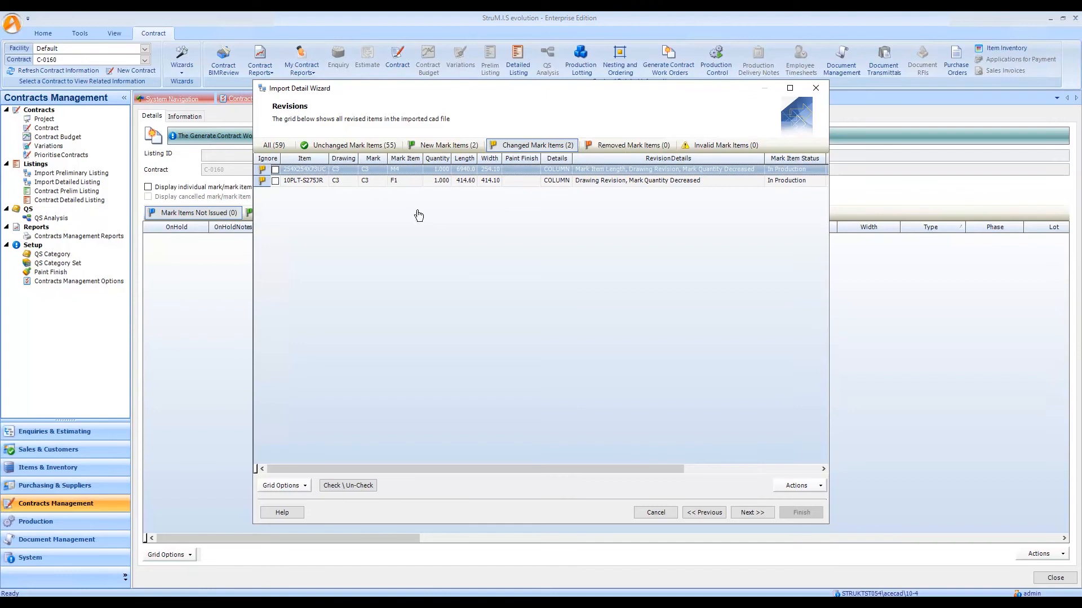
click(805, 487)
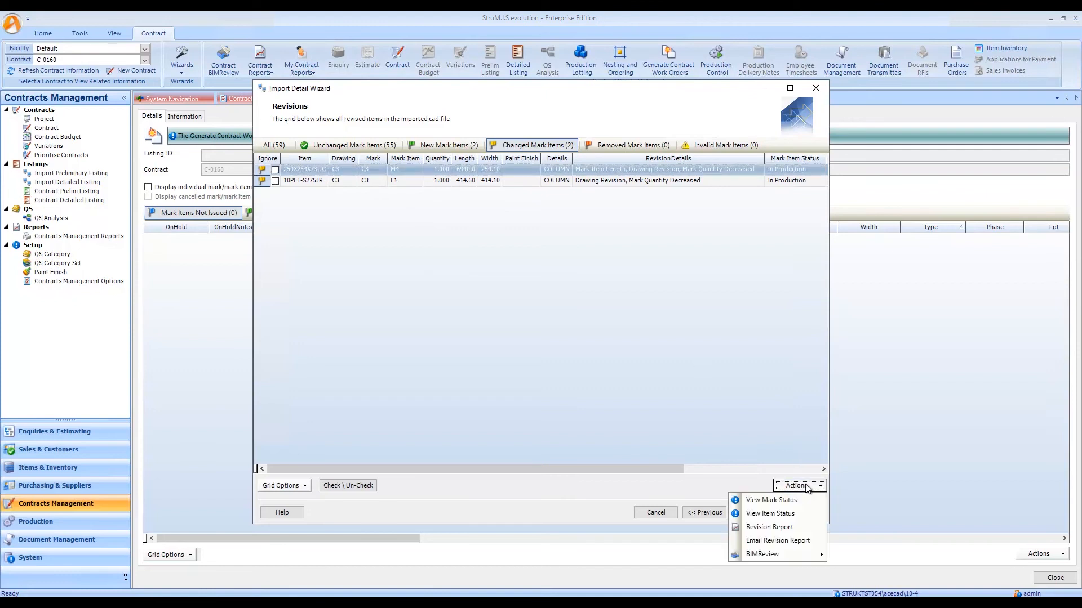
click(780, 501)
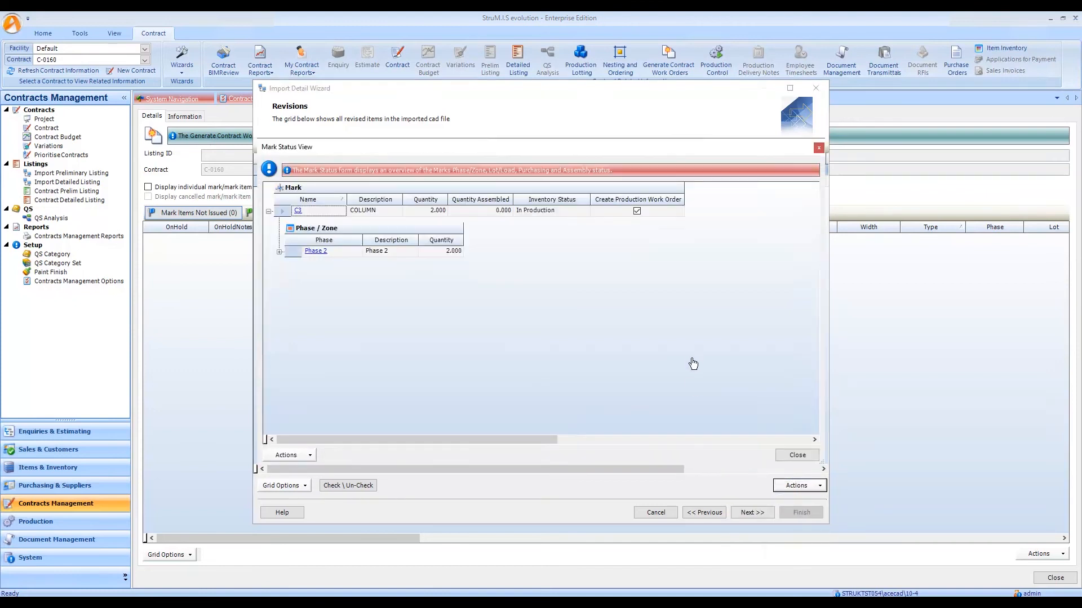
click(280, 253)
click(290, 293)
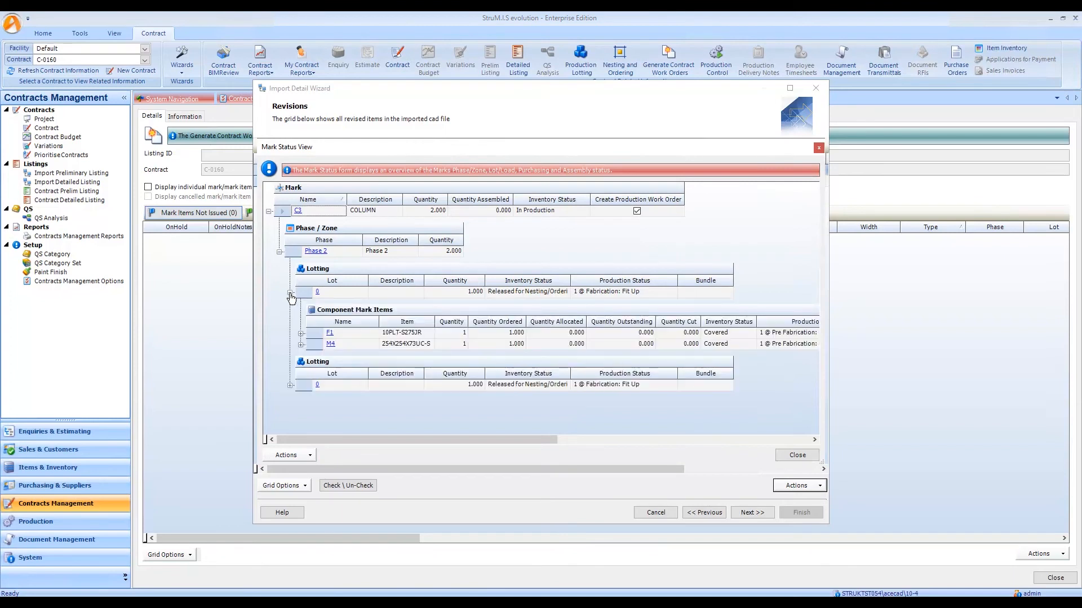
click(301, 345)
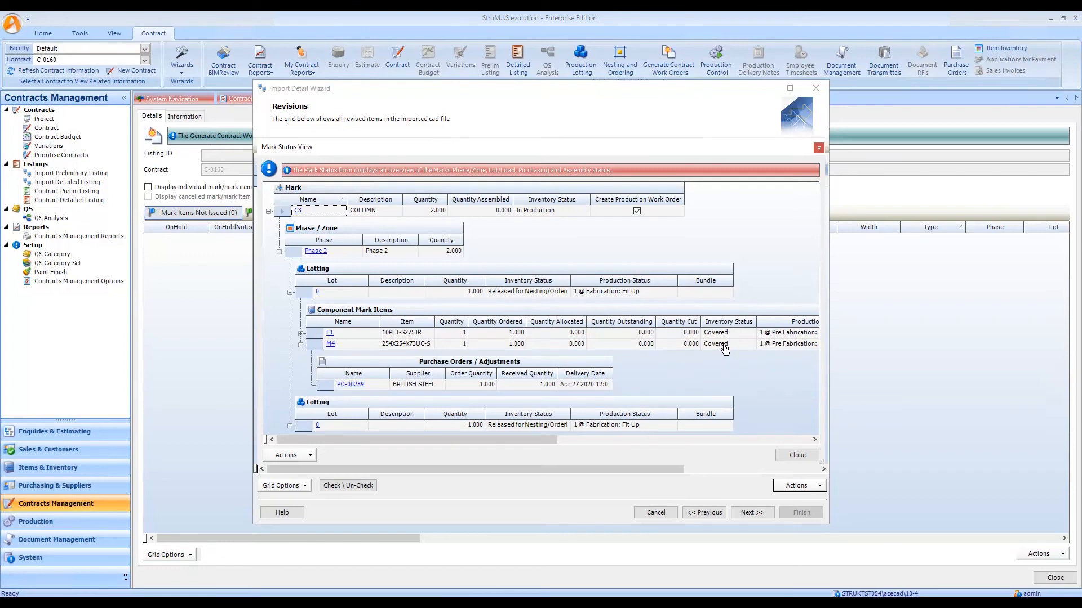
Open the British Steel purchase order covering M4, check its status and received totals, and return to the import revisions.
click(351, 385)
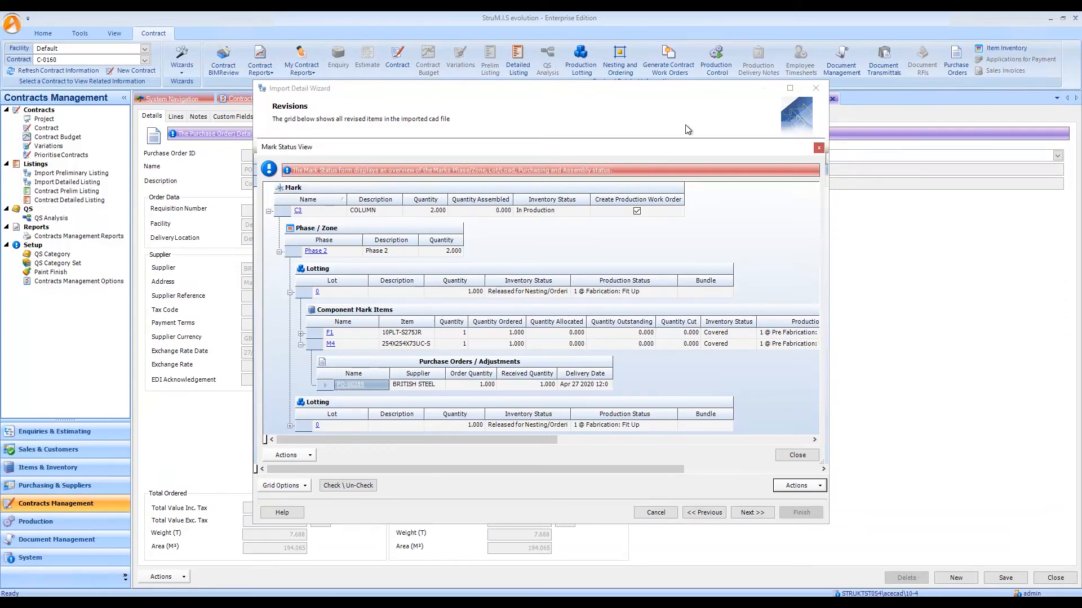
click(819, 148)
drag(611, 91, 789, 330)
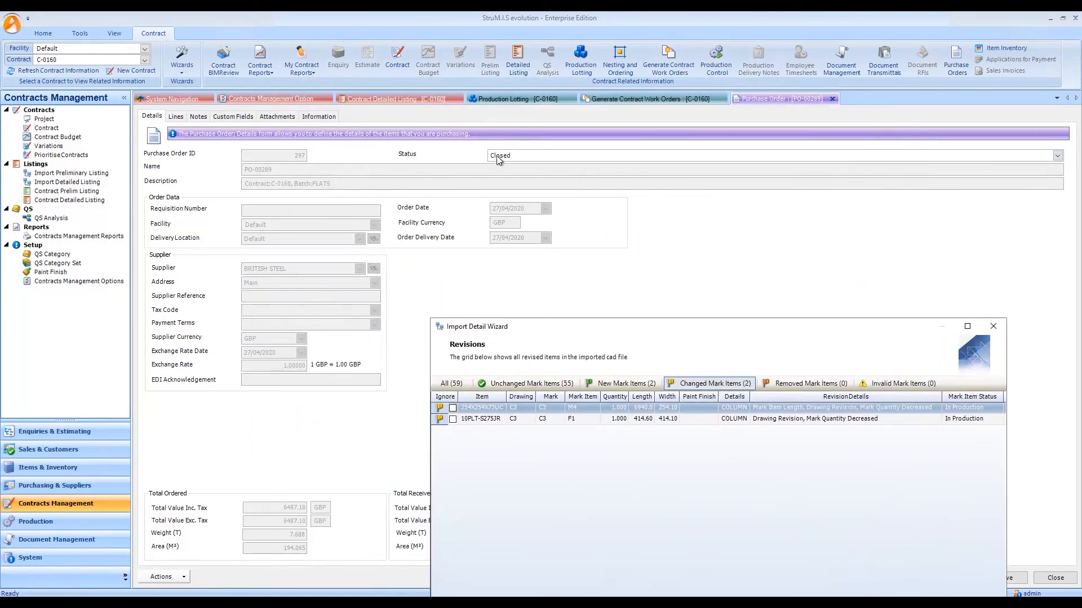
drag(561, 329, 766, 285)
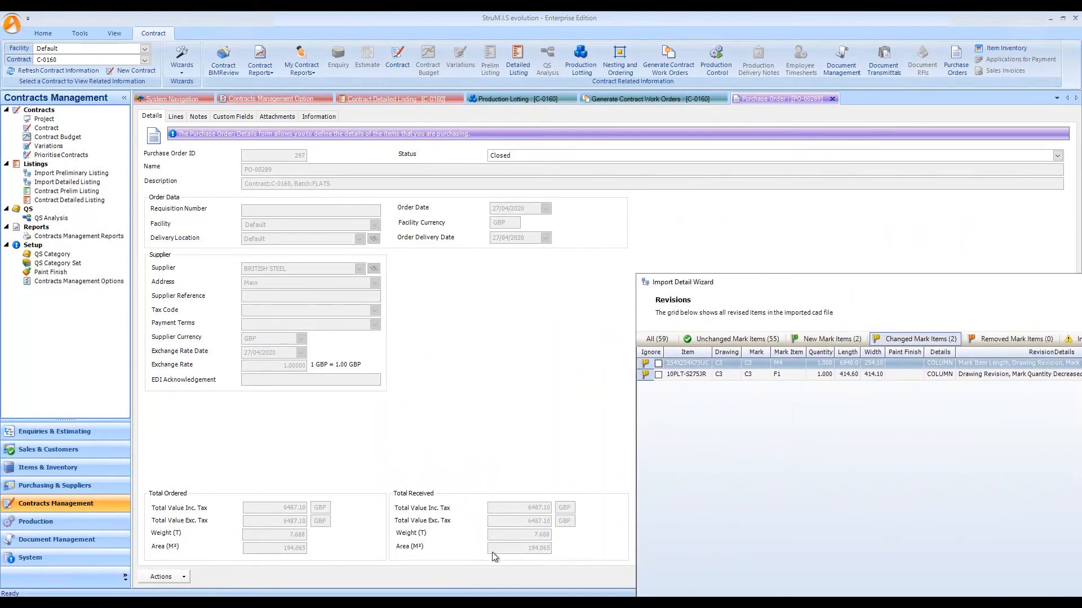
drag(861, 285, 506, 130)
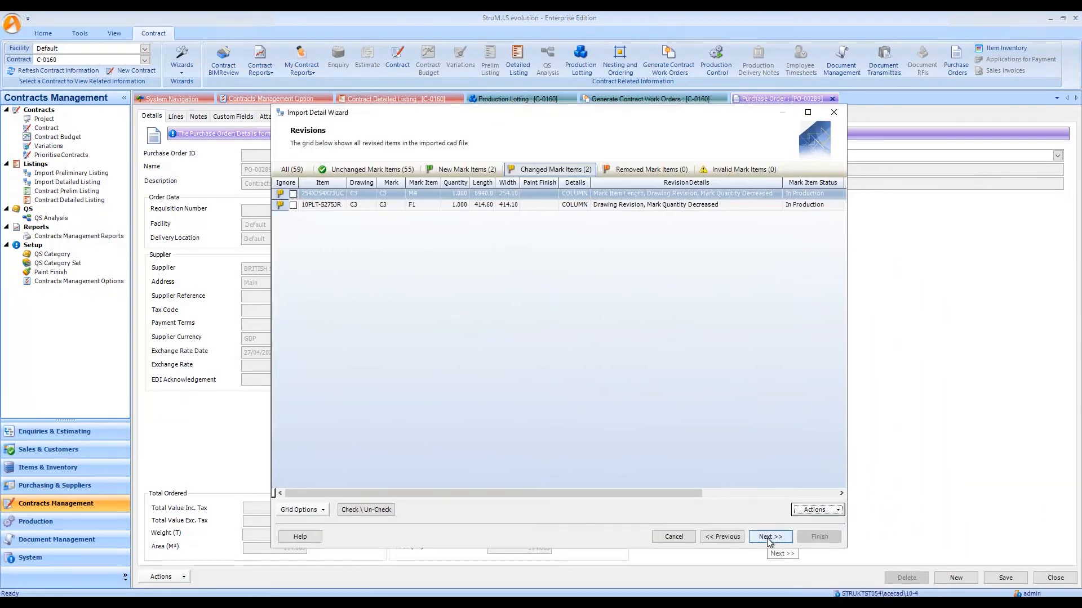
Proceed to the un-nesting rollback options and un-nest the flagged C3 instances of mark items F1 and M4 from their cutting plans.
click(767, 538)
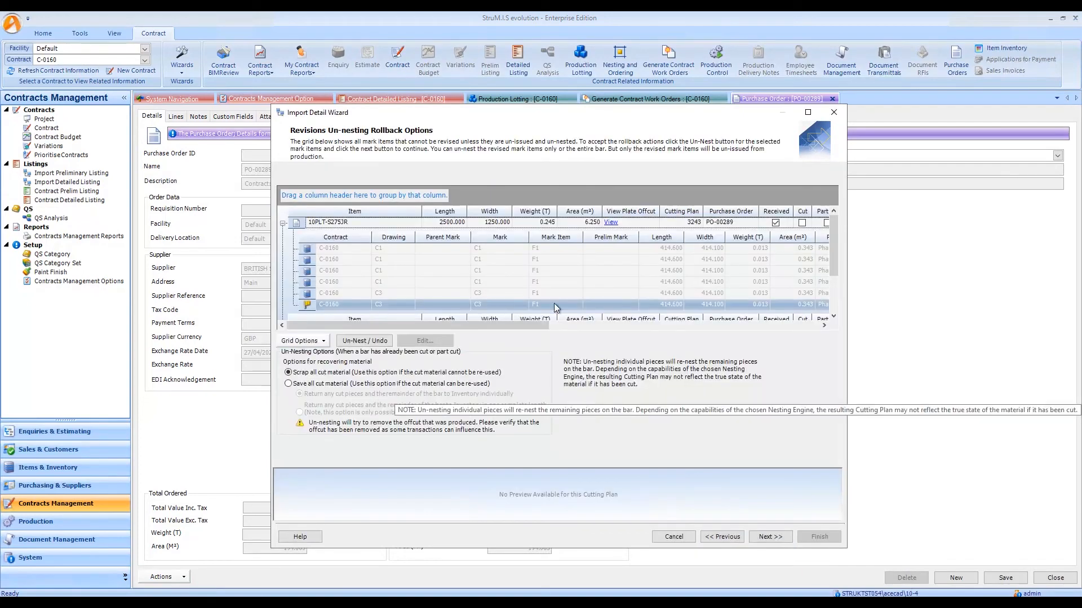
drag(609, 117, 614, 62)
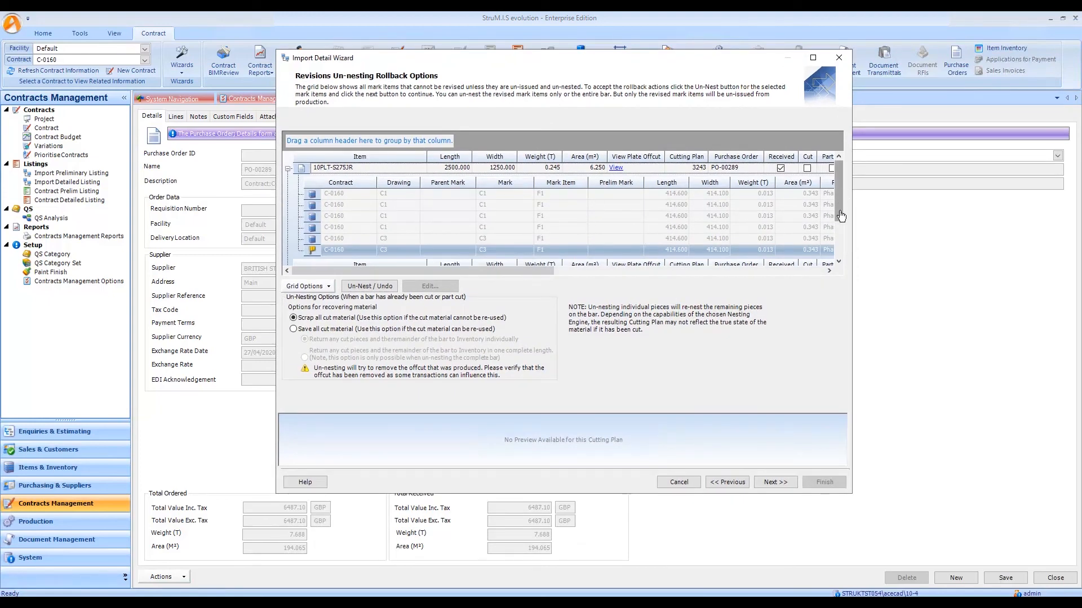
scroll(842, 220, down, 1)
drag(841, 217, 842, 231)
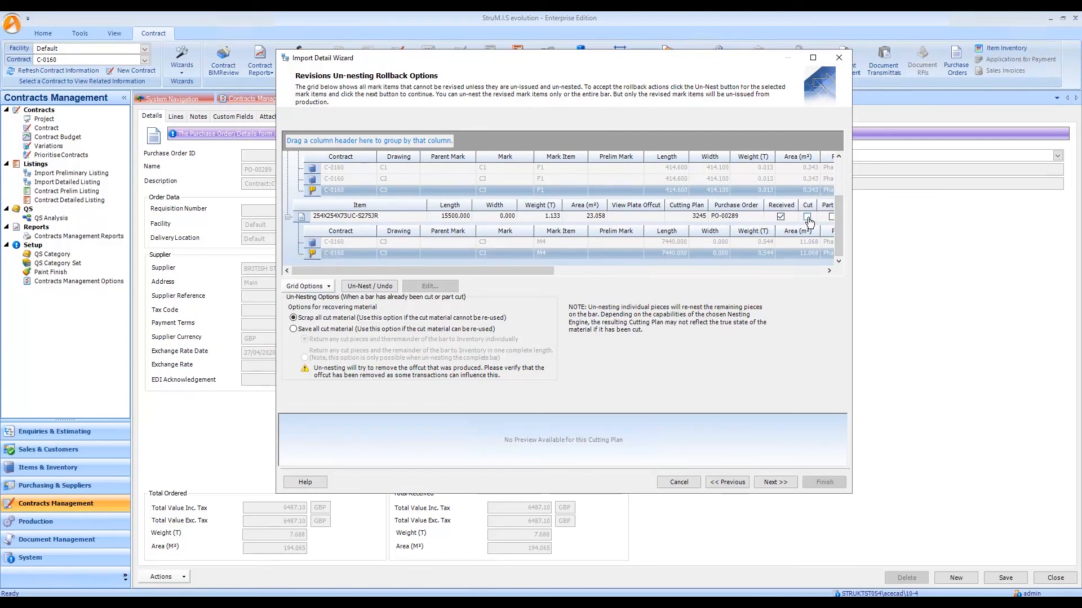
click(840, 178)
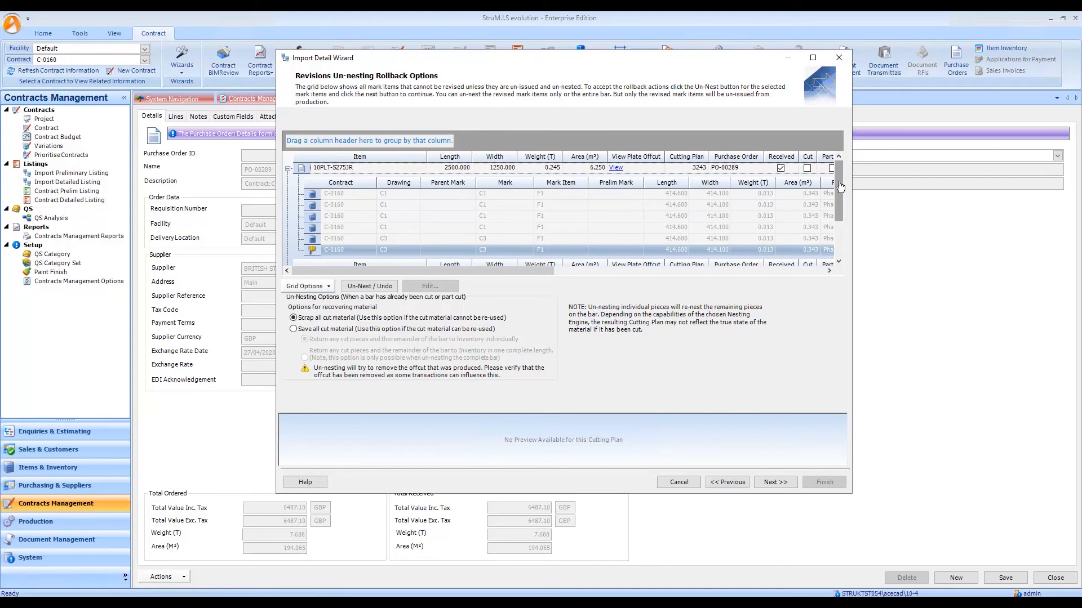
scroll(822, 185, down, 2)
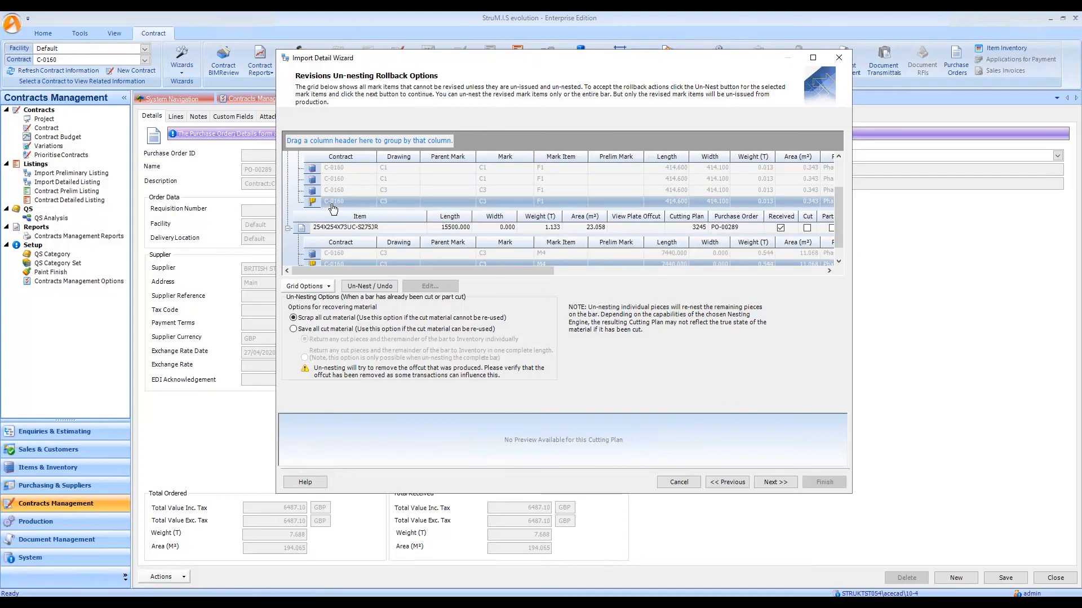
mouse_move(314, 208)
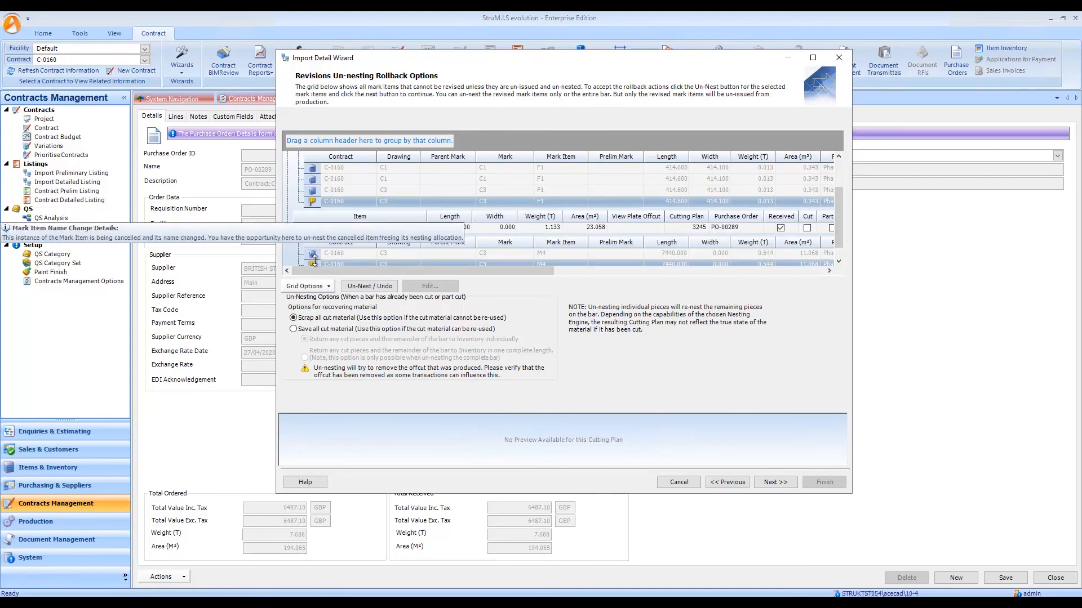
click(371, 286)
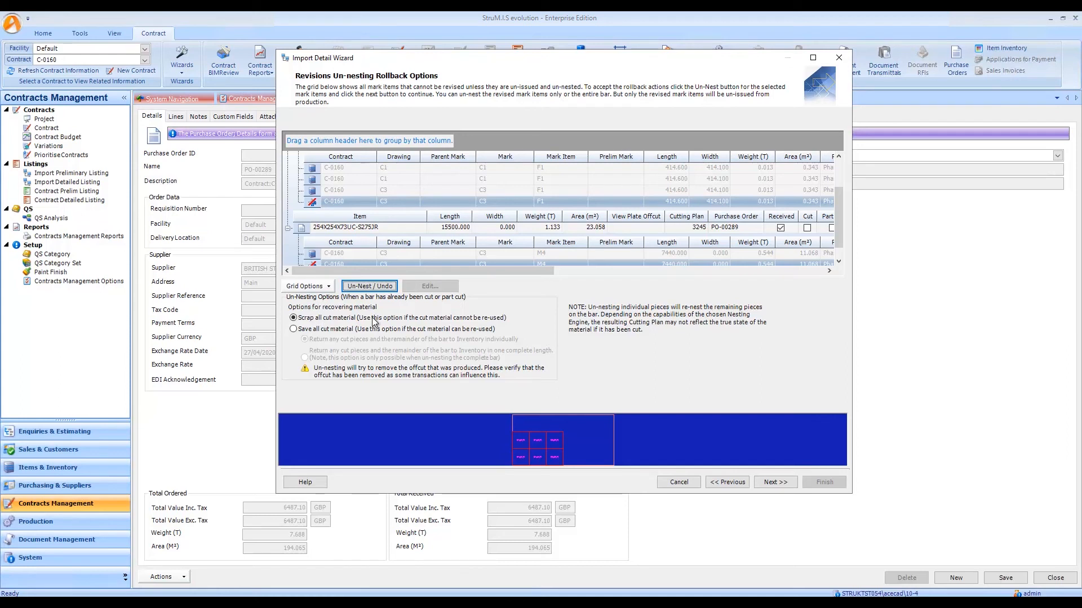
Try saving all cut material with its return to inventory in one complete length, and revert to scrapping all cut material.
click(303, 329)
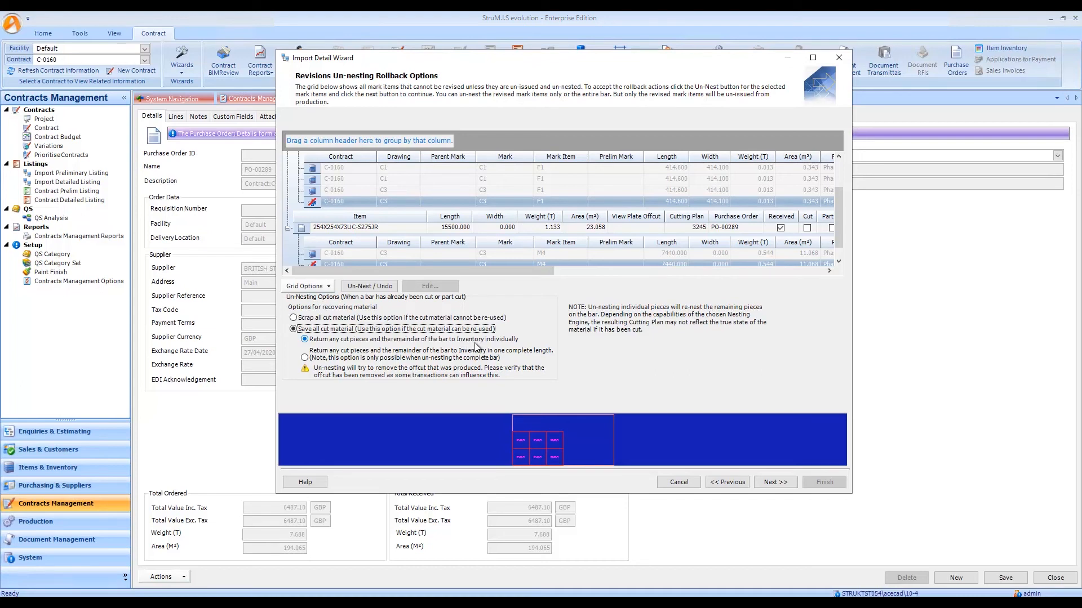
click(305, 359)
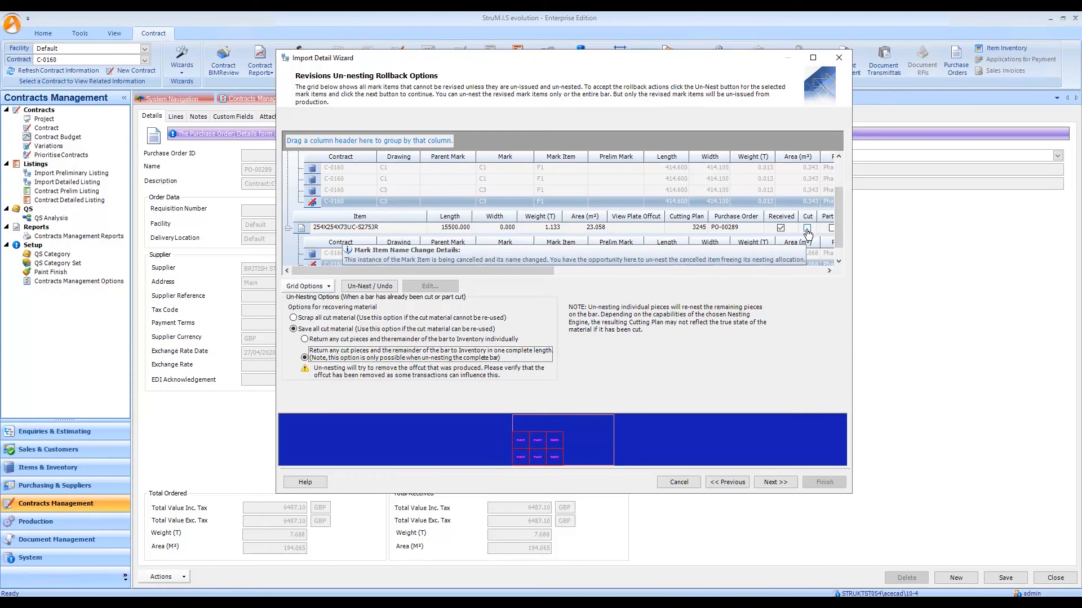
click(364, 319)
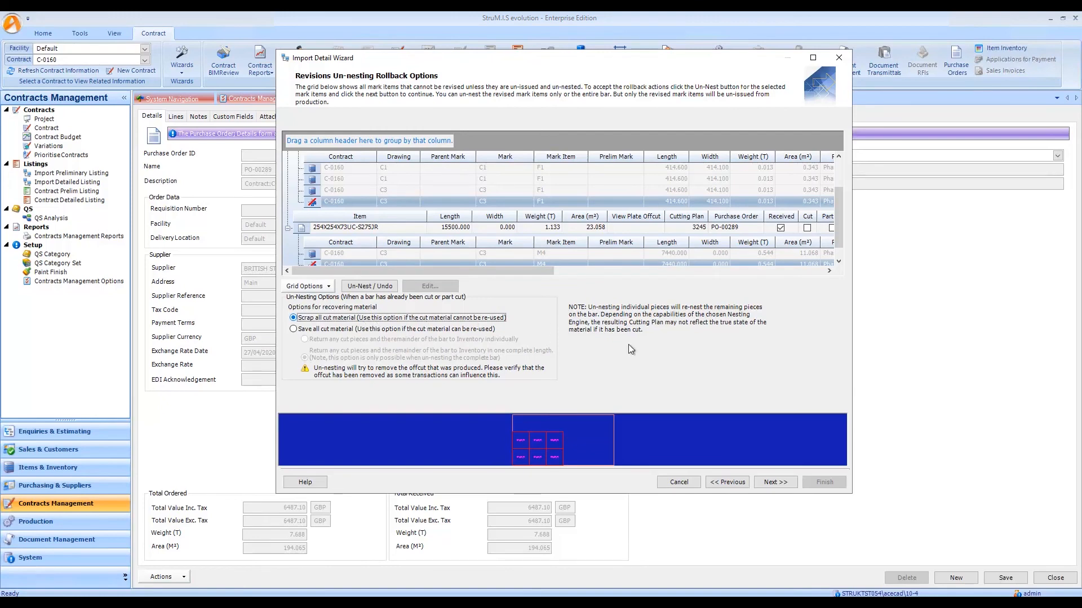
Finish the detail list import with changed items revised, and continue the document import with new documents imported and existing ones revised.
click(775, 486)
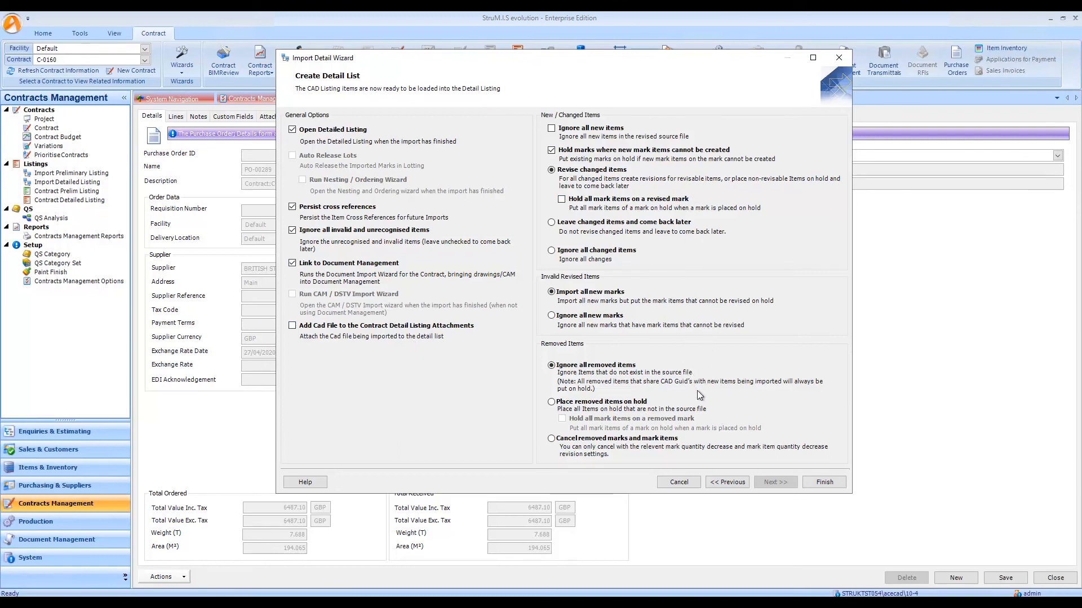
click(824, 484)
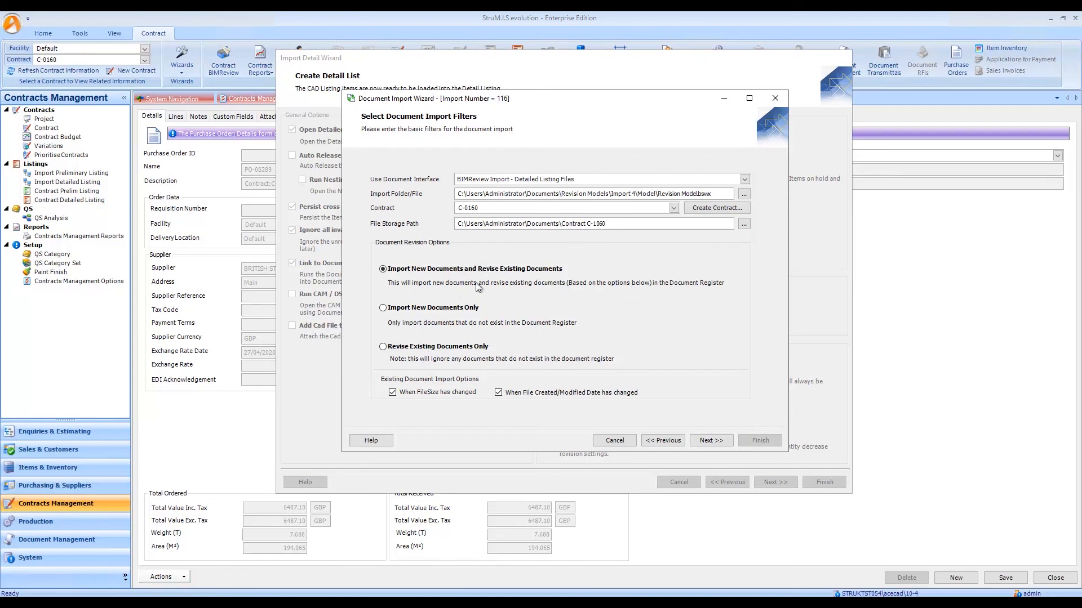
click(708, 441)
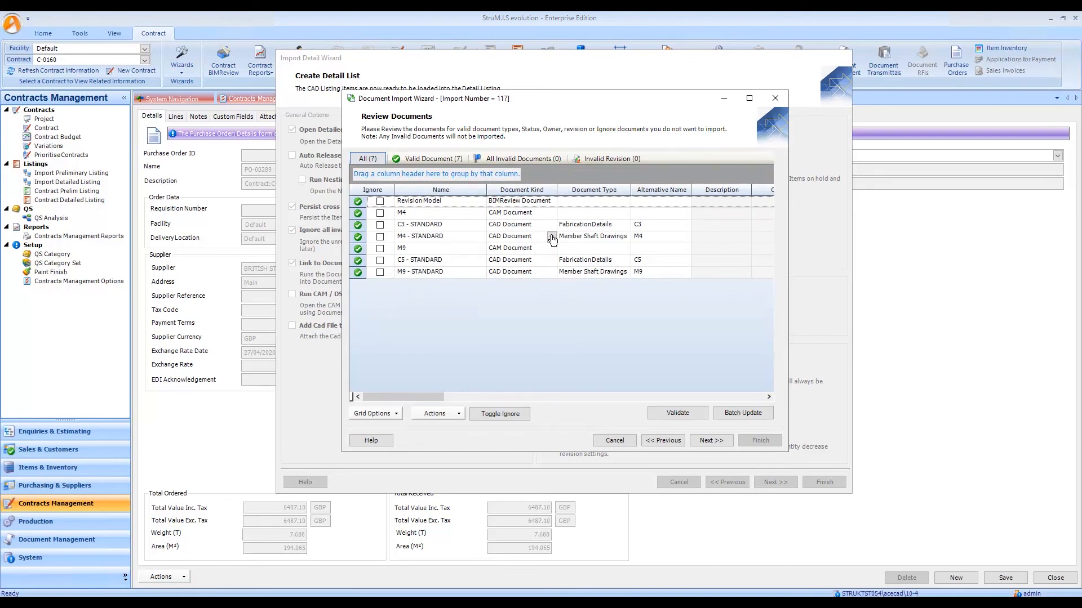
Check the revisions of the documents being imported and batch update the status of all of them to Issue for Approval.
drag(436, 397, 469, 398)
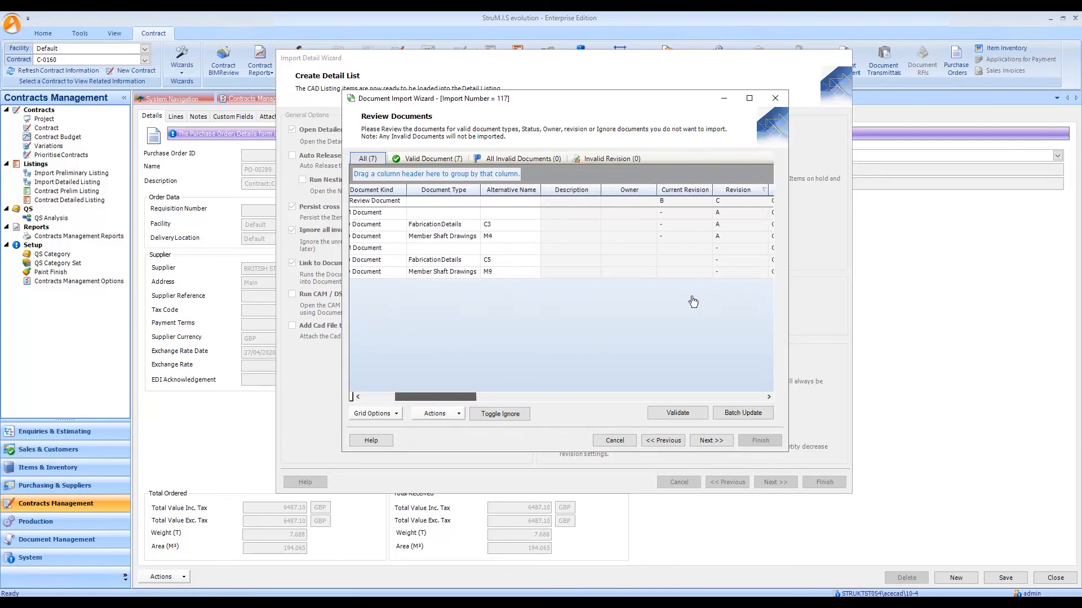
mouse_move(446, 401)
mouse_down()
mouse_move(403, 397)
mouse_move(458, 399)
mouse_move(428, 398)
mouse_up()
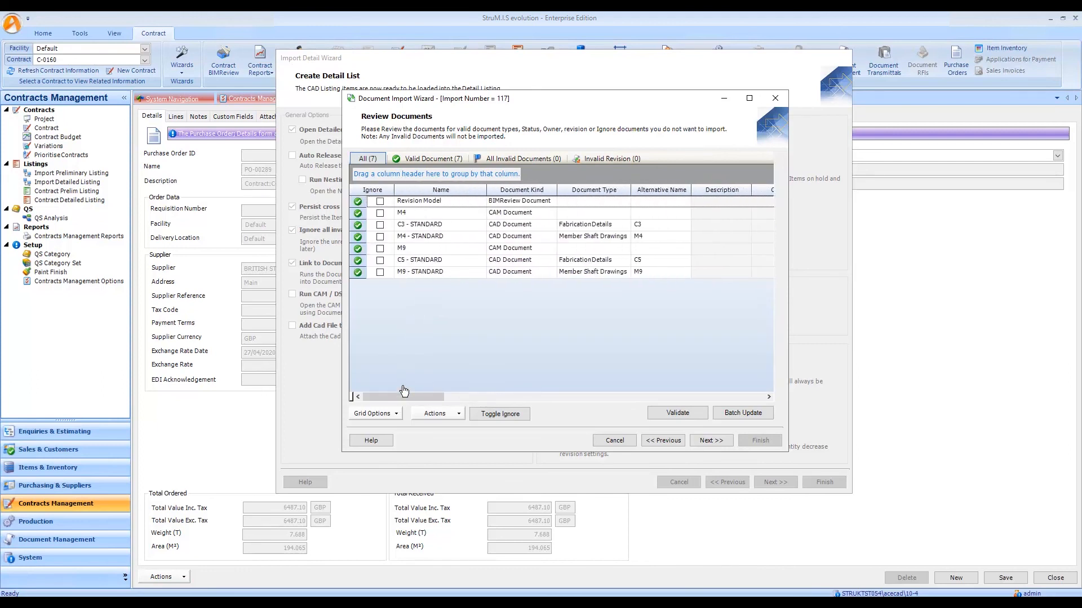
drag(418, 401, 459, 401)
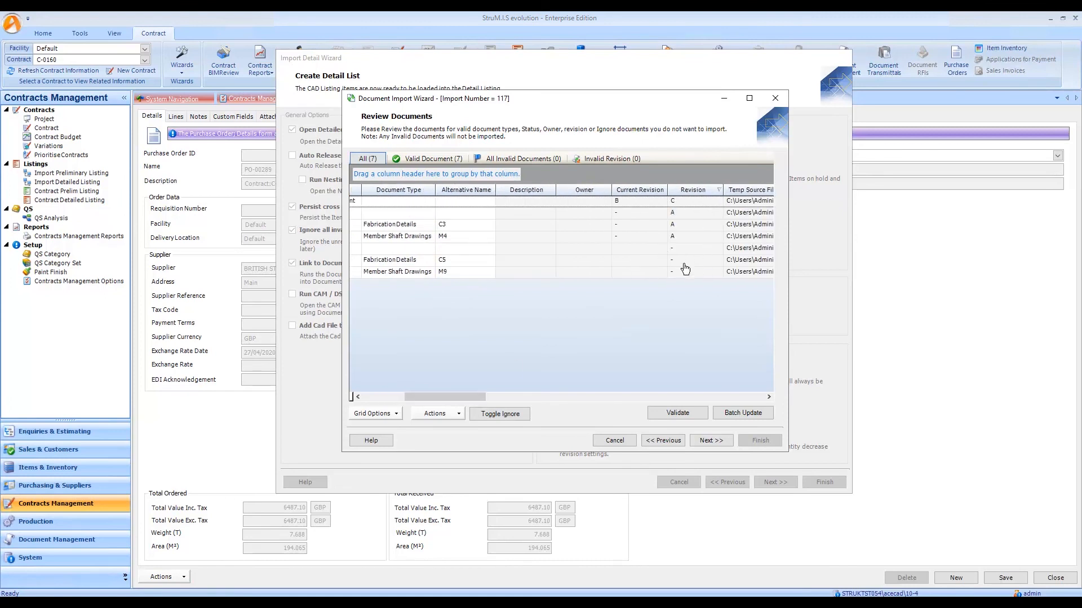
drag(464, 401, 424, 401)
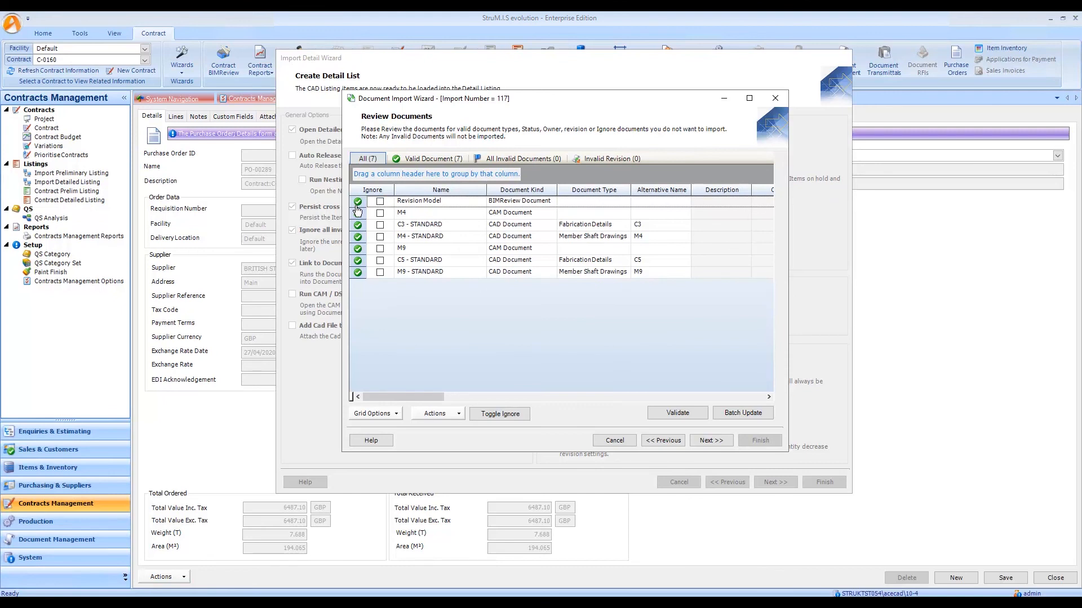
key(ctrl+a)
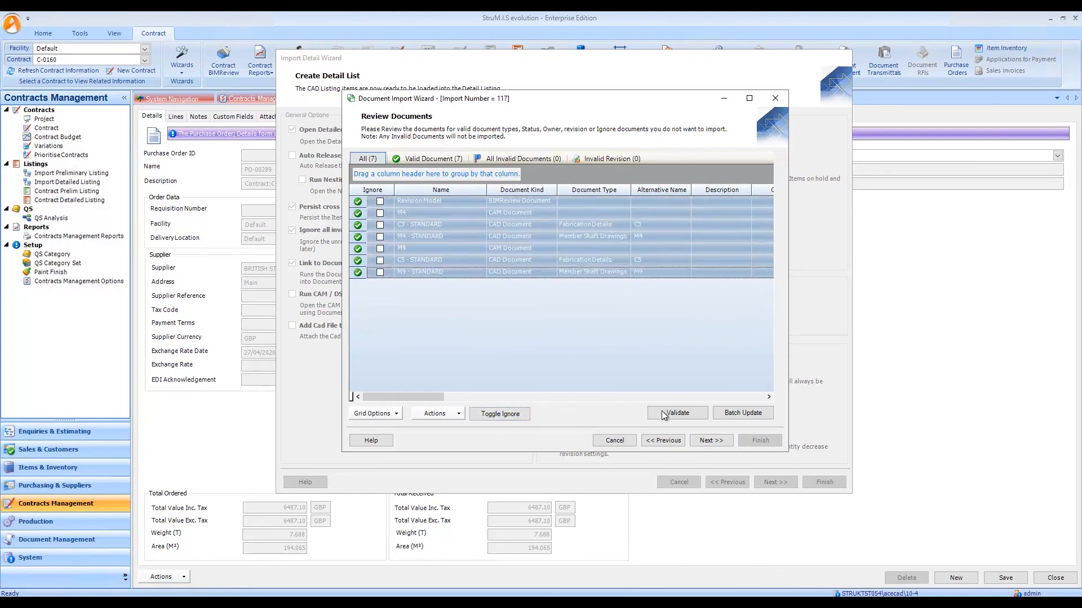
click(743, 413)
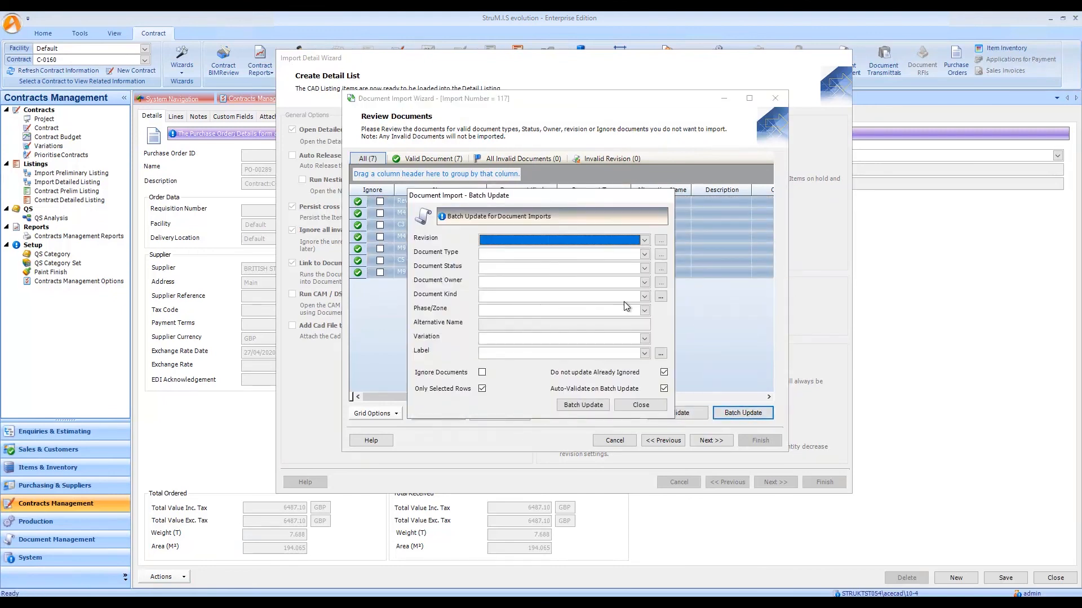
click(644, 269)
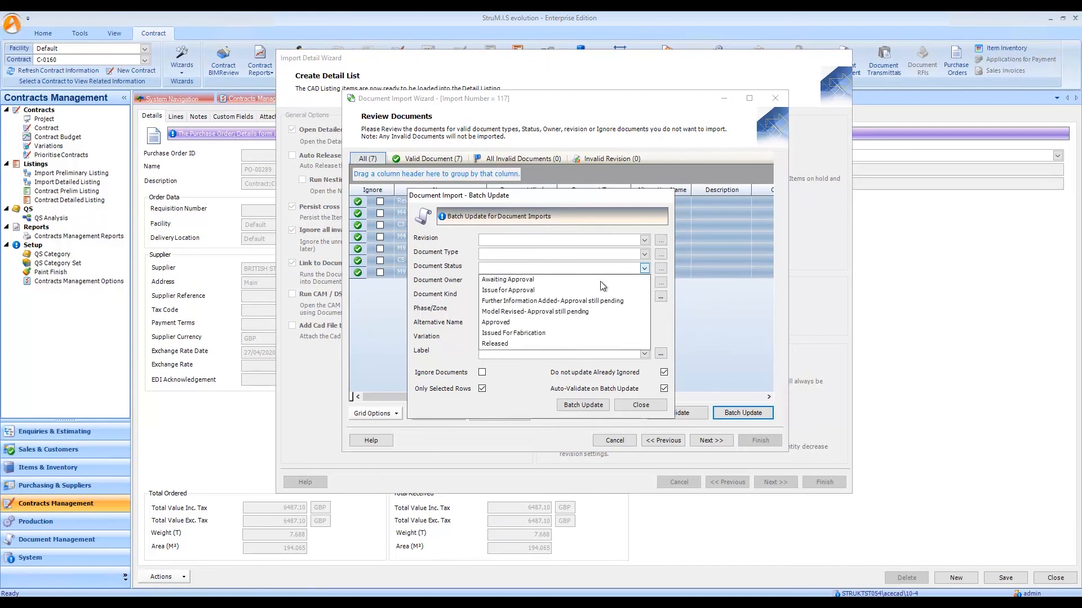
click(510, 290)
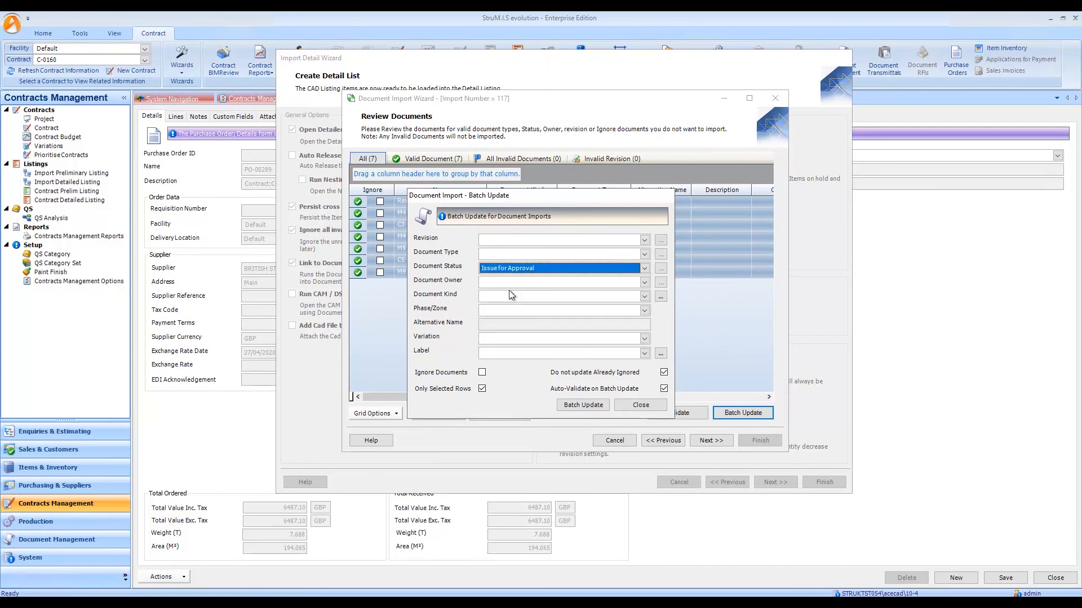
click(583, 405)
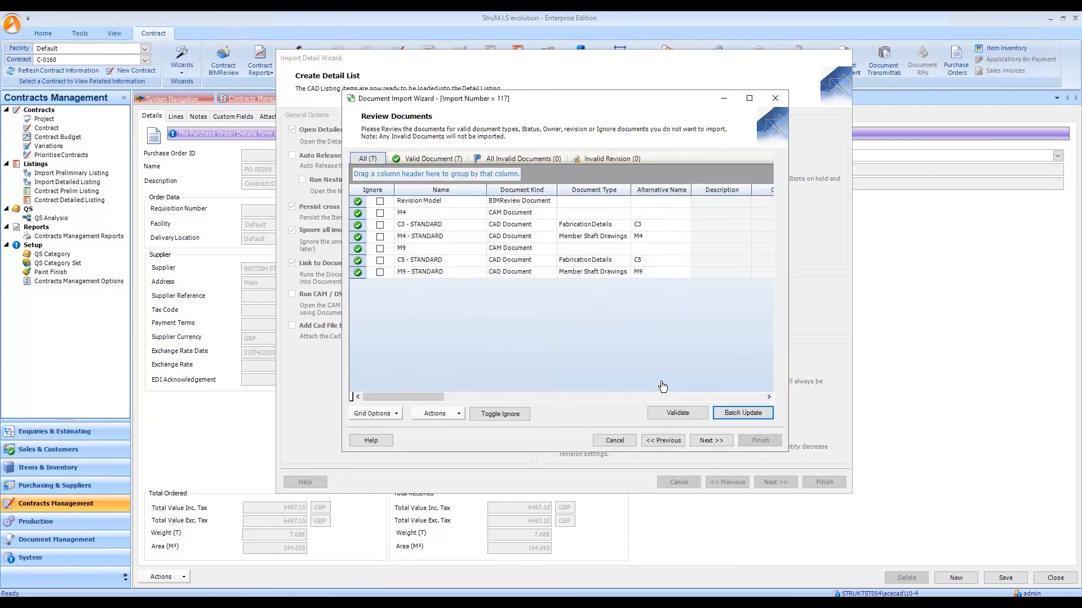
Proceed from the document review and finish the document import.
click(711, 441)
click(535, 263)
click(760, 440)
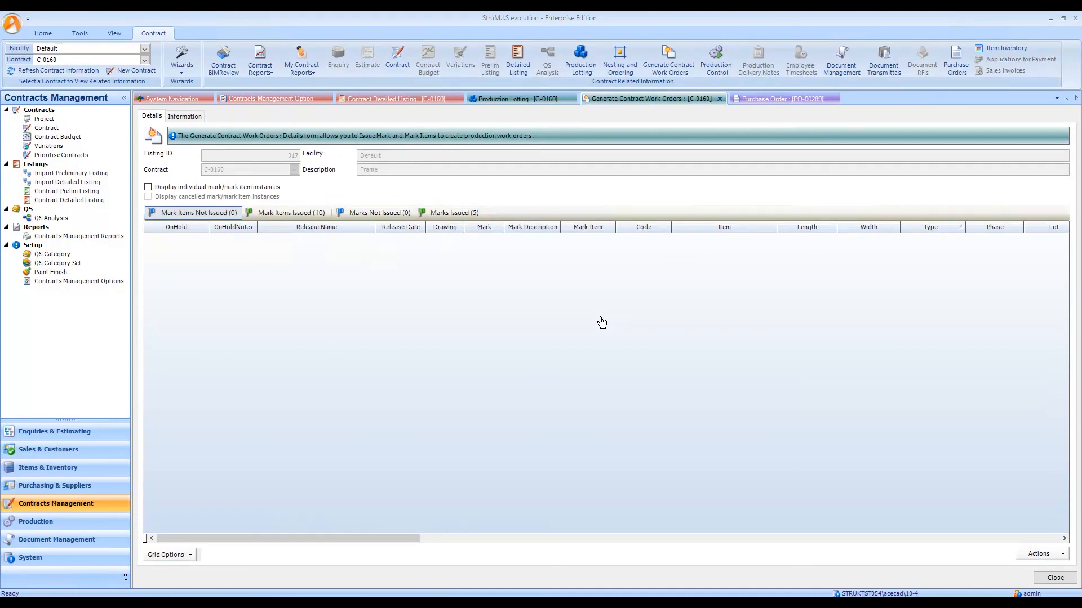
Review the lotted and released marks in production lotting, displaying individual and cancelled mark instances for the released ones.
click(518, 99)
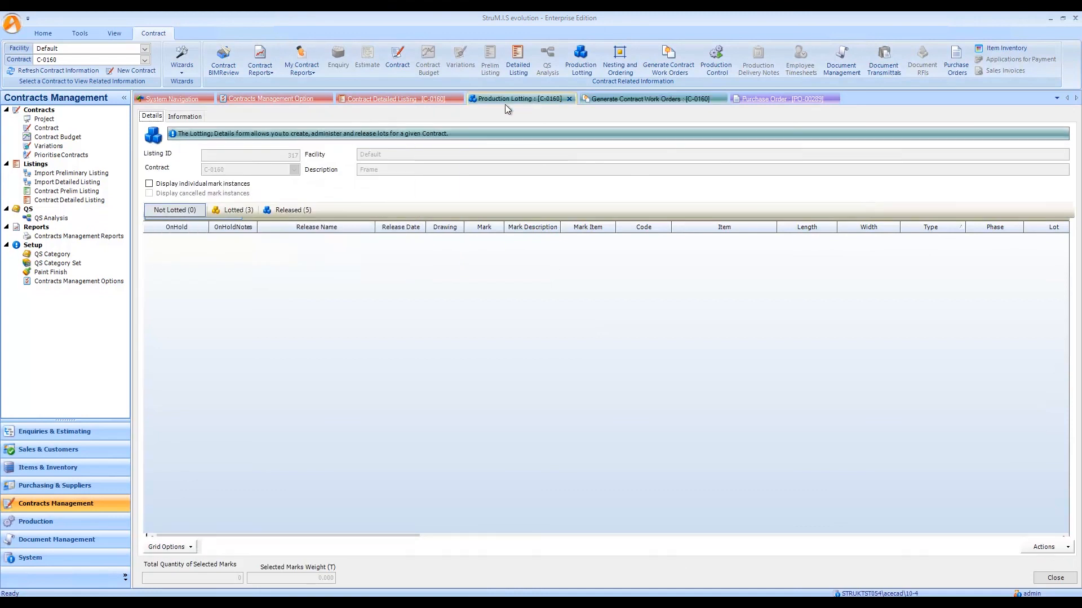
click(228, 211)
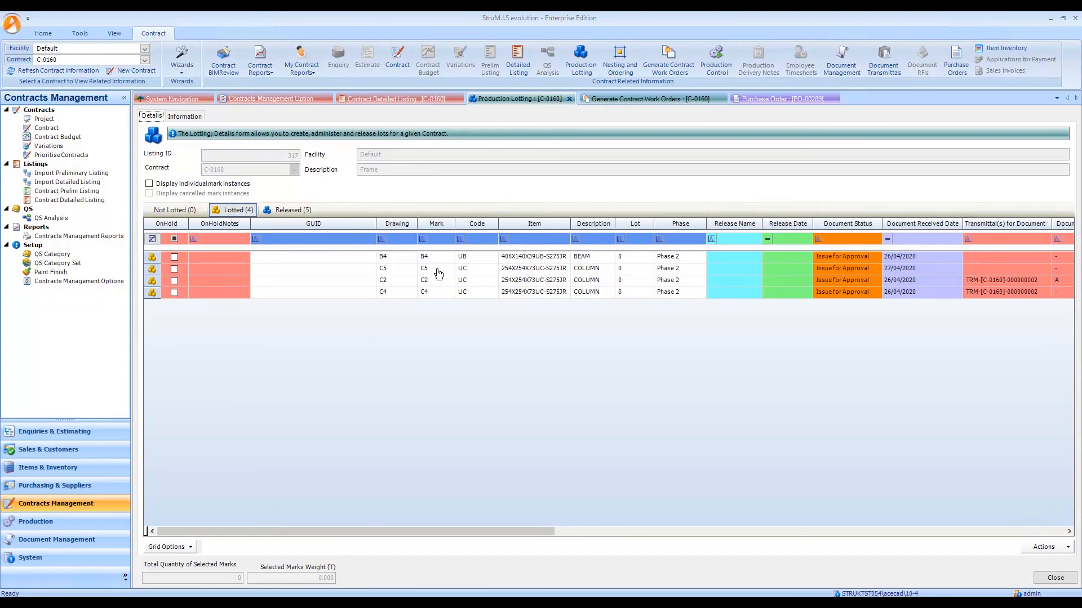
click(293, 211)
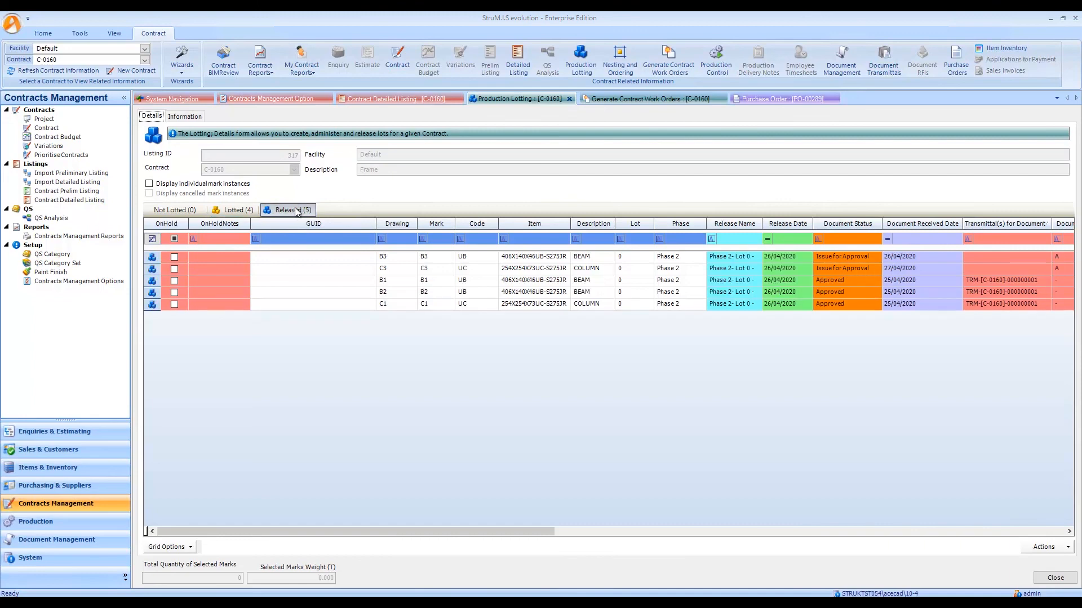
click(163, 184)
click(164, 194)
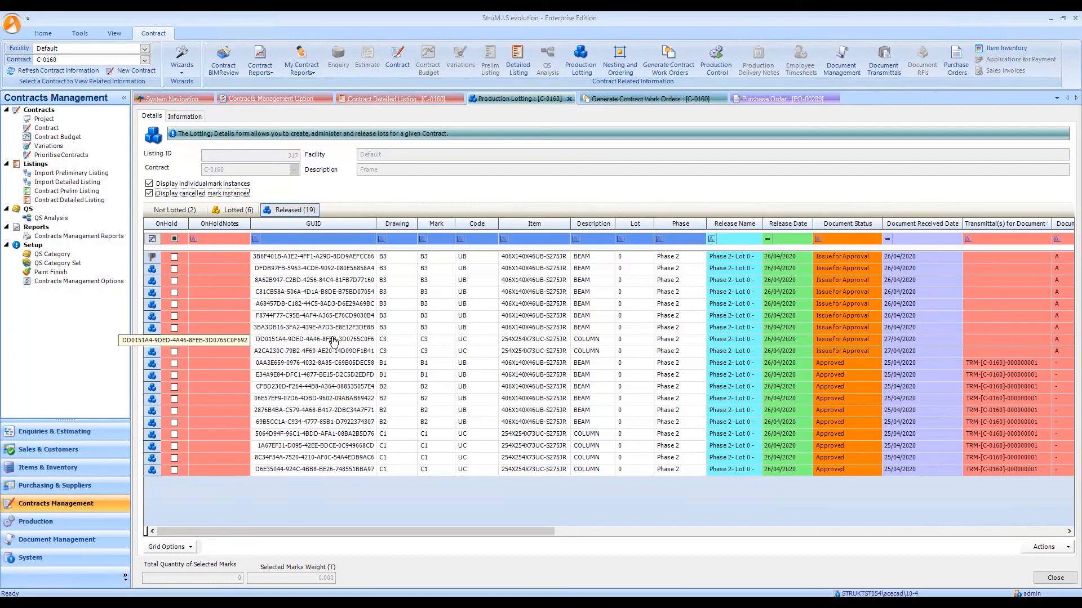
In production control, show the Cutting work orders with individual and cancelled instances displayed, filtered to mark C3.
click(714, 58)
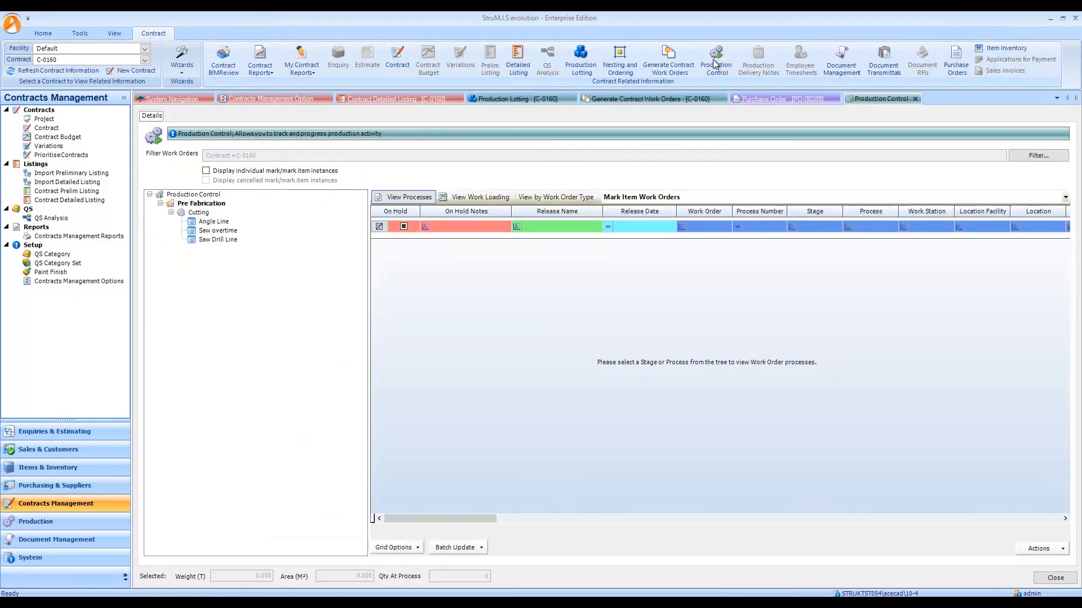
click(198, 213)
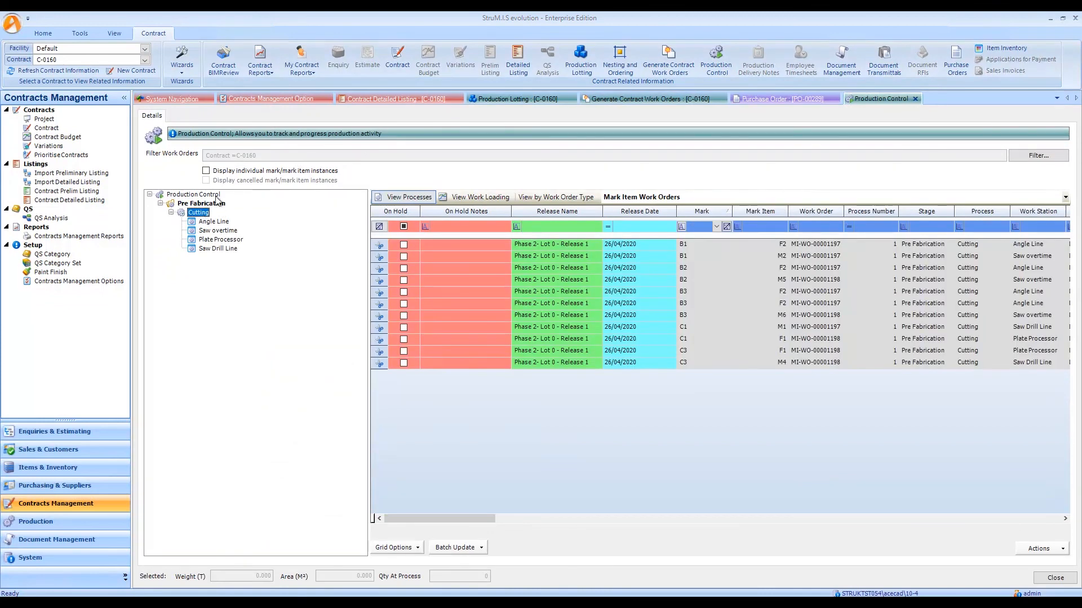
click(206, 171)
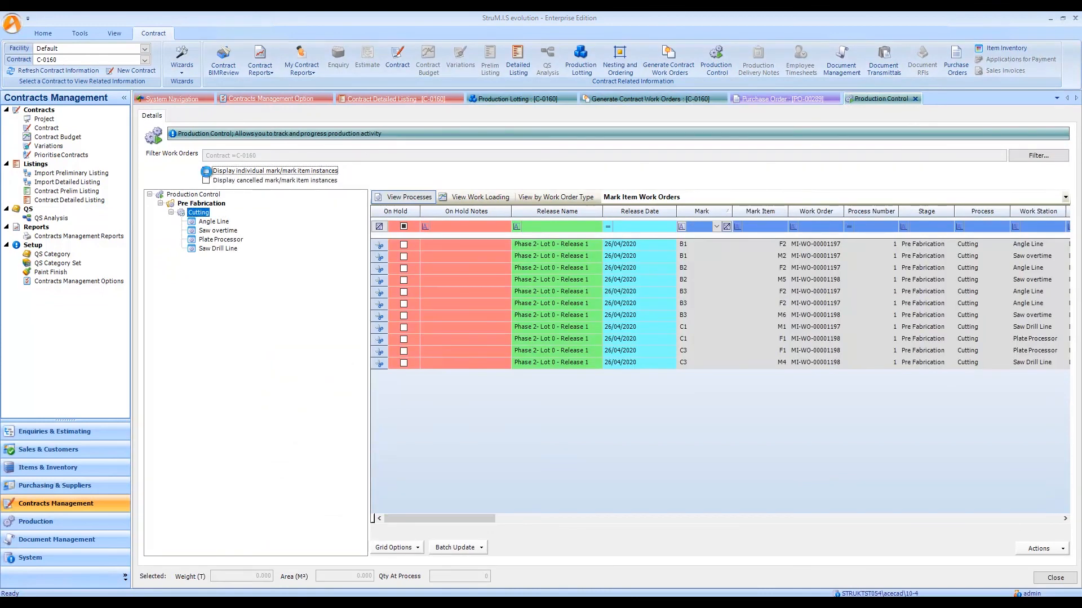
click(204, 180)
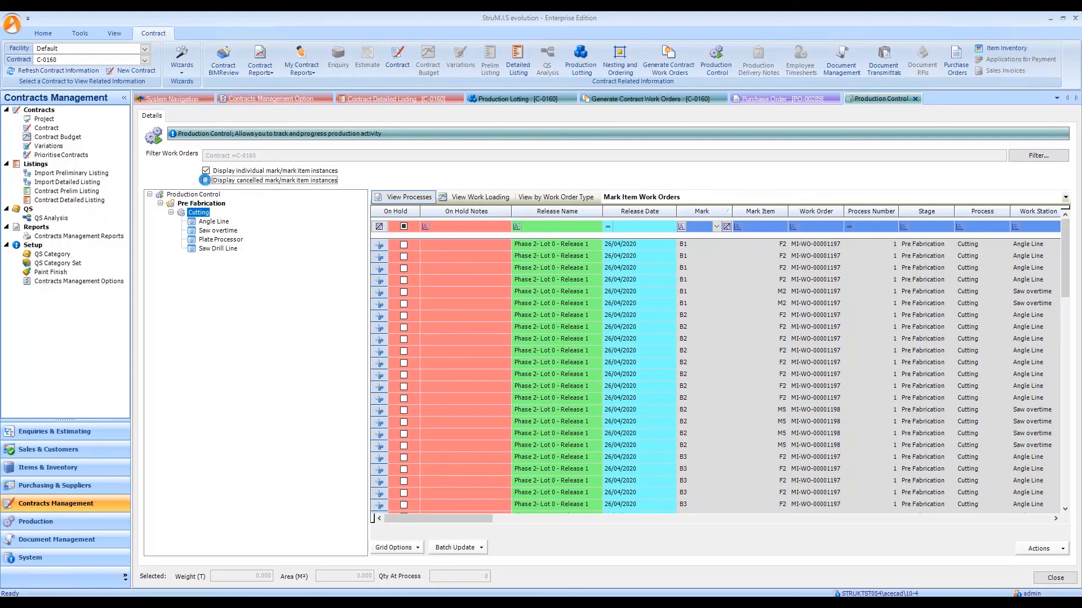
click(698, 232)
text(V)
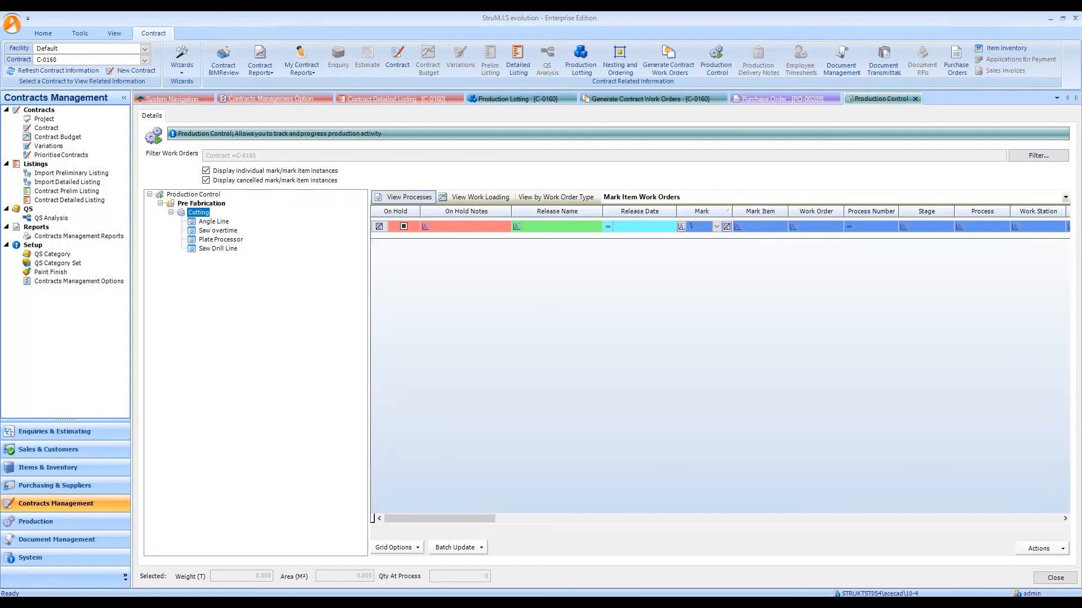
key(BackSpace)
text(C3)
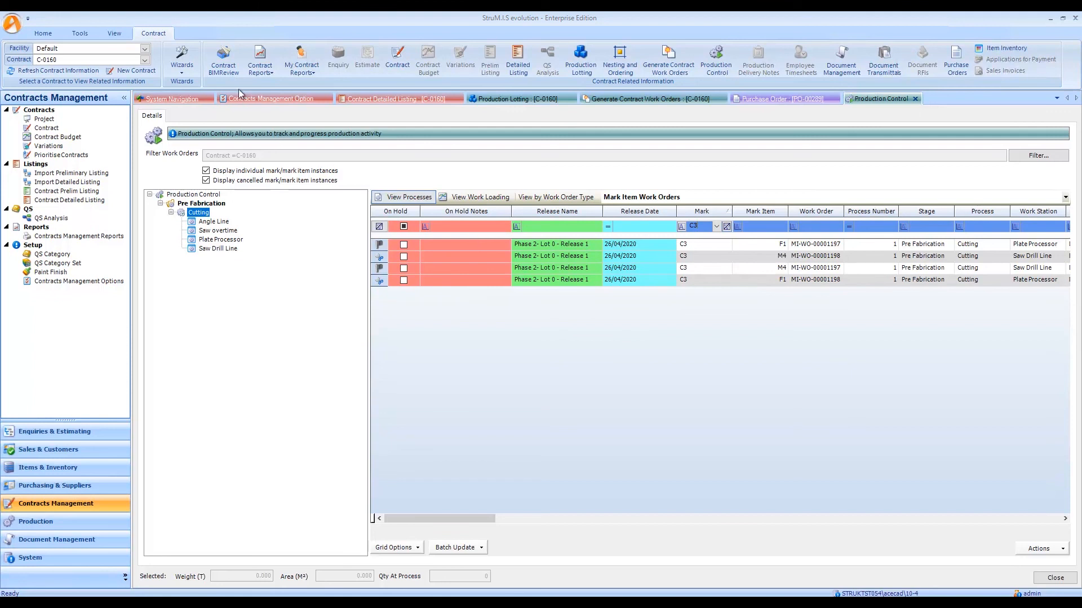
Open the contract model in BIMReview and examine it with the Contract Material Requirements - Covered status view.
click(223, 63)
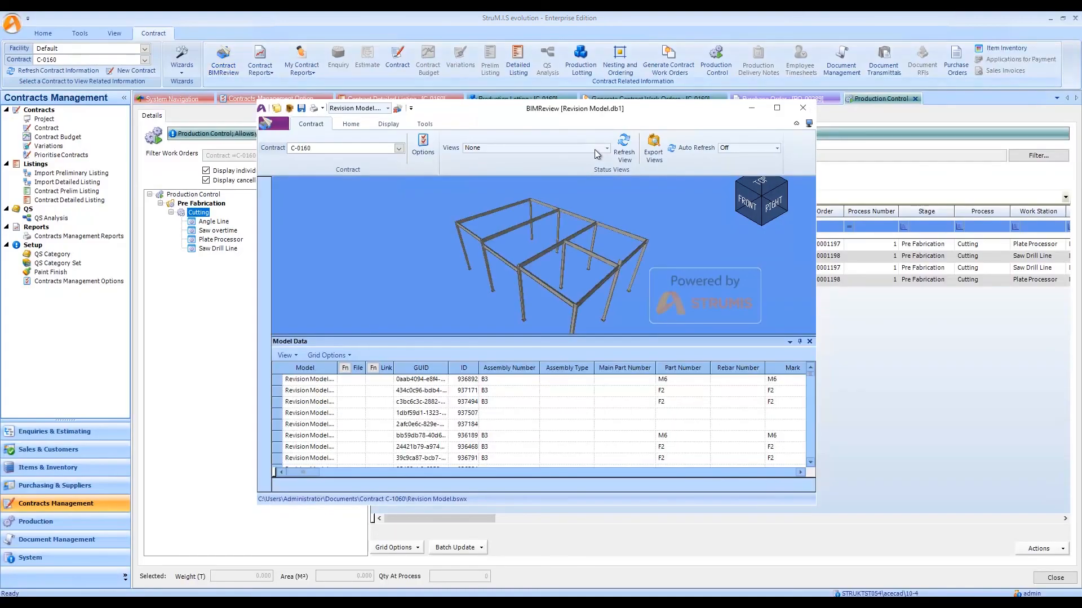
click(606, 148)
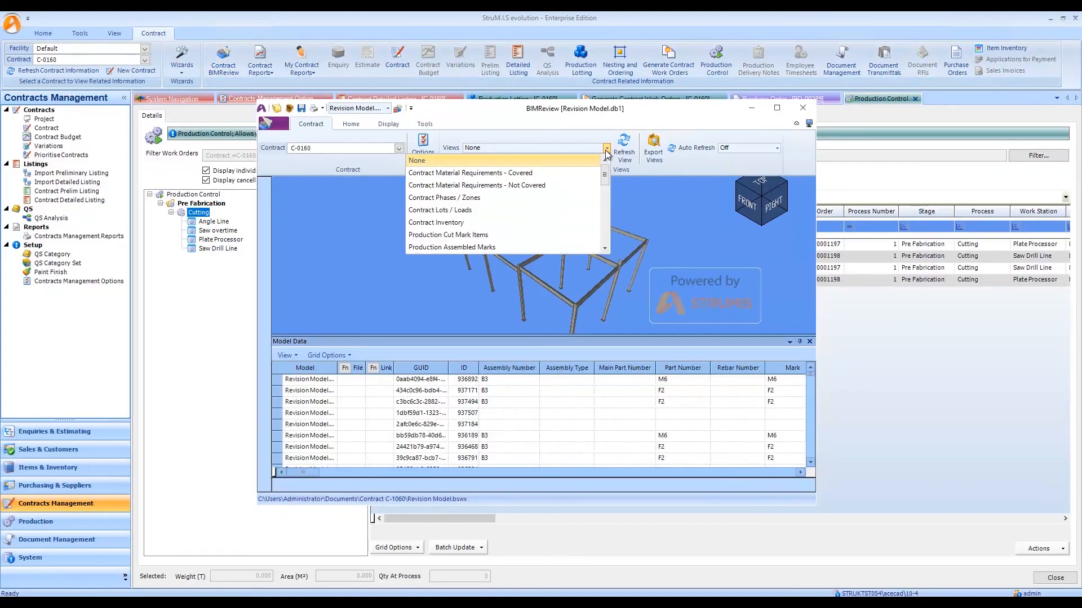
click(466, 173)
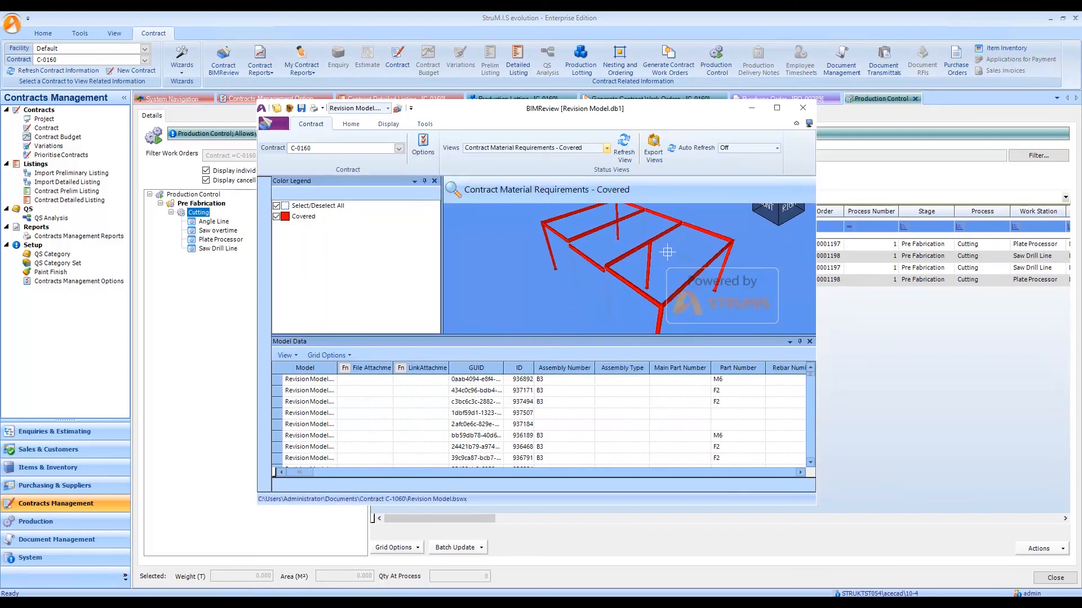
drag(664, 242, 661, 240)
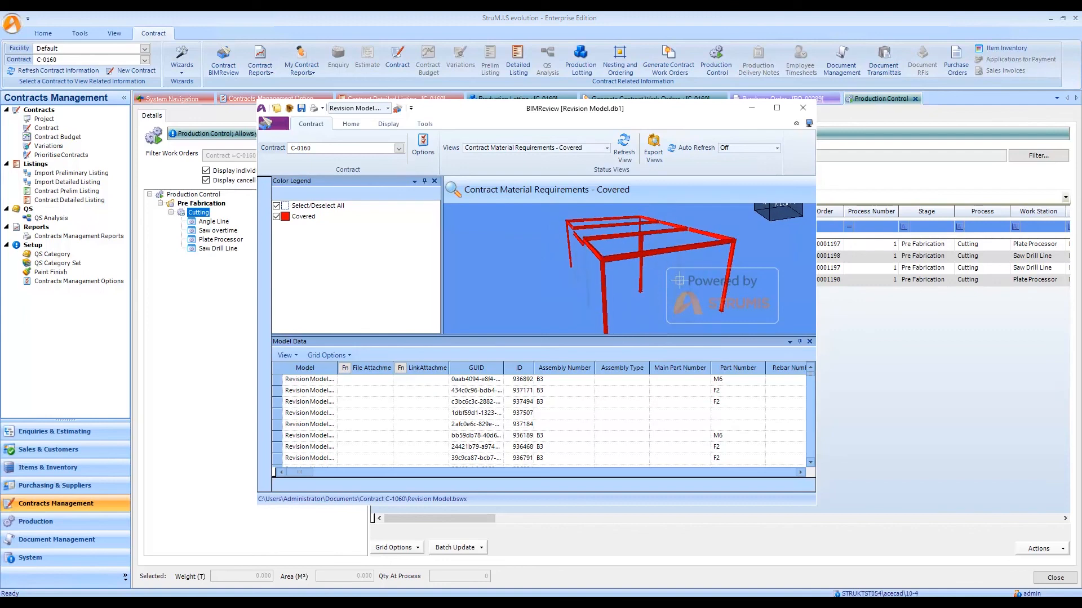
drag(675, 250, 699, 278)
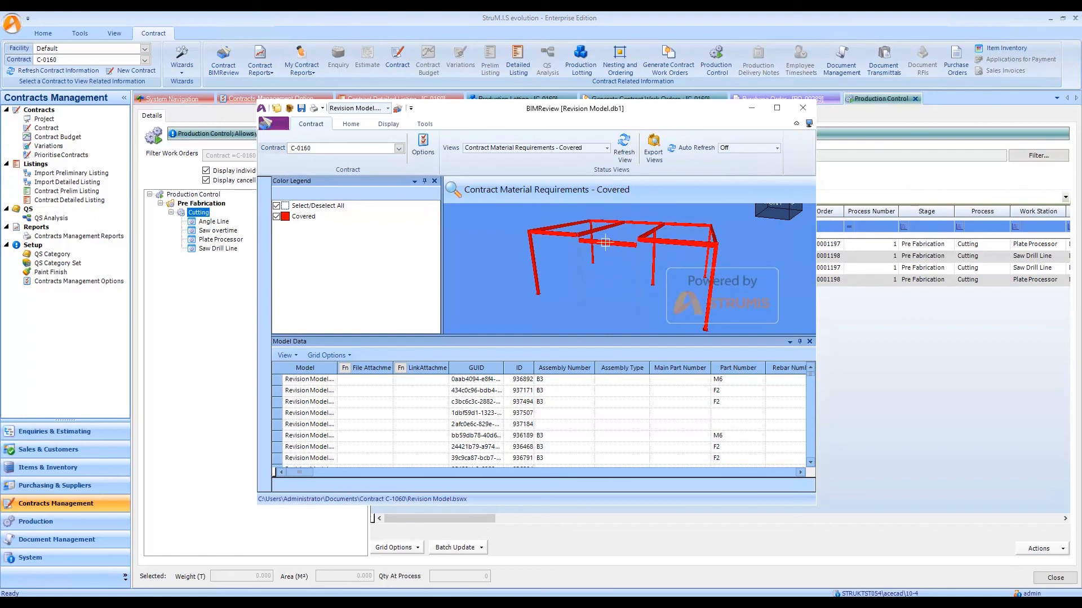
drag(744, 258, 700, 255)
mouse_move(587, 247)
mouse_down()
mouse_move(623, 254)
mouse_move(591, 252)
mouse_up()
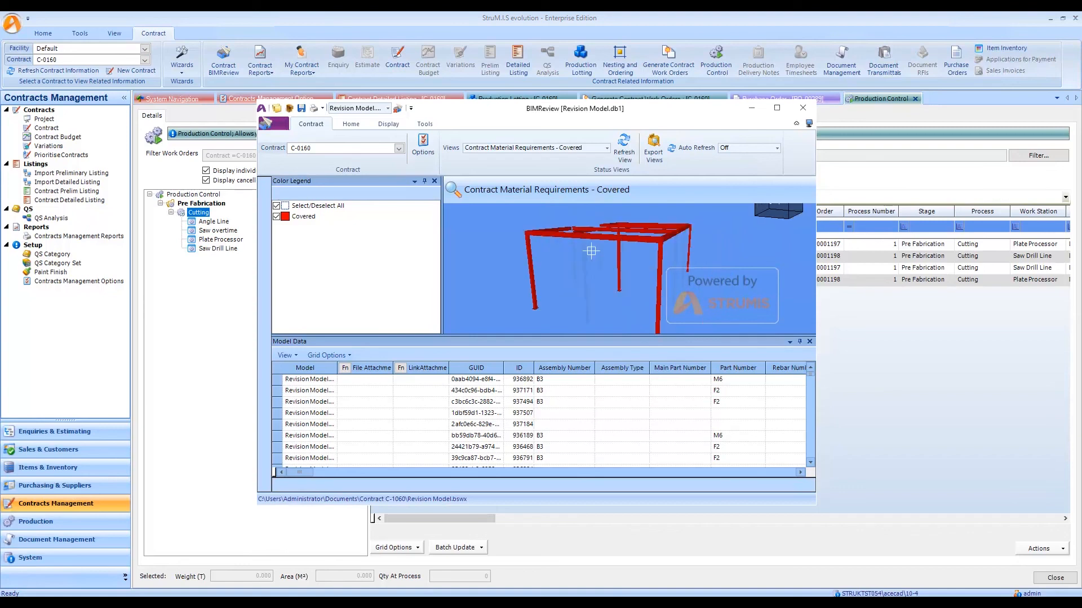